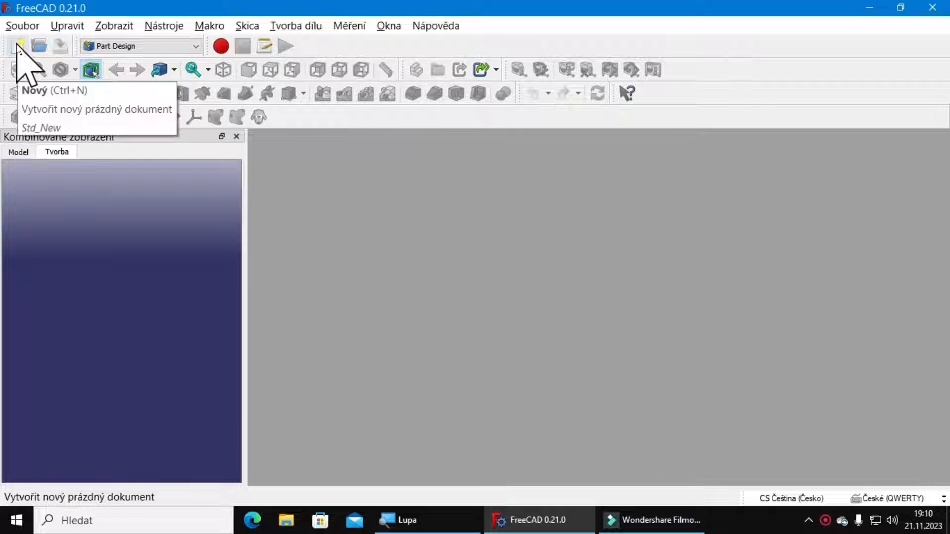
Step: Create a new empty document, show its model tree and orient the view to the top
click(18, 46)
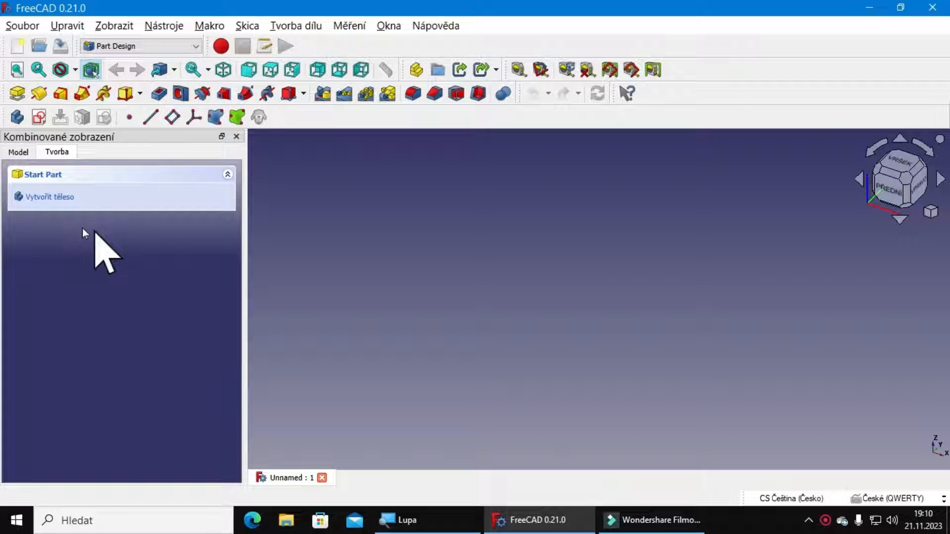
click(28, 153)
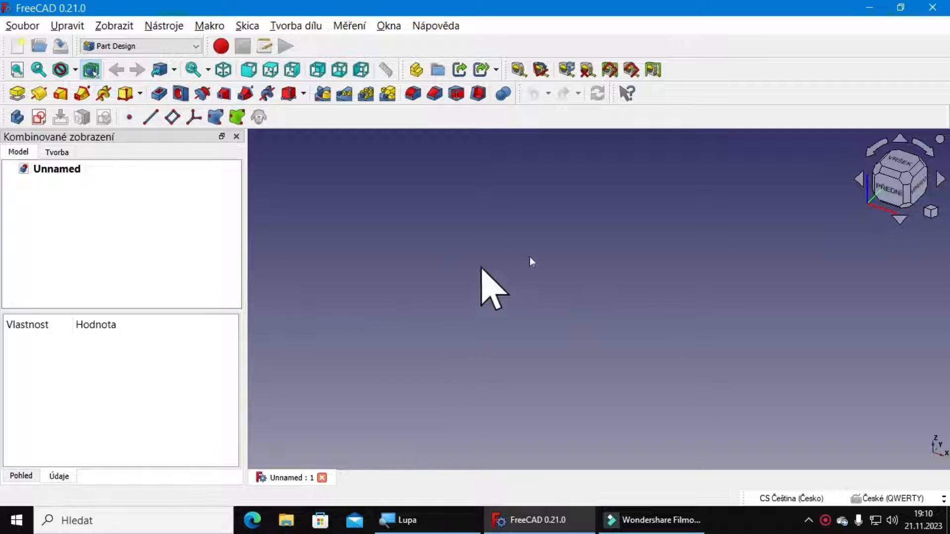
click(904, 180)
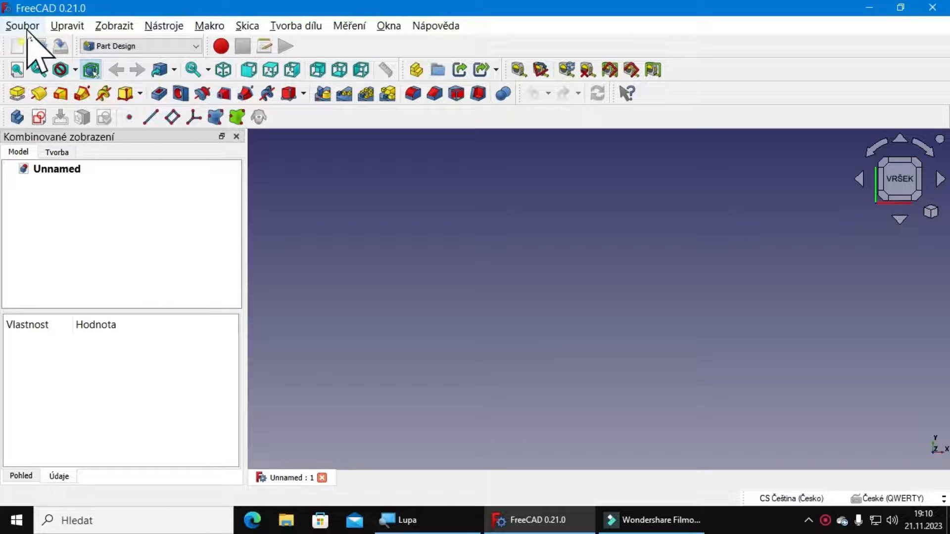
Step: Import the scanned drawing V1XX.jpg from the Test folder into the document
click(24, 26)
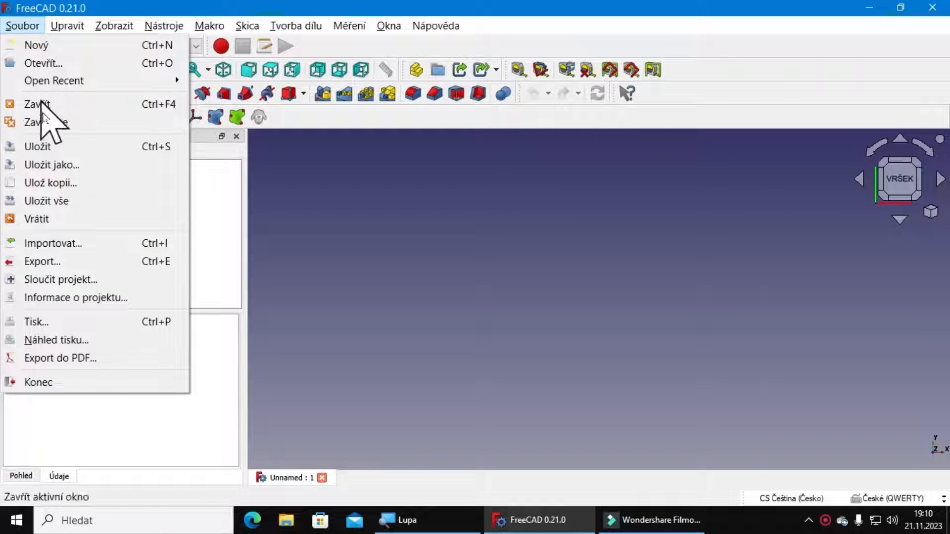
click(75, 245)
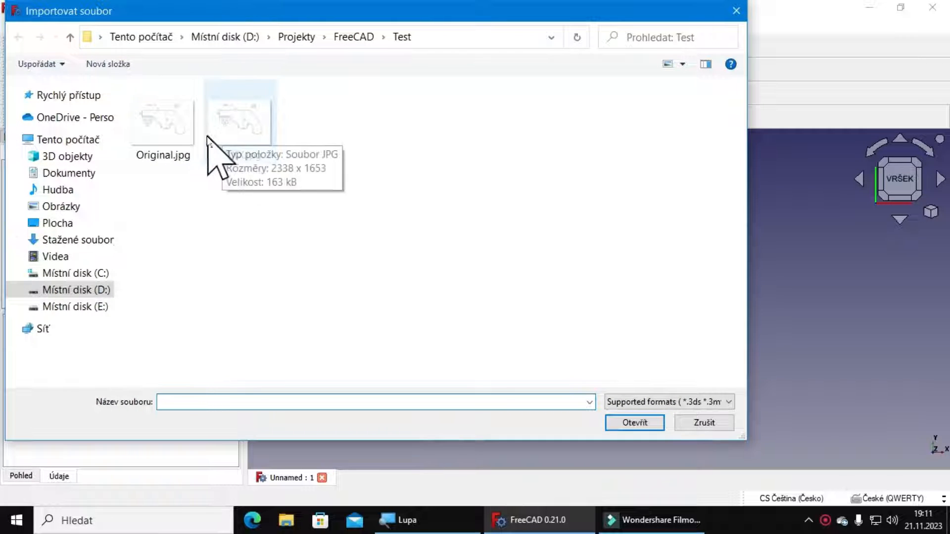
click(240, 129)
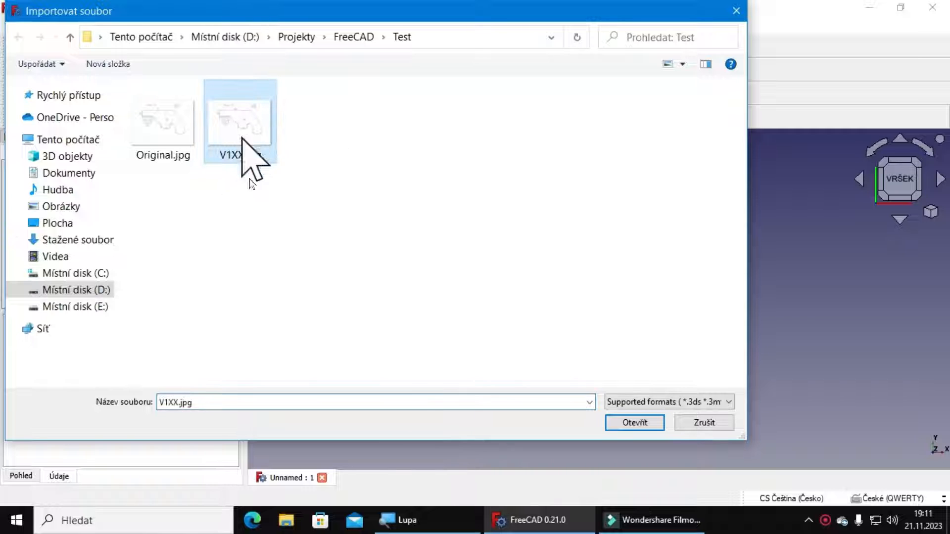
click(635, 423)
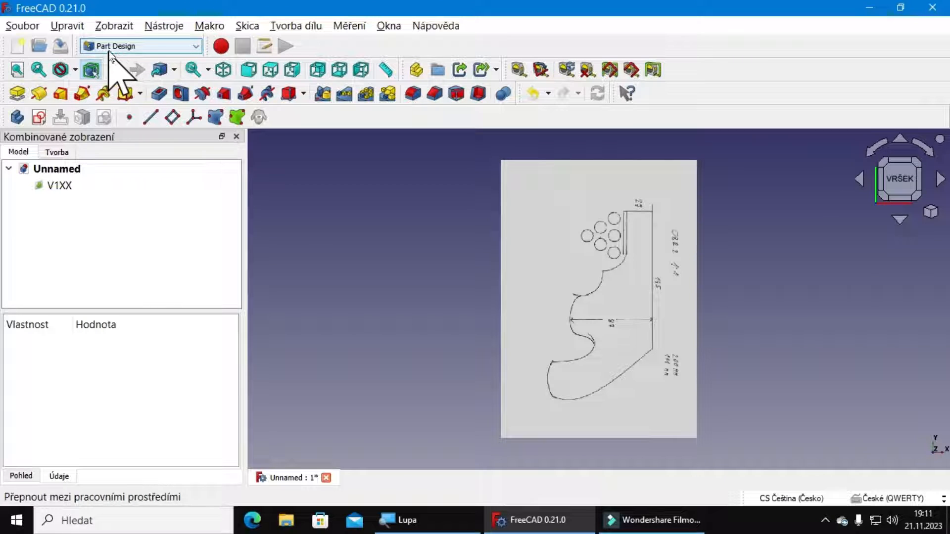
Step: Create a new body and start a sketch in it on the XY-plane
click(18, 117)
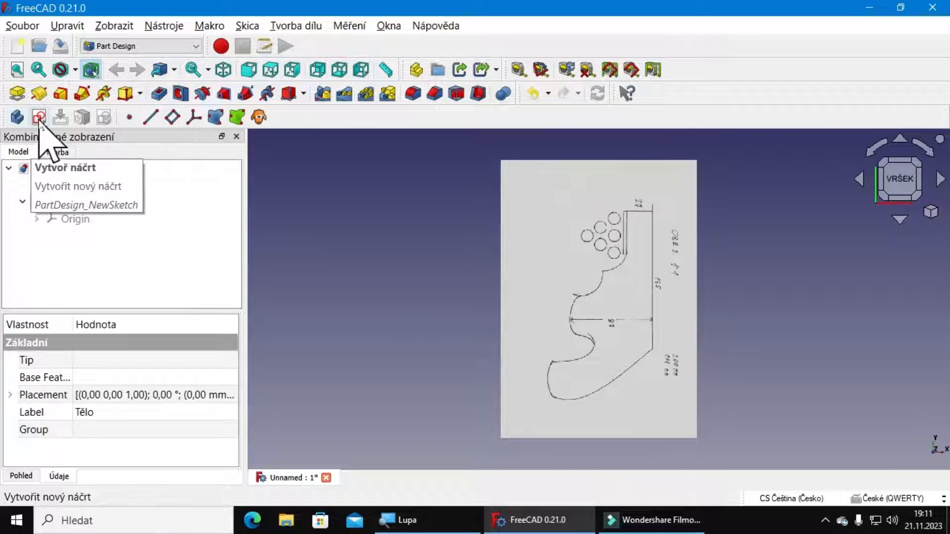
click(39, 119)
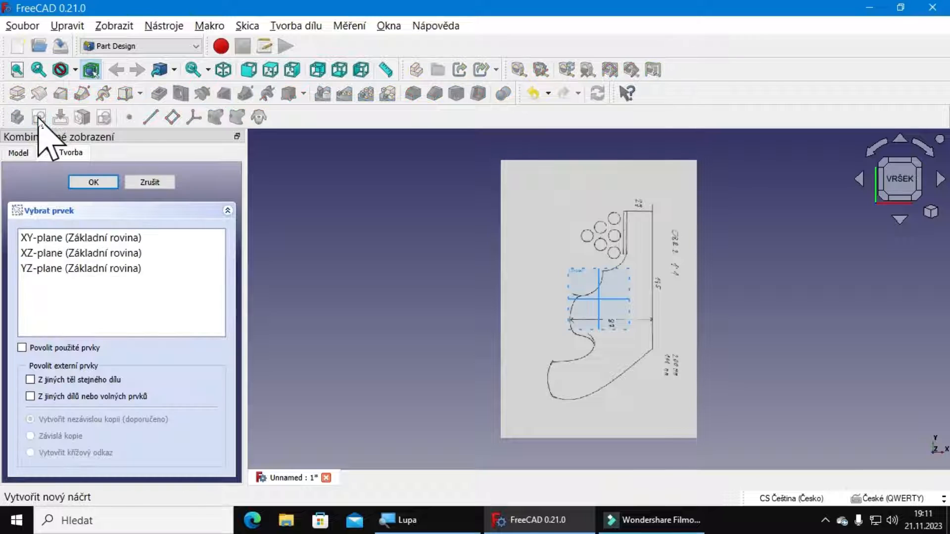
click(50, 239)
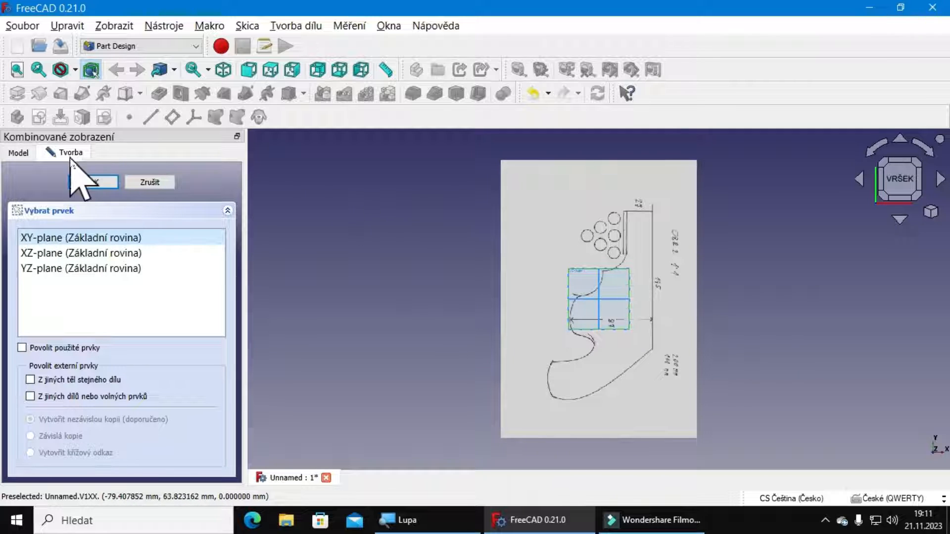
click(94, 183)
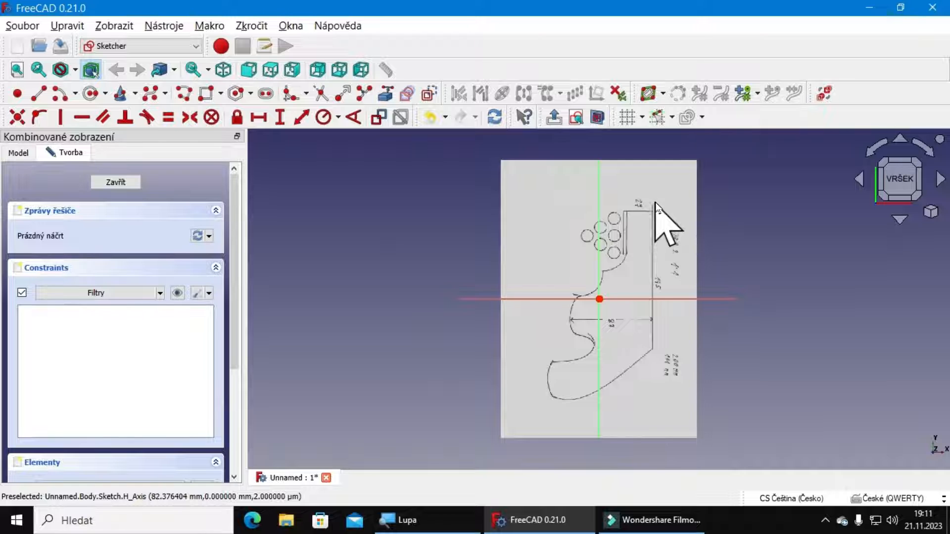
Step: Trace the short upper edge marked 27 on the scanned drawing with a horizontal line about 27 mm long
scroll(655, 200, up, 8)
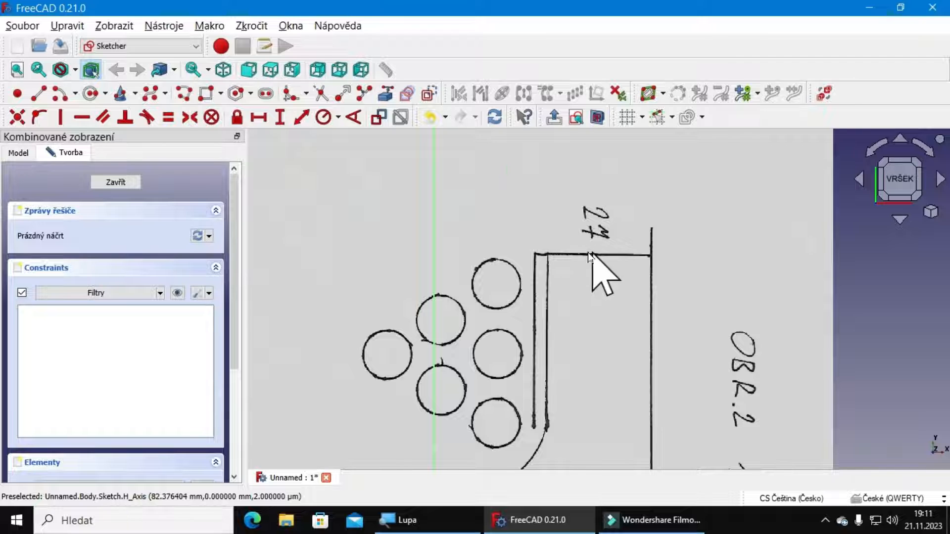
scroll(604, 260, up, 6)
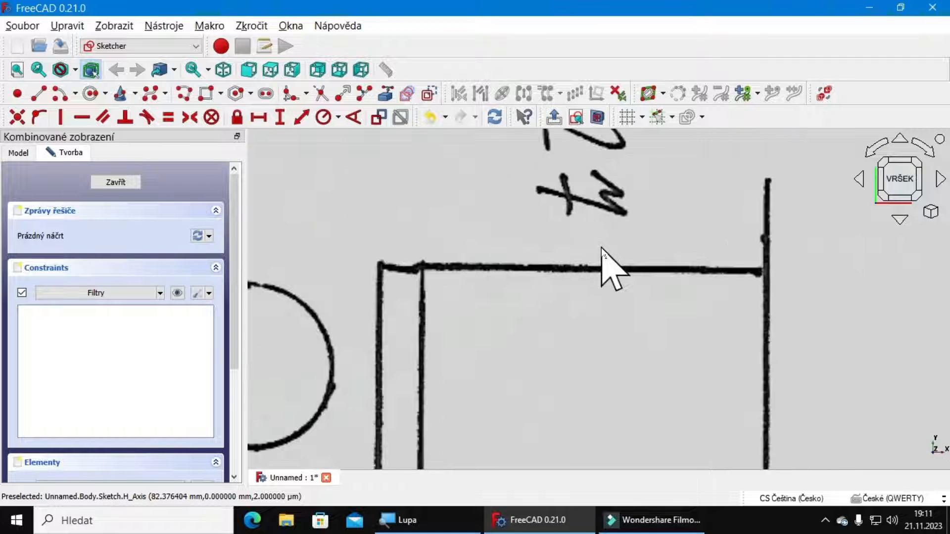
scroll(604, 250, up, 2)
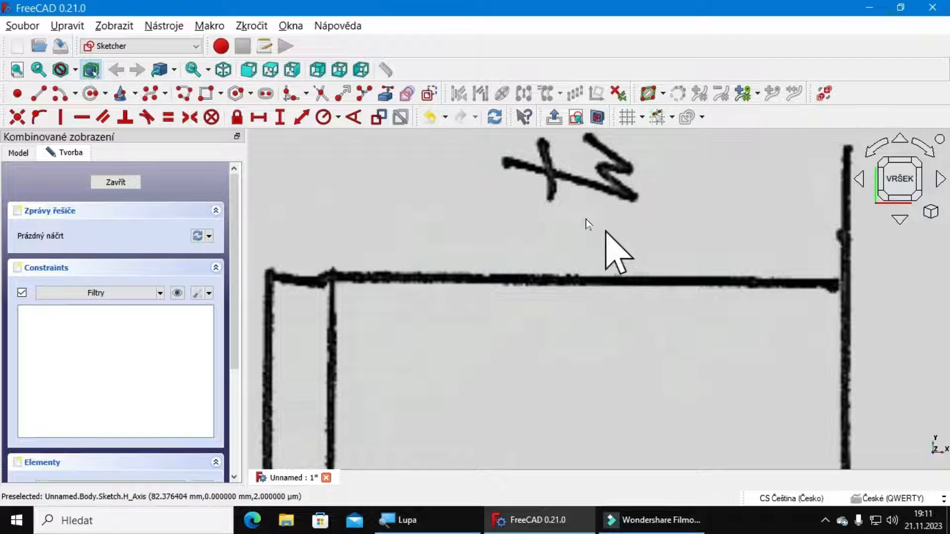
click(94, 71)
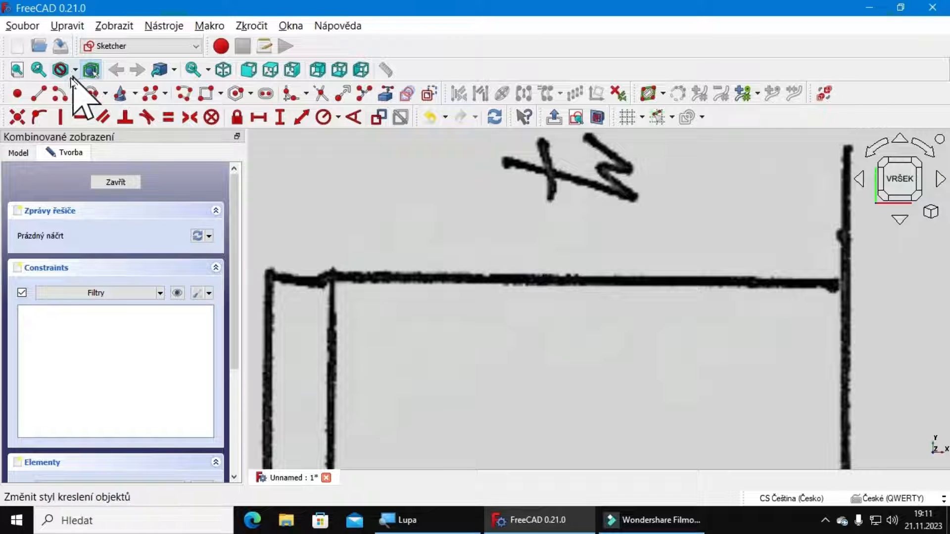
click(39, 95)
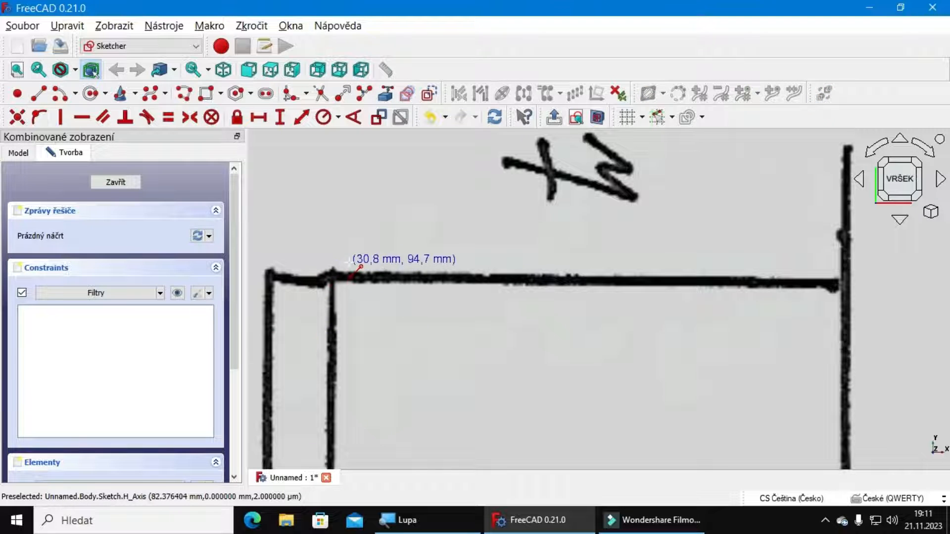
click(330, 280)
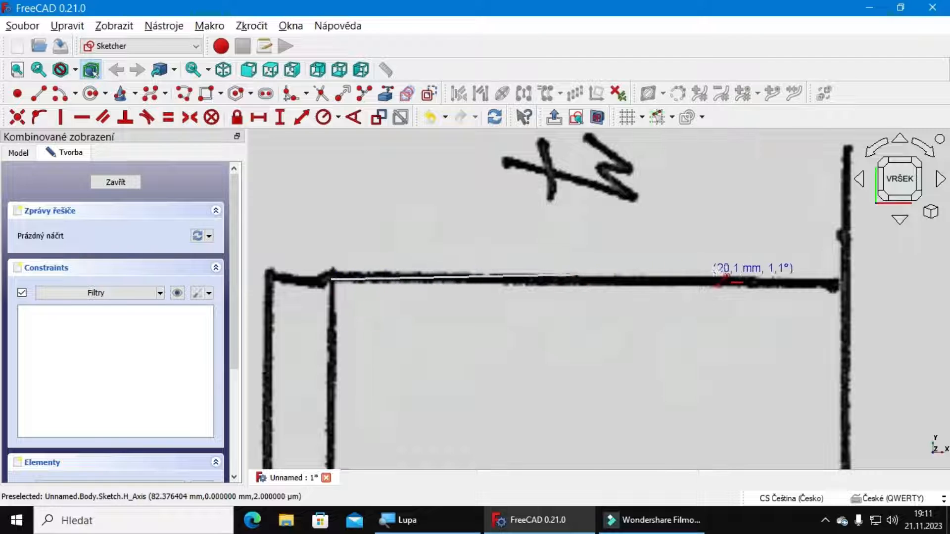
click(846, 282)
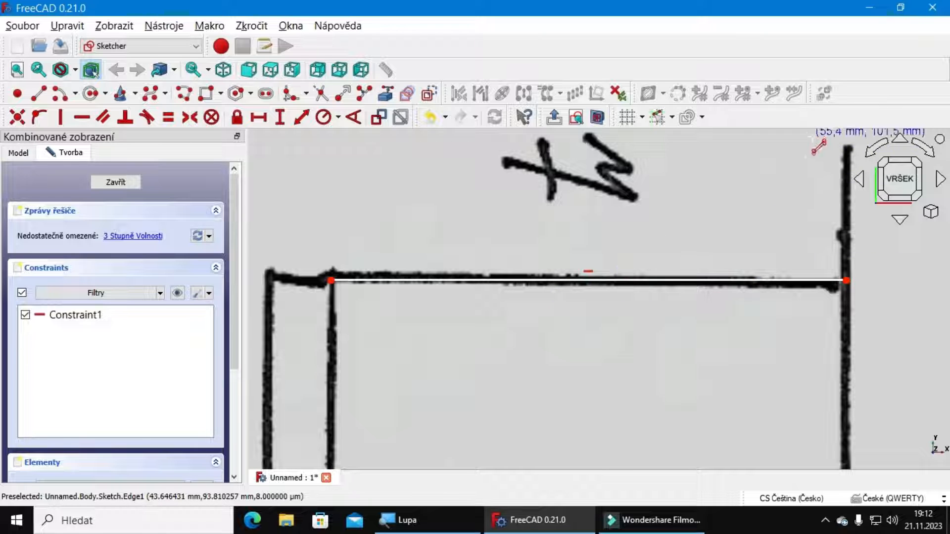
Step: Draw a vertical line from the horizontal line's left end down the inner scanned edge to where the arc begins
scroll(809, 156, down, 5)
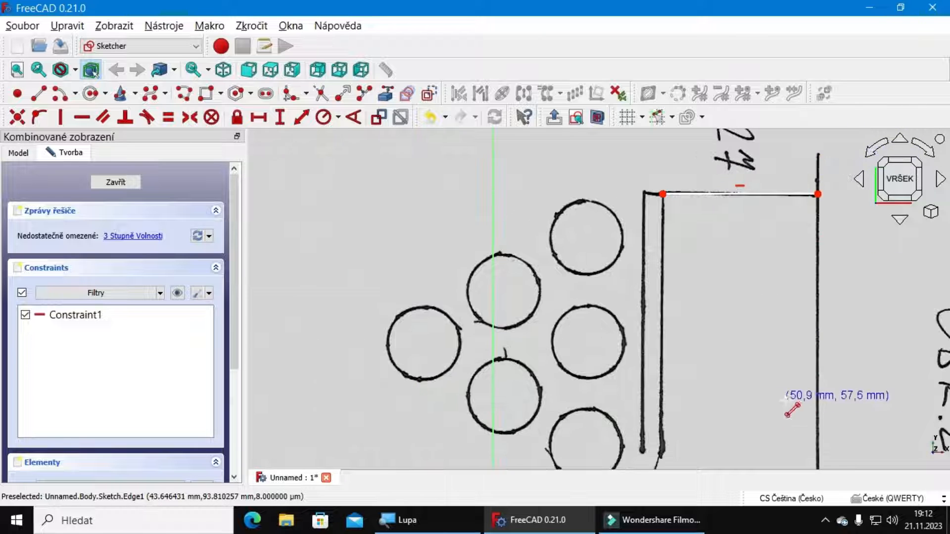
mouse_move(770, 432)
middle_down()
mouse_move(759, 306)
mouse_move(769, 341)
middle_up()
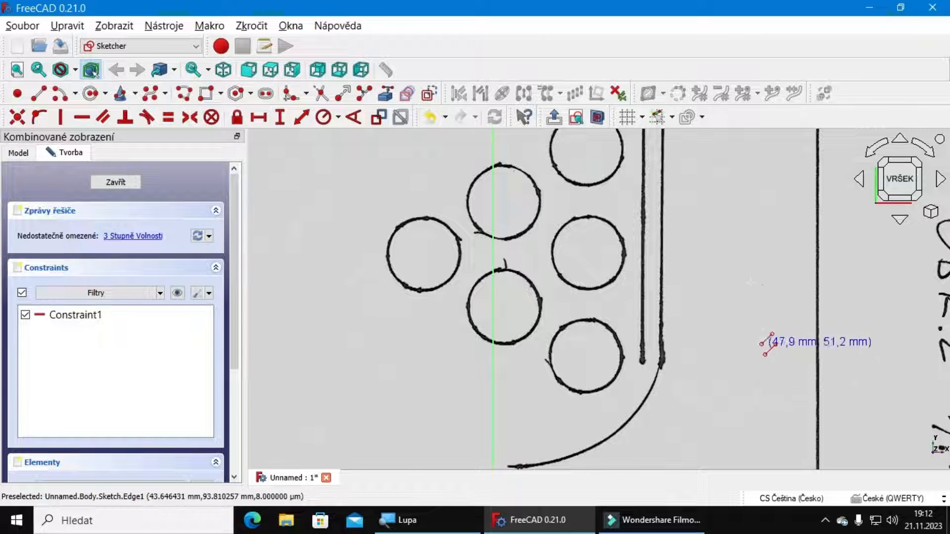
middle_drag(732, 243, 738, 276)
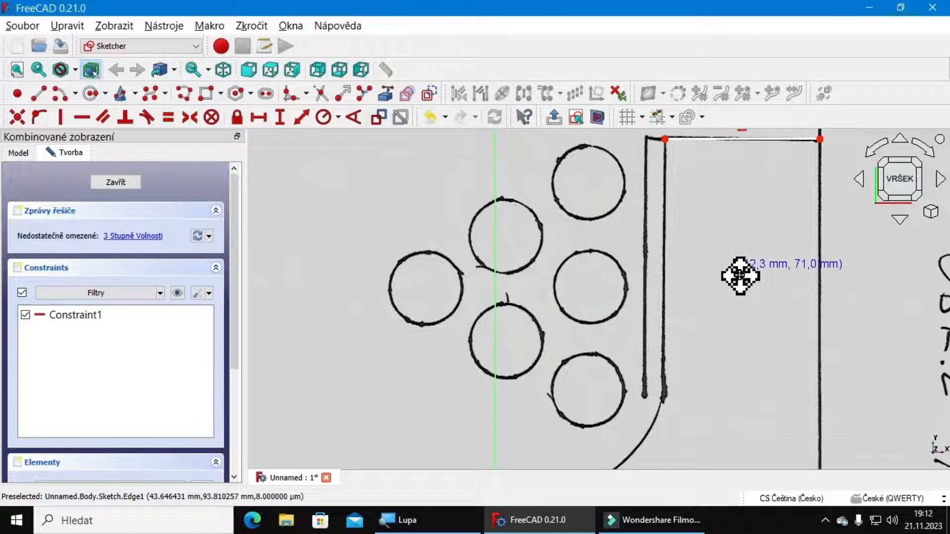
click(664, 139)
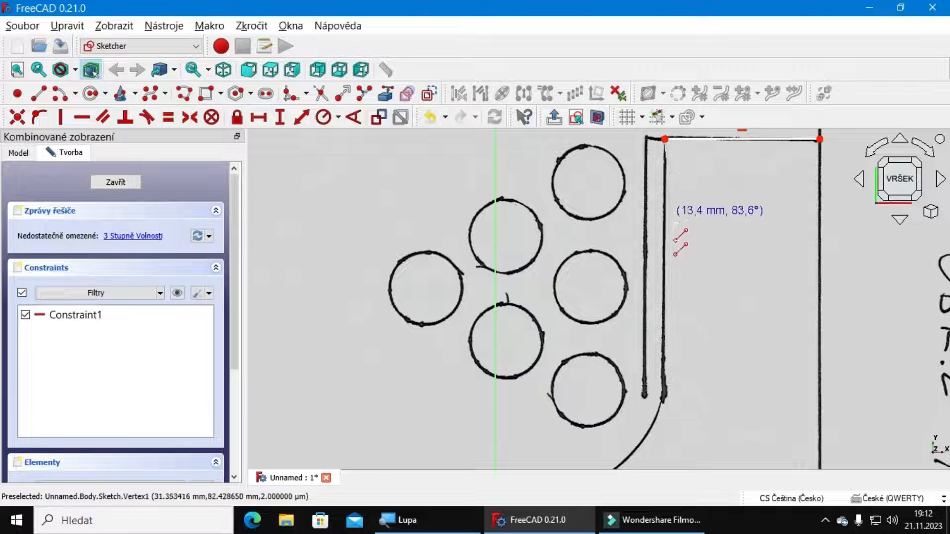
click(665, 389)
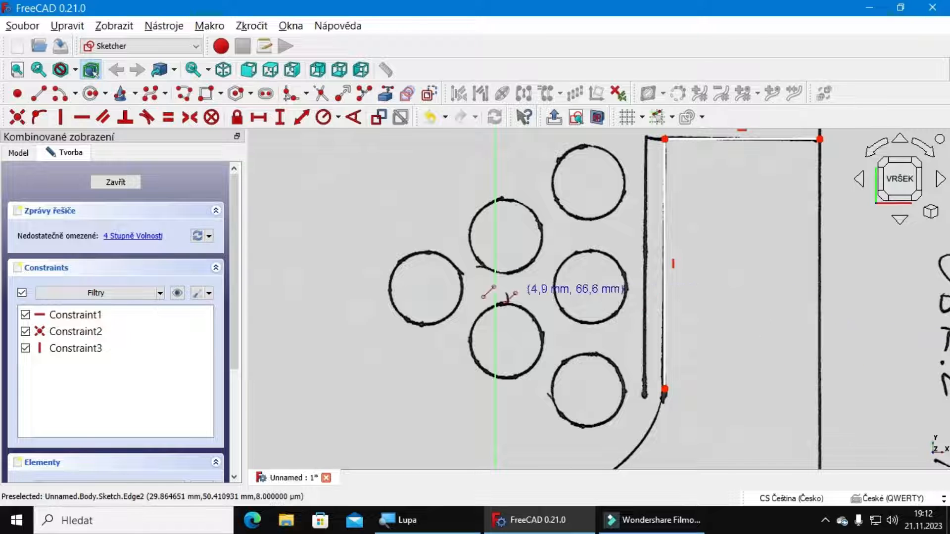
Step: Draw a vertical line about 147 mm long from the horizontal line's right end down to the corner with the slanted edge
scroll(456, 236, down, 5)
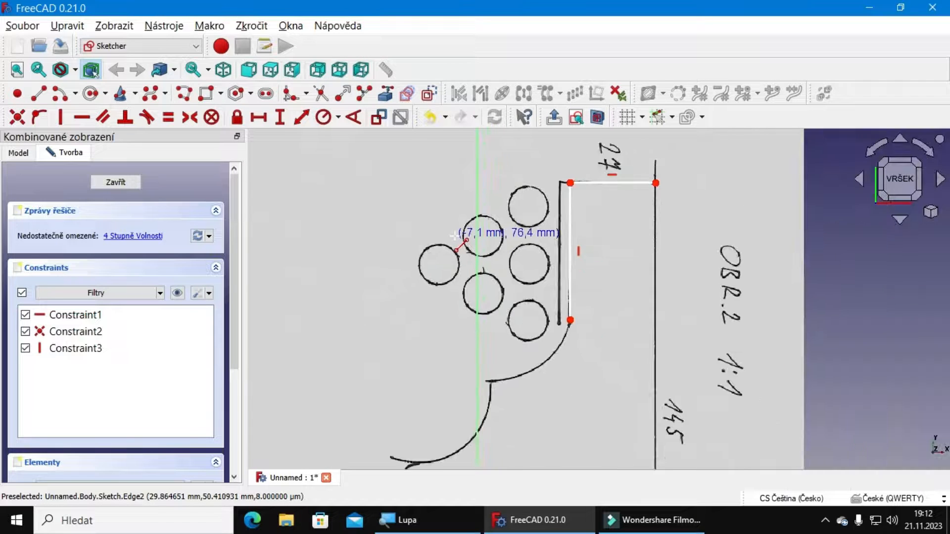
scroll(682, 155, down, 2)
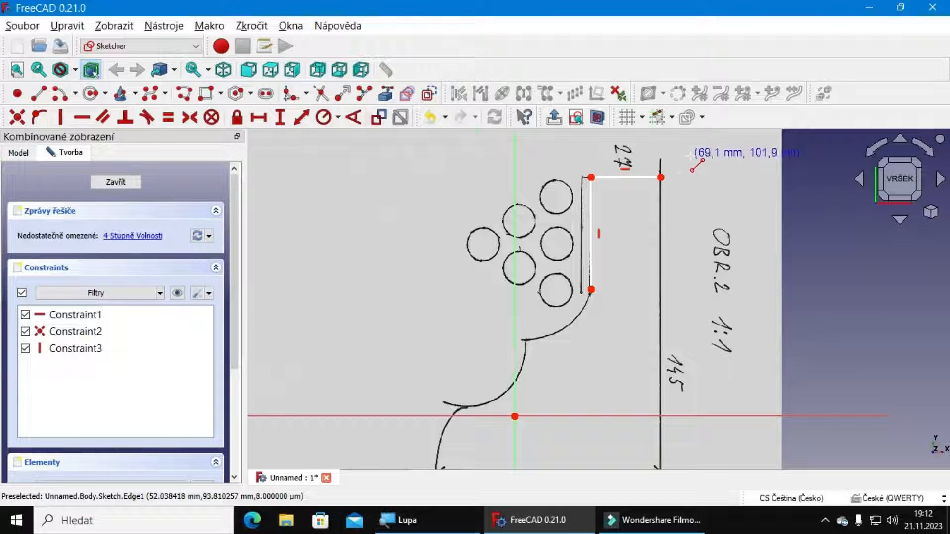
scroll(690, 163, down, 1)
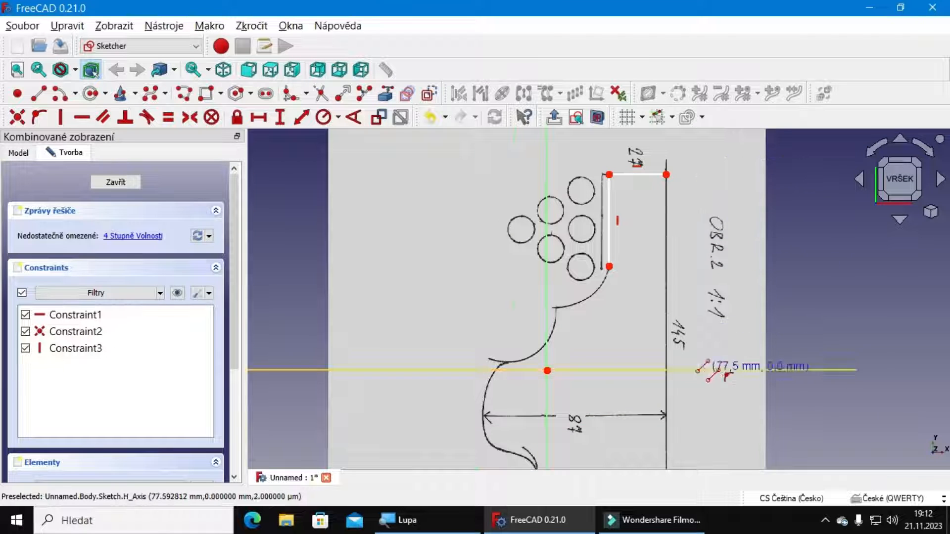
click(666, 173)
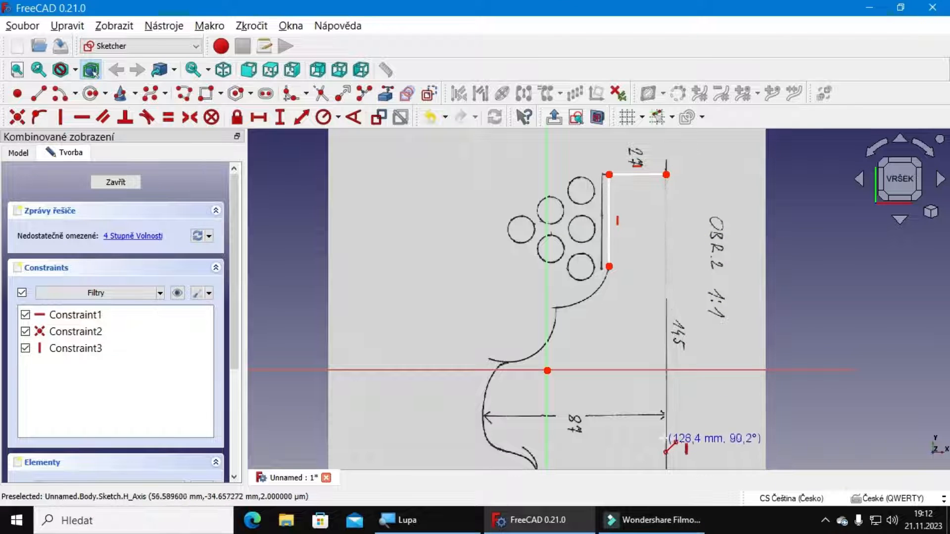
scroll(677, 241, down, 3)
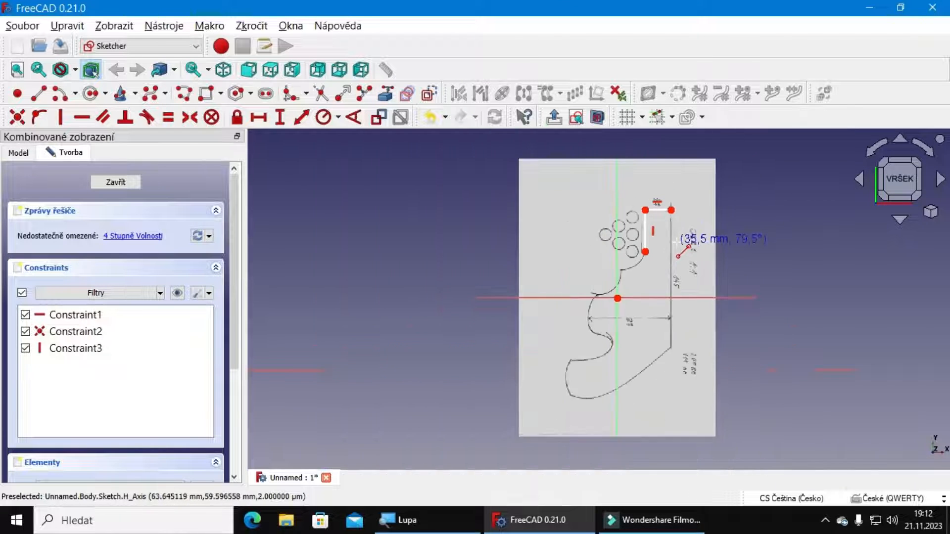
scroll(688, 396, up, 5)
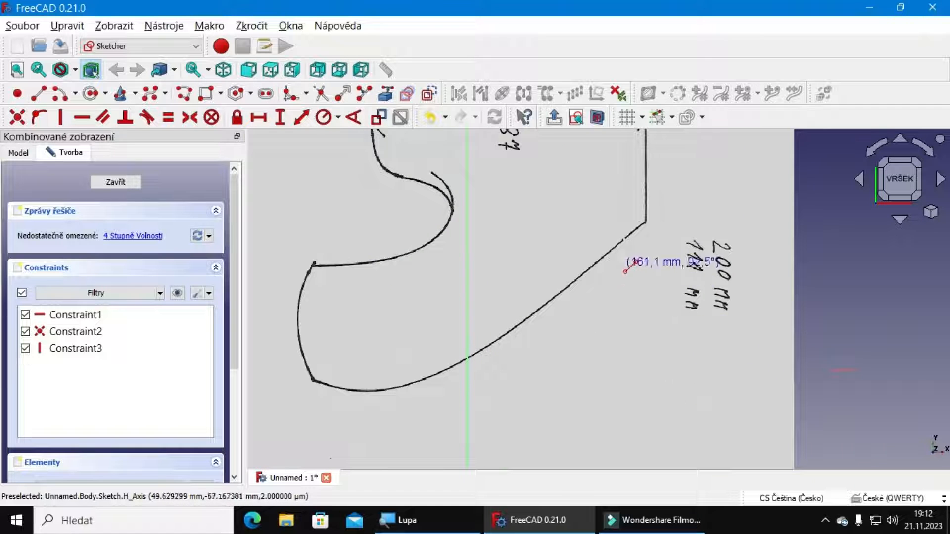
scroll(636, 223, up, 3)
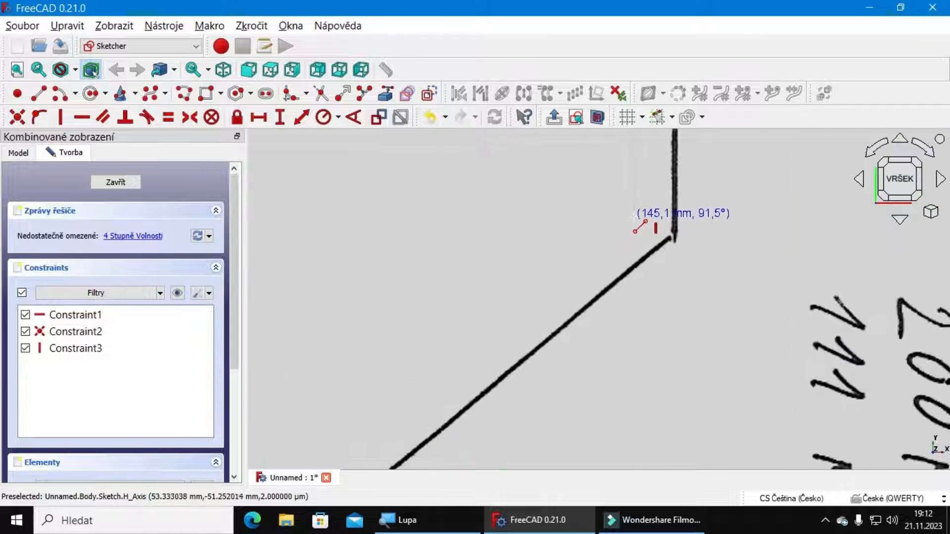
click(674, 231)
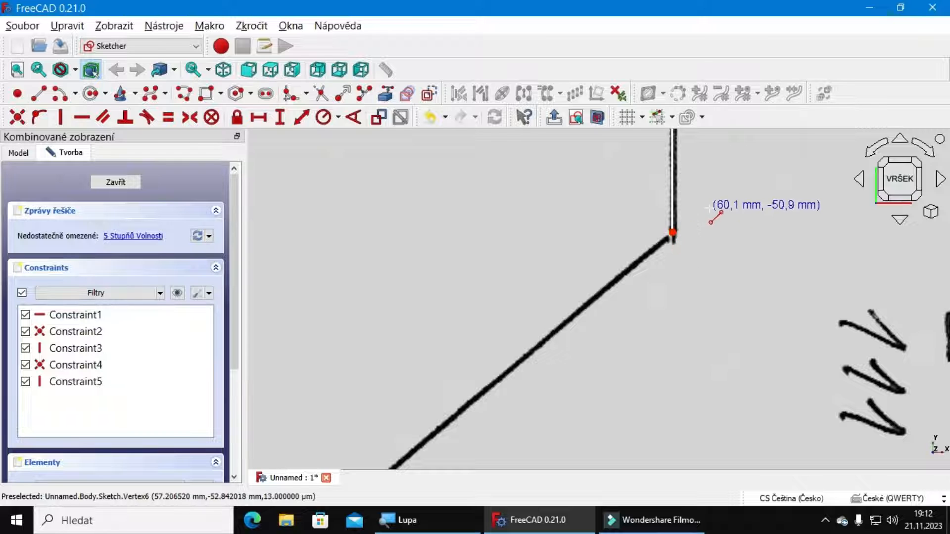
scroll(722, 233, down, 3)
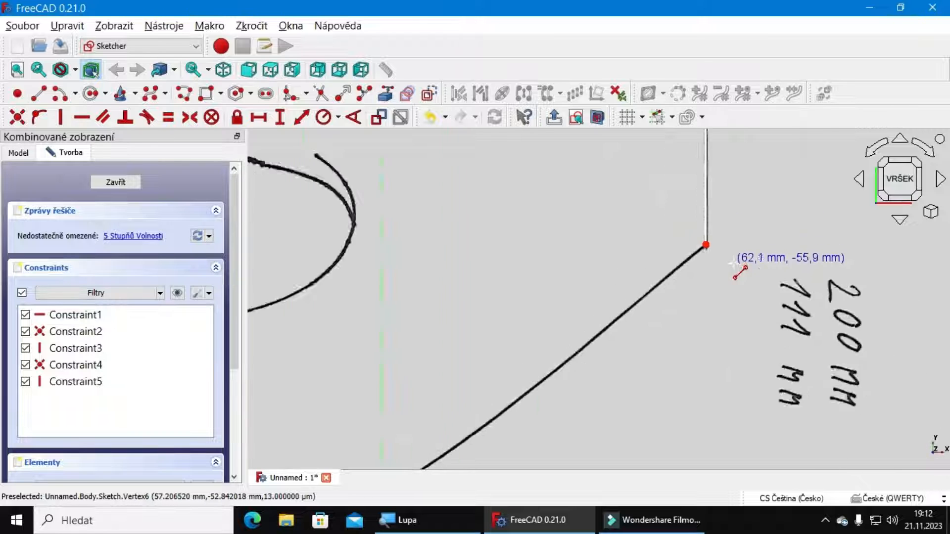
scroll(734, 270, down, 5)
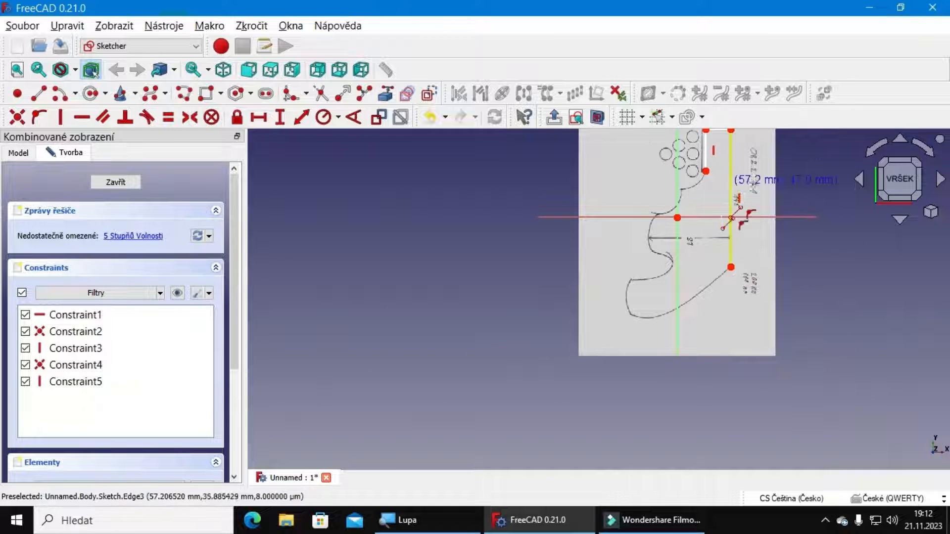
click(376, 302)
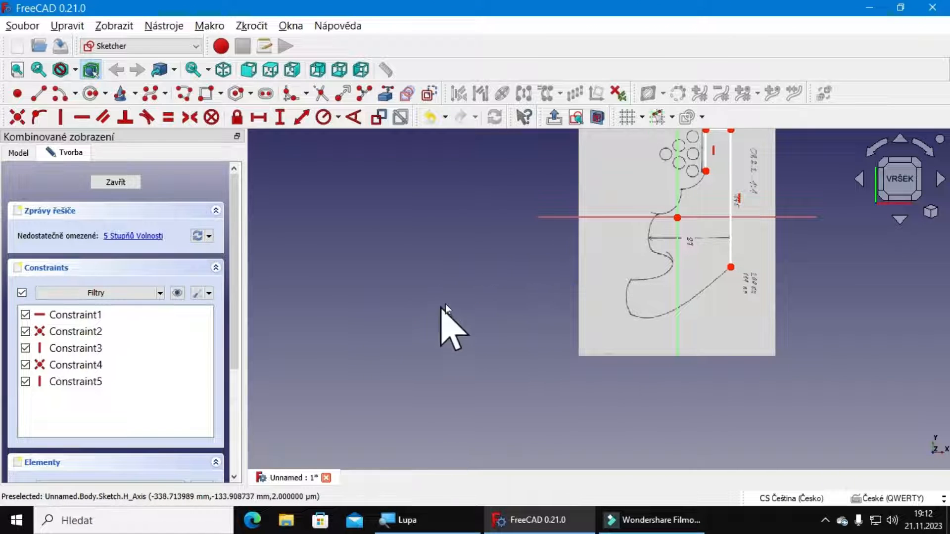
mouse_move(515, 297)
middle_down()
mouse_move(439, 431)
mouse_move(446, 407)
middle_up()
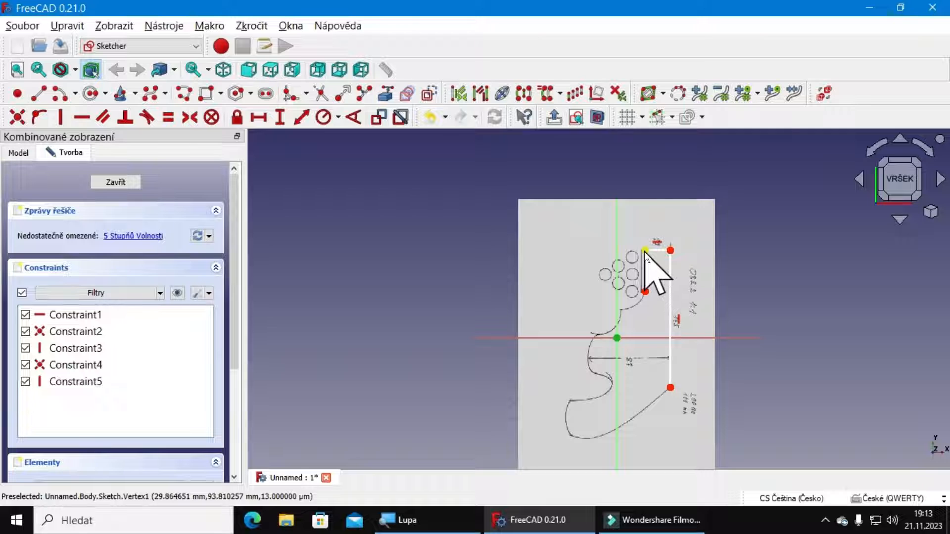
Step: Constrain the horizontal distance from the origin to the upper line's left endpoint to 30 mm and move the dimension label clear of the outline
click(645, 250)
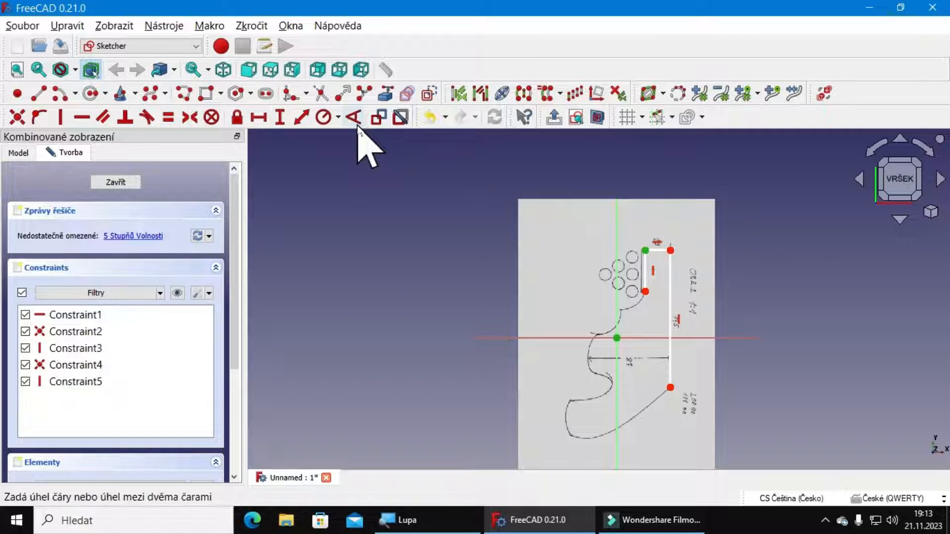
click(261, 121)
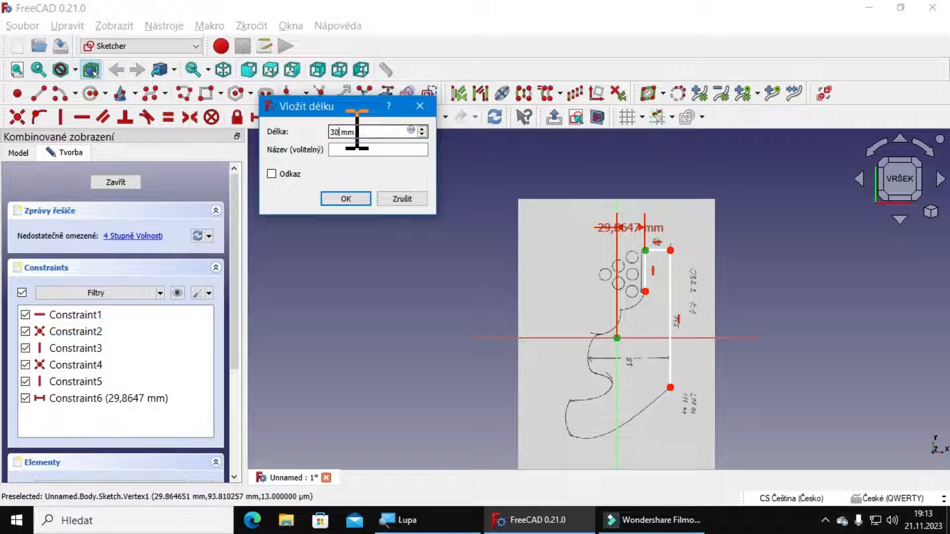
key(Return)
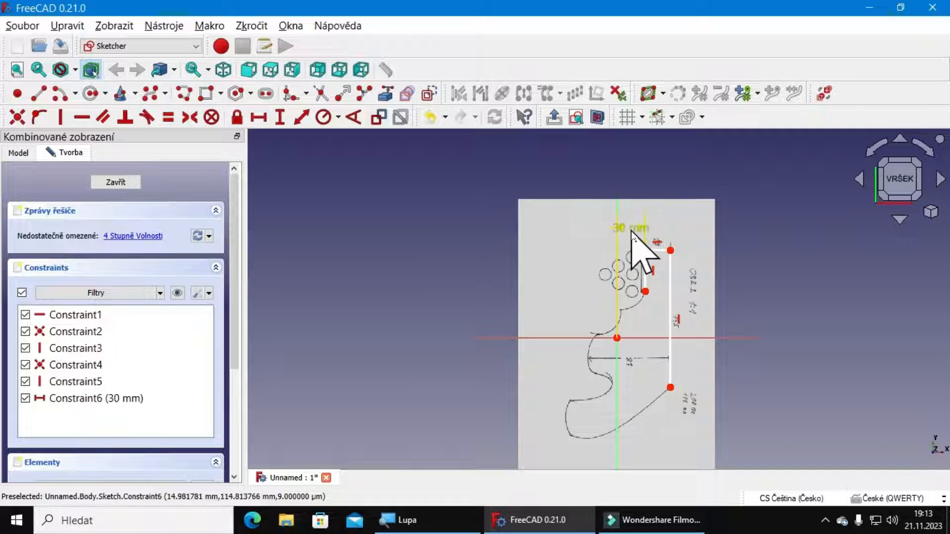
drag(615, 231, 589, 241)
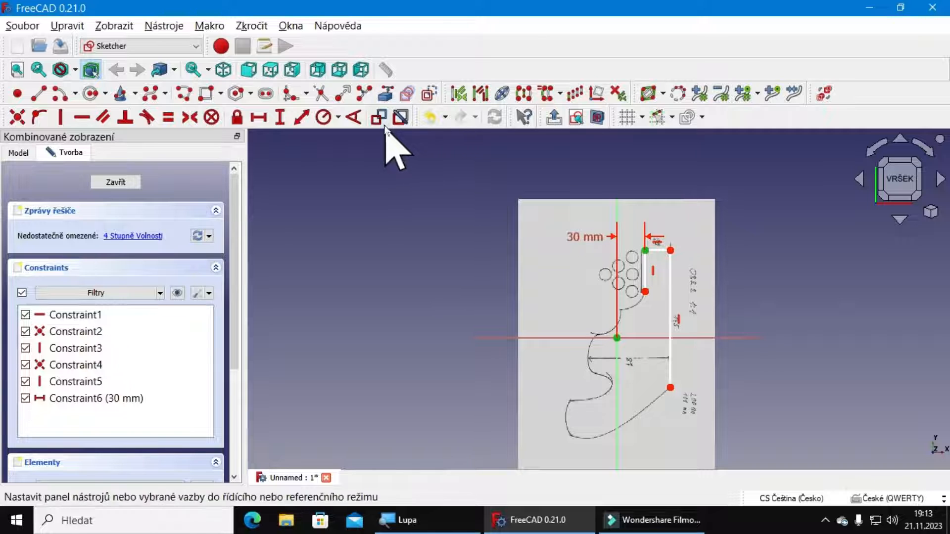
Step: Constrain the vertical distance from the origin to the same corner point to 94 mm and place its dimension outside the drawing's circles
click(279, 121)
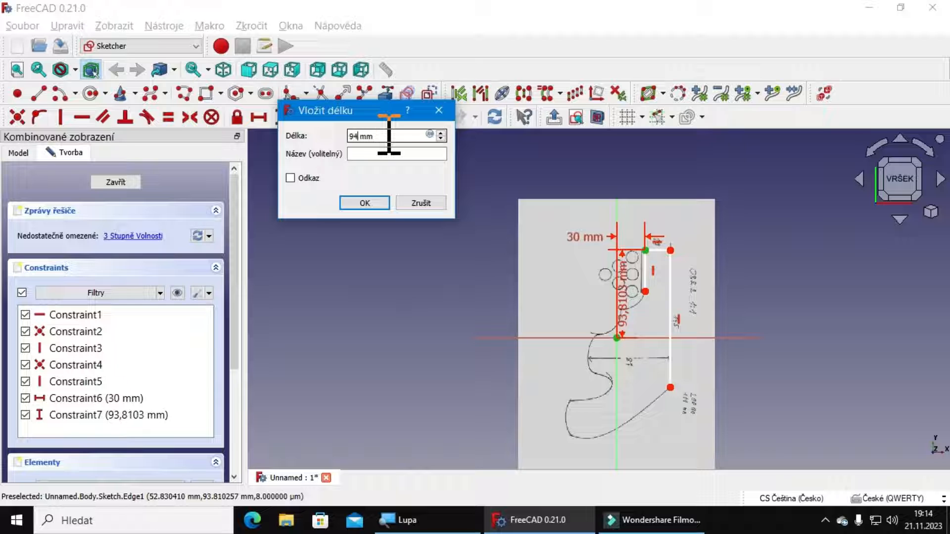
key(Return)
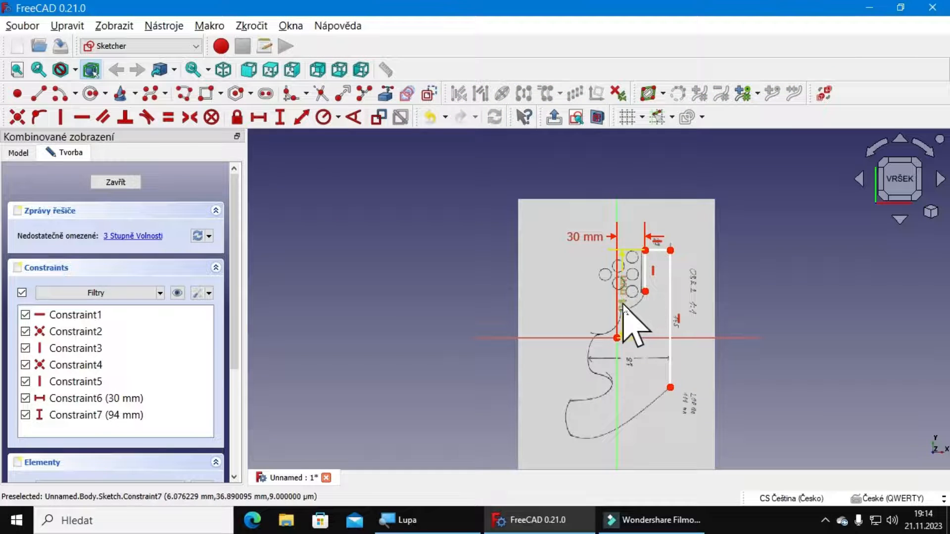
mouse_move(623, 304)
mouse_down()
mouse_move(594, 303)
mouse_move(602, 295)
mouse_move(609, 311)
mouse_up()
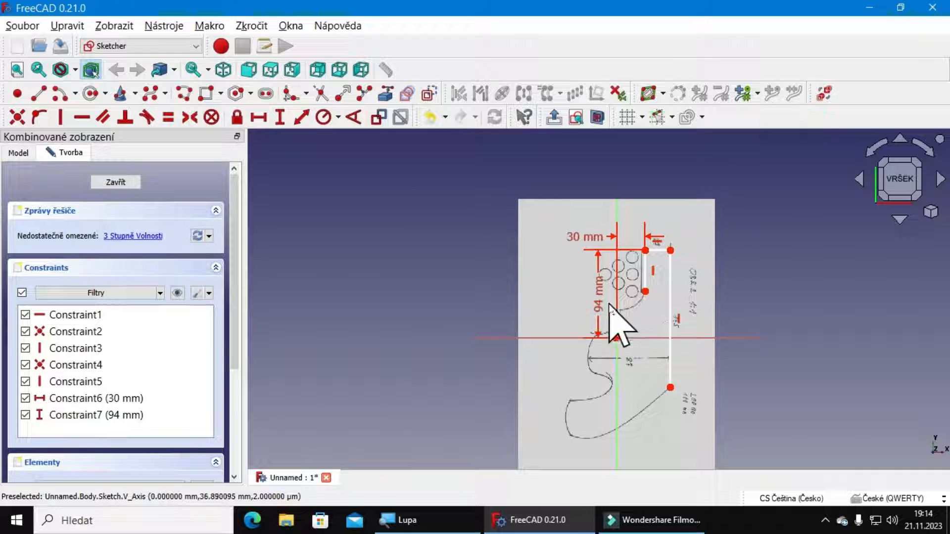
drag(601, 309, 556, 319)
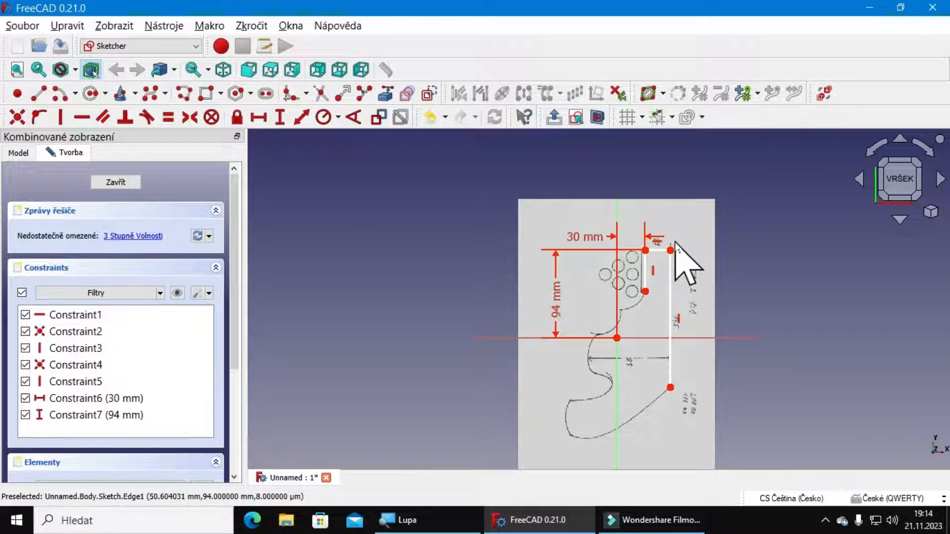
Step: Constrain the horizontal length of the short upper line to 27 mm
scroll(677, 243, up, 6)
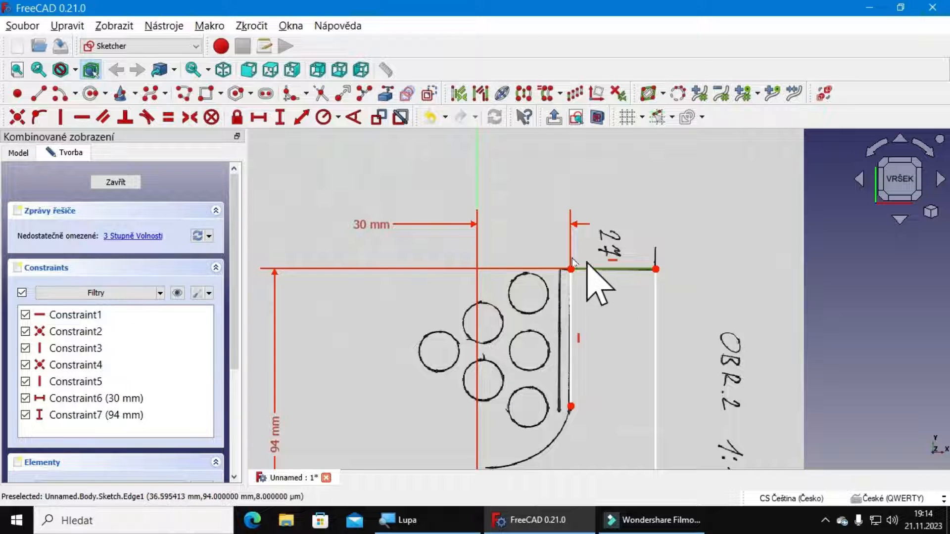
click(263, 122)
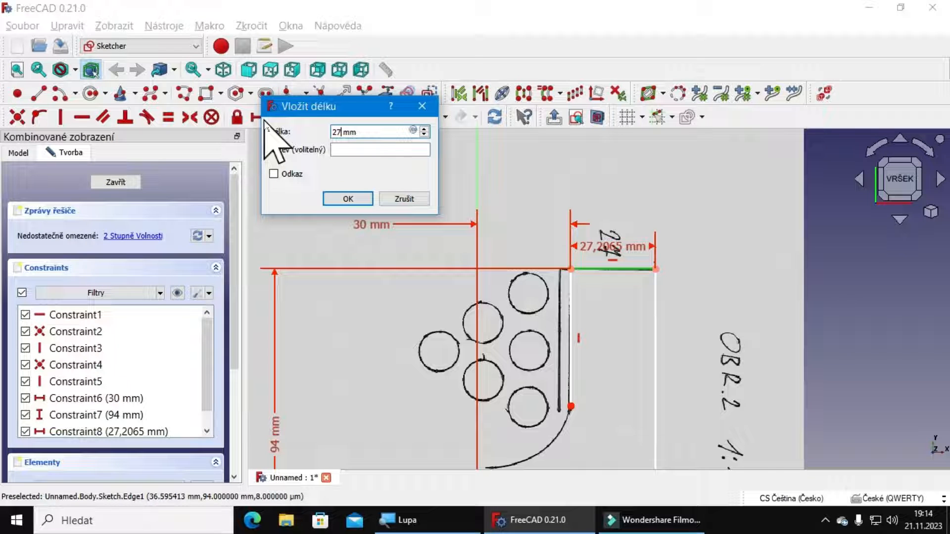
text(27)
key(Return)
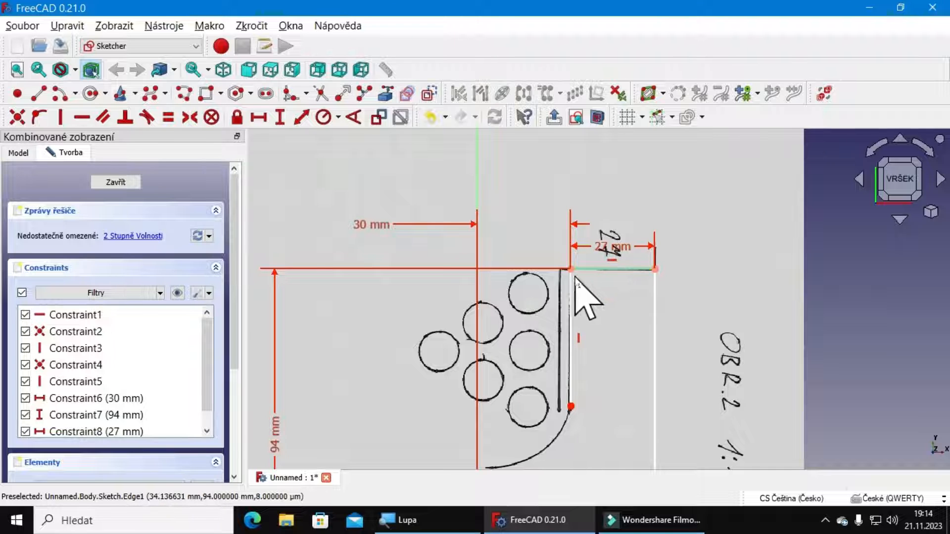
click(633, 269)
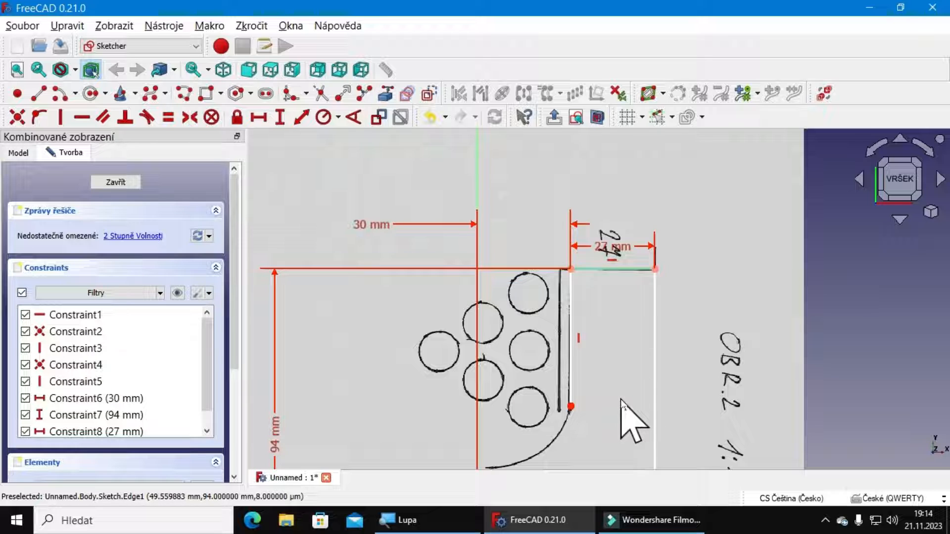
Step: Constrain the short inner vertical line's length to 44 mm and move its dimension label to the inside of the outline
click(573, 353)
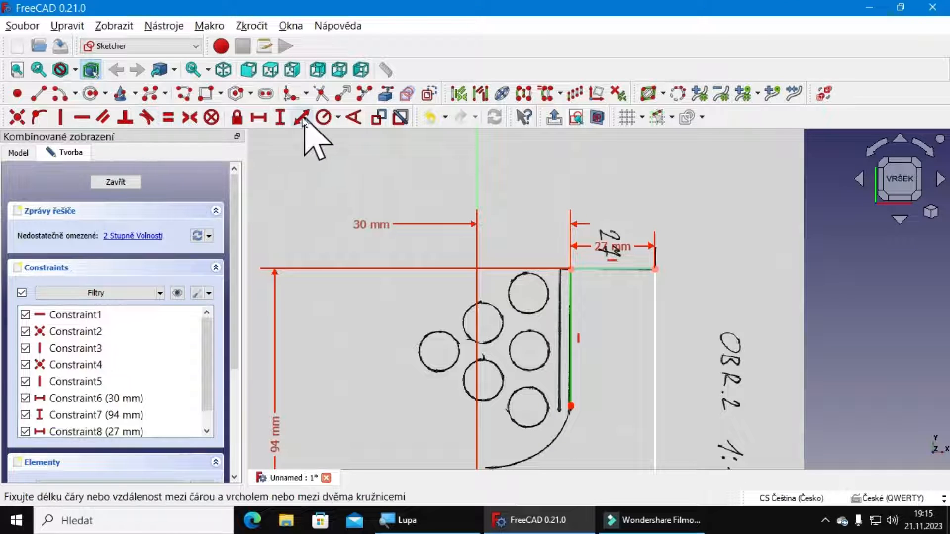
click(280, 117)
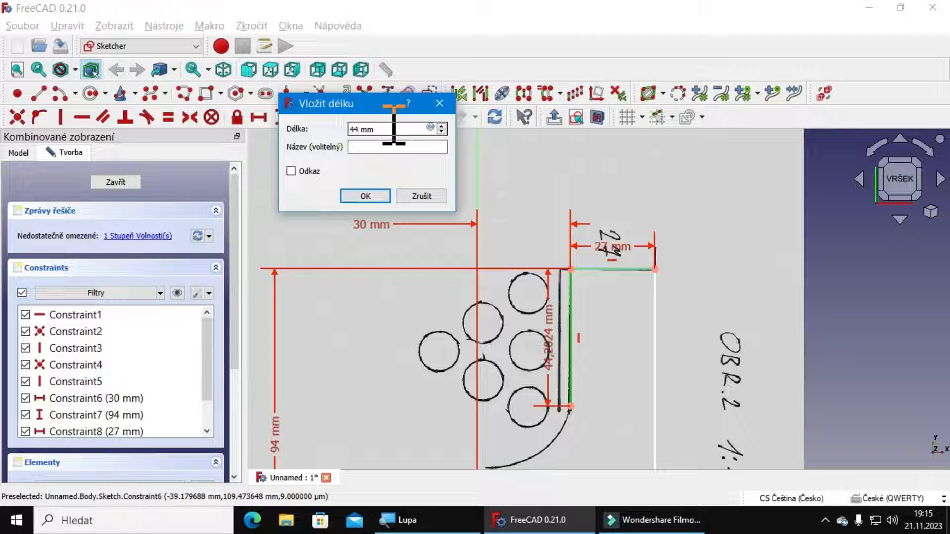
key(Return)
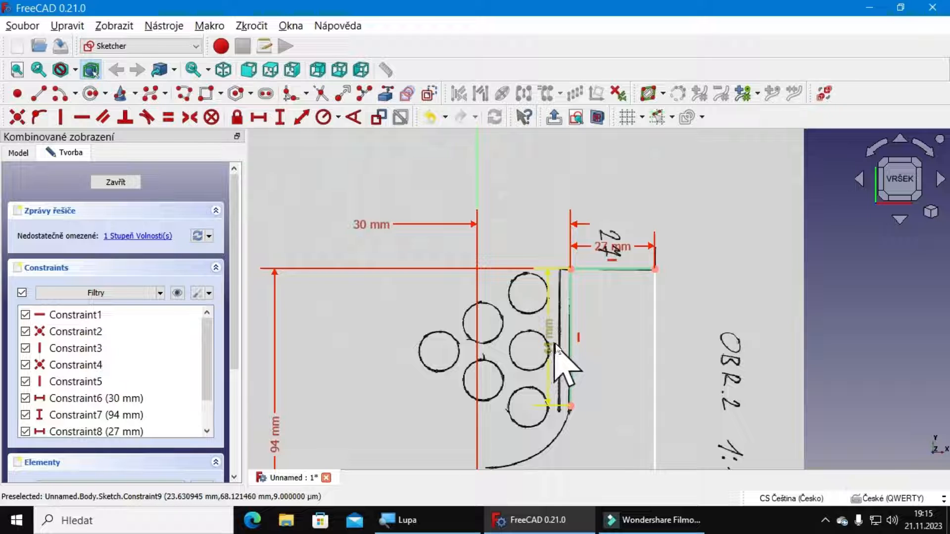
drag(555, 346, 592, 399)
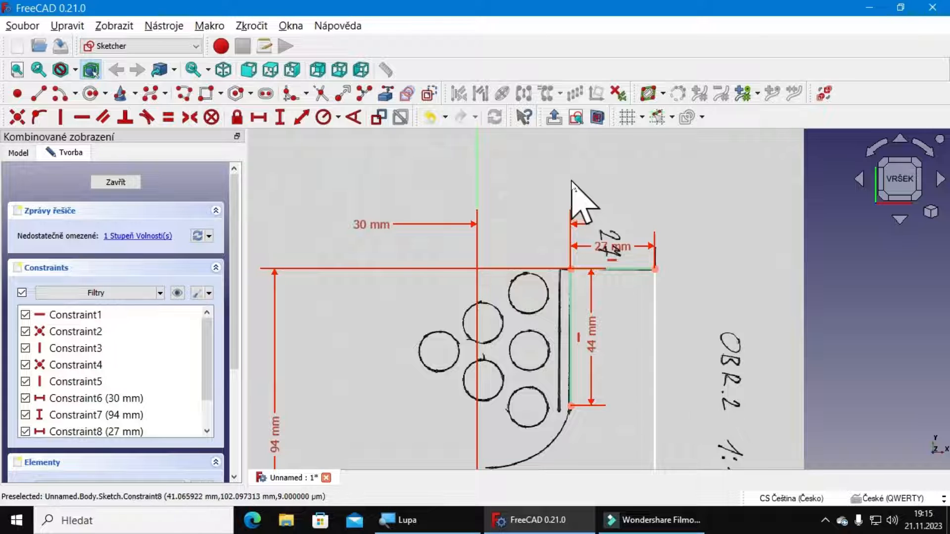
Step: Constrain the long vertical line's length to 145 mm, as marked on the scanned drawing
scroll(573, 183, down, 5)
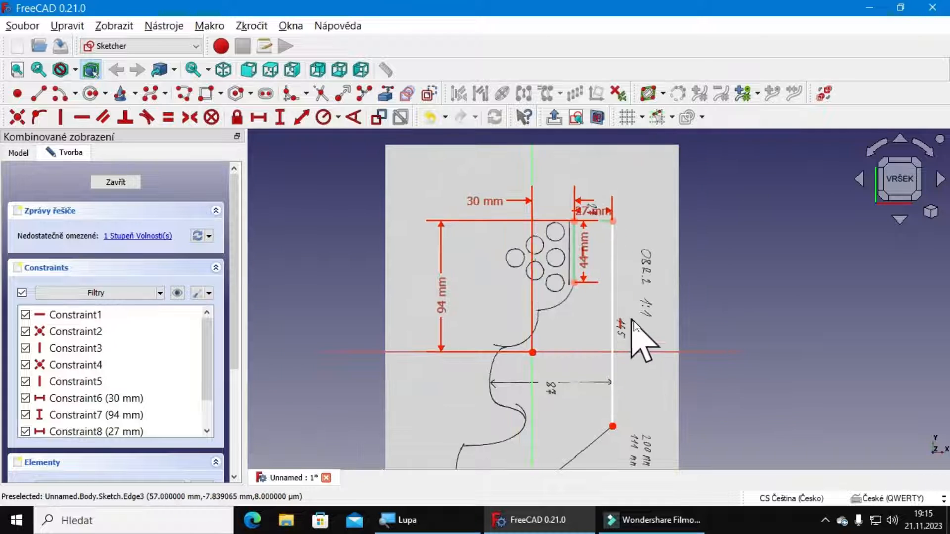
scroll(647, 346, up, 4)
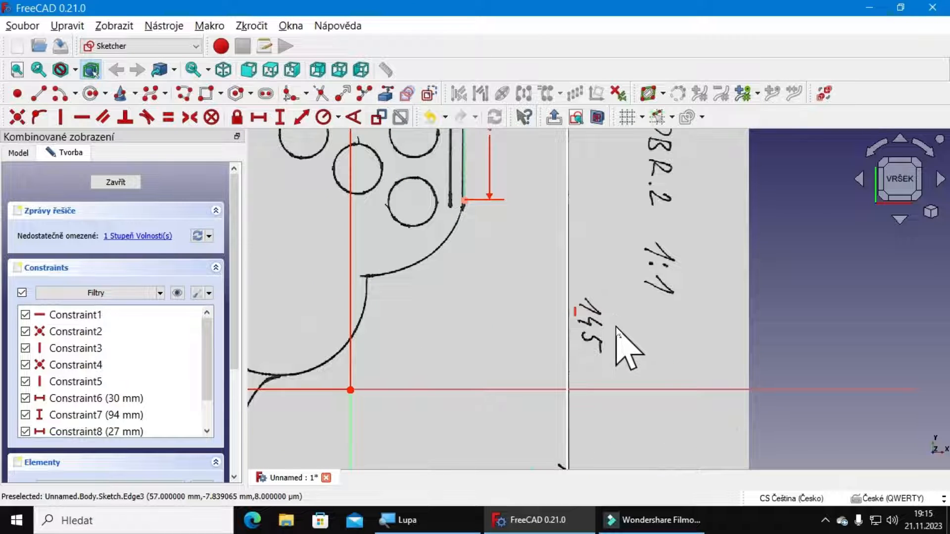
click(567, 354)
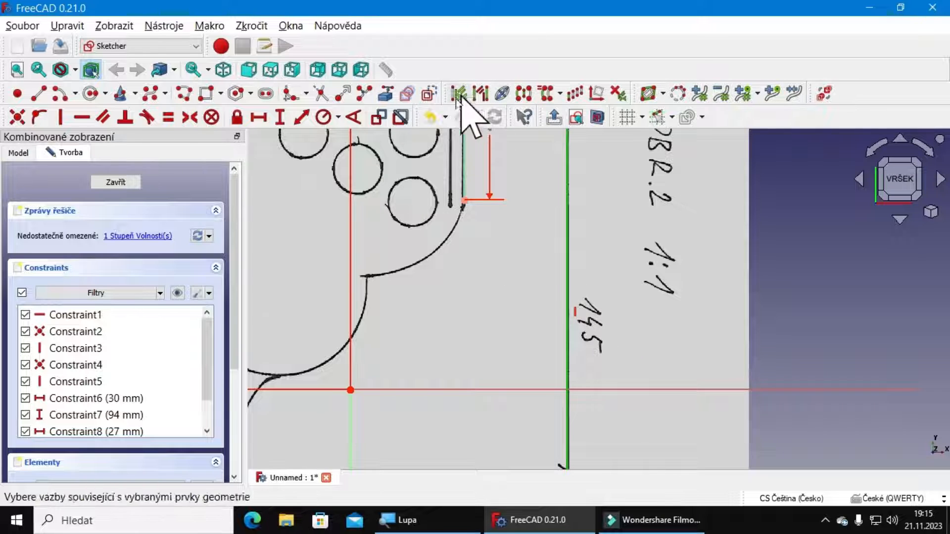
click(280, 122)
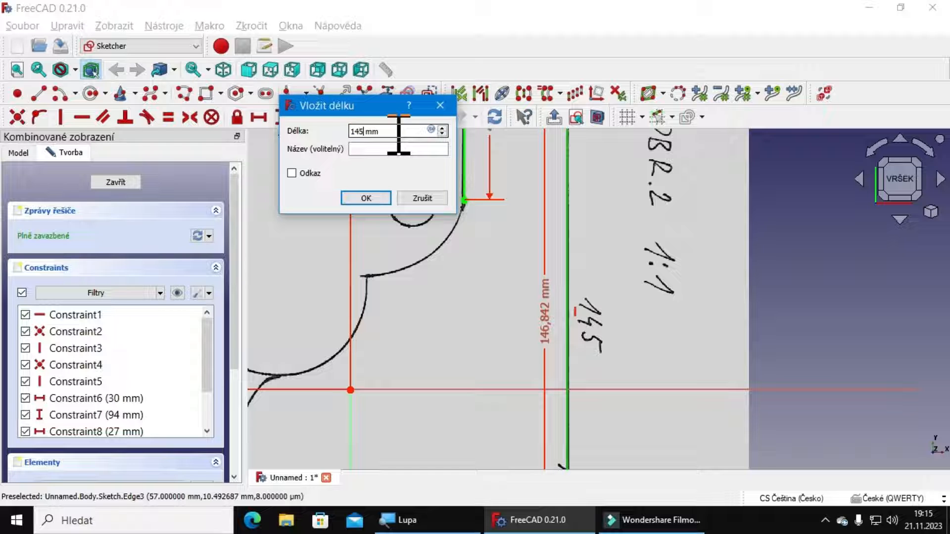
text(145)
key(Return)
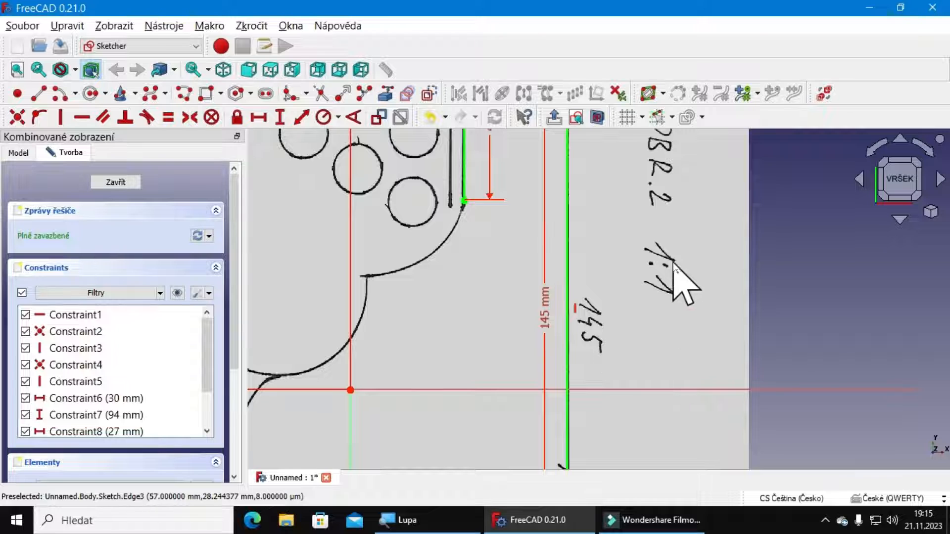
Step: Trace the first scanned curve with an arc by endpoints and rim point, from the 44 mm line's lower end to the sharp corner below
scroll(713, 257, down, 3)
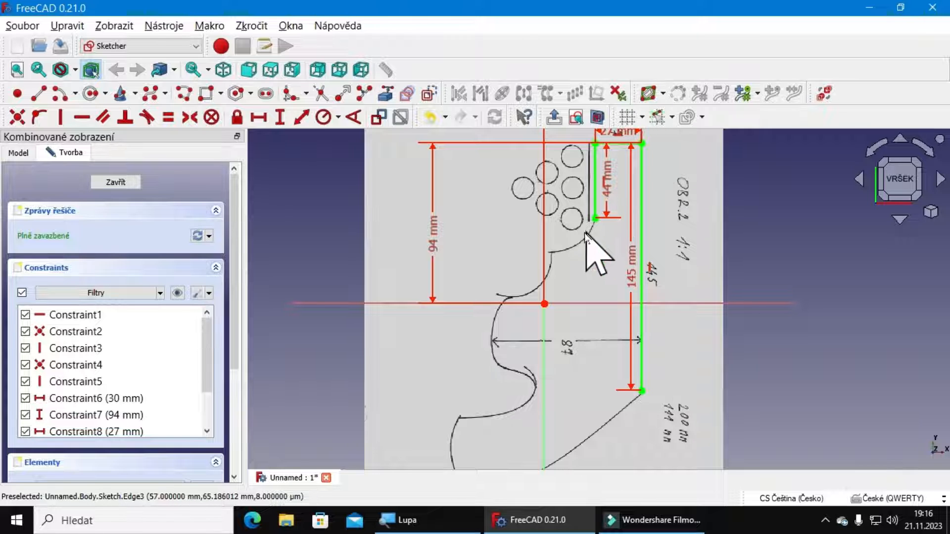
scroll(586, 226, up, 5)
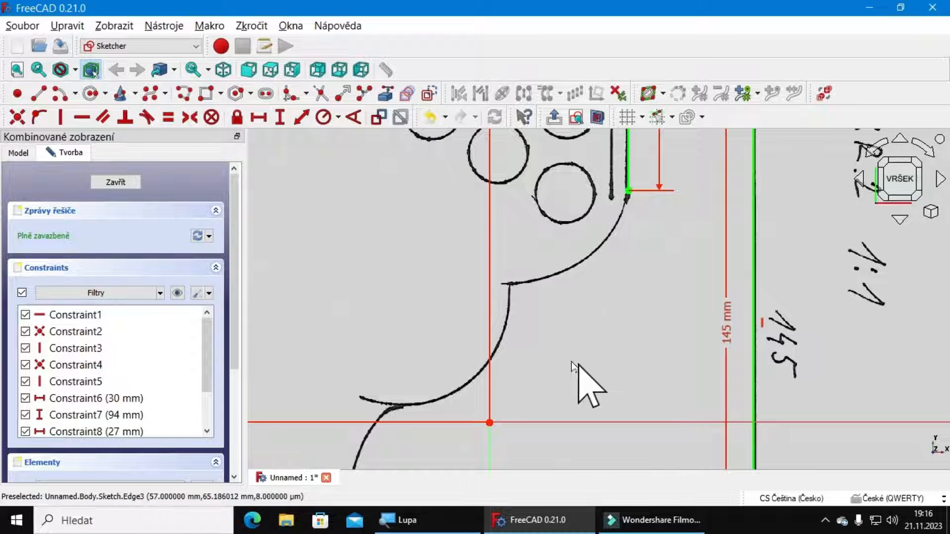
mouse_move(565, 349)
middle_down()
mouse_move(734, 346)
mouse_move(723, 348)
middle_up()
scroll(728, 377, up, 2)
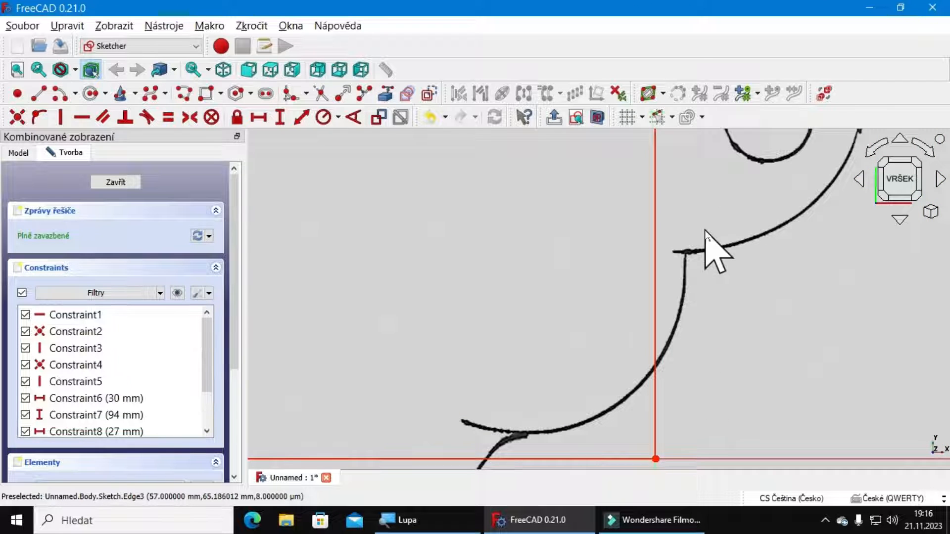
mouse_move(785, 318)
middle_down()
mouse_move(750, 368)
mouse_move(543, 454)
mouse_move(565, 439)
middle_up()
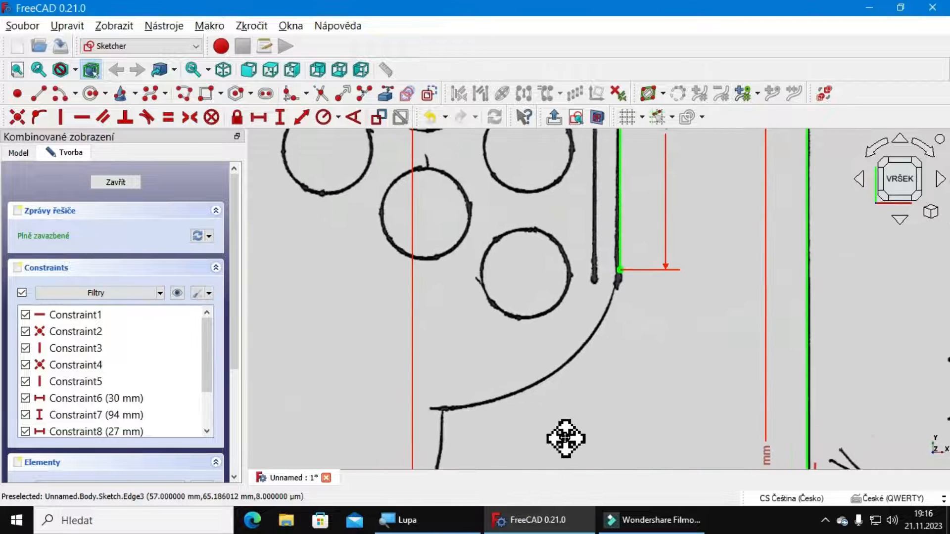
scroll(557, 336, up, 3)
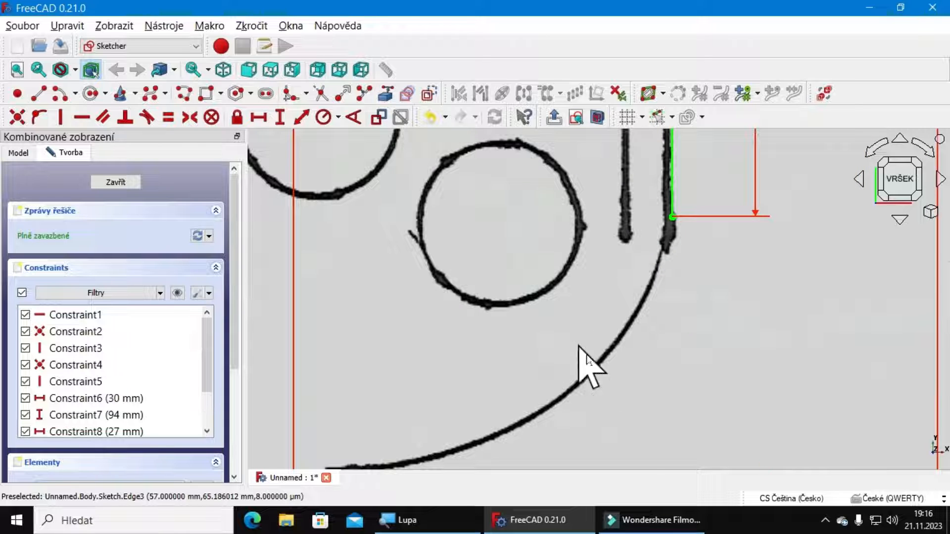
drag(608, 441, 732, 387)
mouse_move(625, 439)
middle_down()
mouse_move(690, 378)
mouse_move(687, 417)
middle_up()
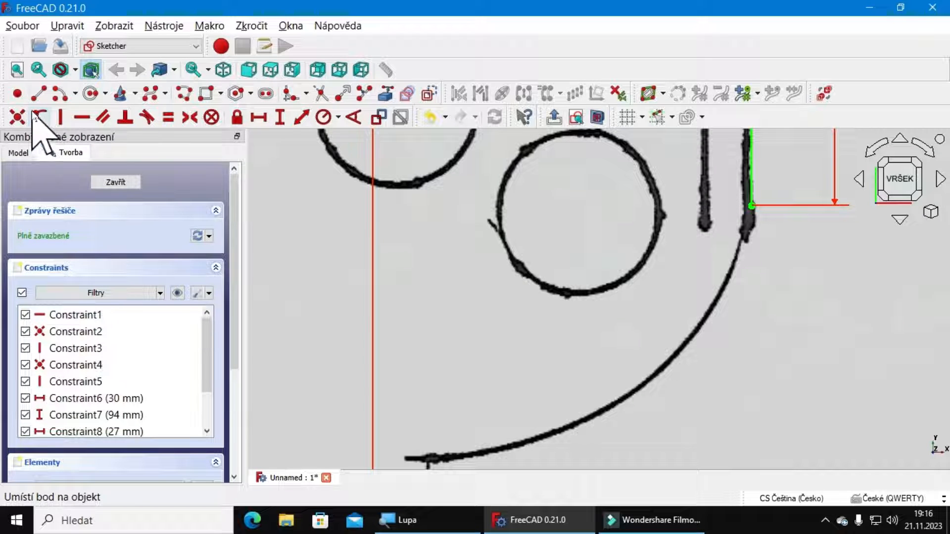
click(75, 94)
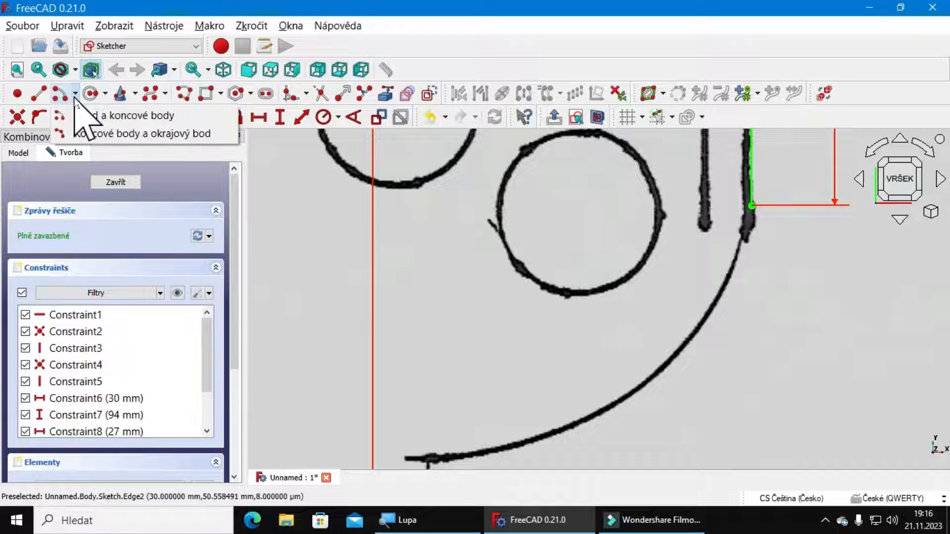
click(98, 137)
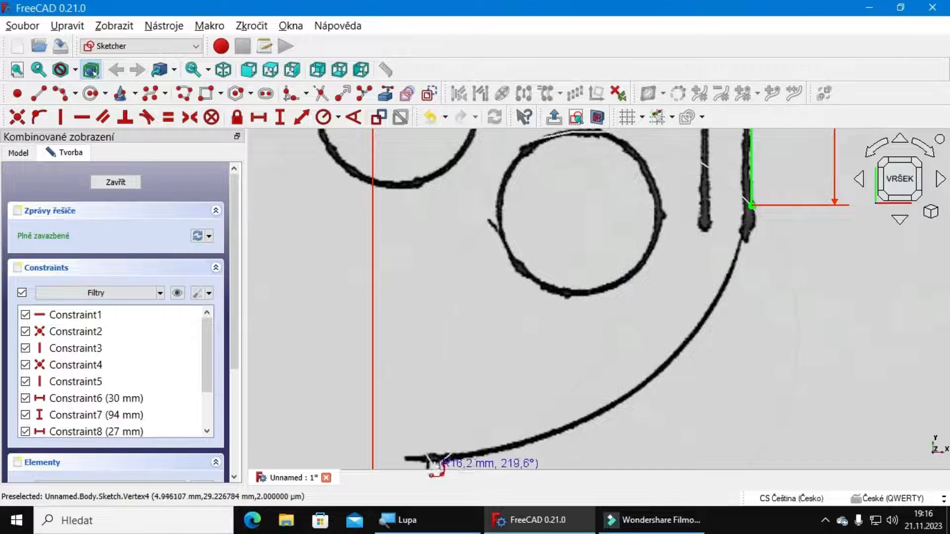
mouse_move(440, 439)
middle_down()
mouse_move(435, 399)
mouse_move(433, 411)
middle_up()
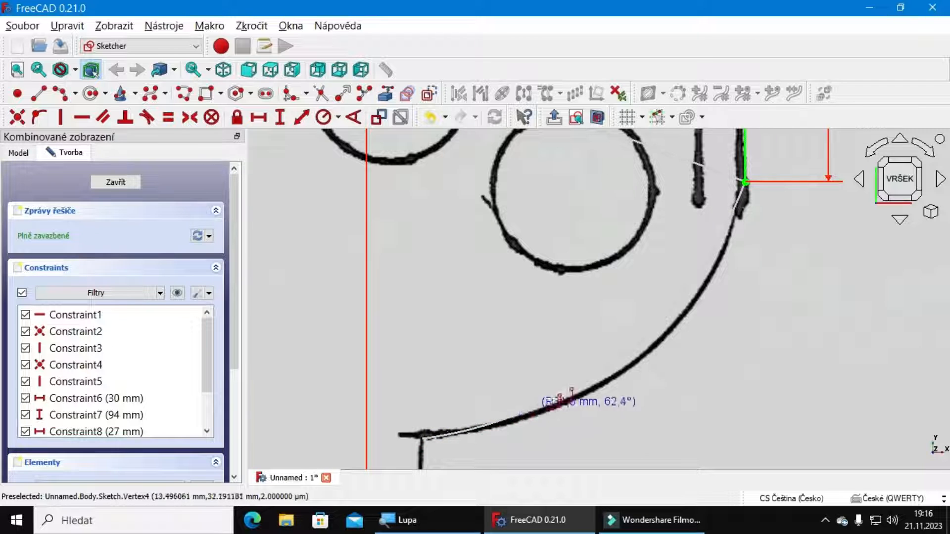
click(645, 355)
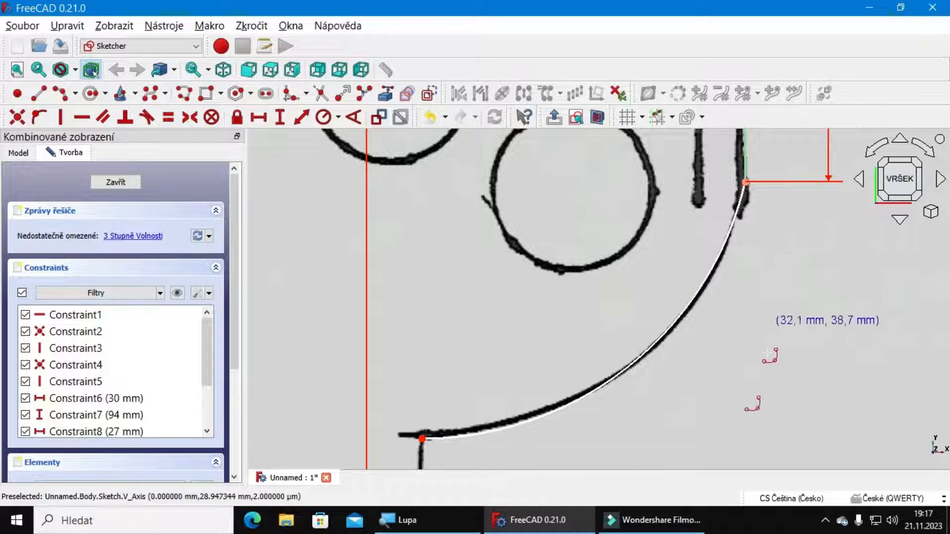
right_click(773, 395)
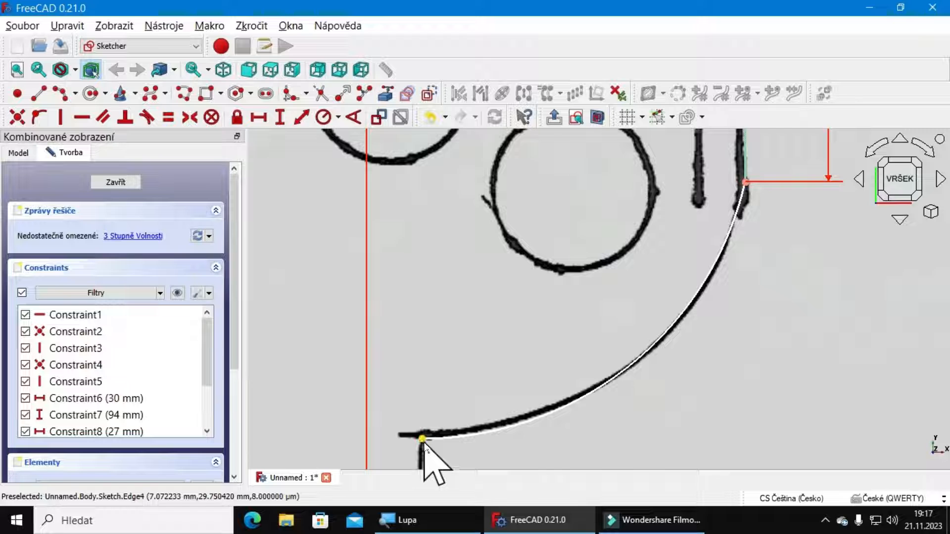
Step: Move the arc's free endpoint slightly upward onto the corner of the scanned line
scroll(436, 451, up, 3)
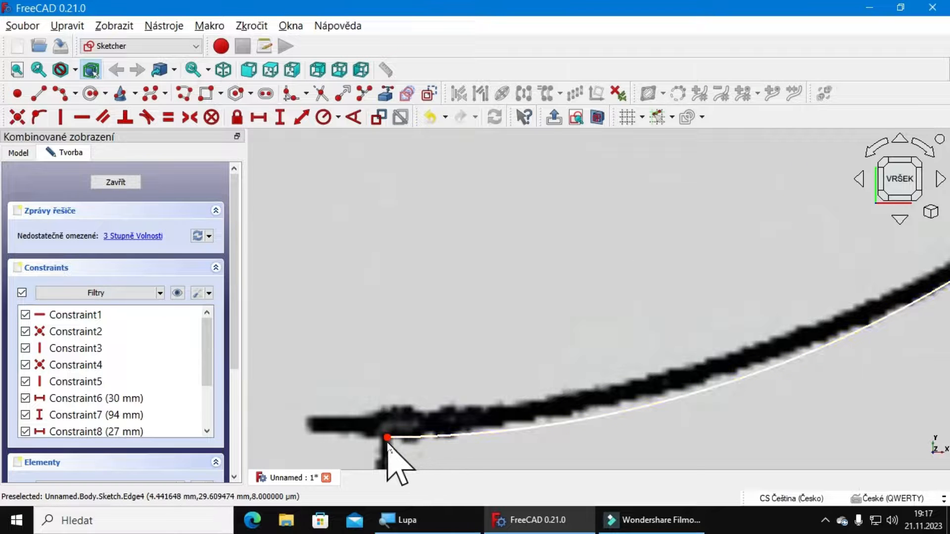
drag(387, 438, 389, 428)
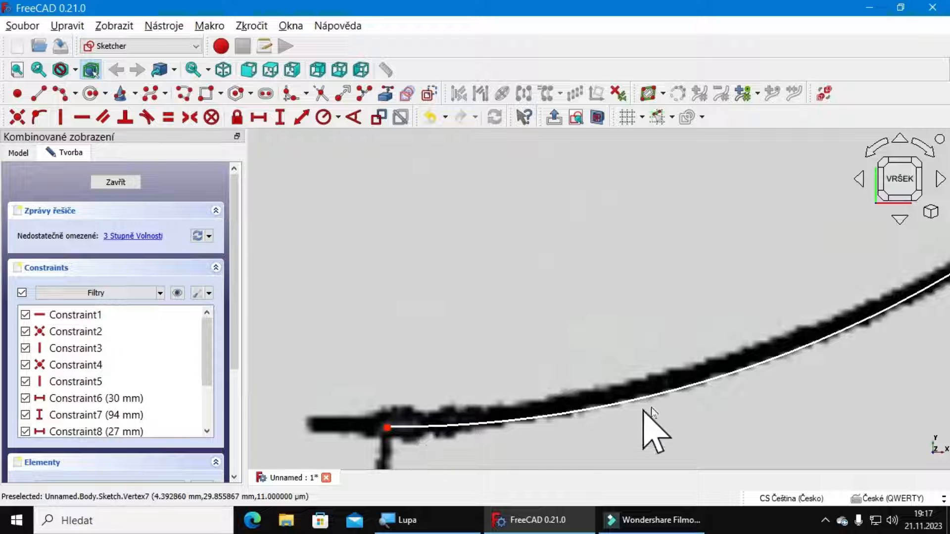
scroll(673, 328, down, 3)
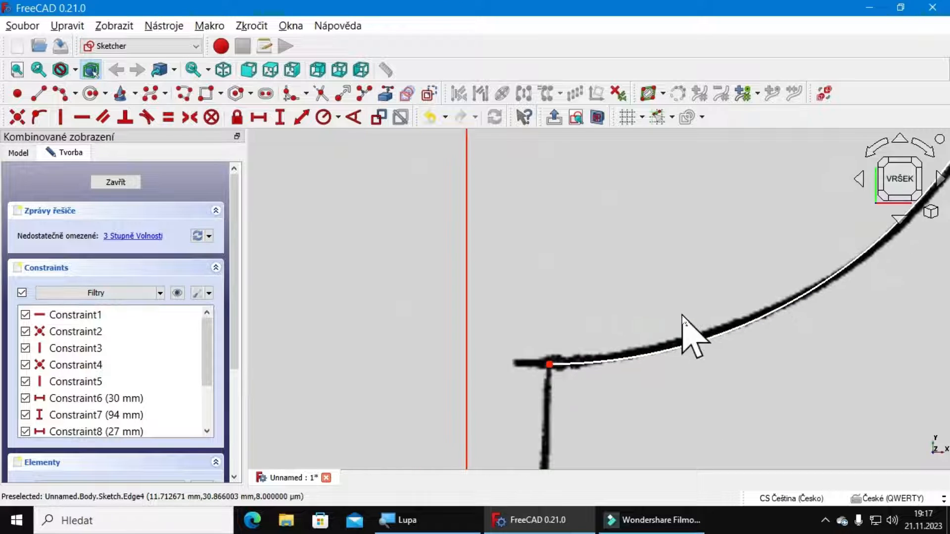
Step: Constrain the traced arc's radius to 26 mm and move its dimension label outside the curve
scroll(683, 317, down, 2)
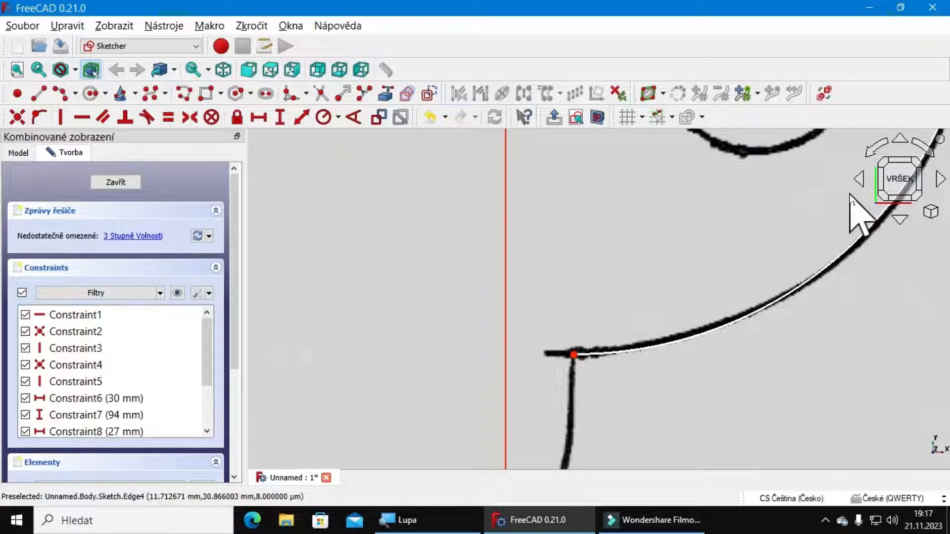
middle_drag(859, 213, 795, 264)
scroll(806, 271, down, 2)
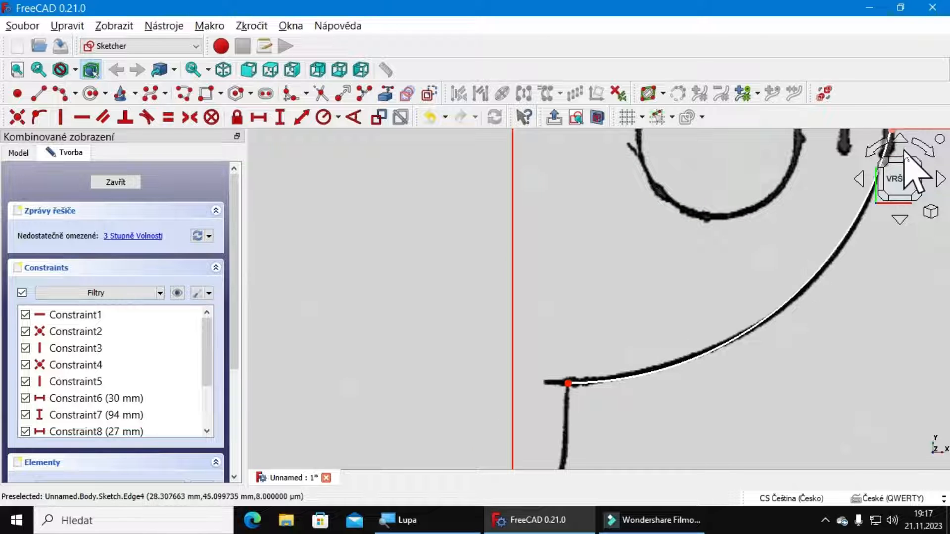
click(797, 300)
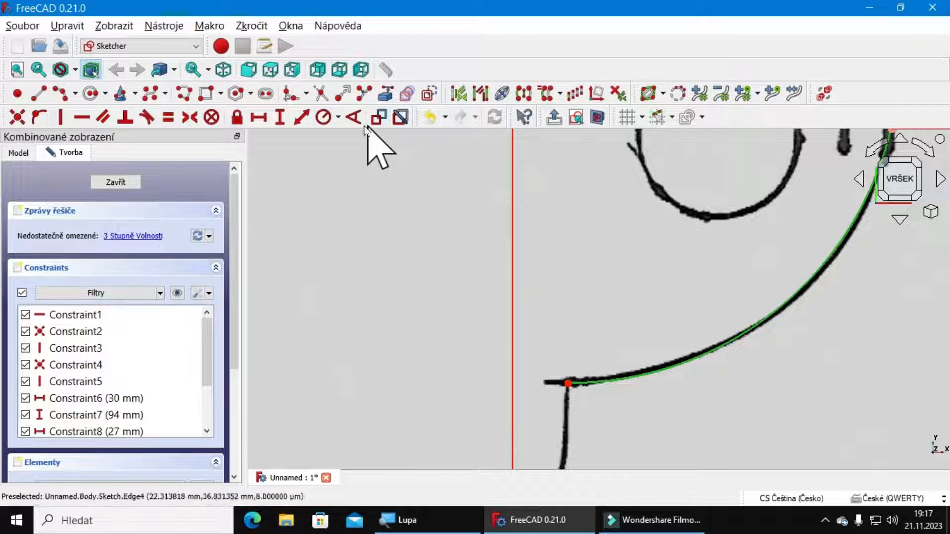
click(324, 119)
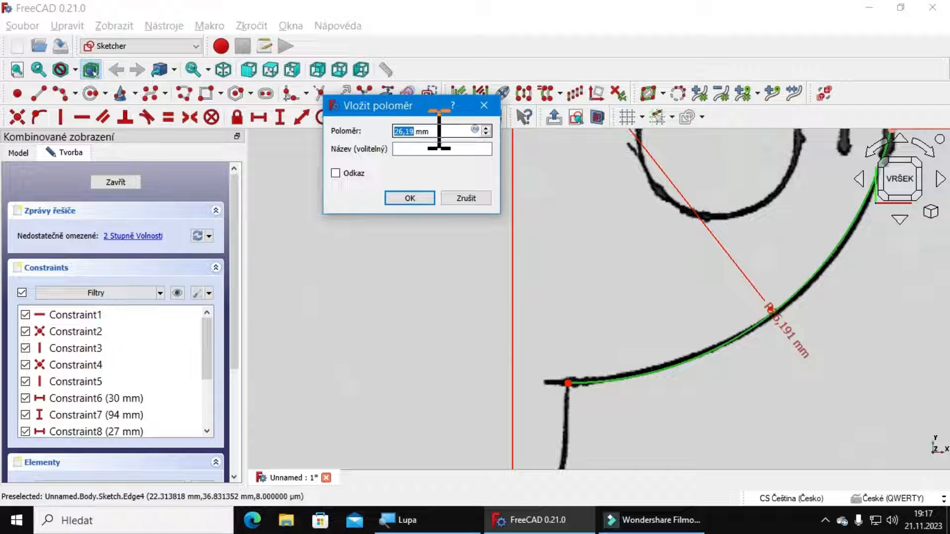
key(Return)
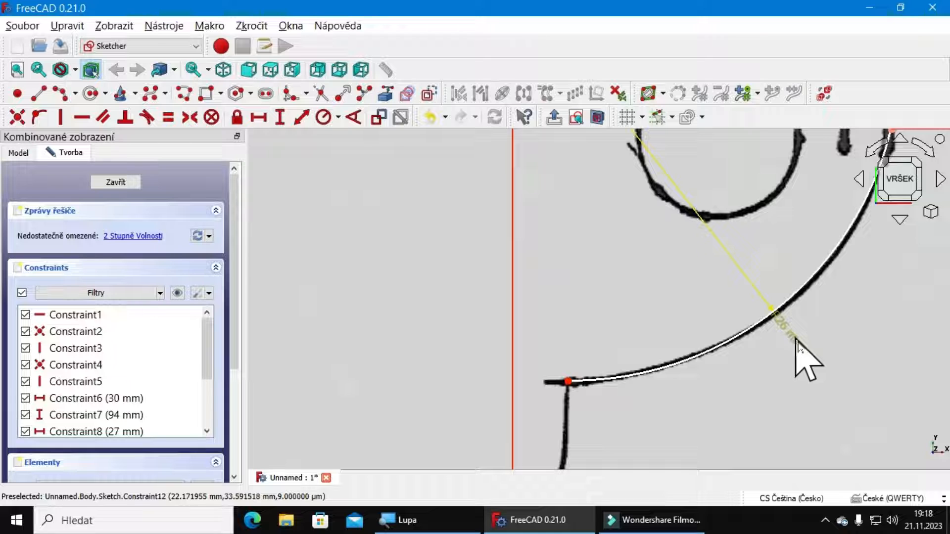
drag(797, 341, 827, 378)
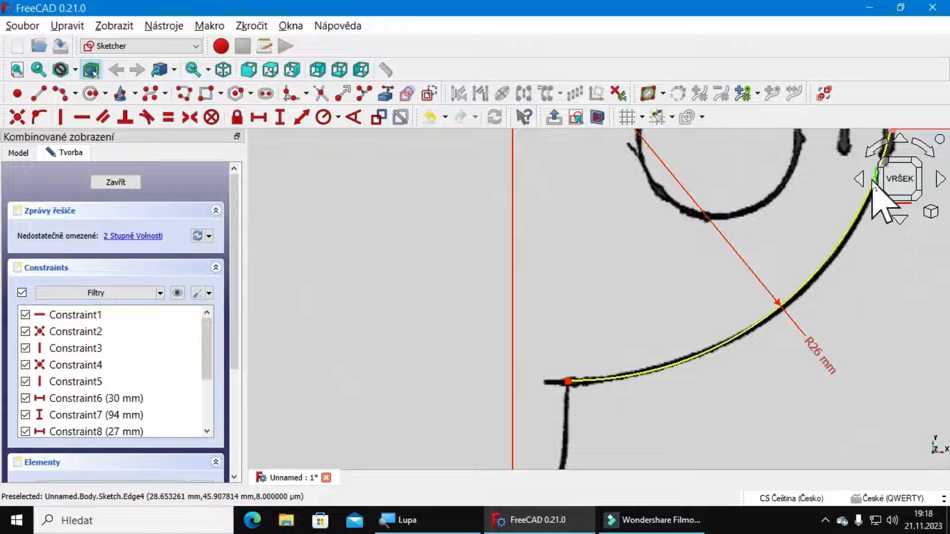
Step: Constrain the horizontal distance between the sketch origin and the arc's centre to 4.71 mm
scroll(792, 410, down, 2)
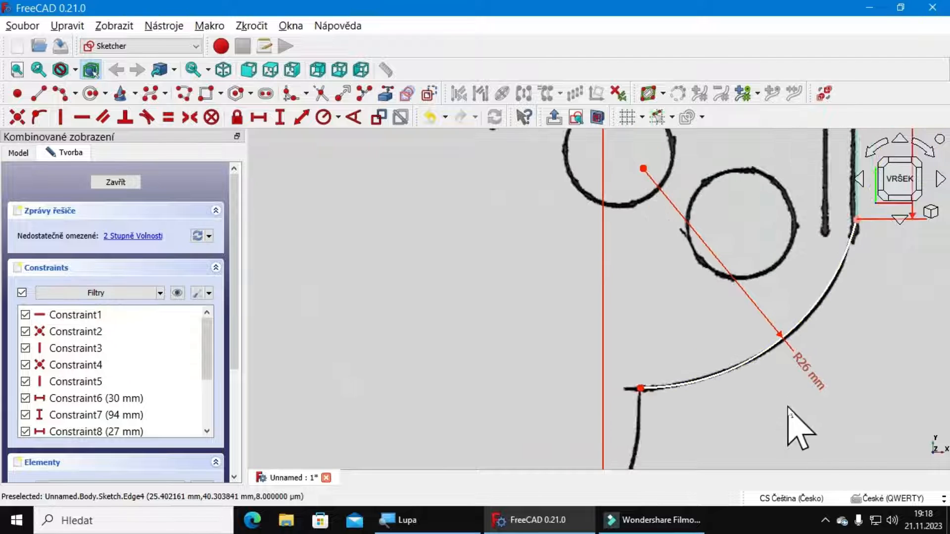
scroll(792, 415, down, 2)
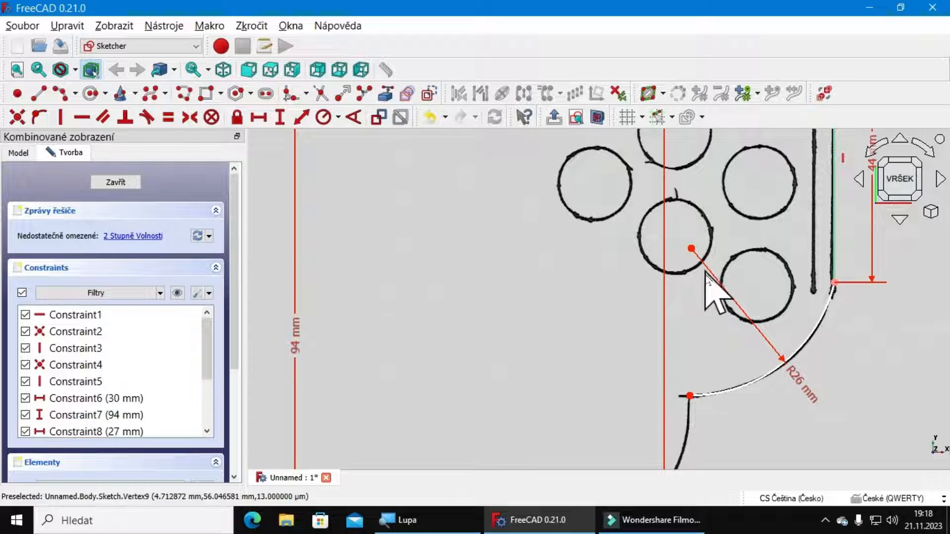
scroll(658, 317, down, 5)
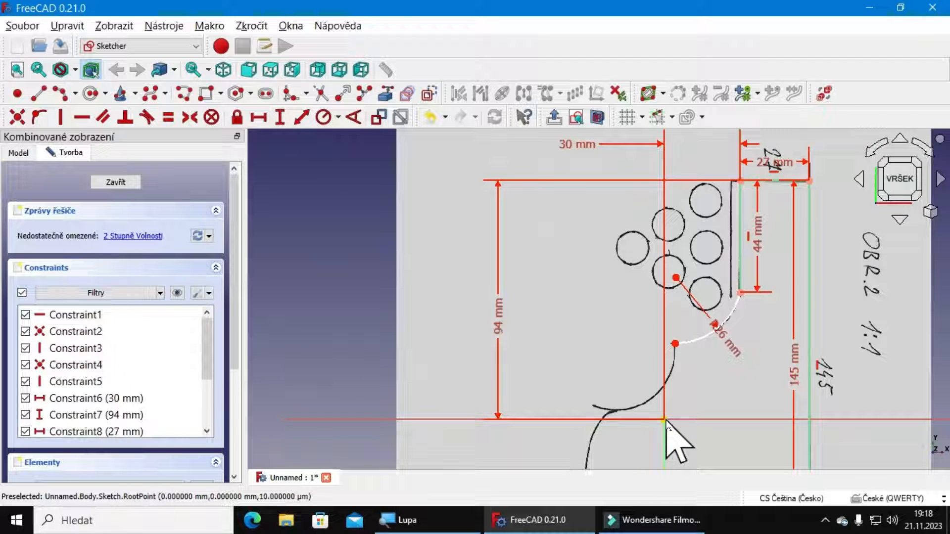
click(664, 420)
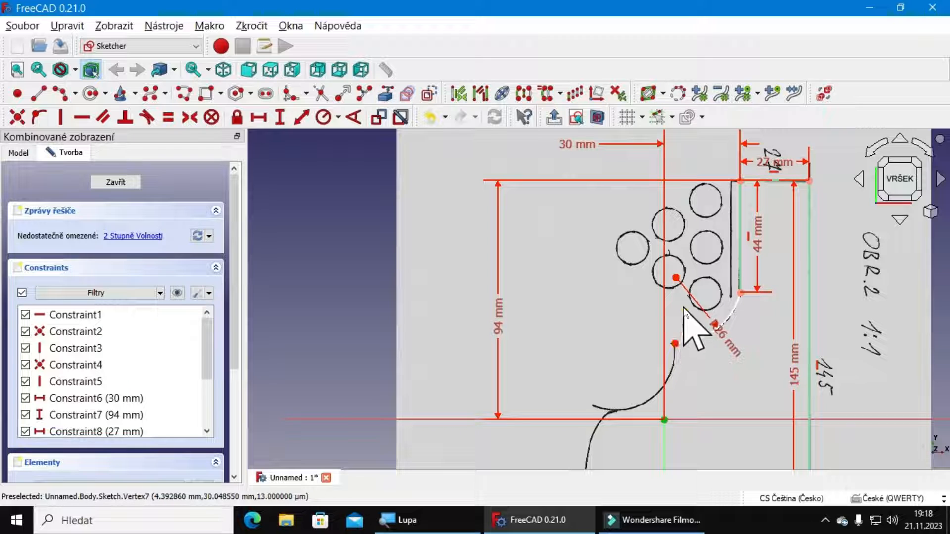
click(676, 277)
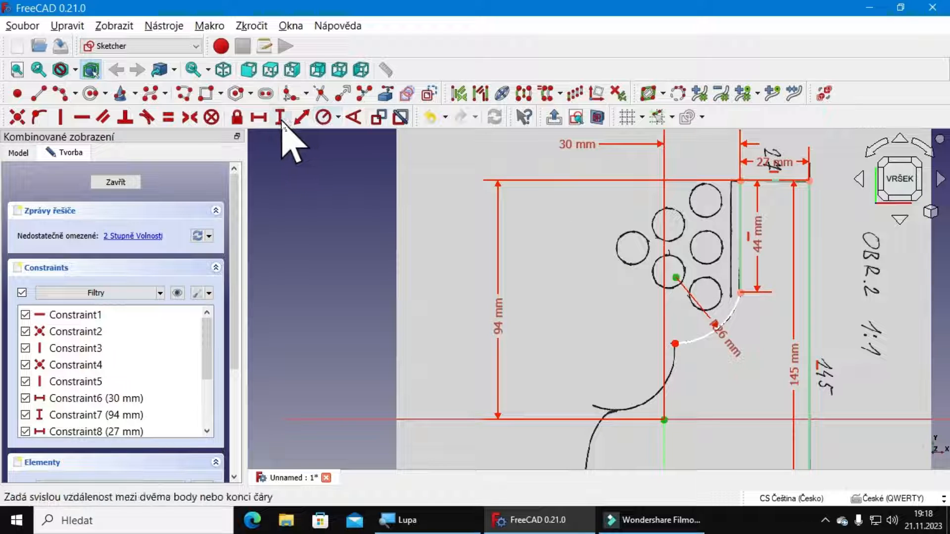
click(258, 118)
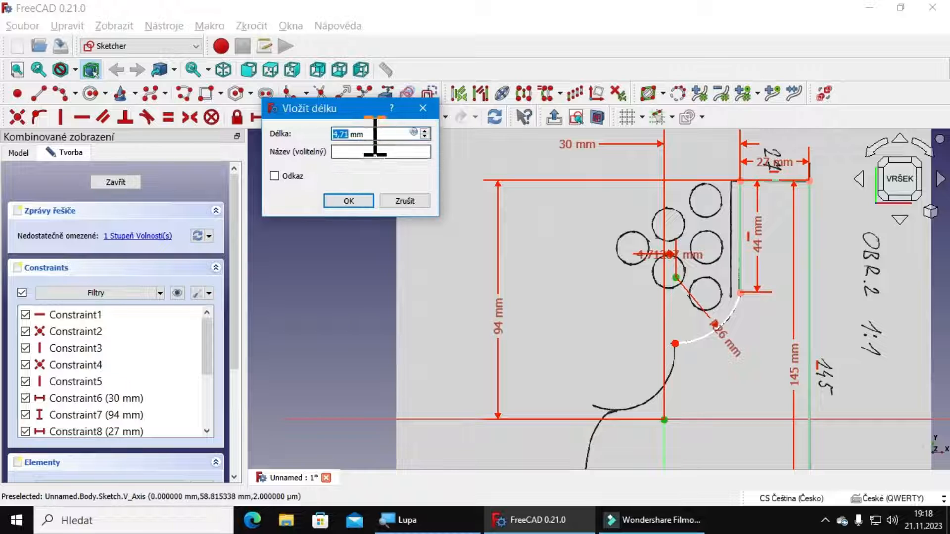
click(349, 202)
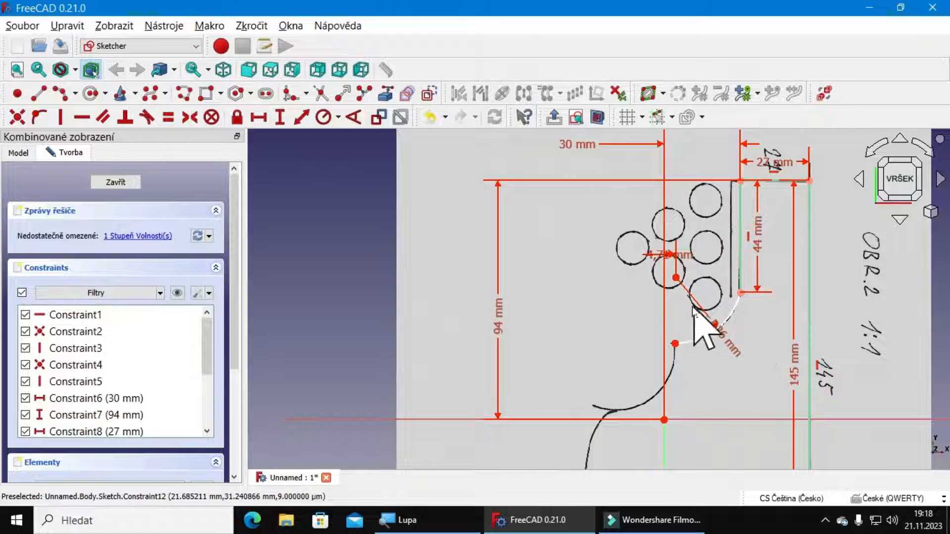
Step: Try to constrain the vertical distance between the sketch origin and the arc's centre to 56.03 mm
click(664, 420)
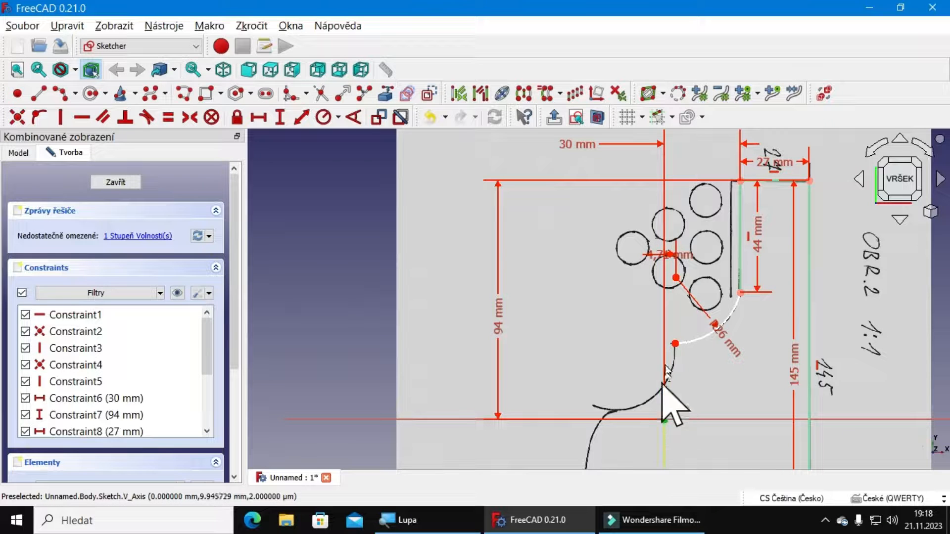
click(676, 277)
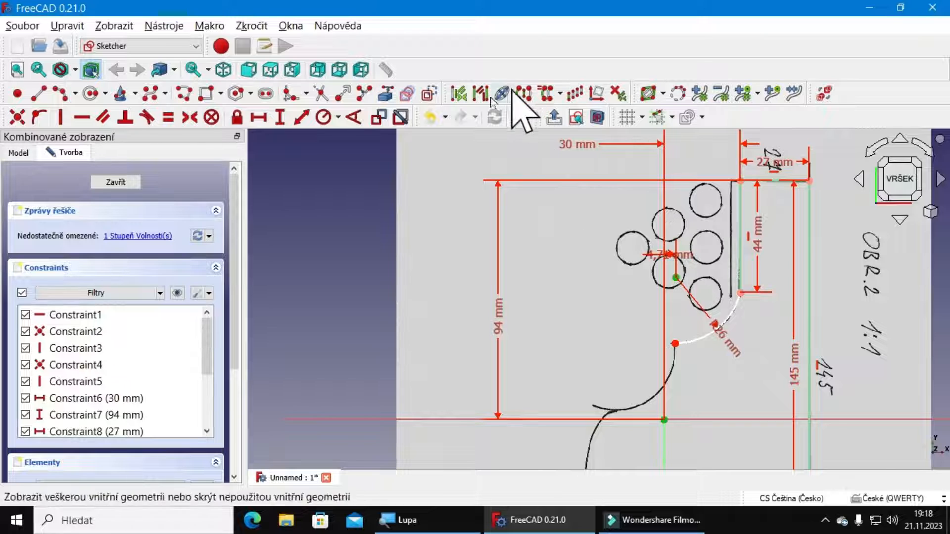
click(280, 119)
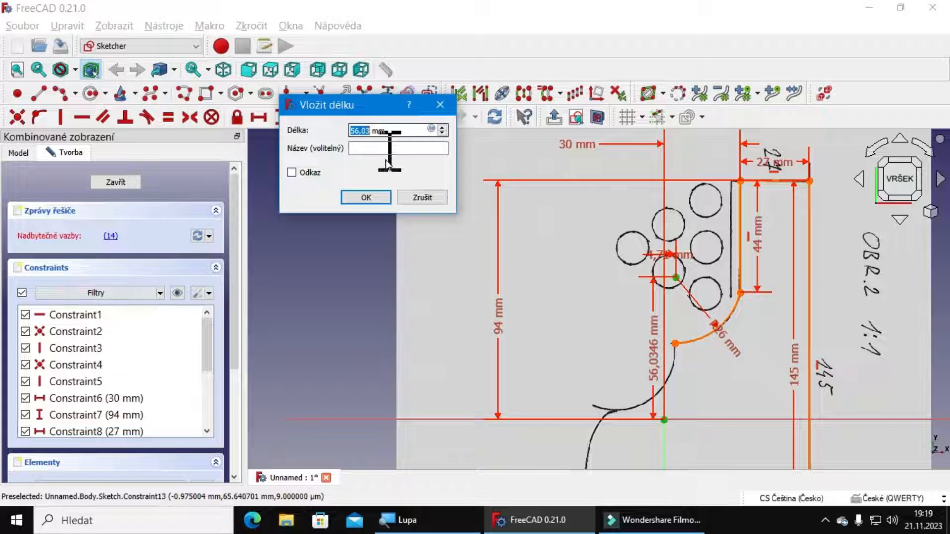
click(367, 198)
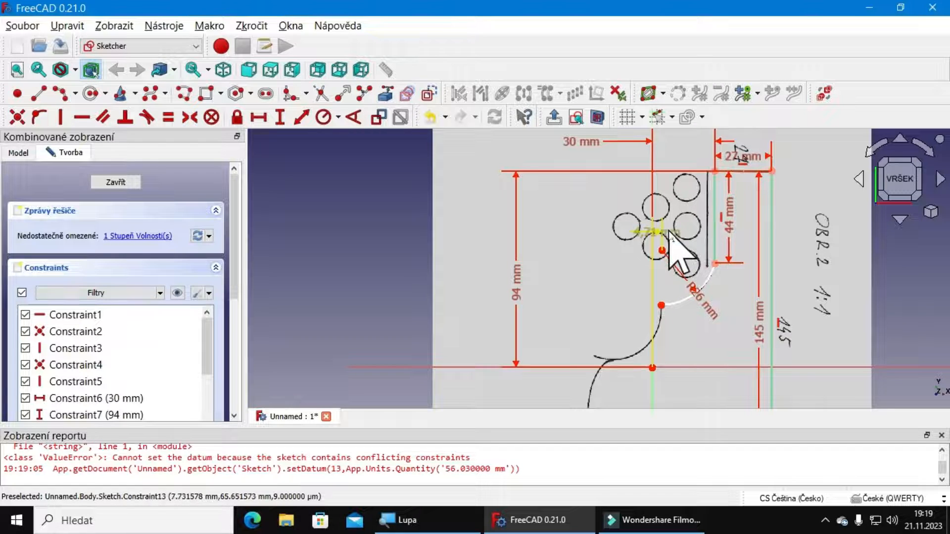
Step: Move the 4.71 mm dimension label to the left of the vertical axis and the R26 label further outside the arc
drag(669, 235, 583, 288)
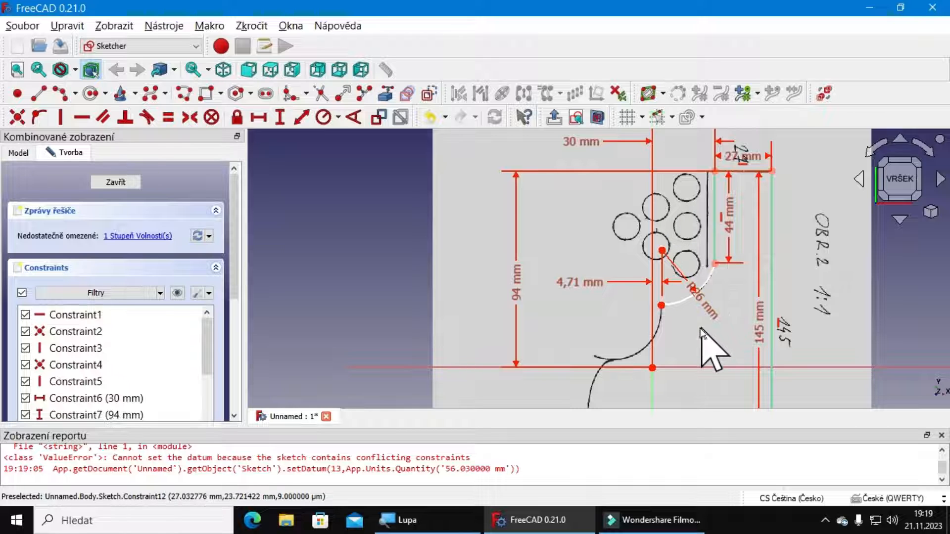
drag(708, 310, 744, 323)
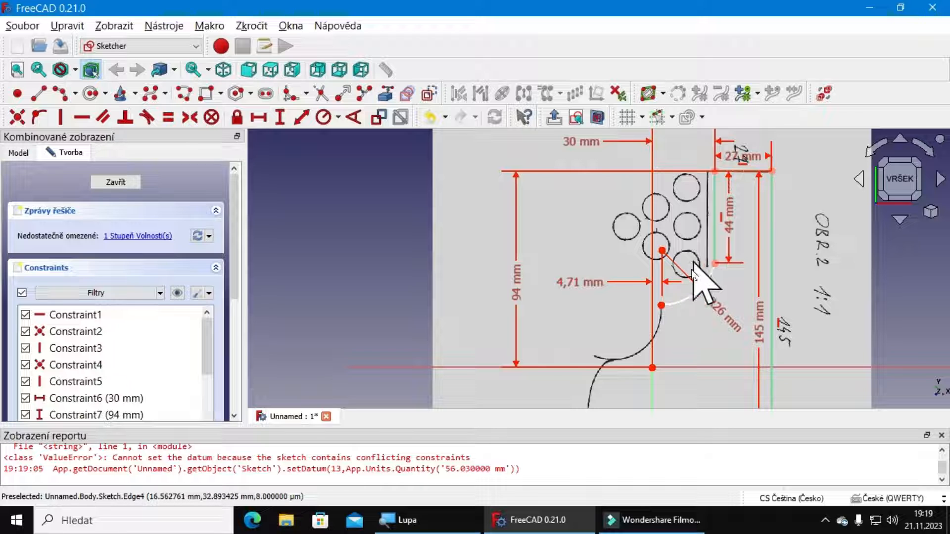
Step: Try again to add a 56.03 mm vertical distance constraint from the origin to the arc's centre
click(652, 369)
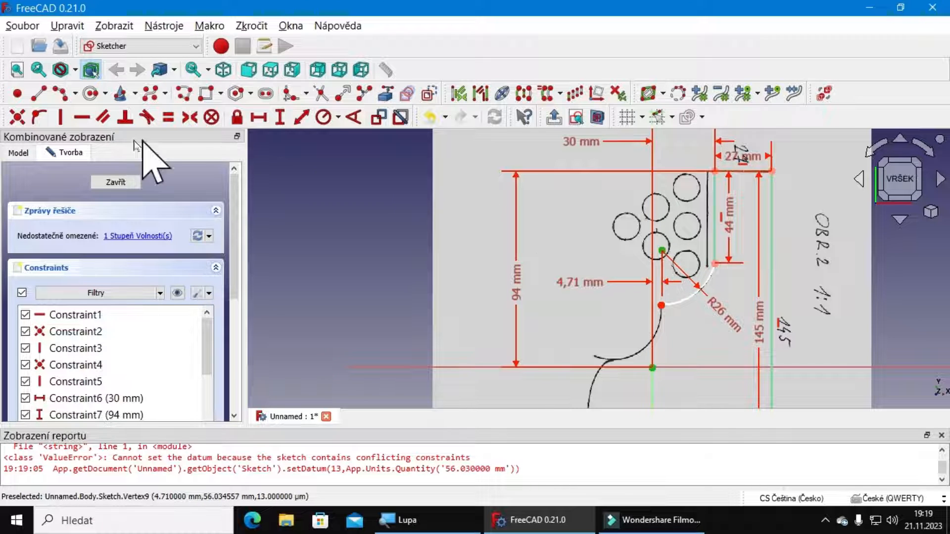
click(281, 119)
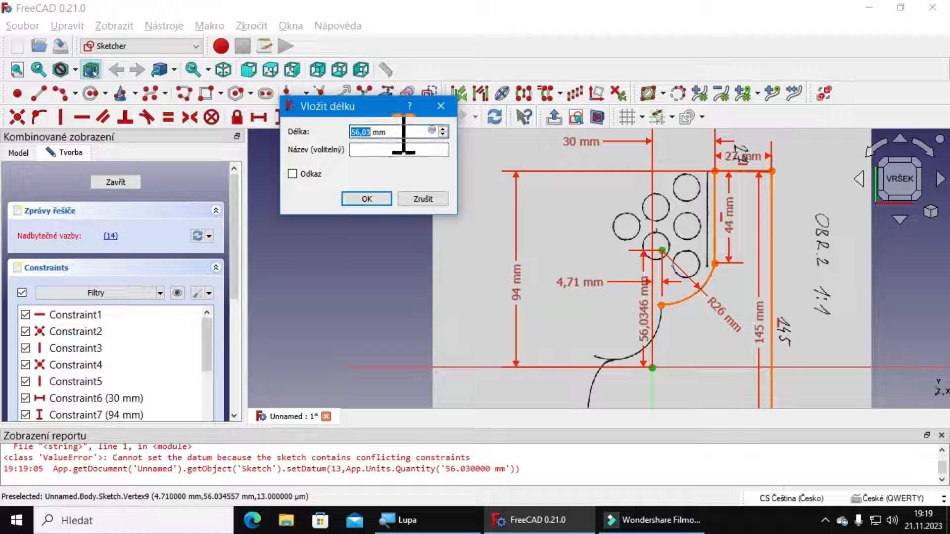
click(376, 199)
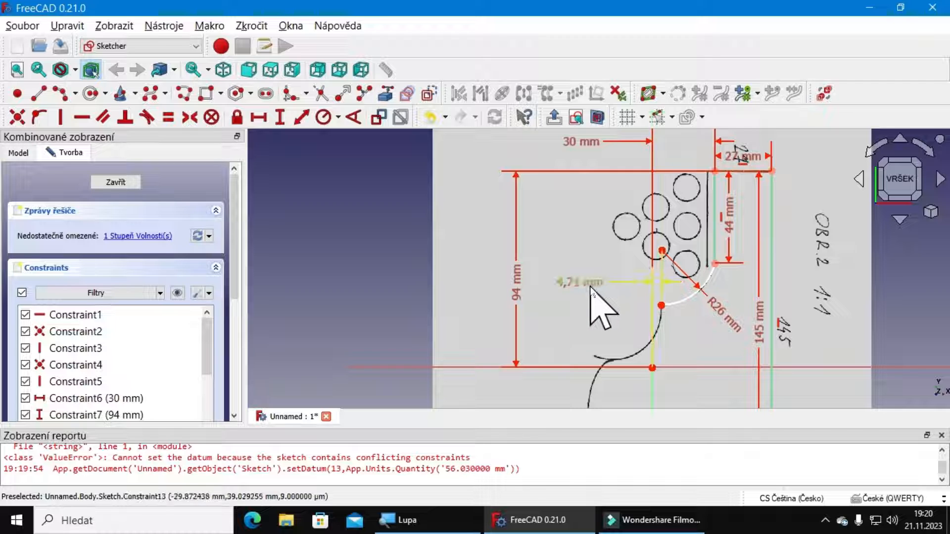
Step: Move the 4.71 mm label closer to the arc and convert the inner vertical line's 44 mm dimension to a reference dimension
drag(577, 284, 608, 294)
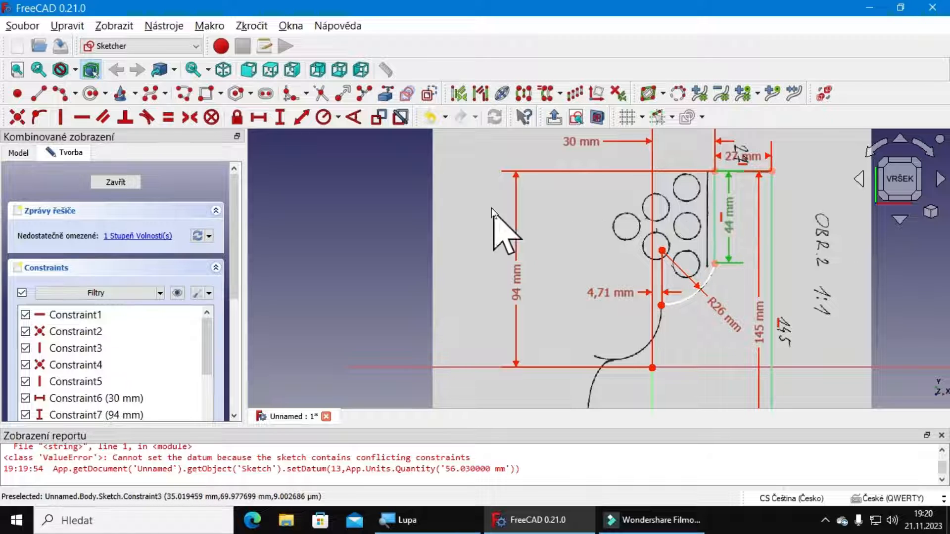
click(379, 123)
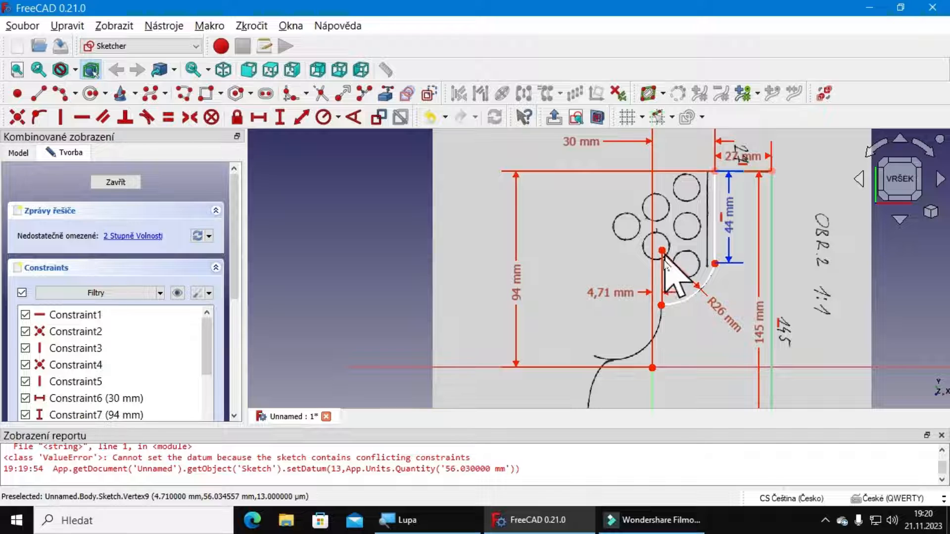
Step: Constrain the arc centre's vertical distance from the origin to 56.03 mm and move the label left of the scanned curve
click(653, 368)
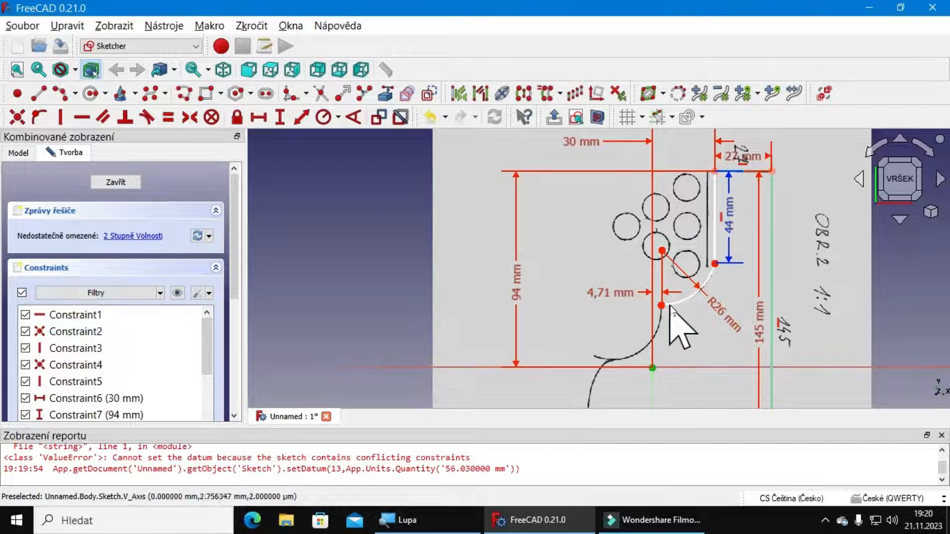
click(662, 250)
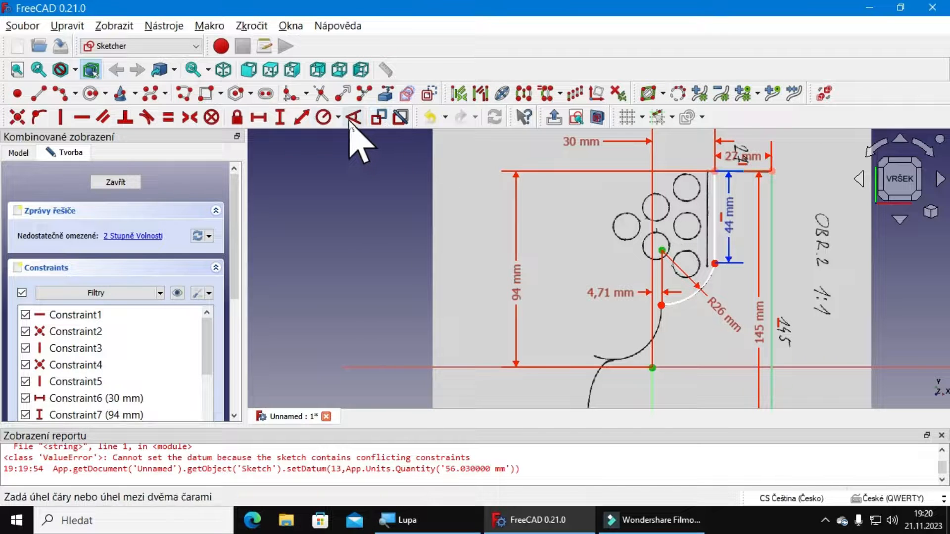
click(280, 120)
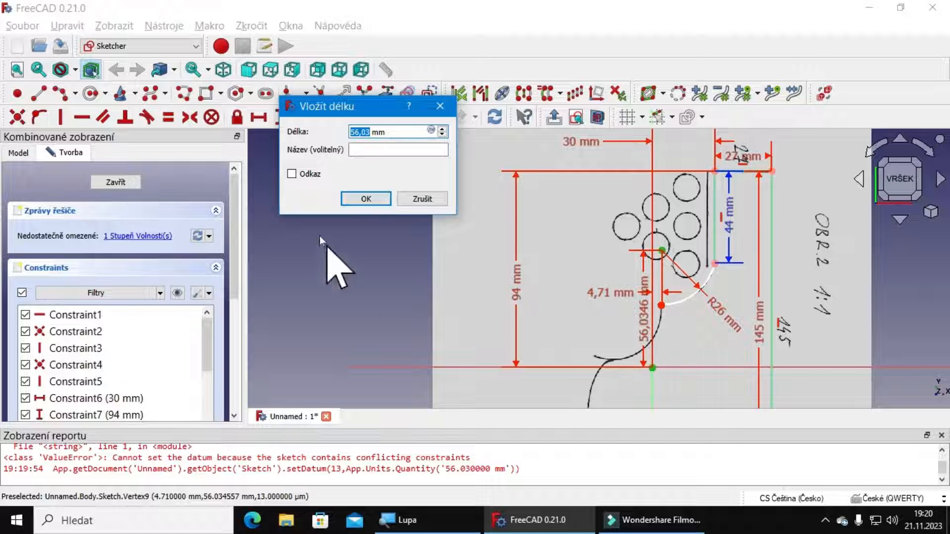
click(362, 200)
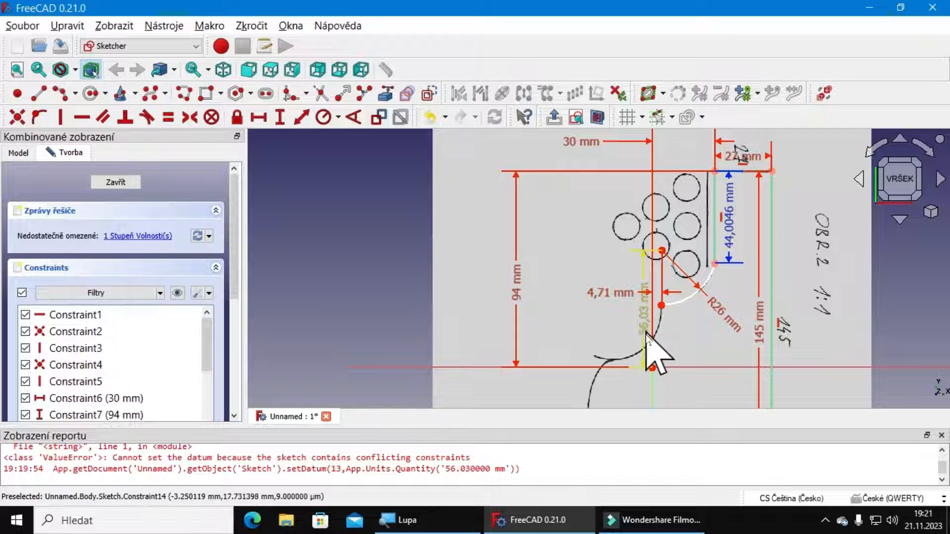
drag(648, 325, 575, 335)
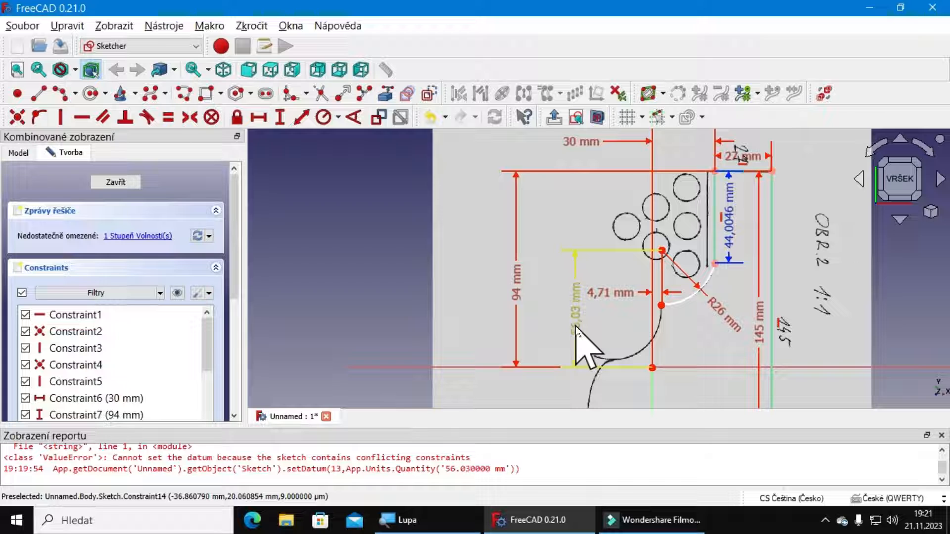
Step: Set the vertical distance between the origin and the arc's centre to 56 mm
double_click(576, 330)
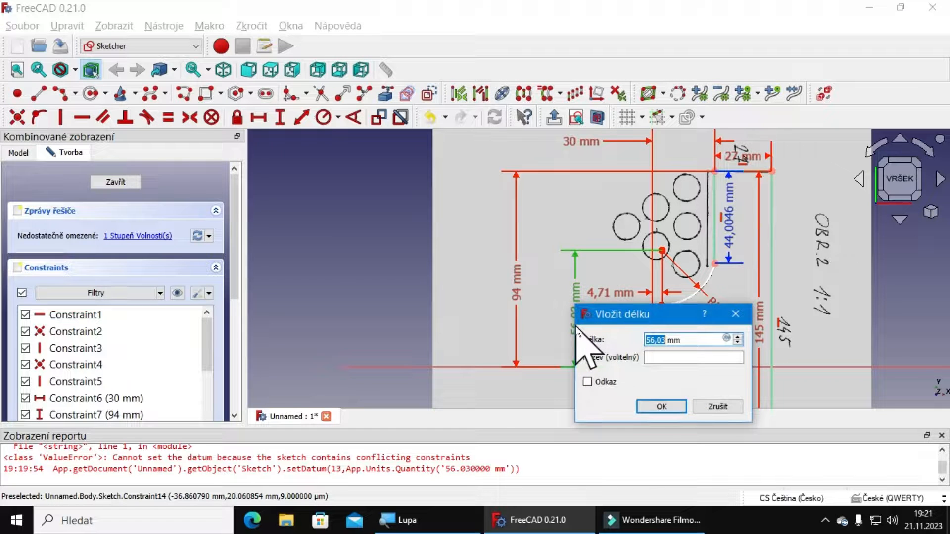
text(56)
key(Return)
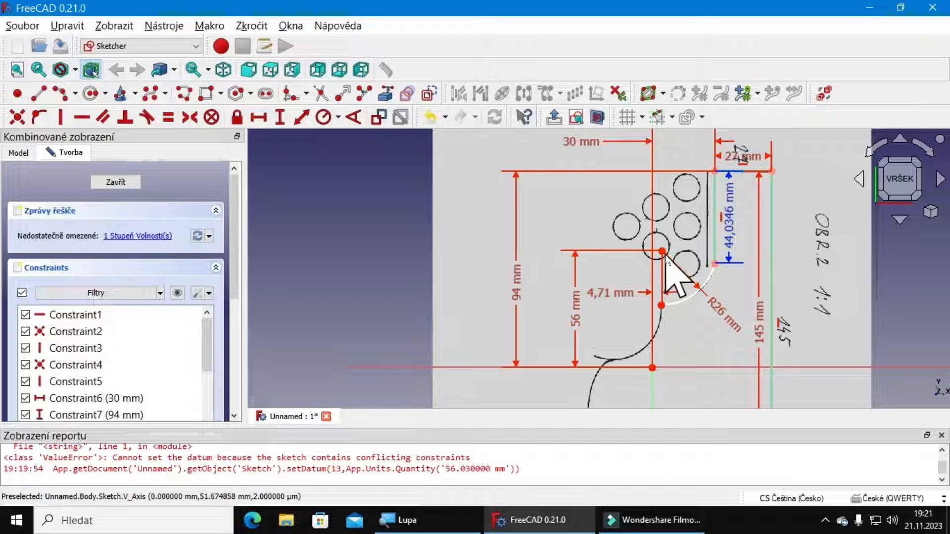
Step: Apply a tangent constraint between the R26 arc and the inner vertical line at their shared endpoint
scroll(726, 268, up, 3)
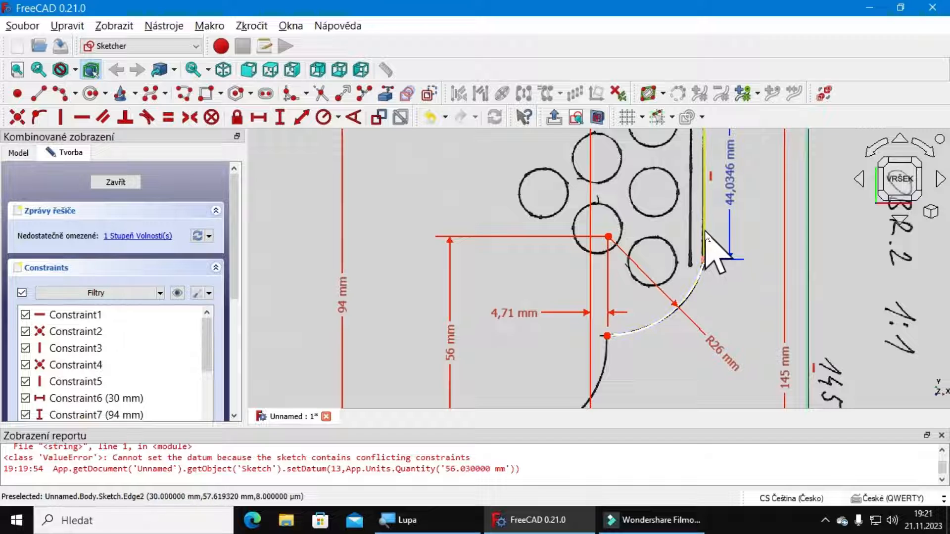
click(700, 286)
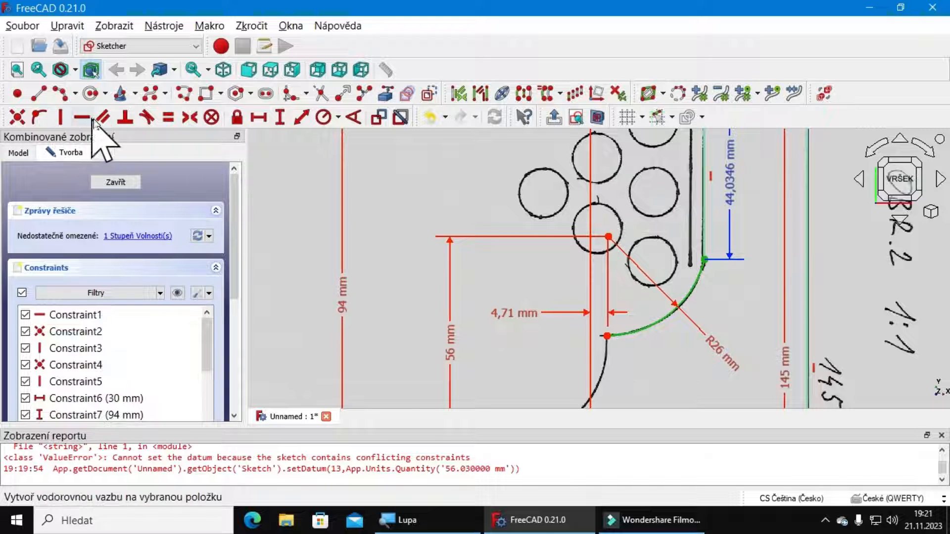
click(147, 118)
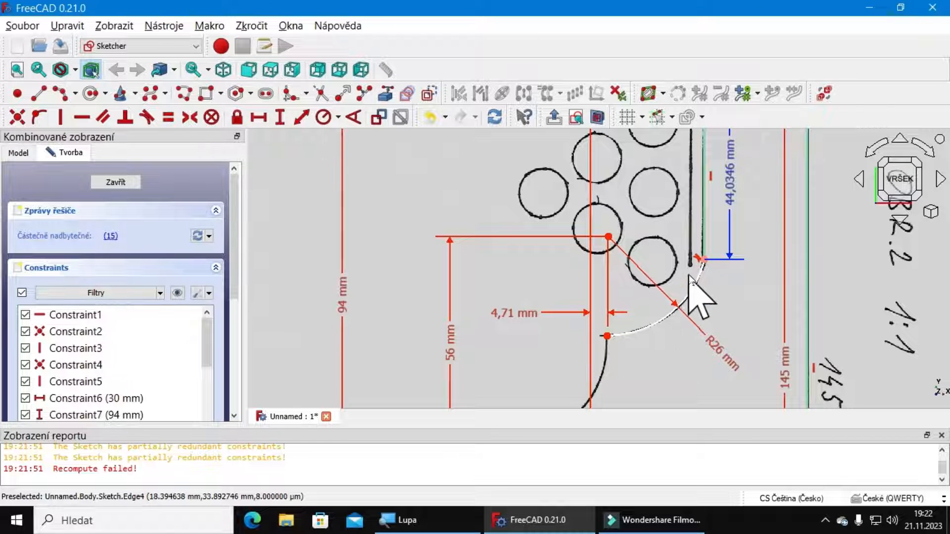
Step: Try to set the inner vertical line's reference dimension to a driving 44 mm, and undo back past the tangent constraint
click(732, 196)
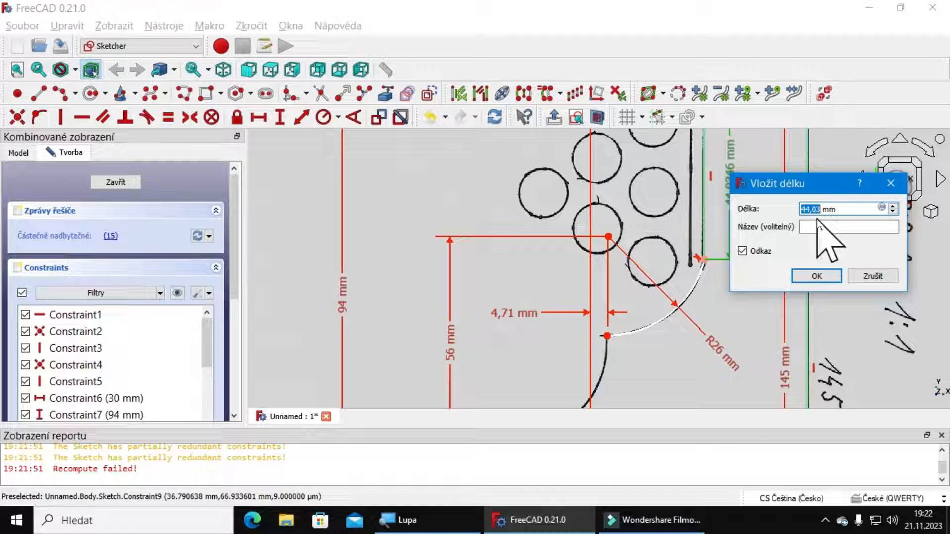
text(4)
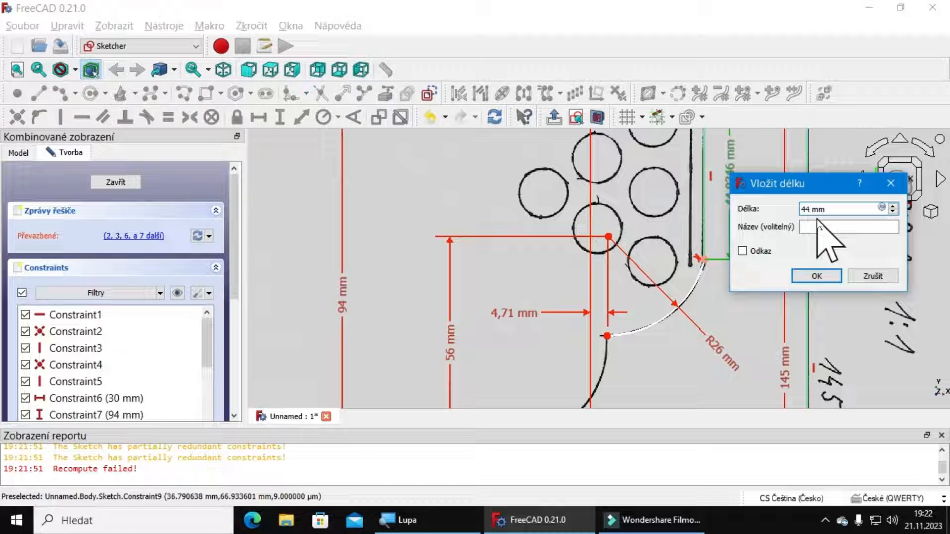
key(Return)
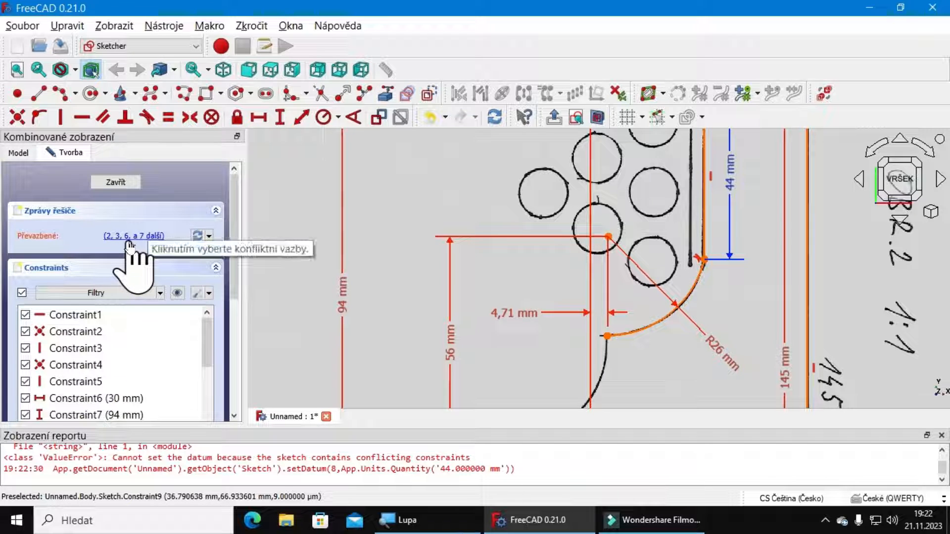
key(ctrl+z)
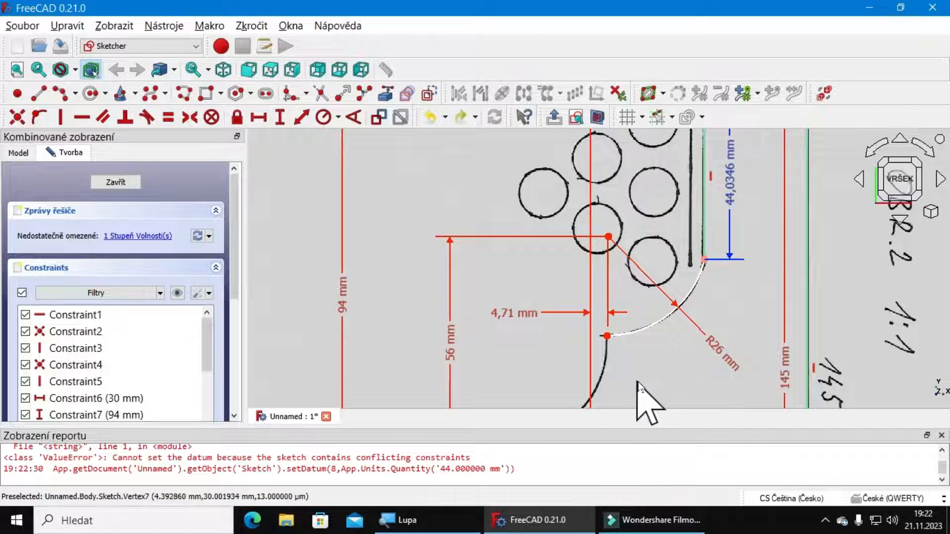
Step: Draw an arc of about 23.4 mm radius over the scanned curve, from the R26 arc's lower endpoint to the junction of the scanned lines
middle_drag(647, 398, 680, 247)
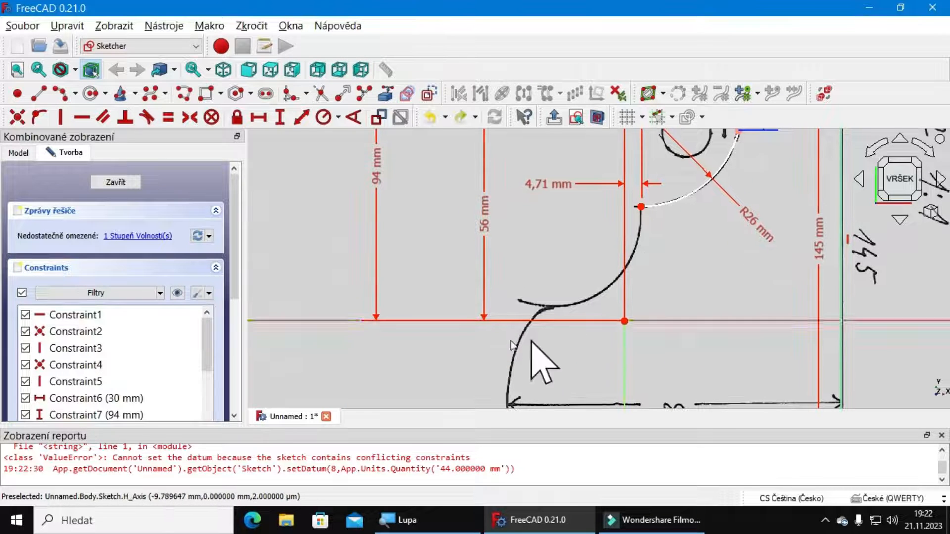
middle_drag(680, 291, 700, 346)
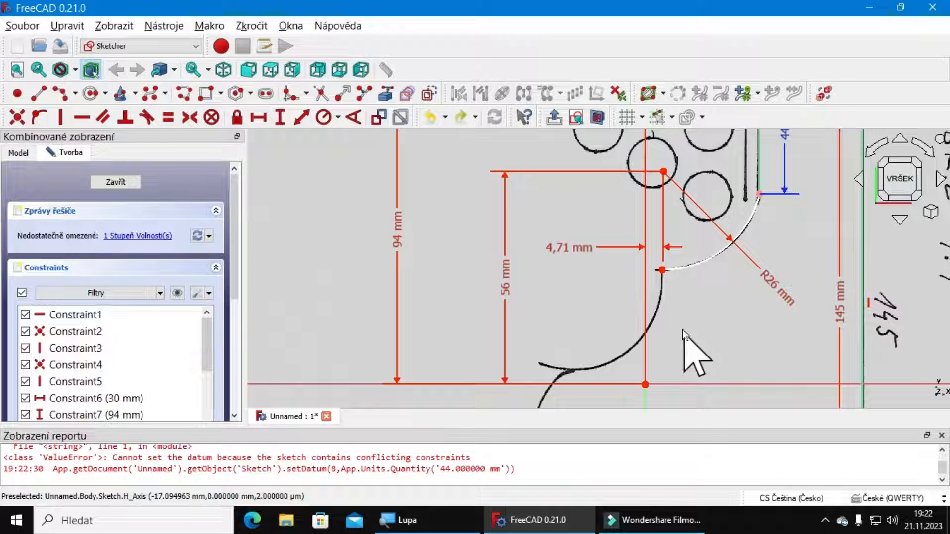
click(62, 93)
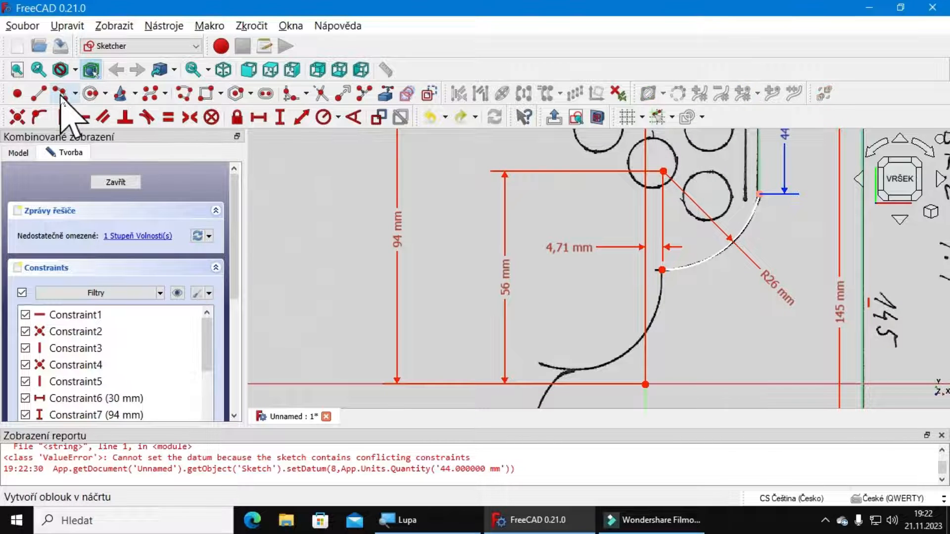
click(662, 270)
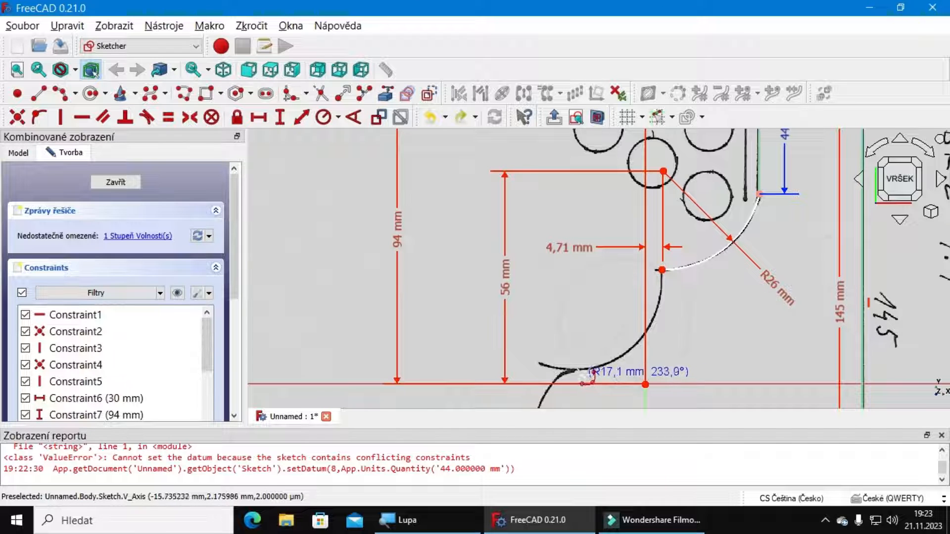
scroll(584, 382, up, 5)
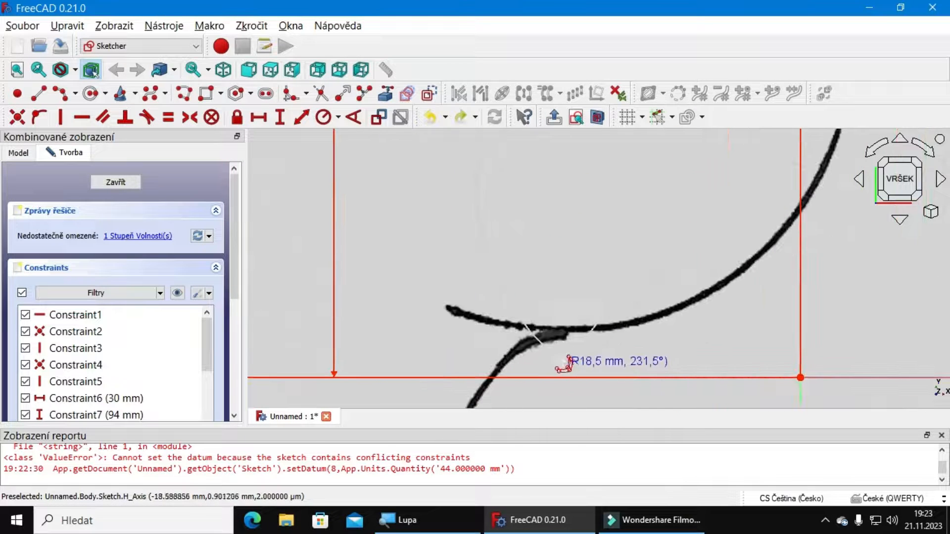
click(575, 329)
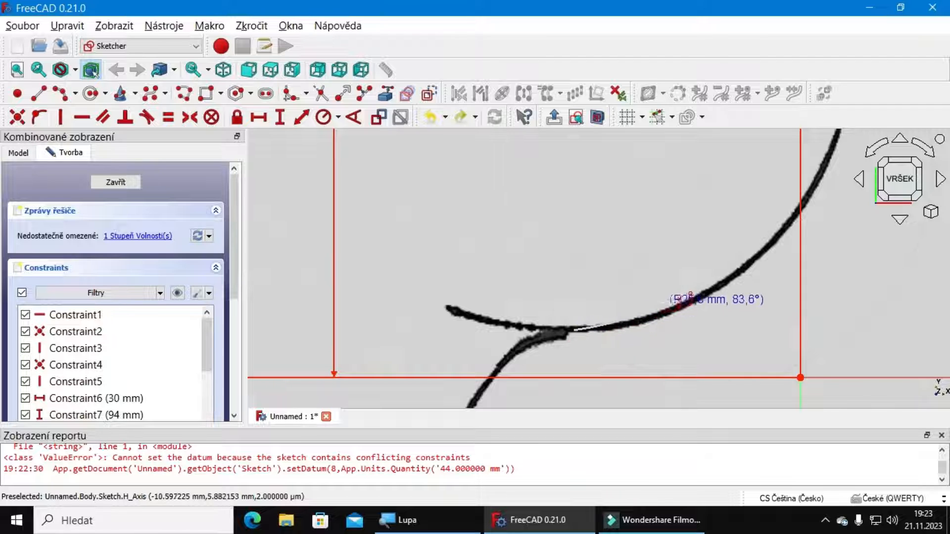
click(761, 254)
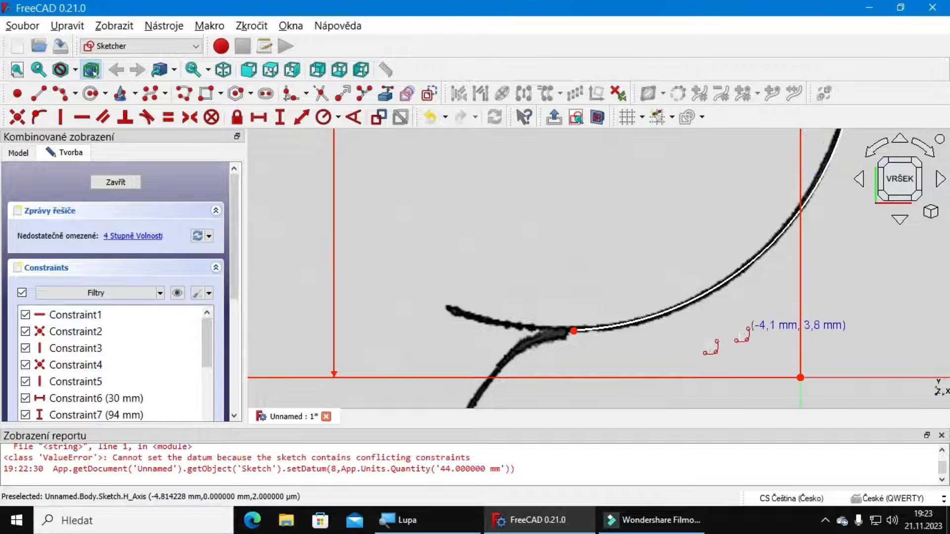
scroll(611, 368, down, 3)
right_click(766, 308)
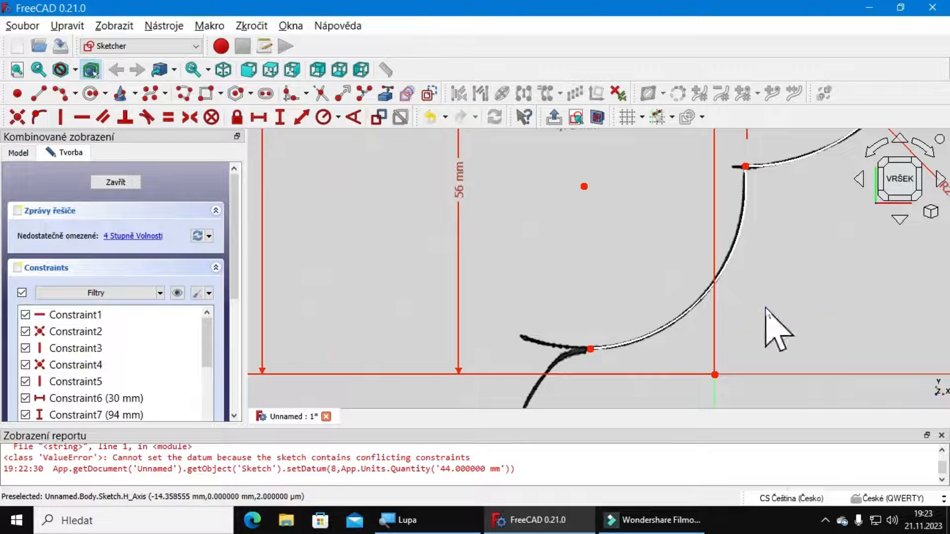
Step: Constrain the new lower arc's radius to 23.5 mm
middle_drag(799, 267, 803, 307)
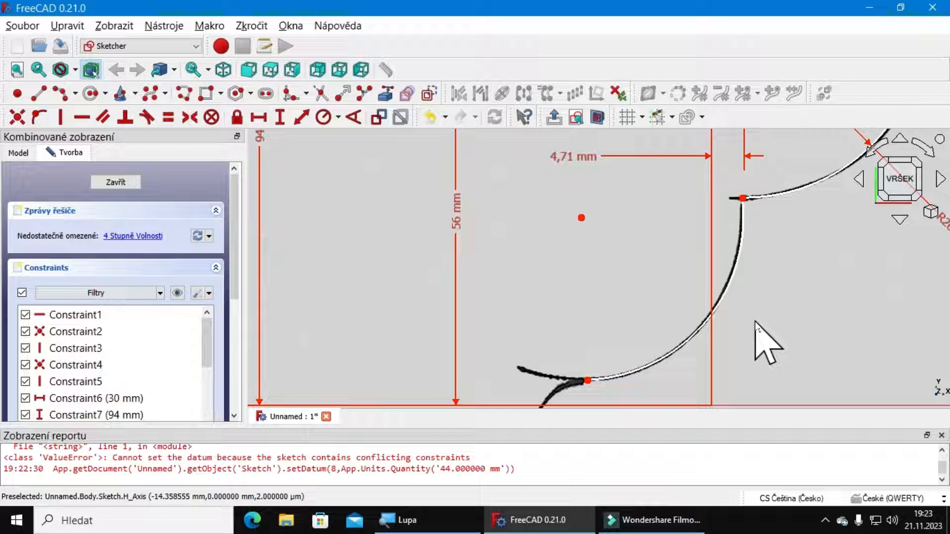
click(713, 314)
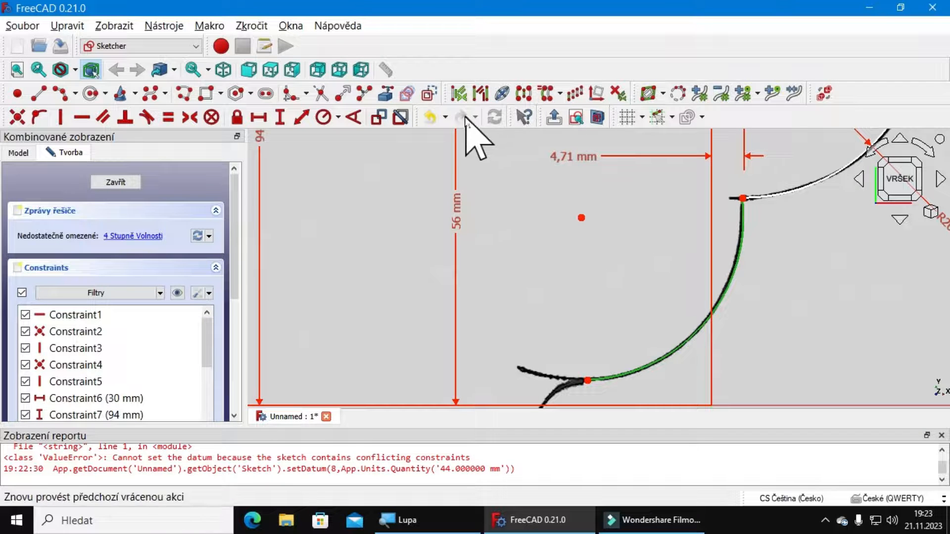
click(323, 117)
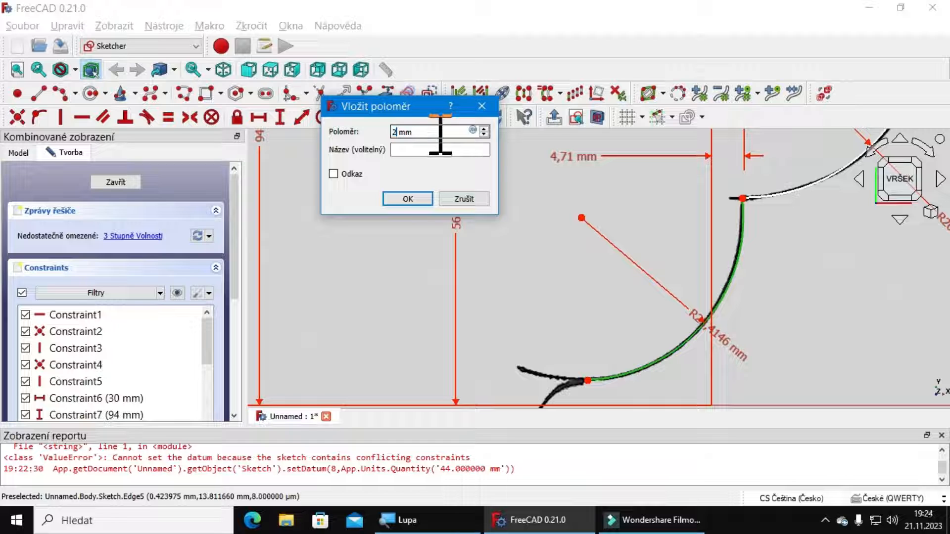
key(Return)
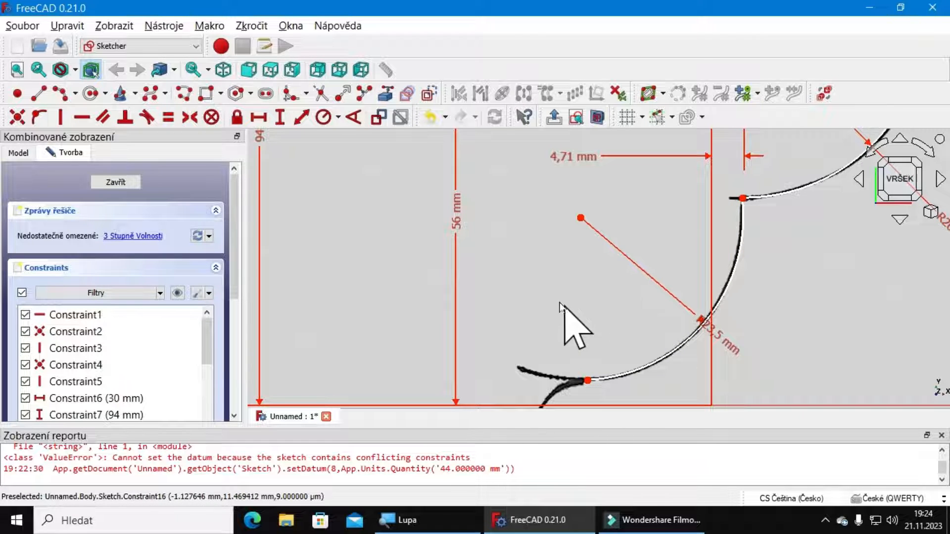
Step: Constrain the horizontal distance between the R23.5 arc's centre and the origin to 19 mm, with the label left of the arc
scroll(613, 272, down, 3)
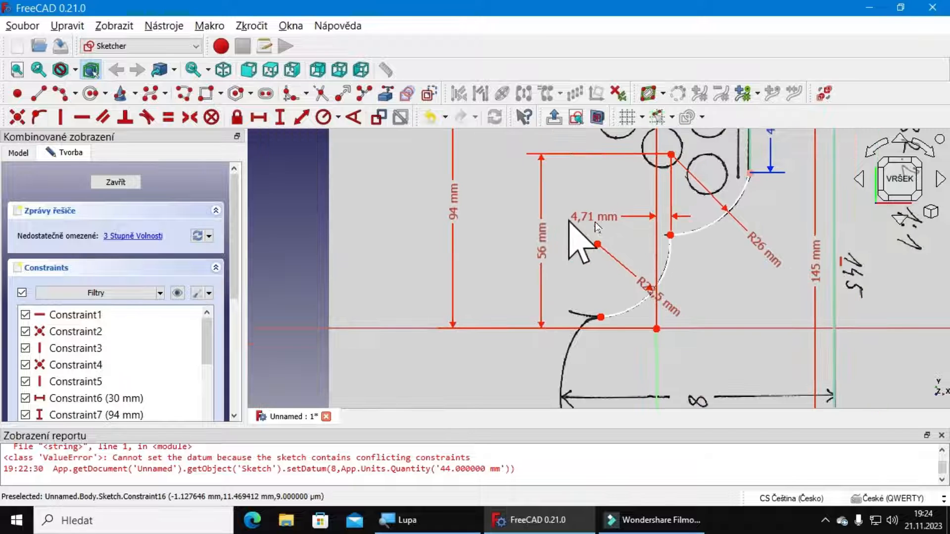
scroll(713, 252, down, 2)
mouse_move(727, 365)
middle_down()
mouse_move(685, 223)
mouse_move(703, 268)
mouse_move(764, 314)
mouse_move(725, 329)
middle_up()
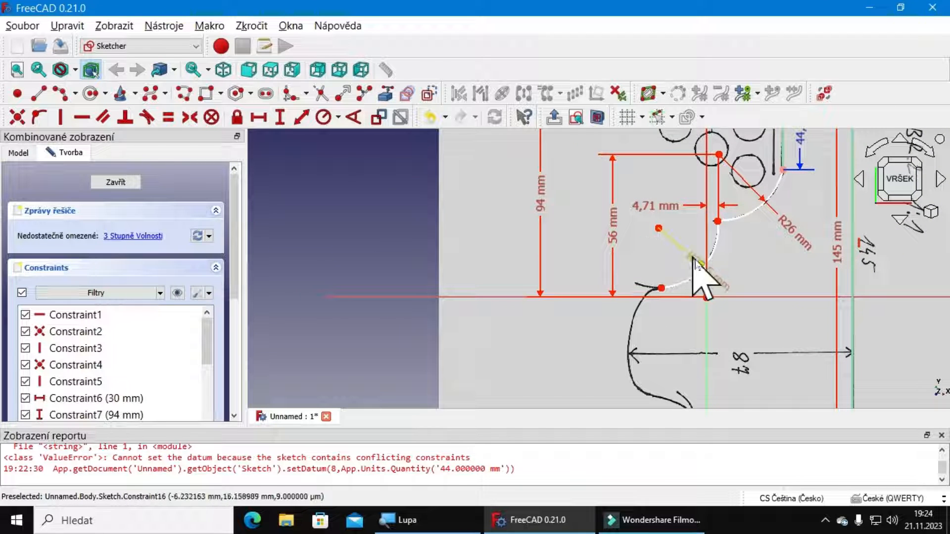
click(658, 229)
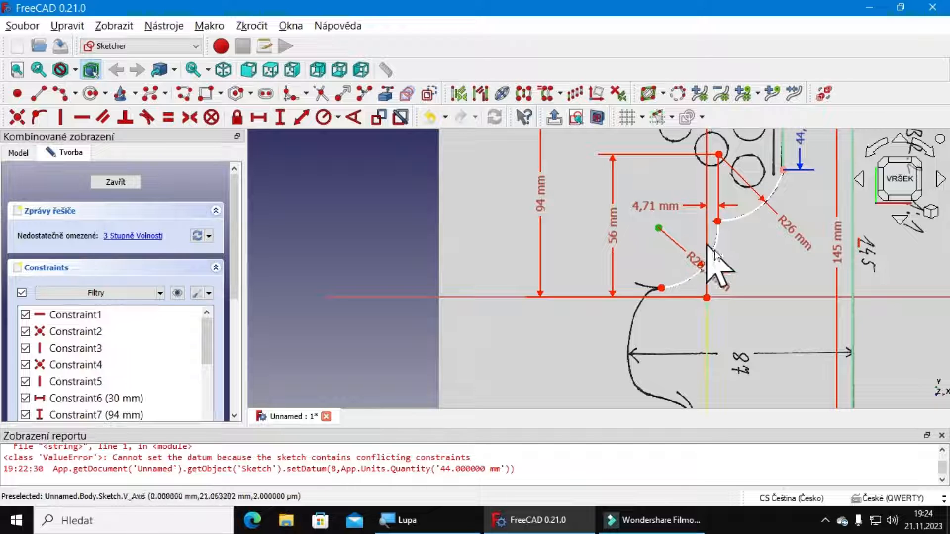
click(706, 297)
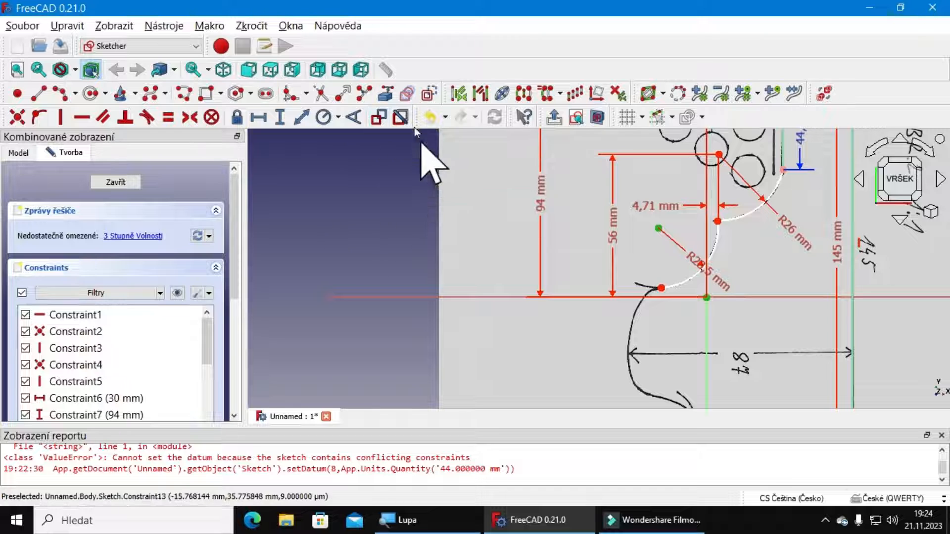
click(258, 117)
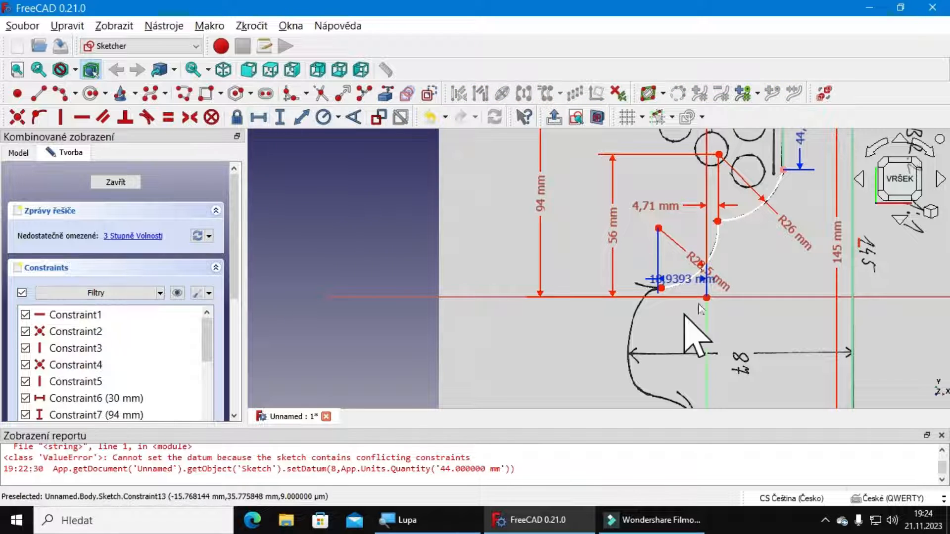
drag(690, 281, 587, 296)
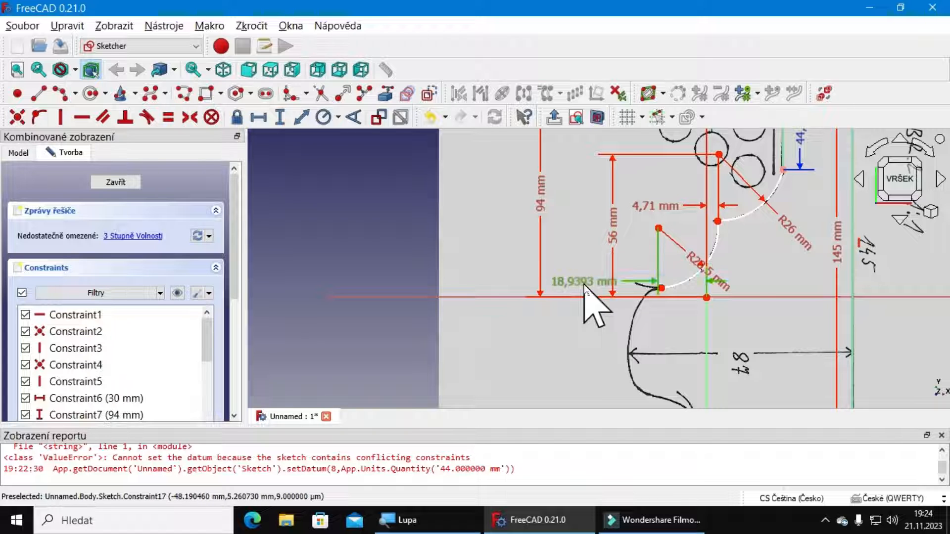
double_click(584, 290)
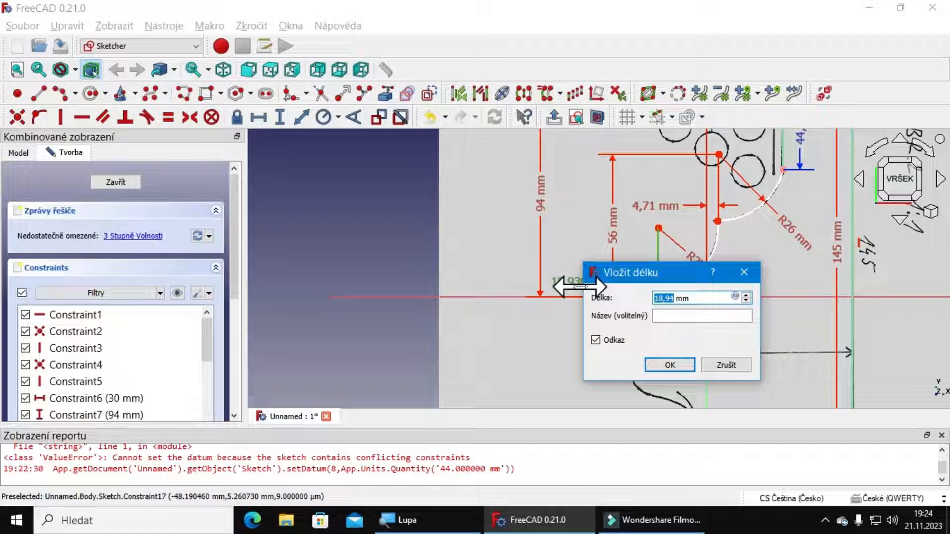
text(19)
key(Return)
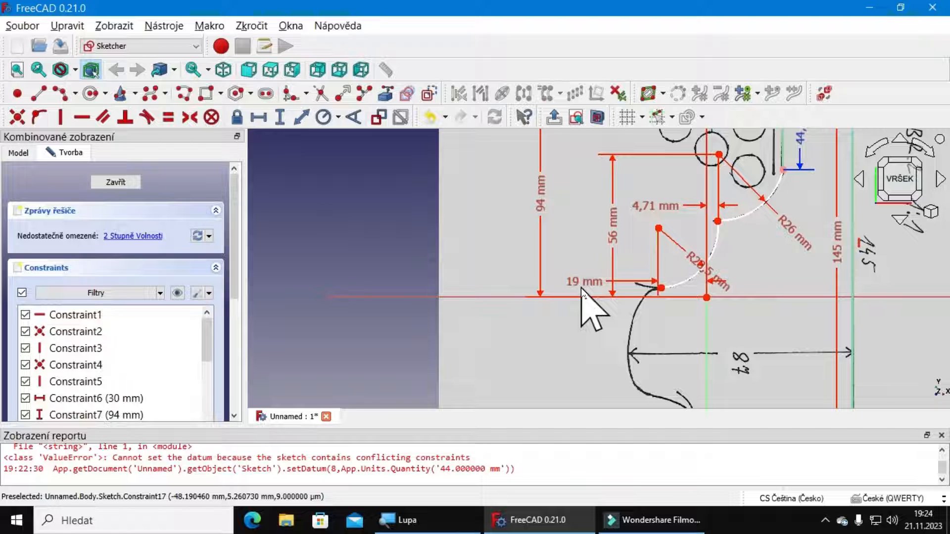
Step: Constrain the vertical distance between the origin and the R23.5 arc's centre to 27 mm, with the label left of the 56 mm dimension
click(706, 298)
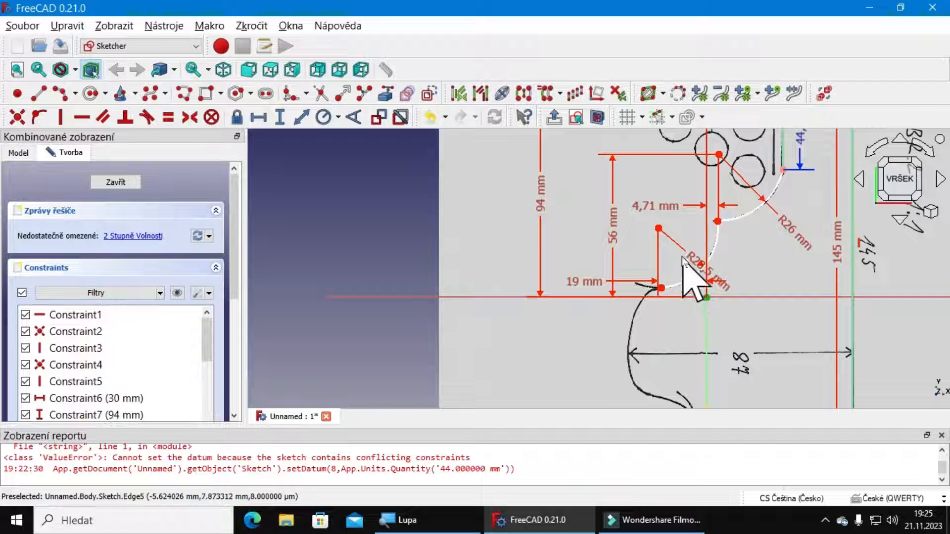
click(659, 229)
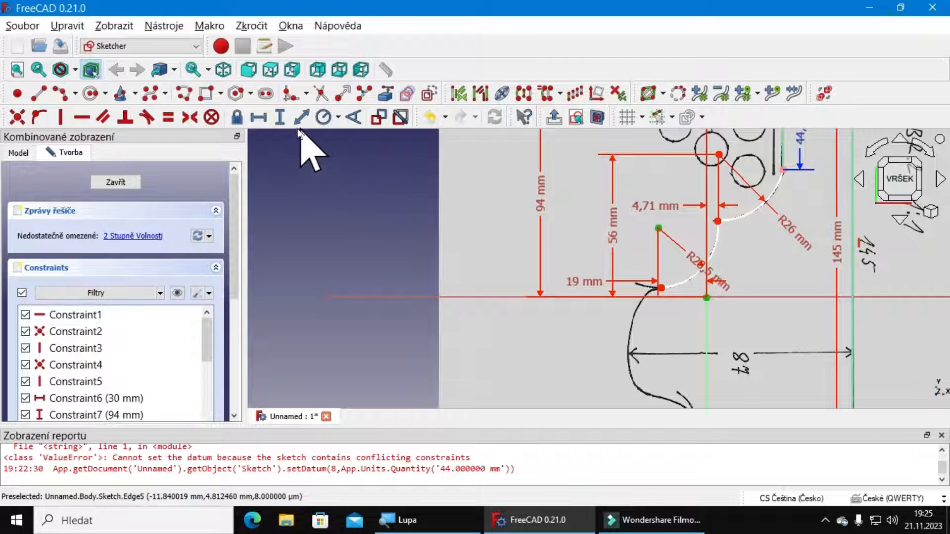
click(282, 117)
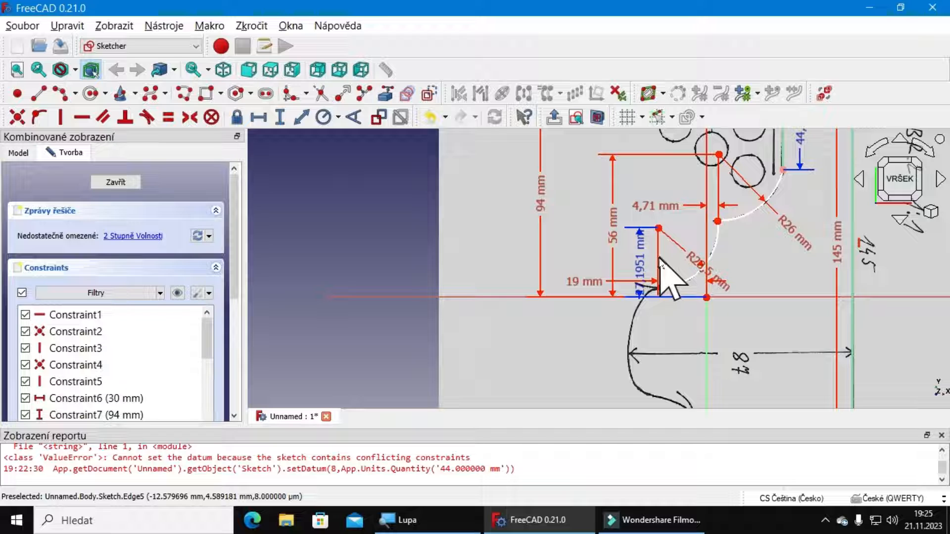
drag(642, 269, 589, 265)
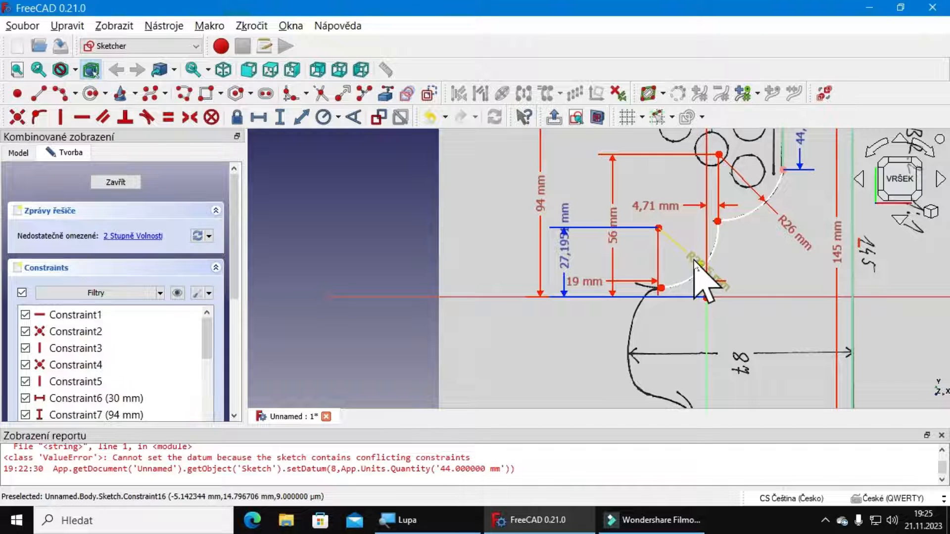
double_click(565, 255)
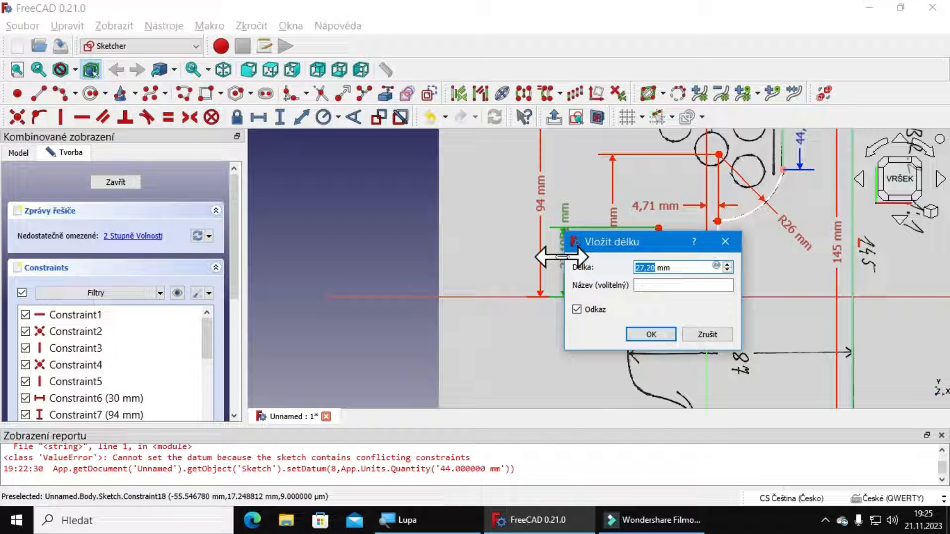
text(27)
key(Return)
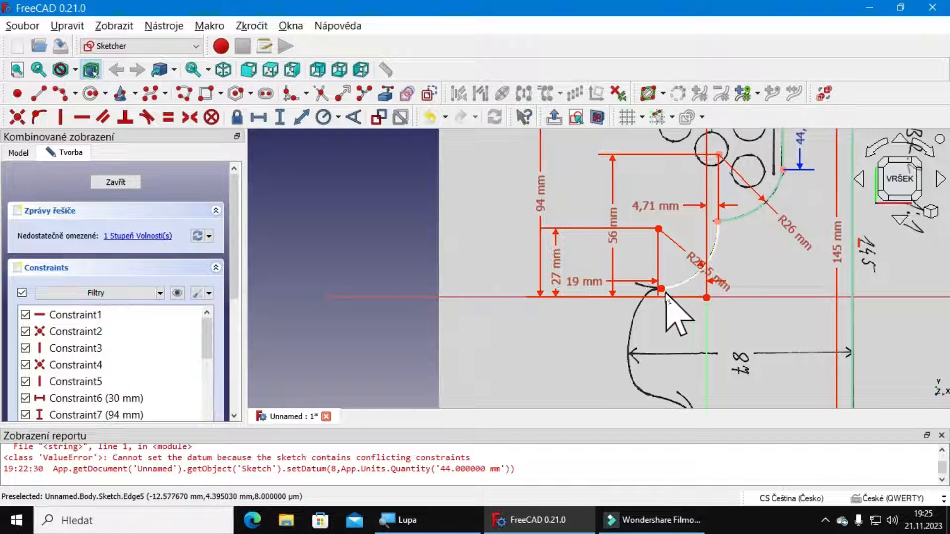
Step: Try to constrain the horizontal distance between the R26 and R23.5 arcs' junction and the origin to 4.3 mm, and undo it
scroll(673, 291, up, 2)
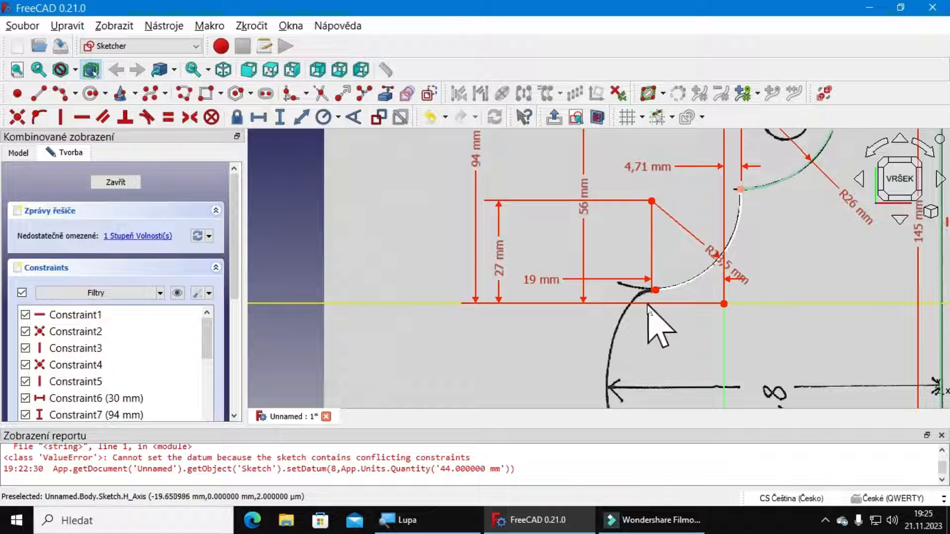
click(739, 189)
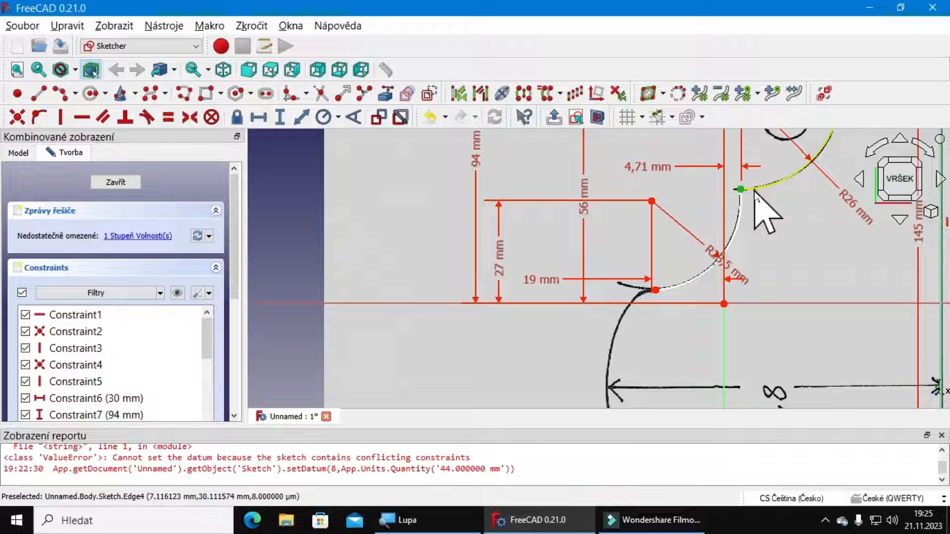
click(755, 191)
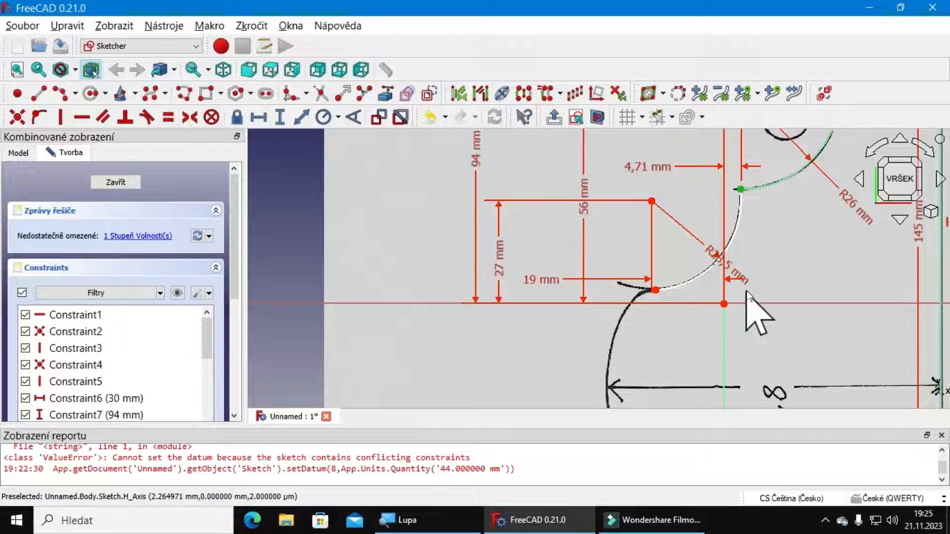
click(725, 304)
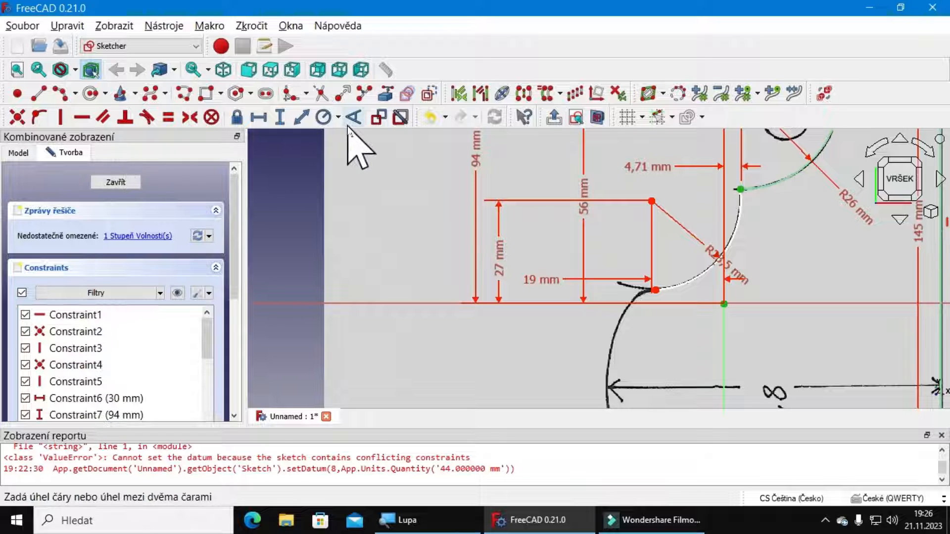
click(260, 117)
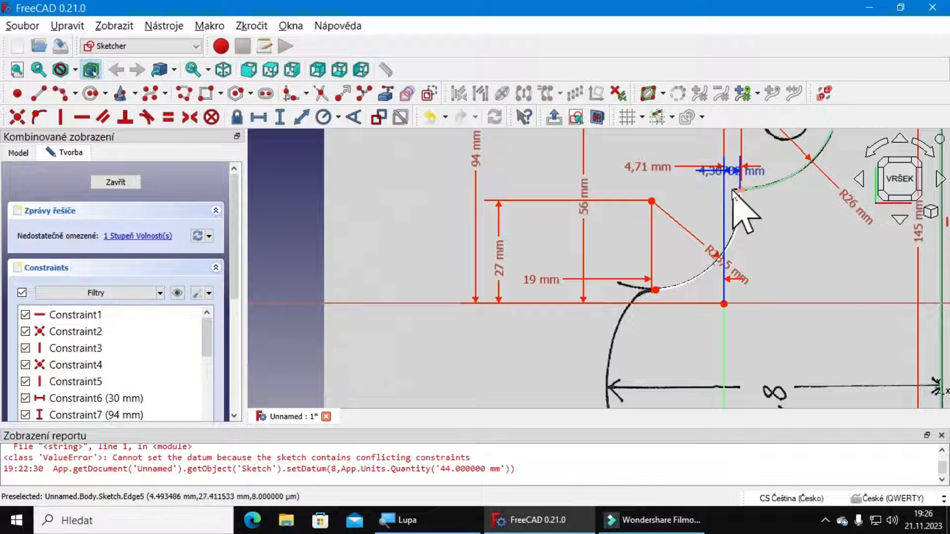
drag(733, 171, 682, 196)
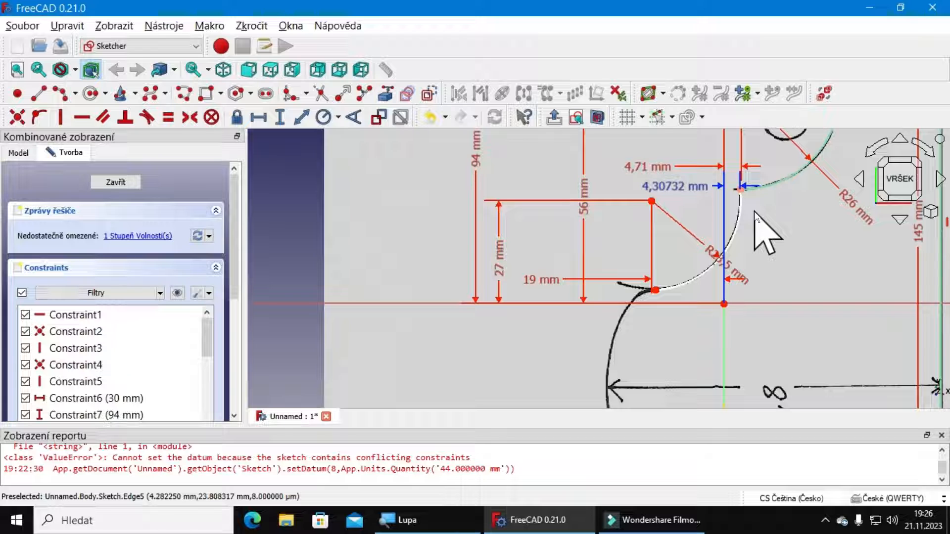
double_click(684, 194)
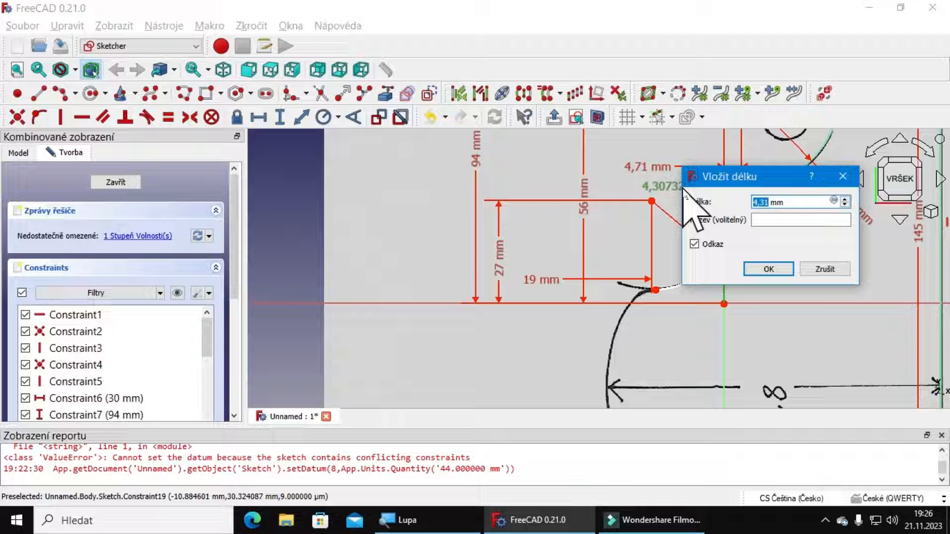
text(4)
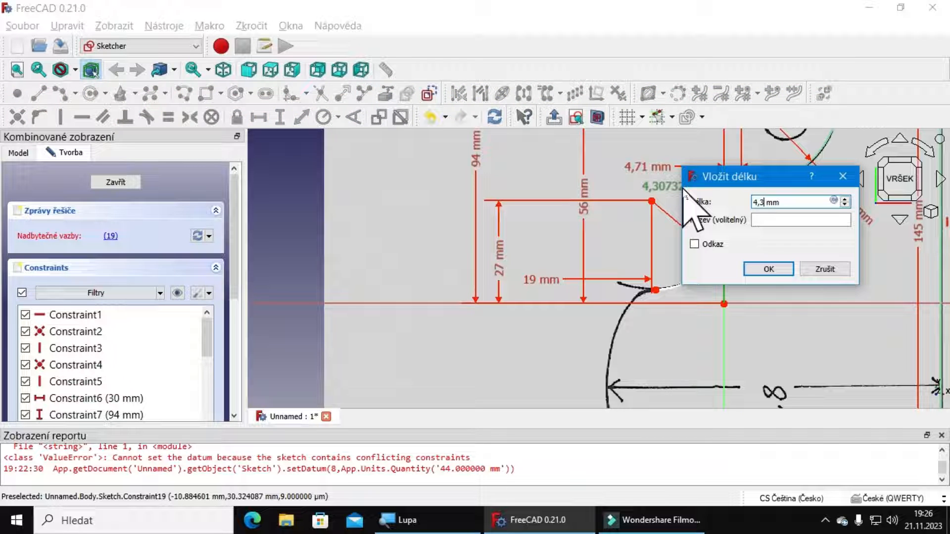
key(Return)
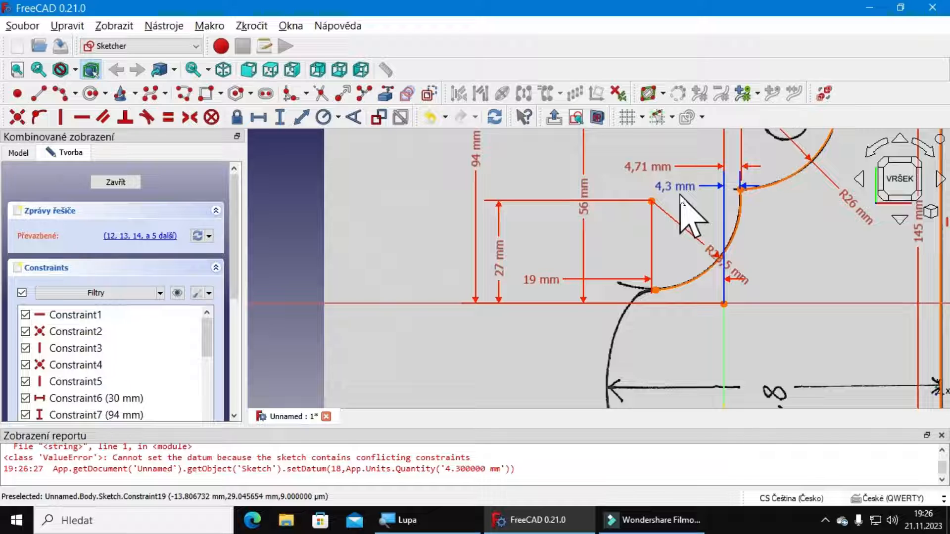
key(ctrl+z)
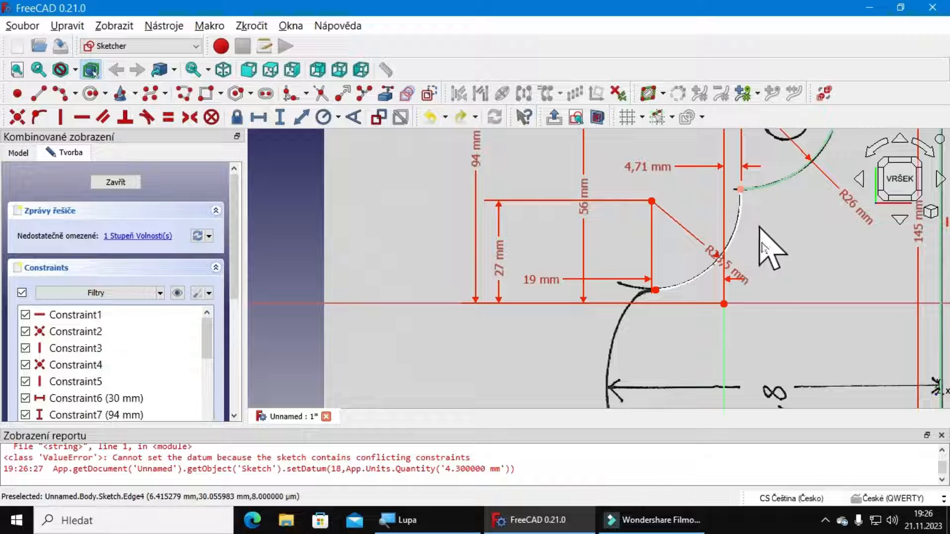
Step: Try to constrain the vertical distance between the origin and the two arcs' junction to 30 mm, and undo it
click(724, 303)
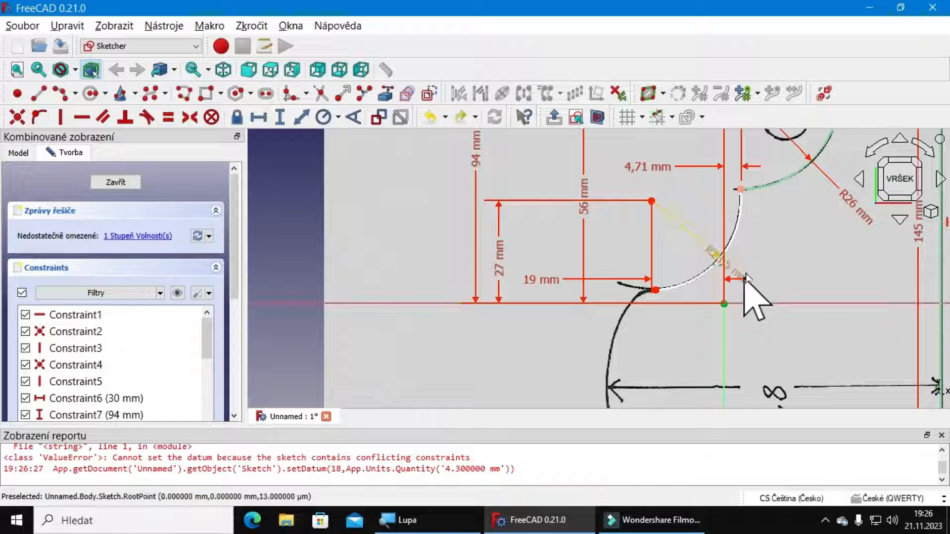
click(741, 189)
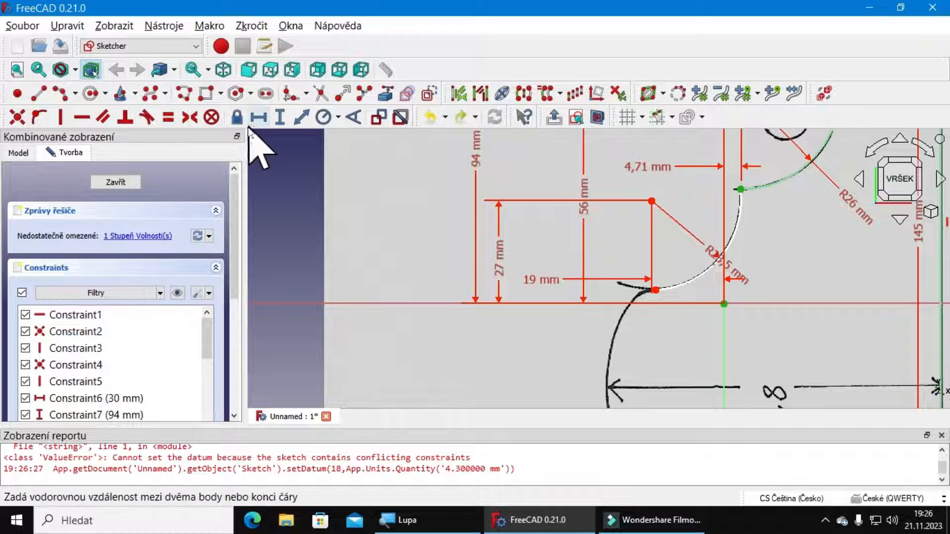
click(281, 119)
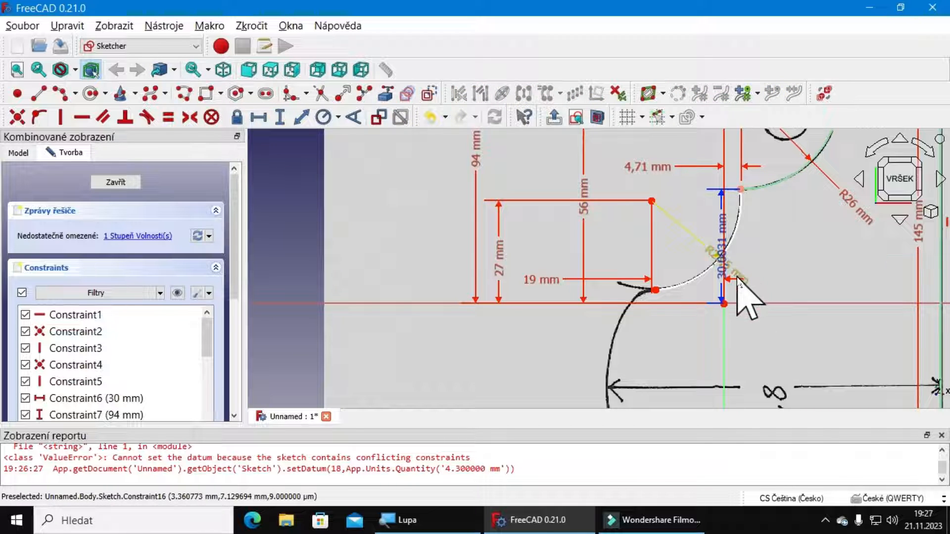
drag(721, 270, 789, 262)
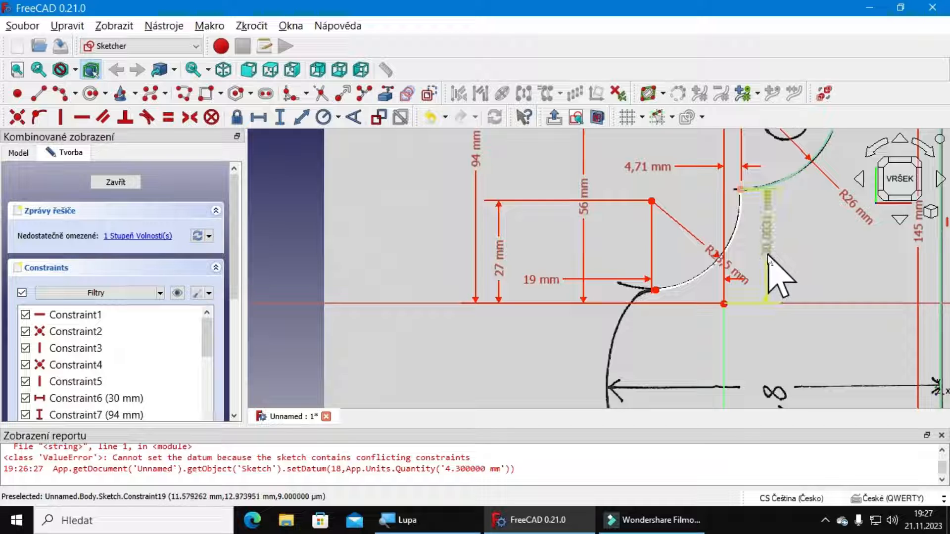
double_click(767, 254)
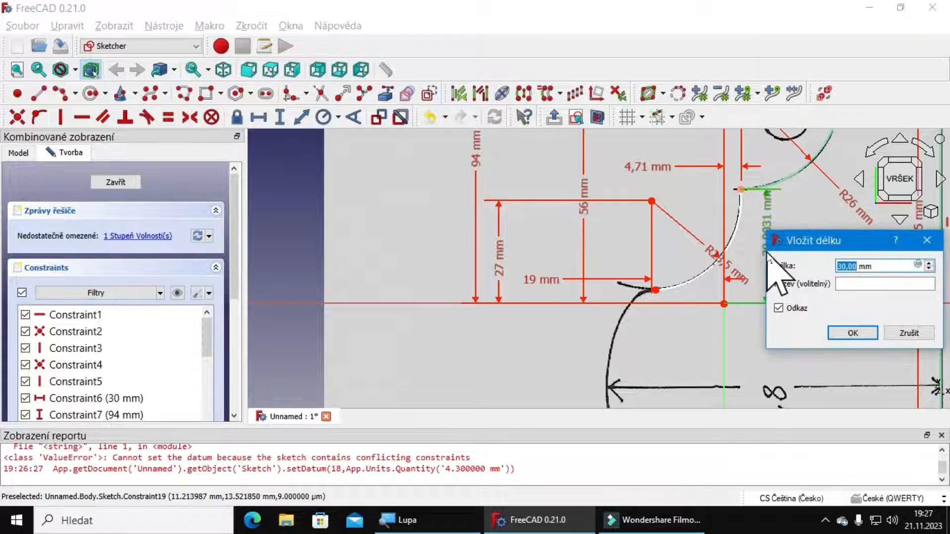
text(30)
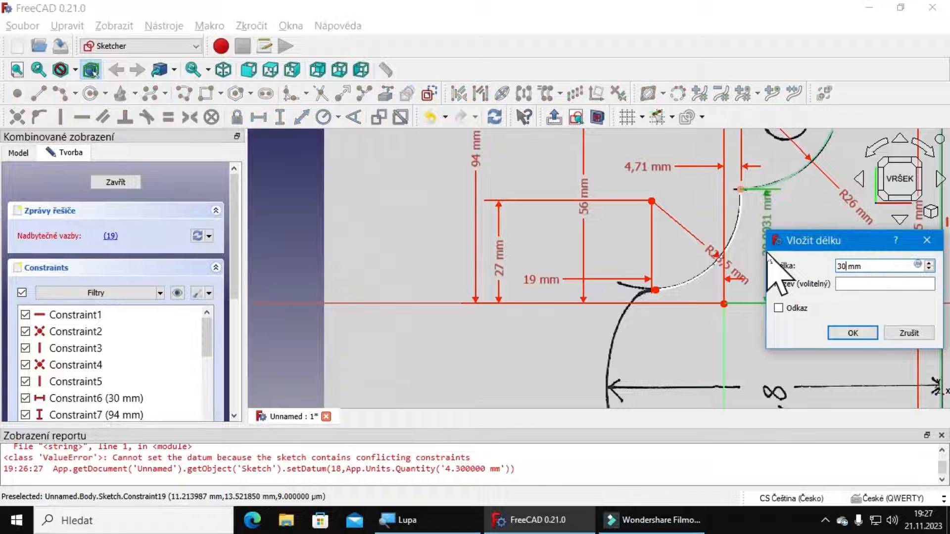
key(Return)
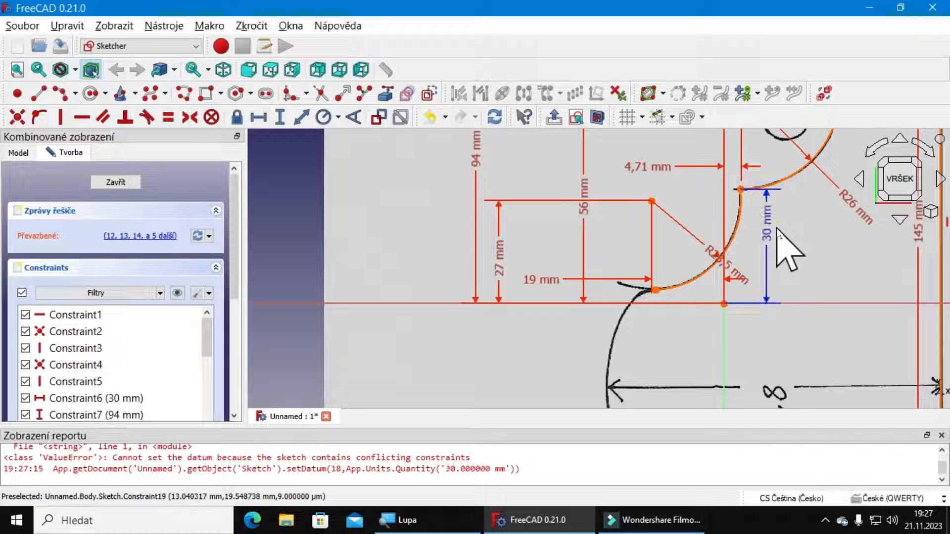
key(ctrl+z)
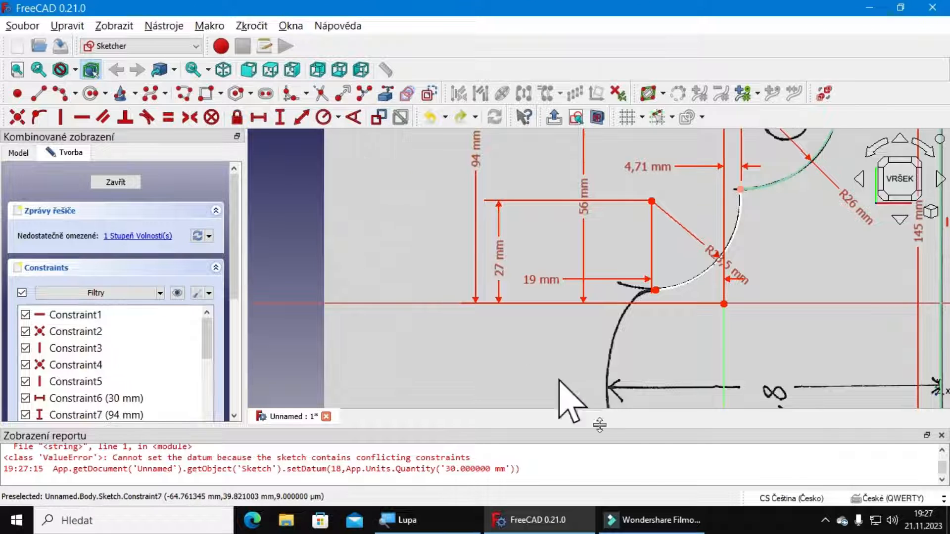
Step: Retry the 30 mm vertical distance constraint between the origin and the arcs' junction, and discard it
click(725, 304)
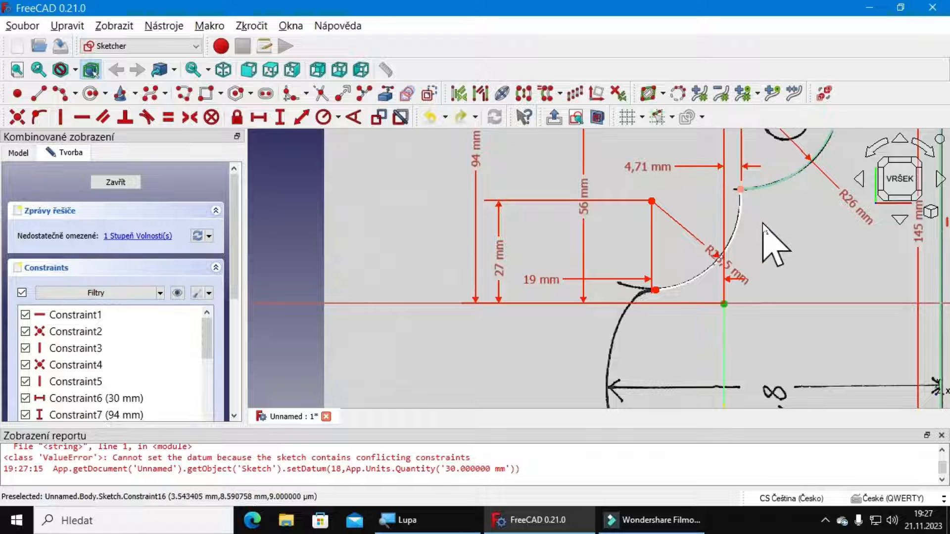
click(741, 189)
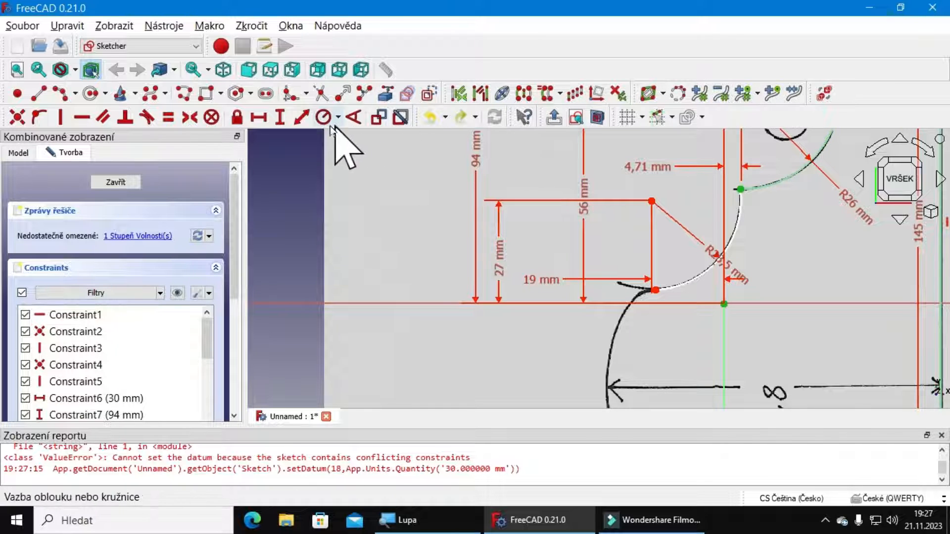
click(280, 118)
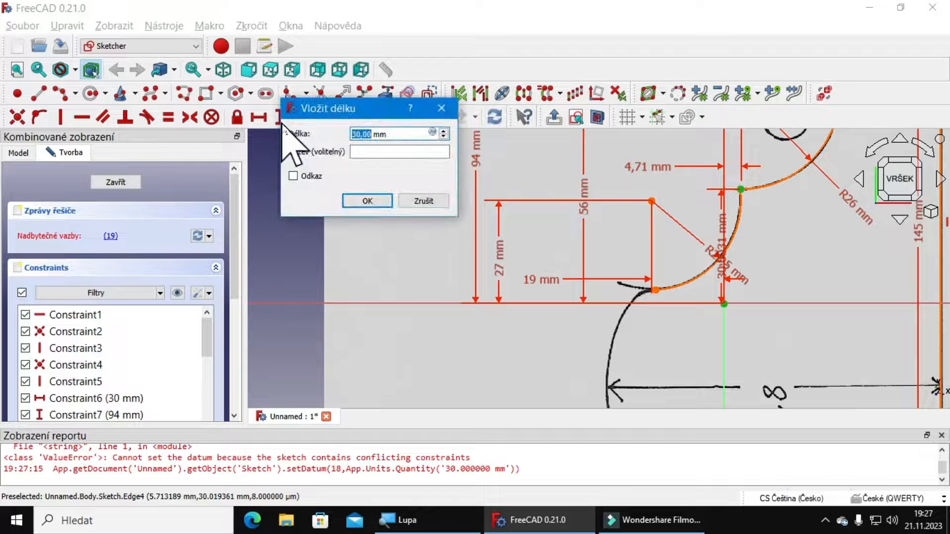
key(Return)
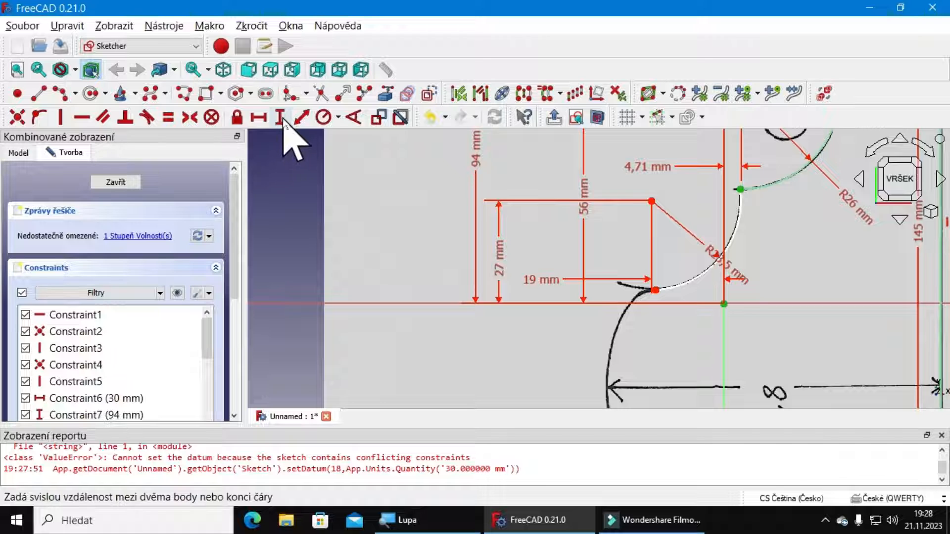
click(283, 122)
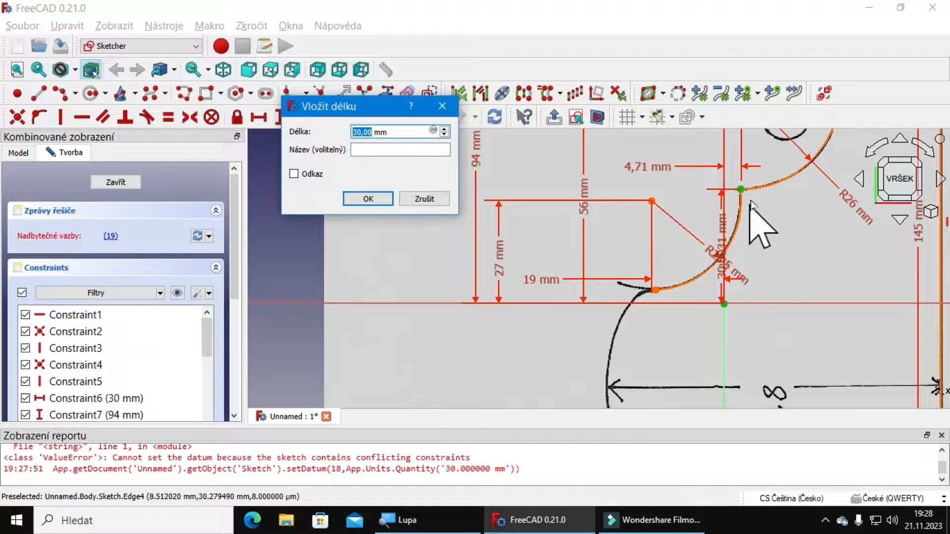
click(424, 199)
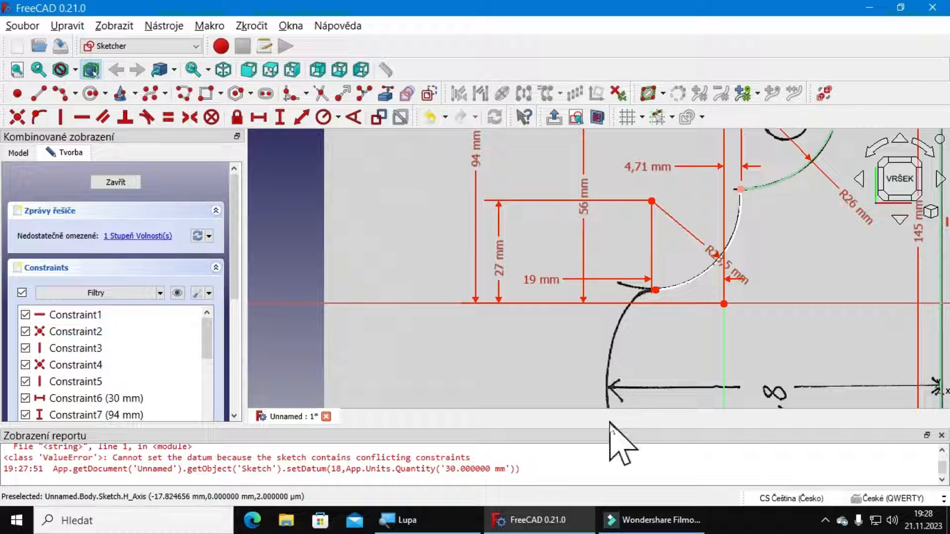
Step: Draw a three-point arc of about 29.4 mm radius over the scanned curve, starting at the R23.5 arc's lower endpoint
mouse_move(711, 307)
middle_down()
mouse_move(691, 260)
mouse_move(693, 191)
middle_up()
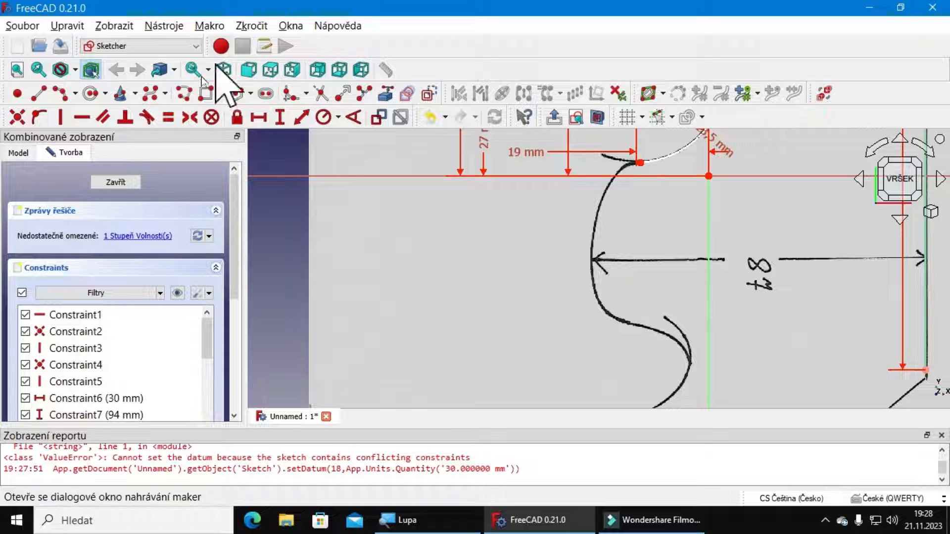
click(63, 93)
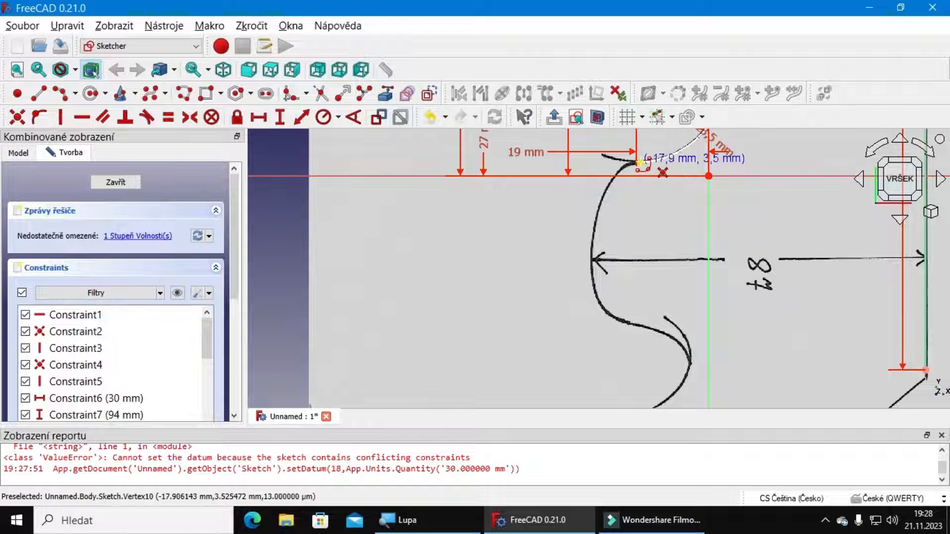
click(639, 163)
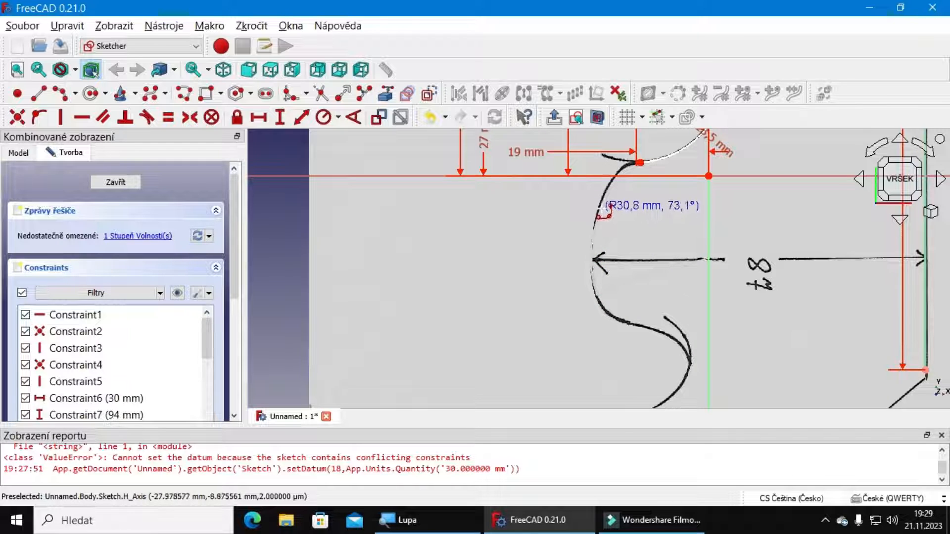
scroll(599, 220, up, 5)
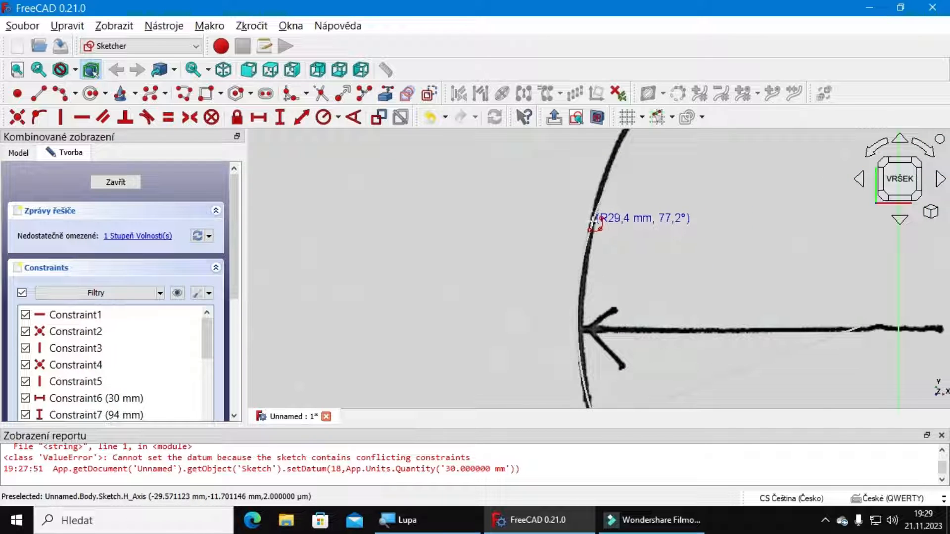
click(593, 221)
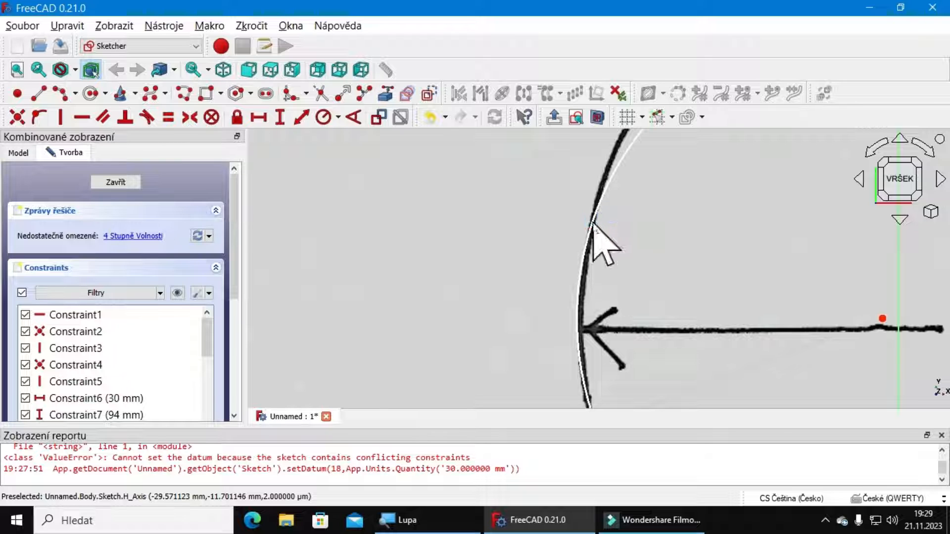
scroll(624, 269, down, 2)
scroll(625, 269, down, 2)
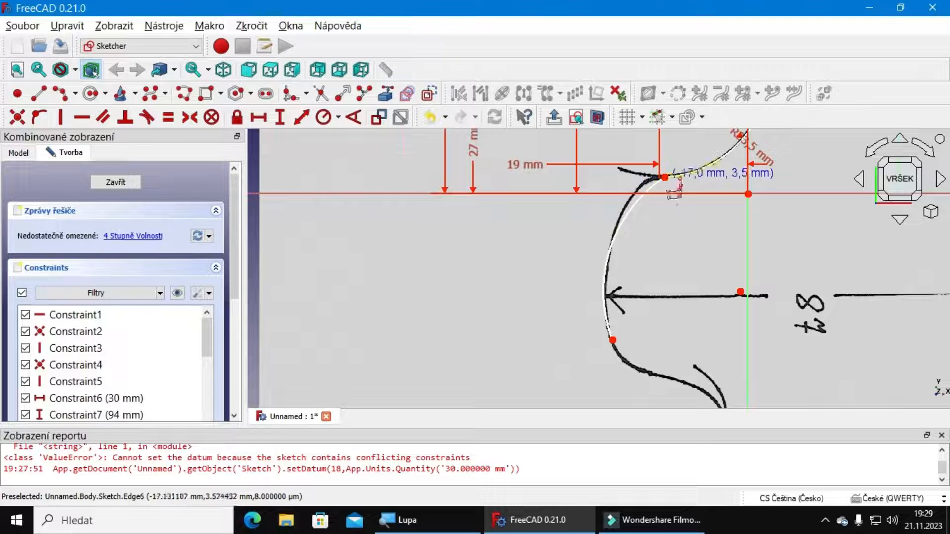
right_click(678, 158)
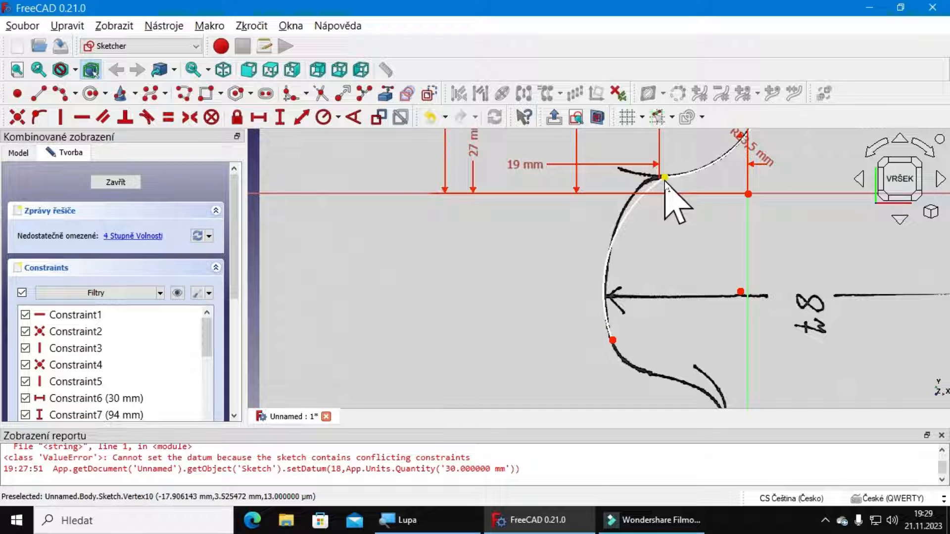
Step: Move the new arc's upper junction and lower endpoint along the scanned outline so the arc follows the curve more closely
drag(658, 181, 651, 179)
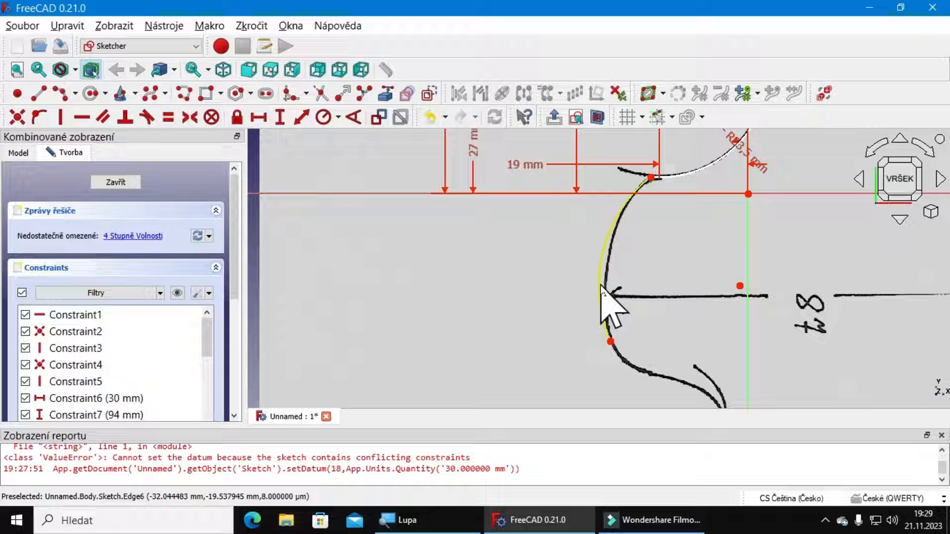
middle_drag(604, 285, 612, 285)
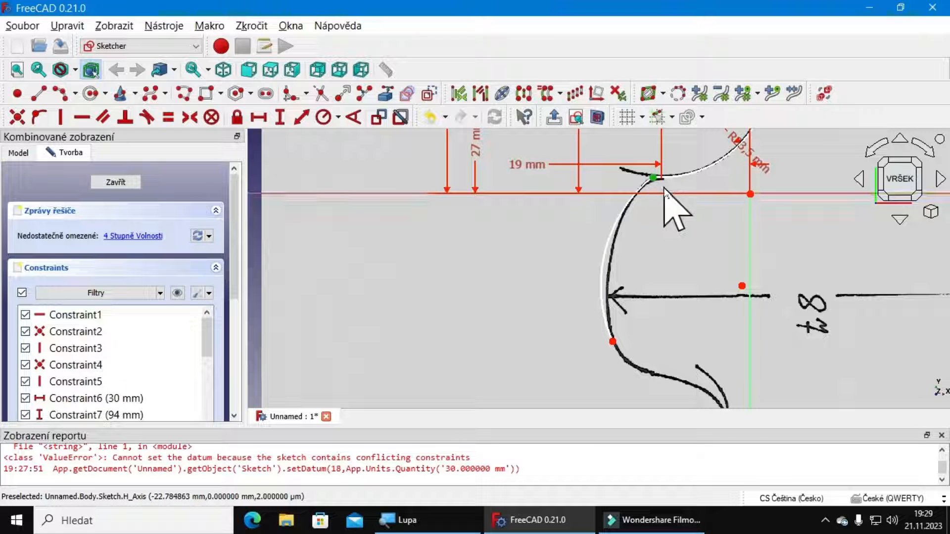
key(Escape)
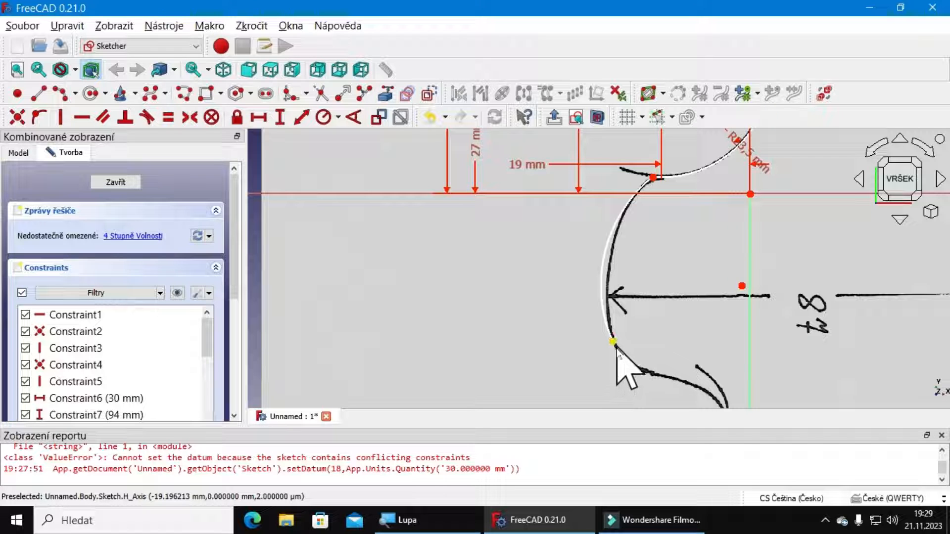
drag(615, 344, 626, 362)
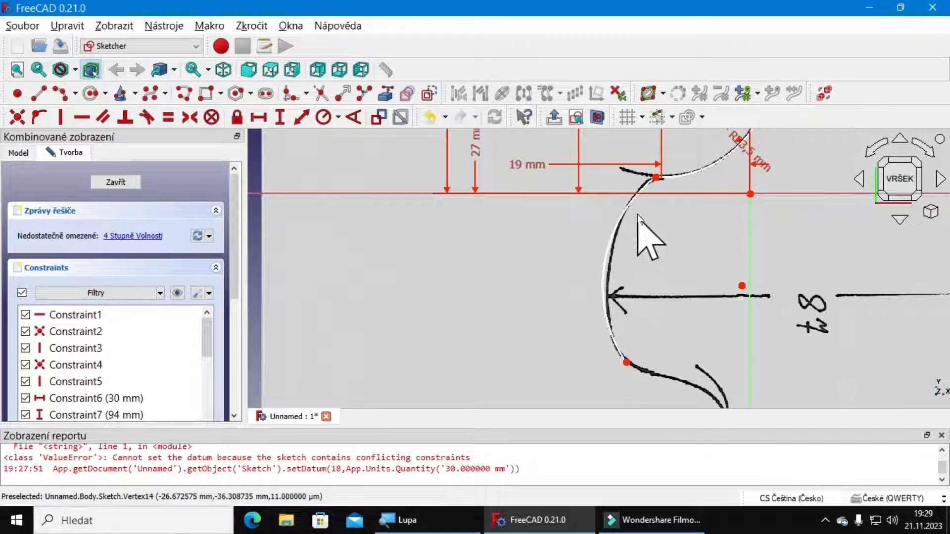
Step: Delete the three-point arc that runs down from the R23.5 arc's lower endpoint along the scanned curve
right_click(610, 282)
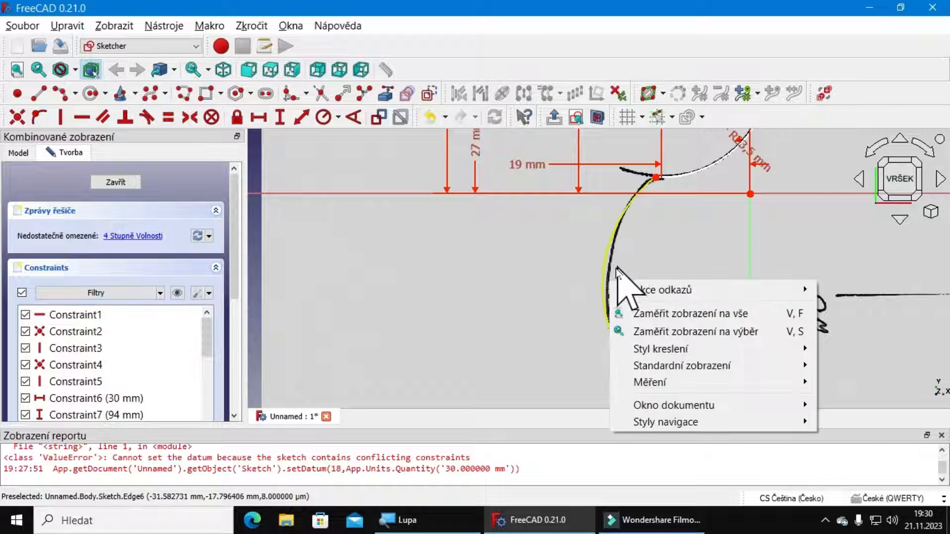
click(605, 293)
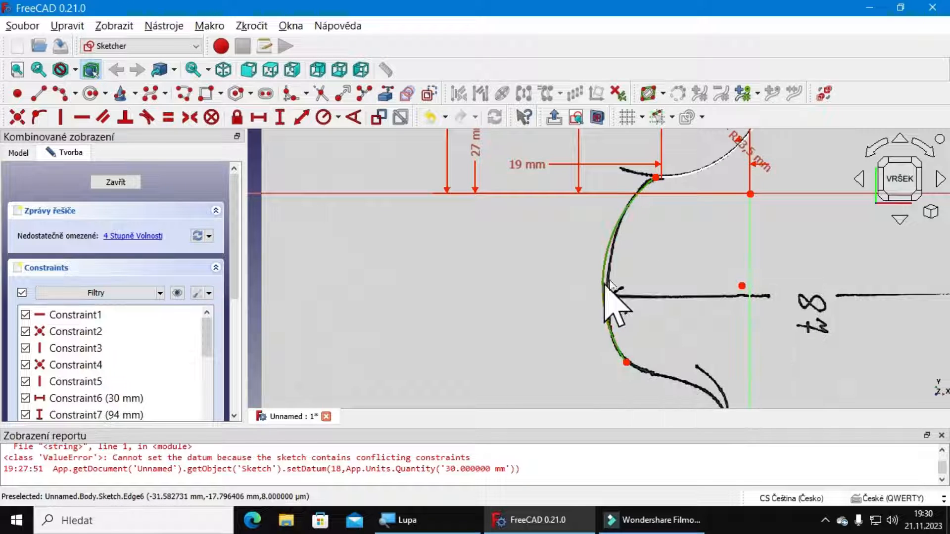
key(Delete)
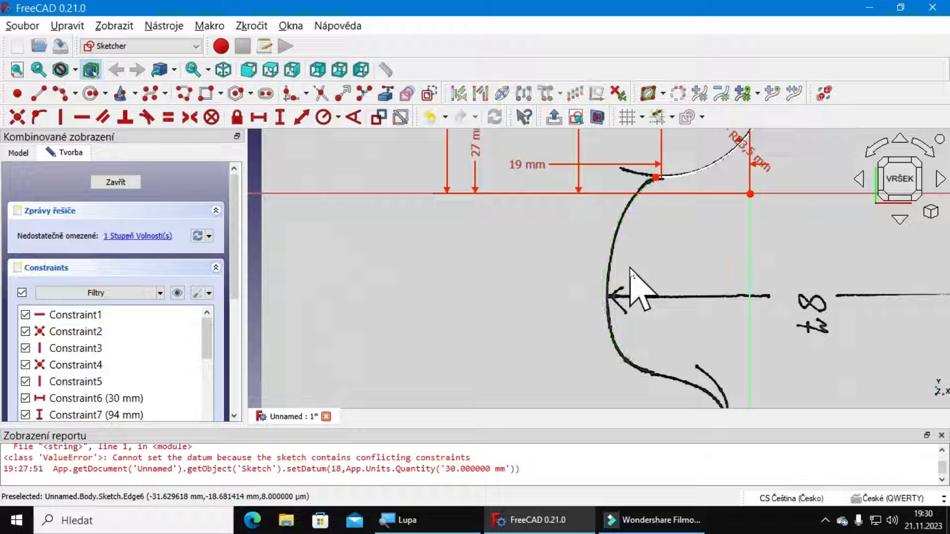
Step: Try a three-point arc of about 30.7 mm radius over the scanned curve from the R23.5 arc's lower endpoint, and delete it
click(49, 93)
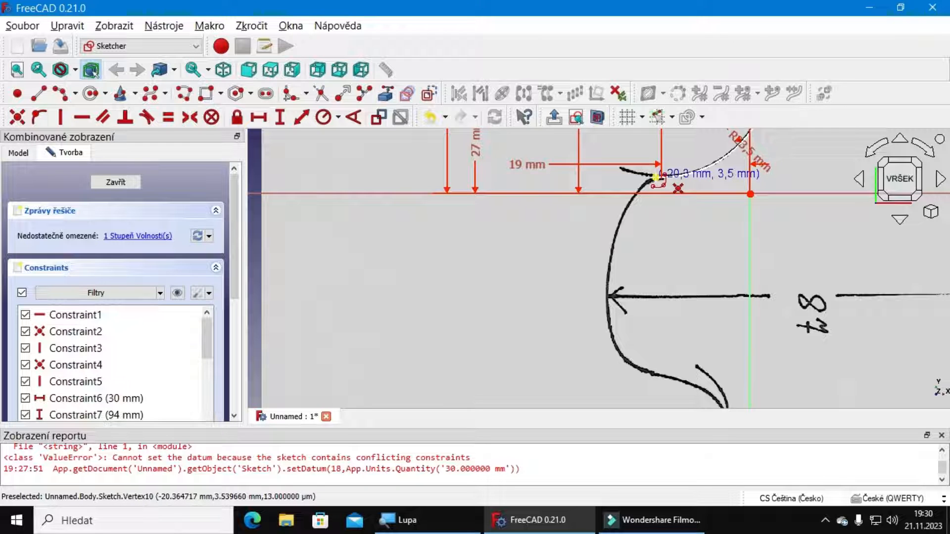
click(656, 177)
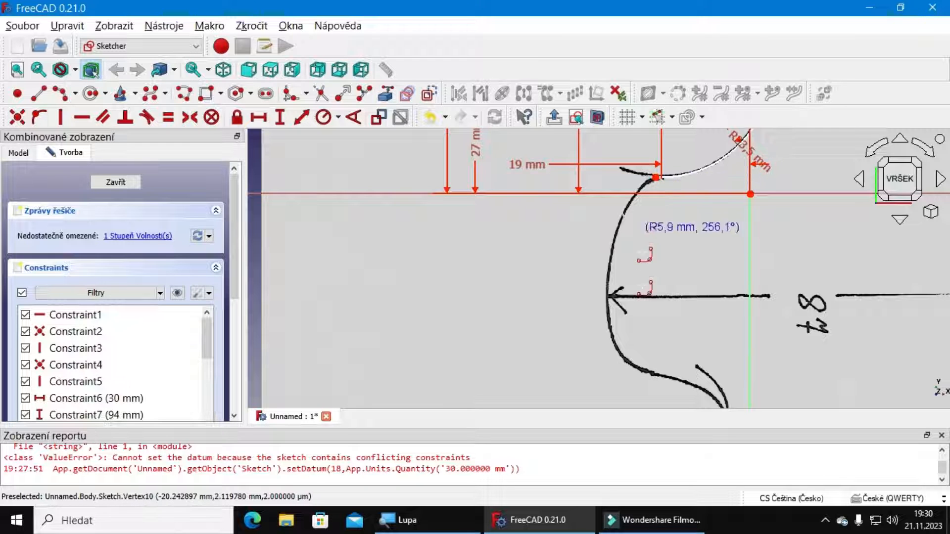
click(642, 365)
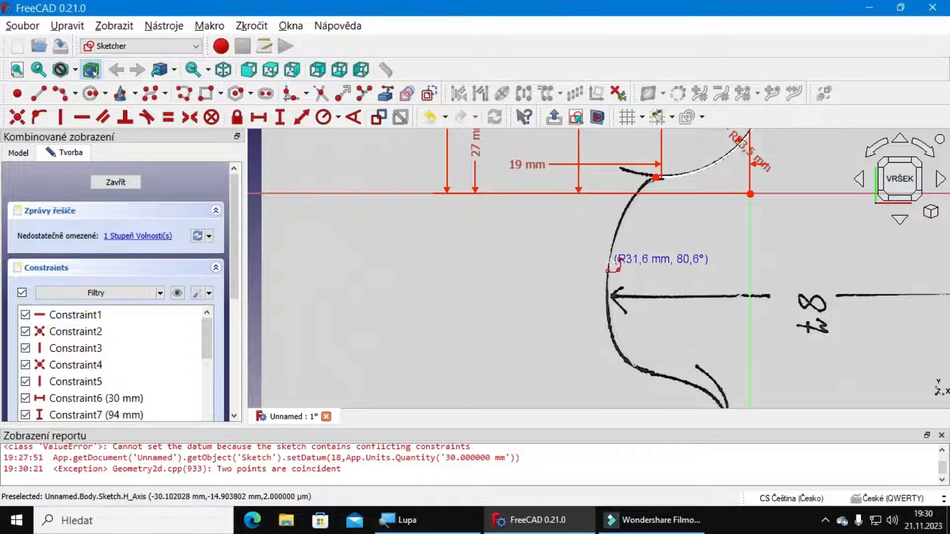
click(606, 282)
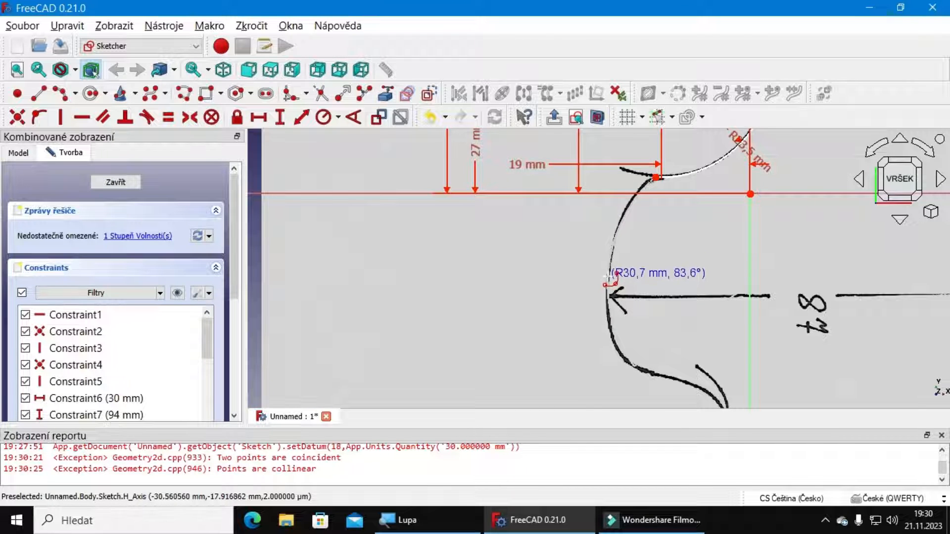
click(608, 278)
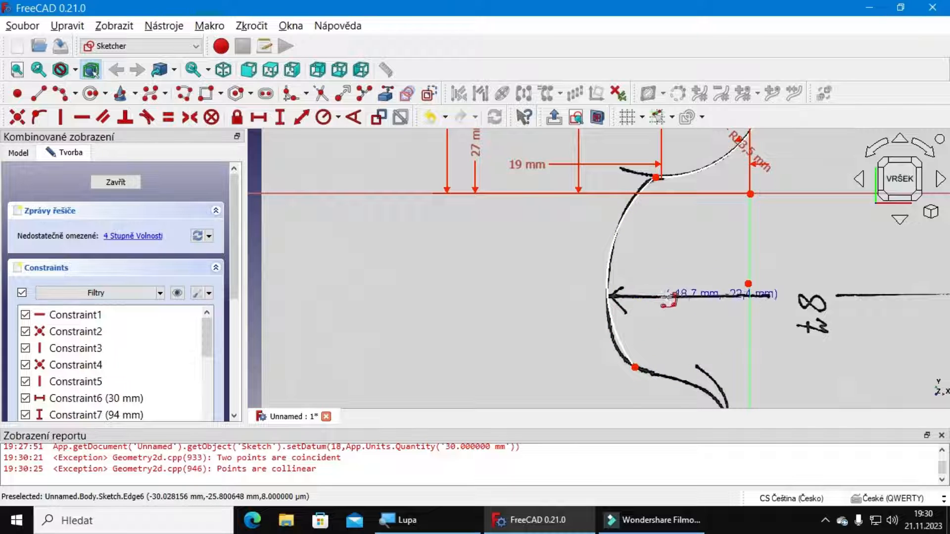
scroll(638, 339, up, 3)
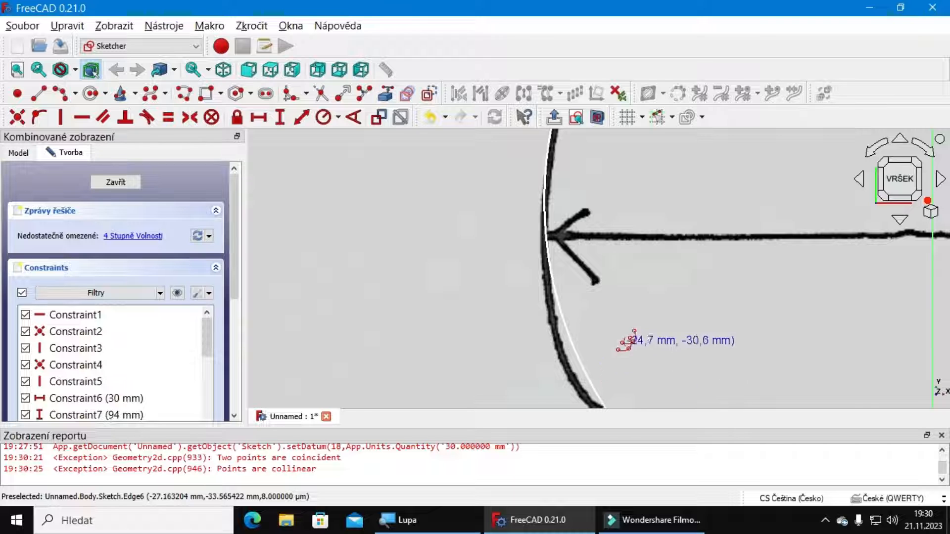
scroll(619, 369, down, 3)
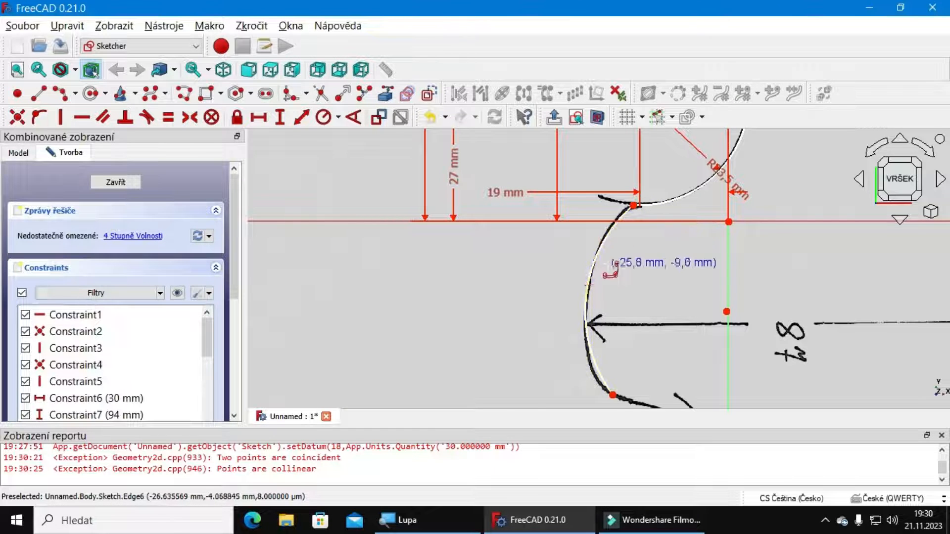
right_click(519, 286)
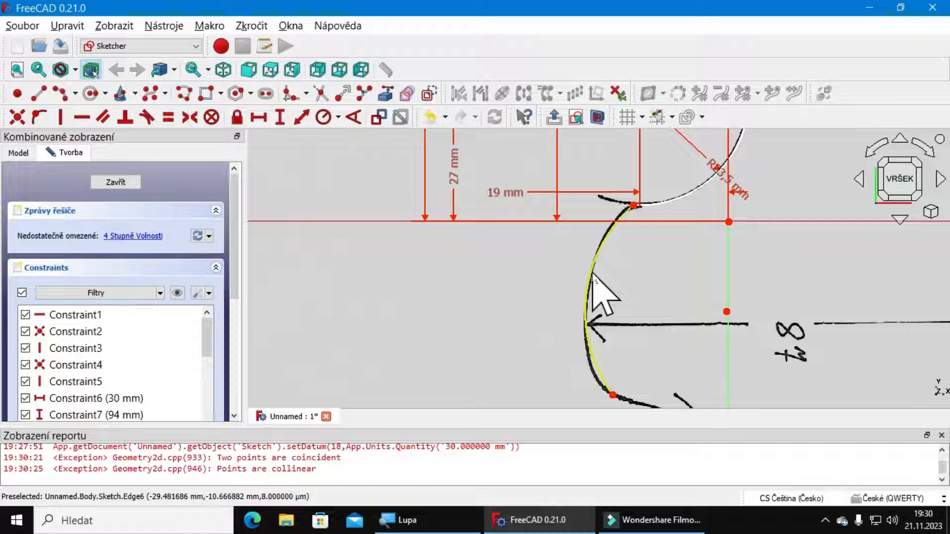
click(594, 276)
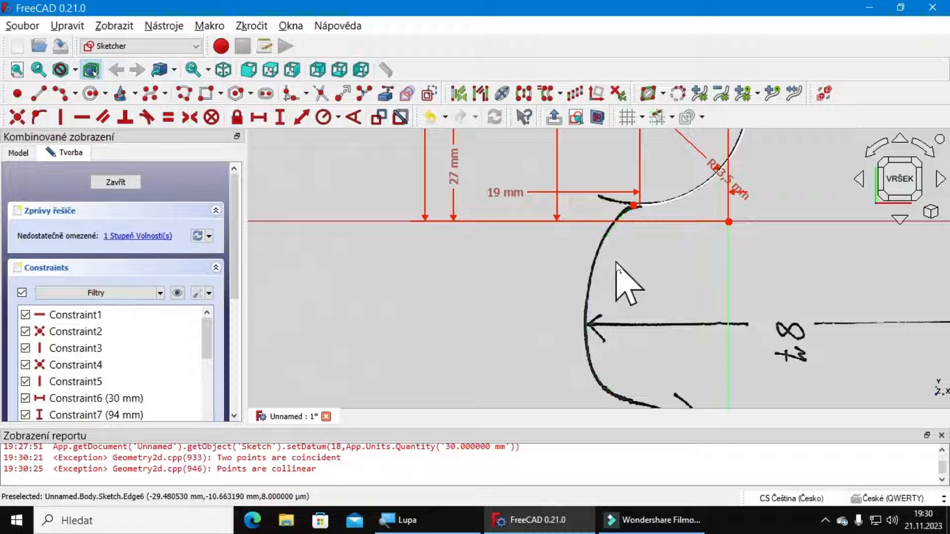
click(617, 268)
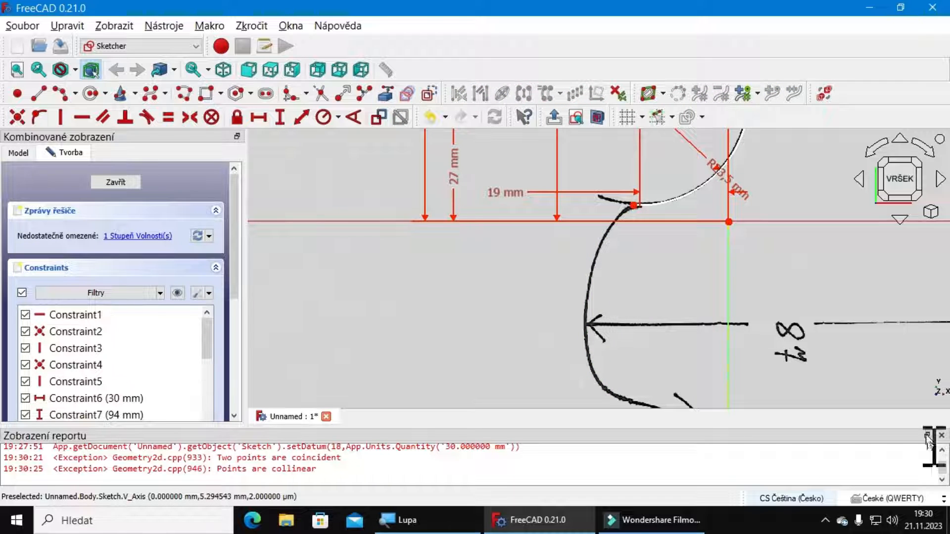
Step: Close the report view and draw a three-point arc of about 36.9 mm radius along the scanned curve from the R23.5 arc's lower endpoint
click(942, 436)
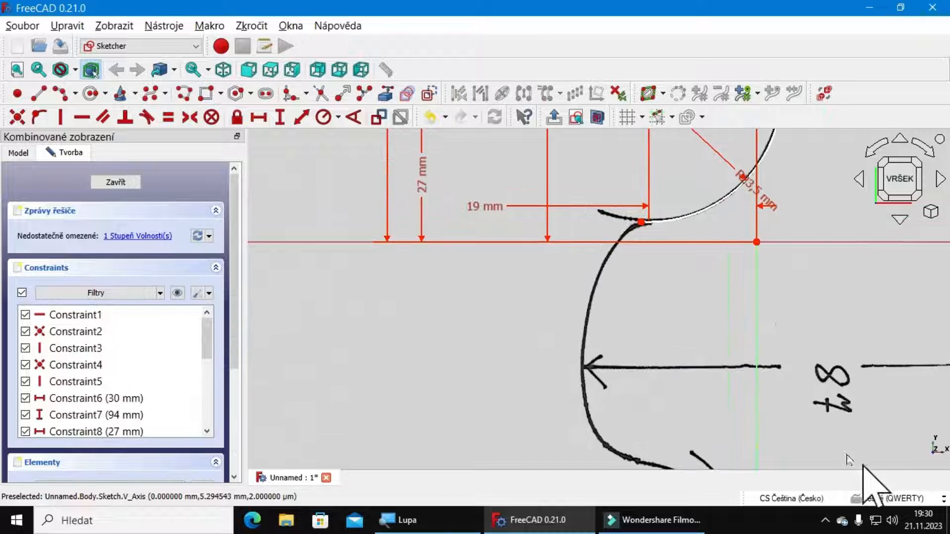
middle_drag(686, 227, 621, 227)
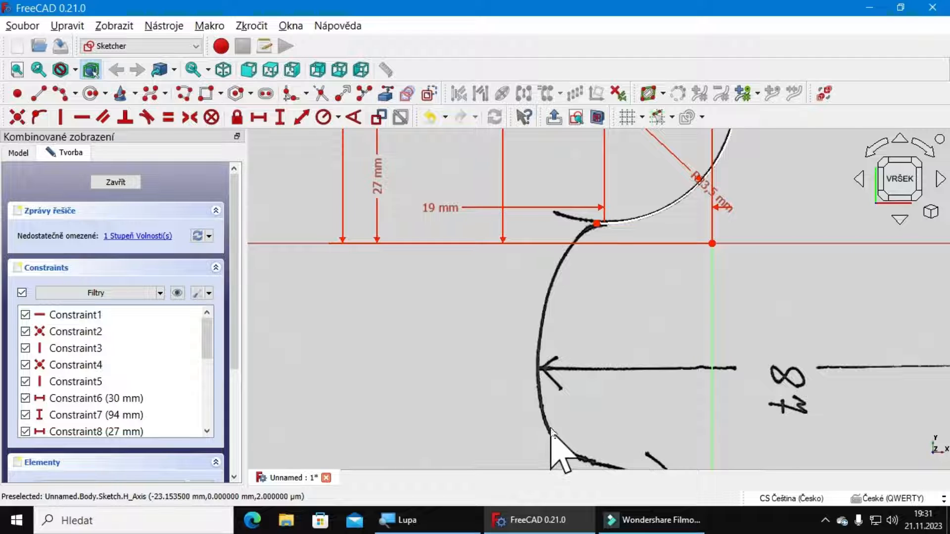
click(61, 96)
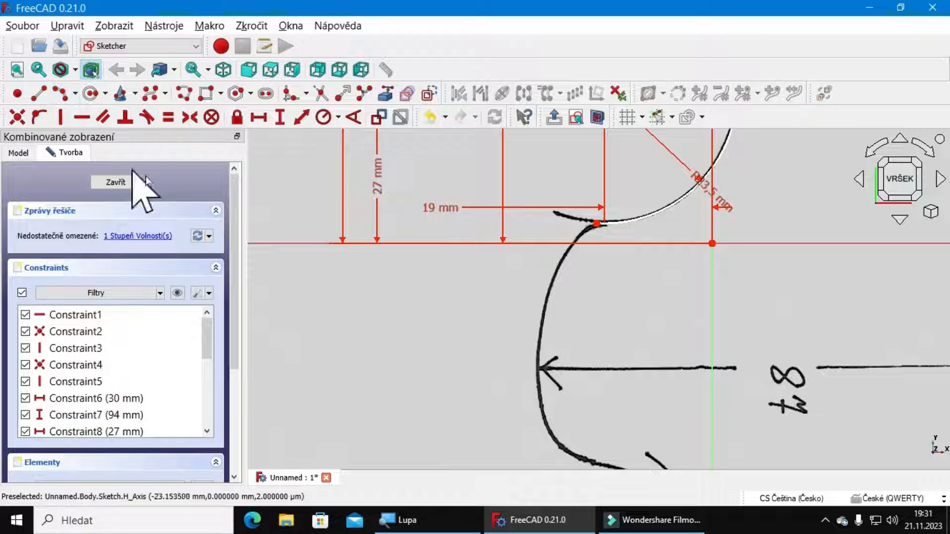
click(597, 223)
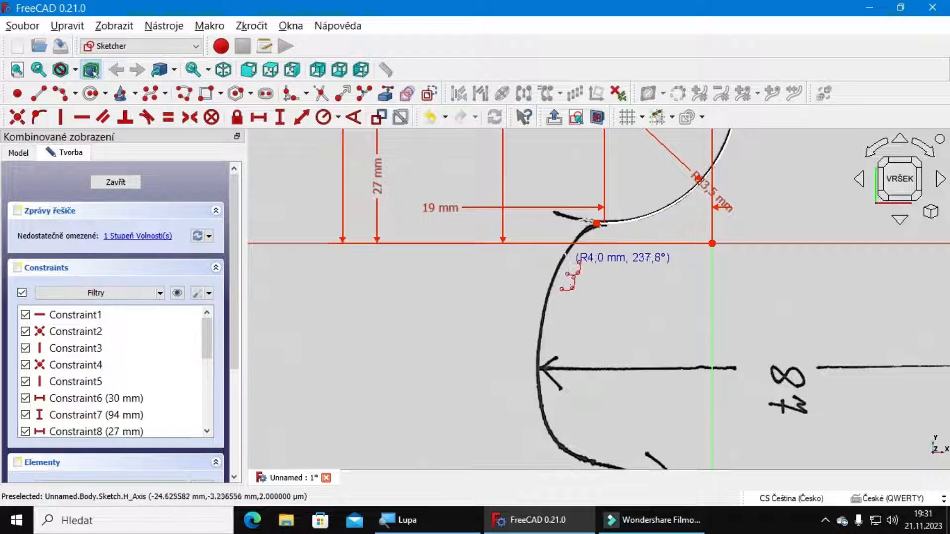
click(545, 419)
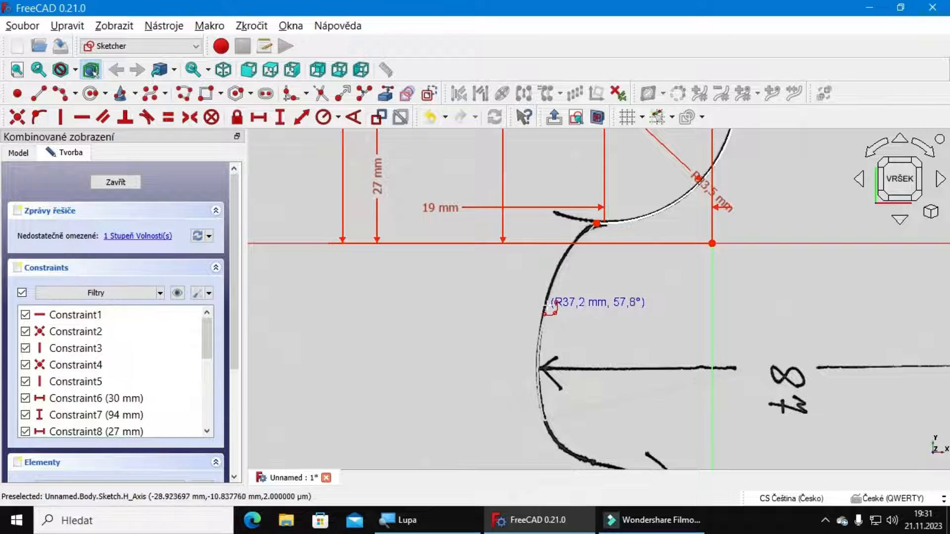
scroll(550, 306, up, 3)
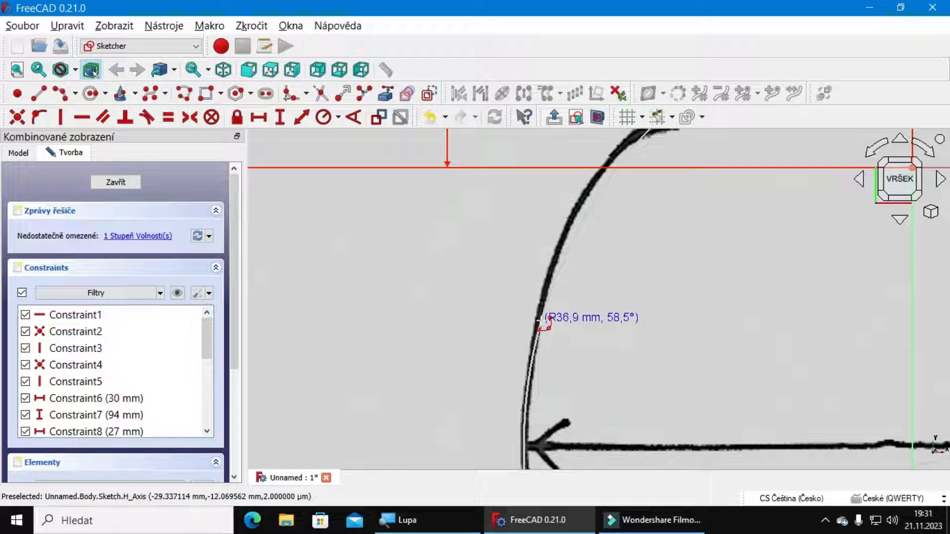
click(539, 323)
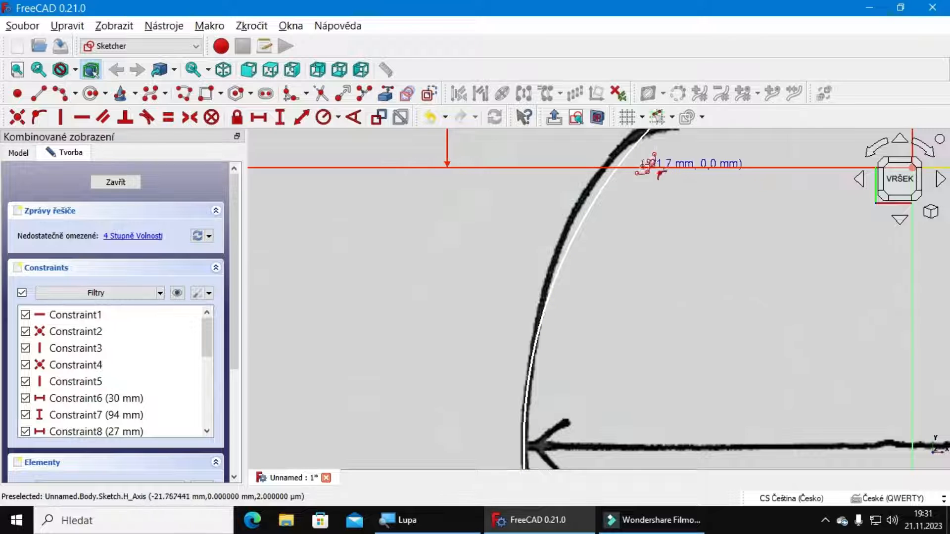
scroll(424, 305, down, 3)
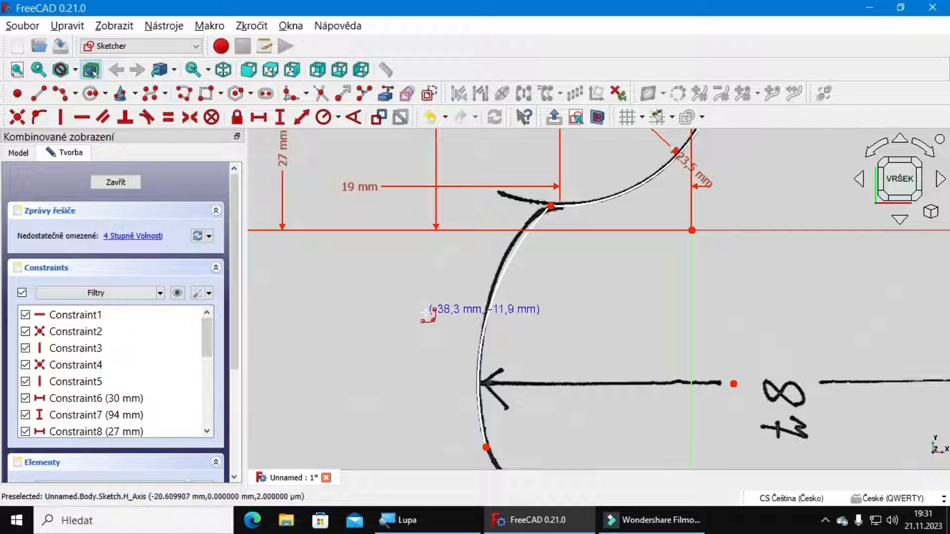
right_click(566, 247)
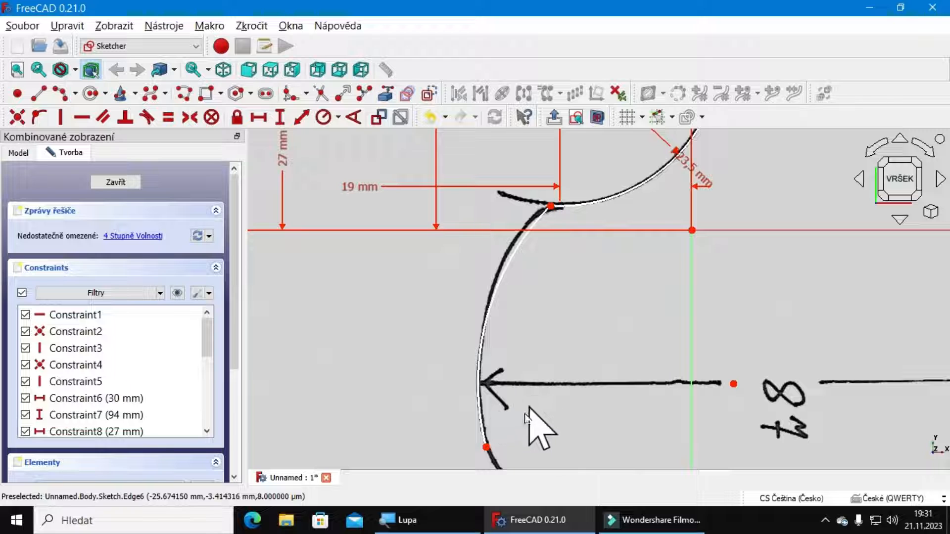
Step: Constrain the new arc's radius to 36.91 mm
click(482, 371)
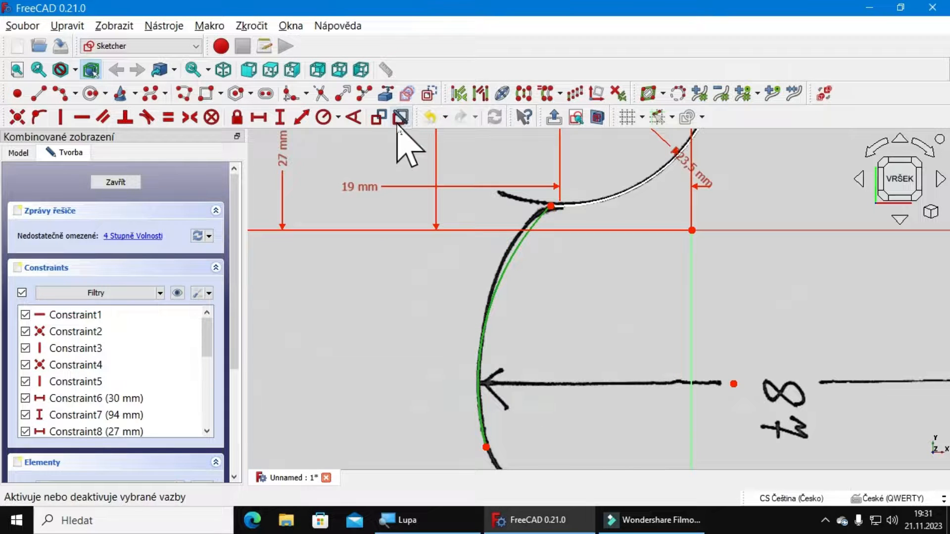
click(325, 118)
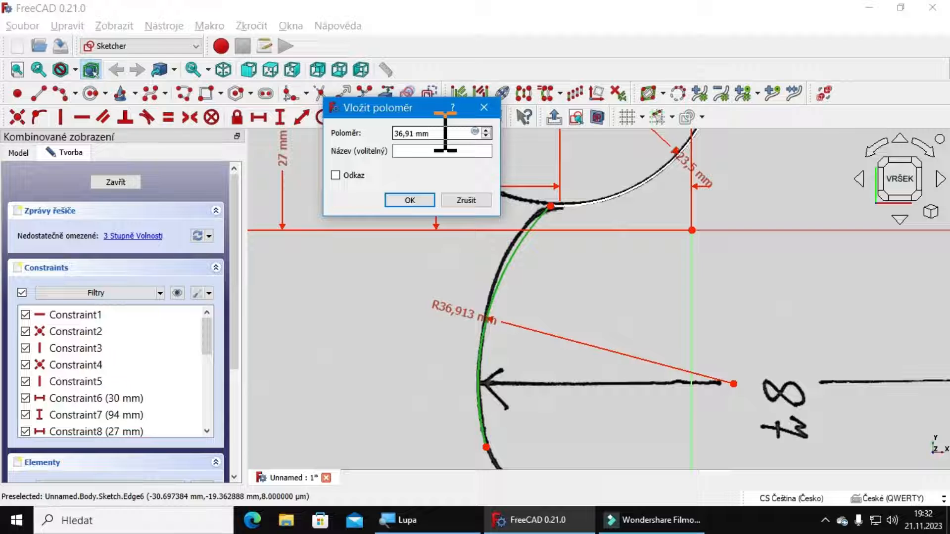
key(Return)
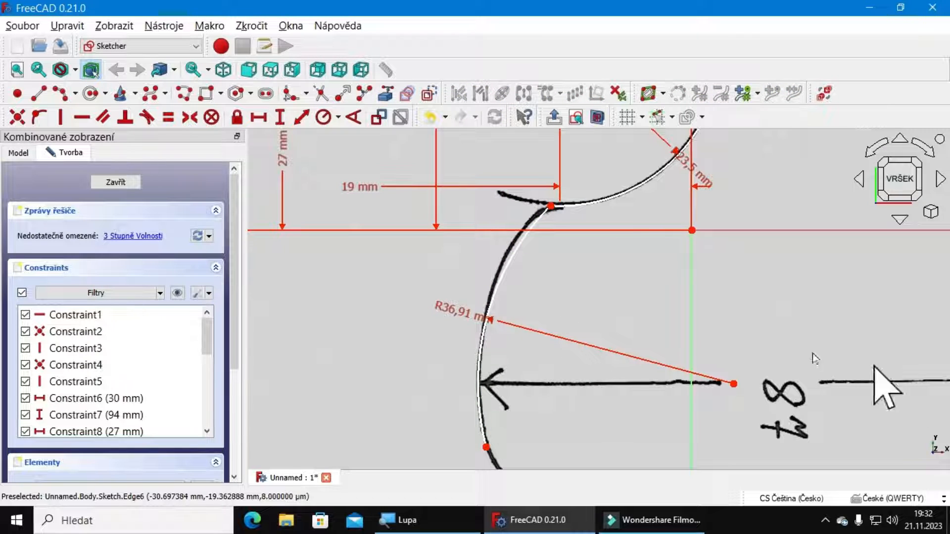
Step: Constrain the horizontal distance between the origin and the R36.91 arc's centre to 6.11 mm, and move the dimension clear of the geometry
scroll(732, 327, down, 2)
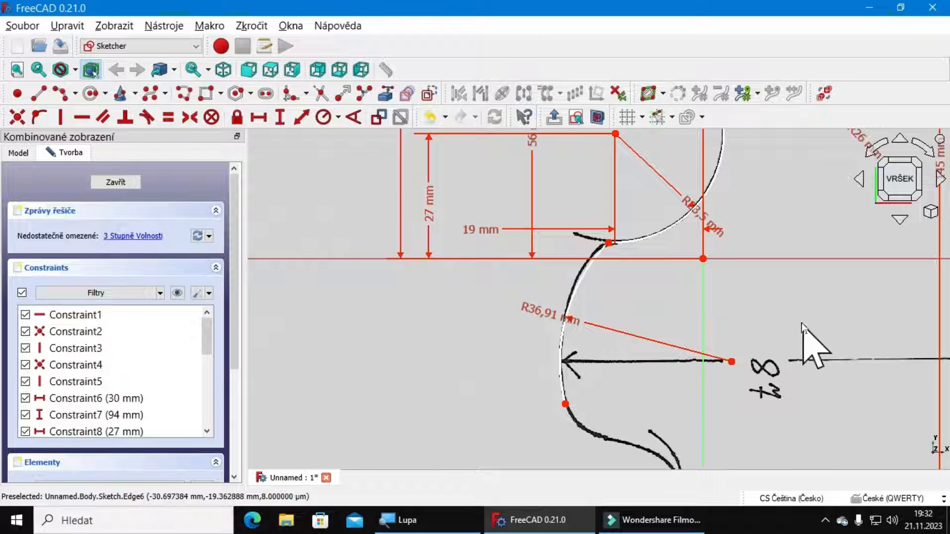
scroll(773, 324, down, 1)
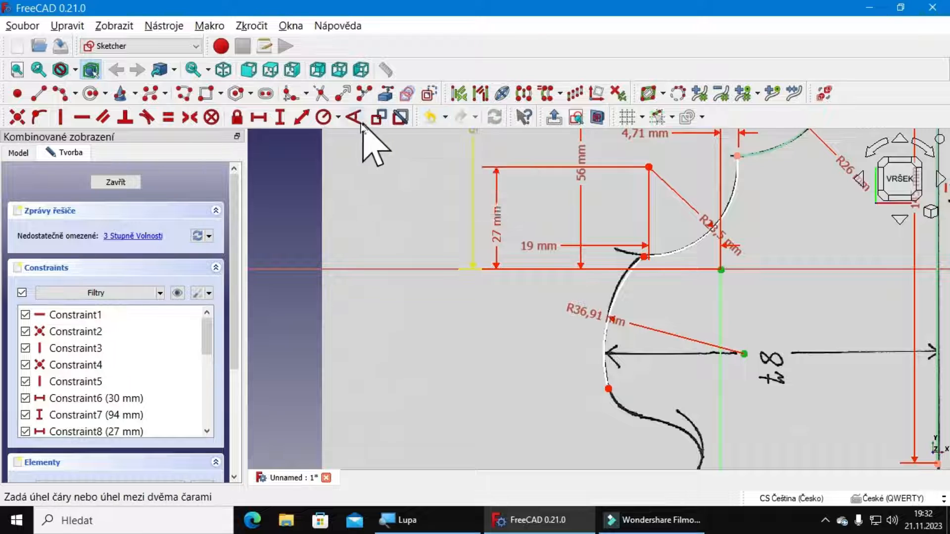
click(260, 119)
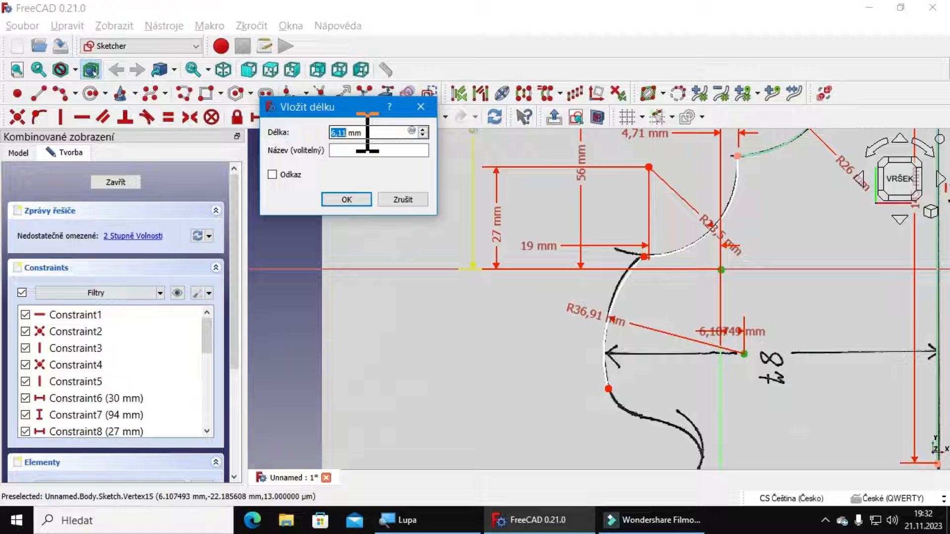
key(Return)
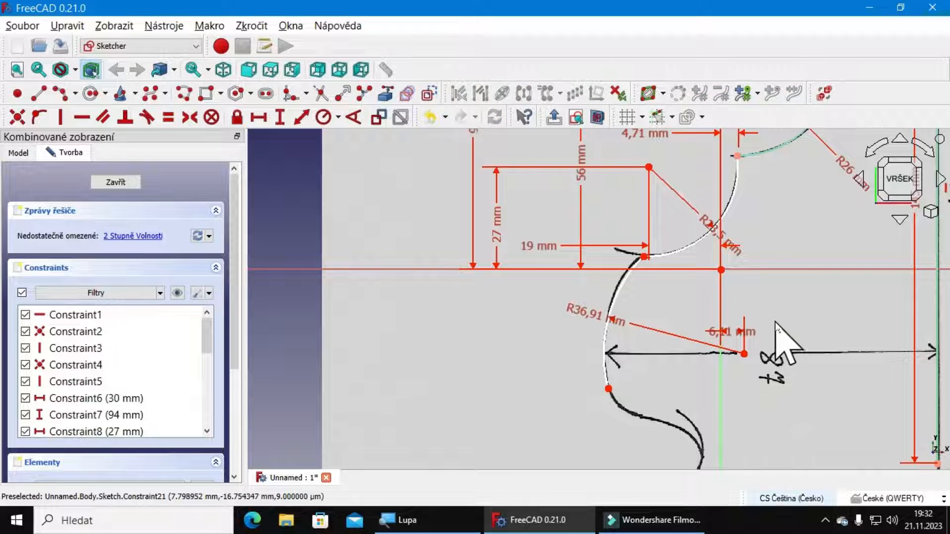
drag(761, 336, 795, 332)
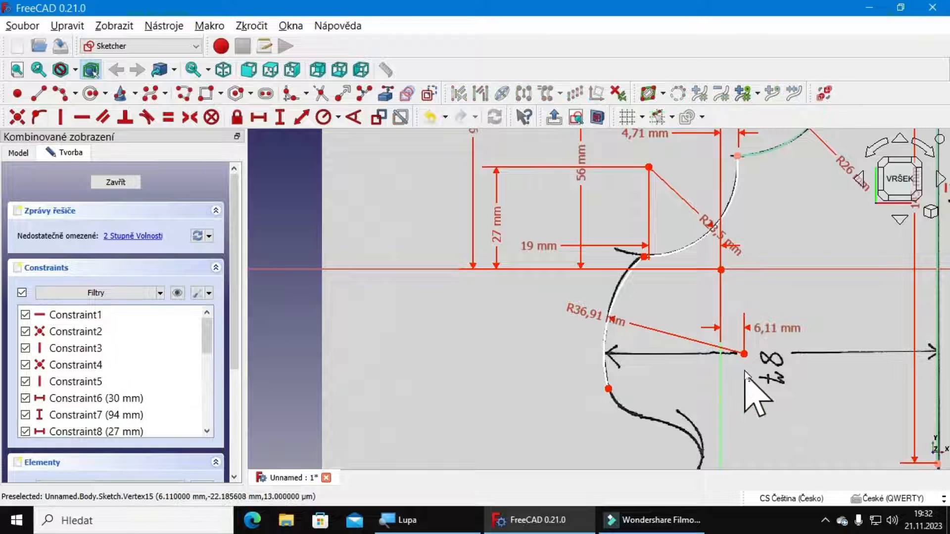
Step: Constrain the vertical distance between the origin and the R36.91 arc's centre to 22.19 mm, and place the dimension beyond the centre point
click(744, 354)
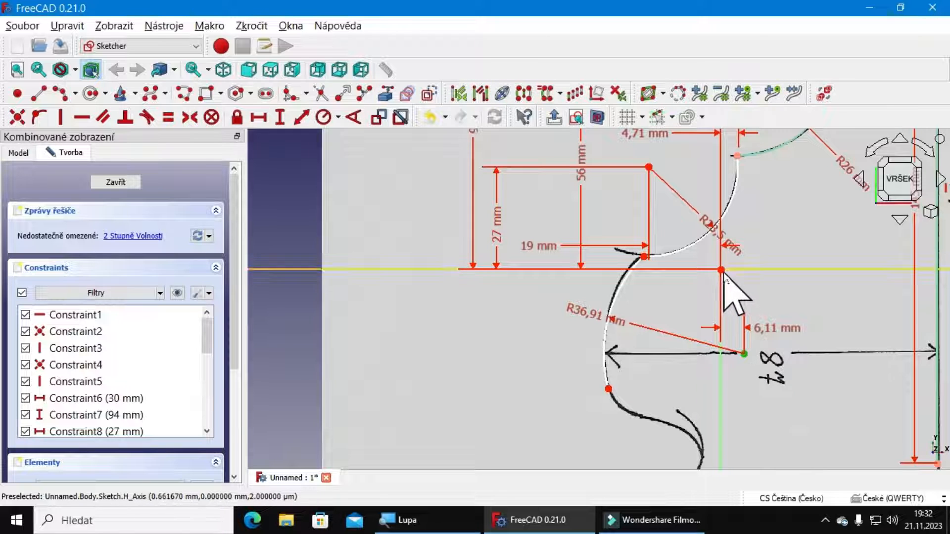
click(722, 270)
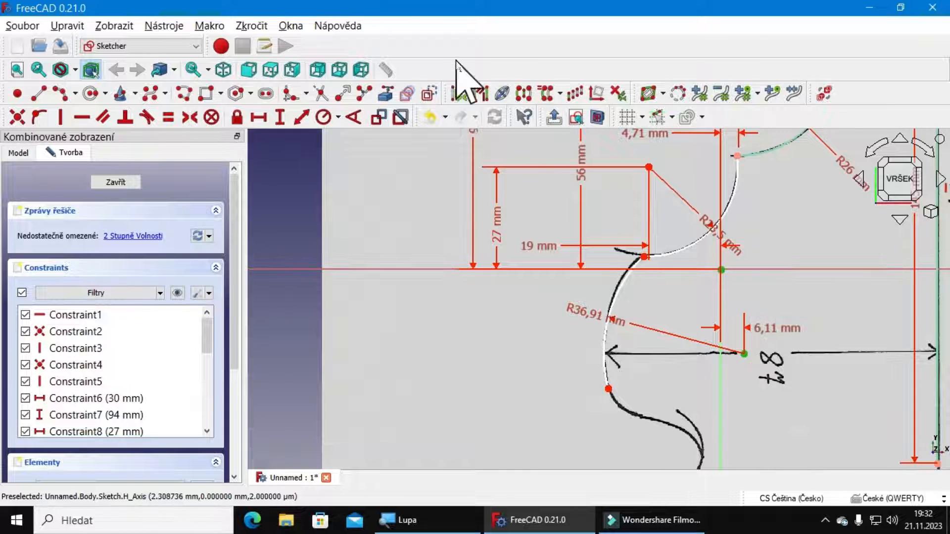
click(281, 120)
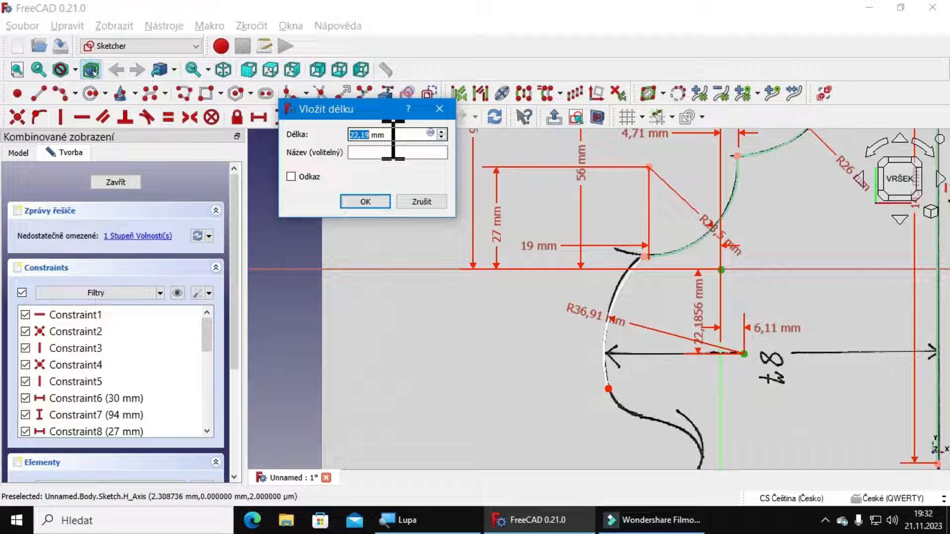
click(372, 200)
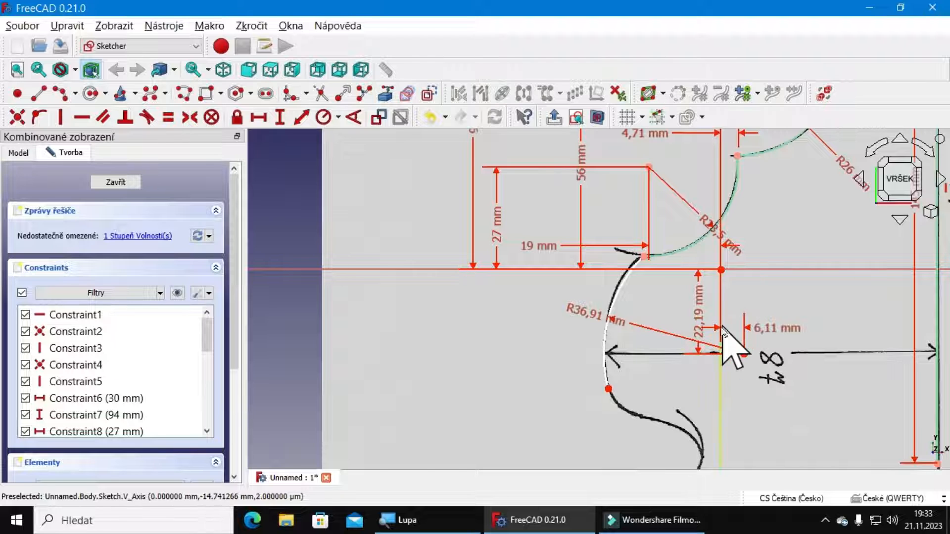
drag(698, 333, 765, 292)
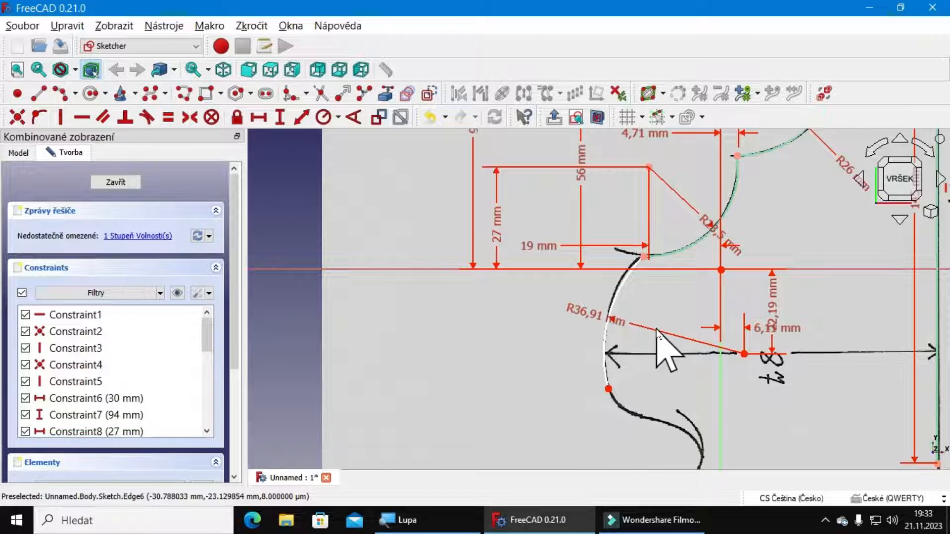
Step: Draw a three-point arc of about 14.5 mm radius along the scanned curve from the R36.91 arc's lower endpoint
click(650, 255)
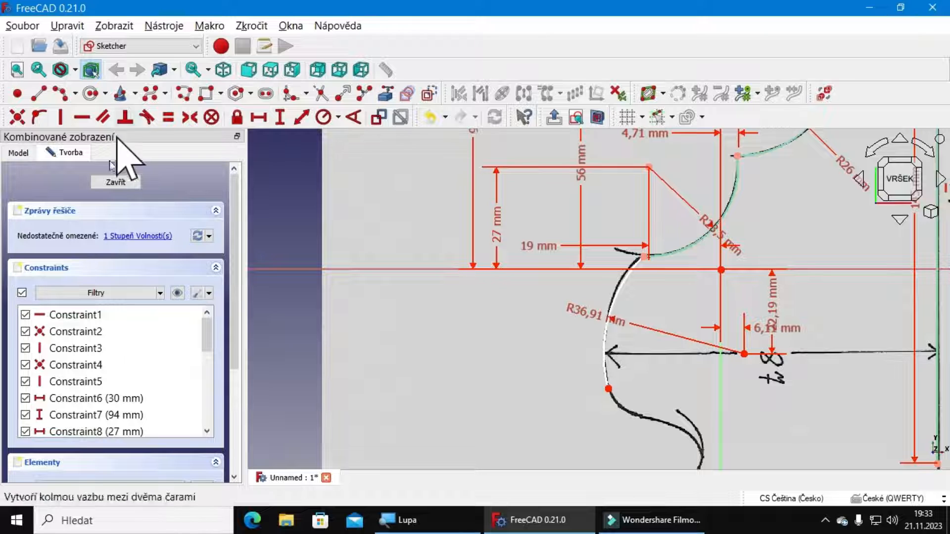
click(60, 94)
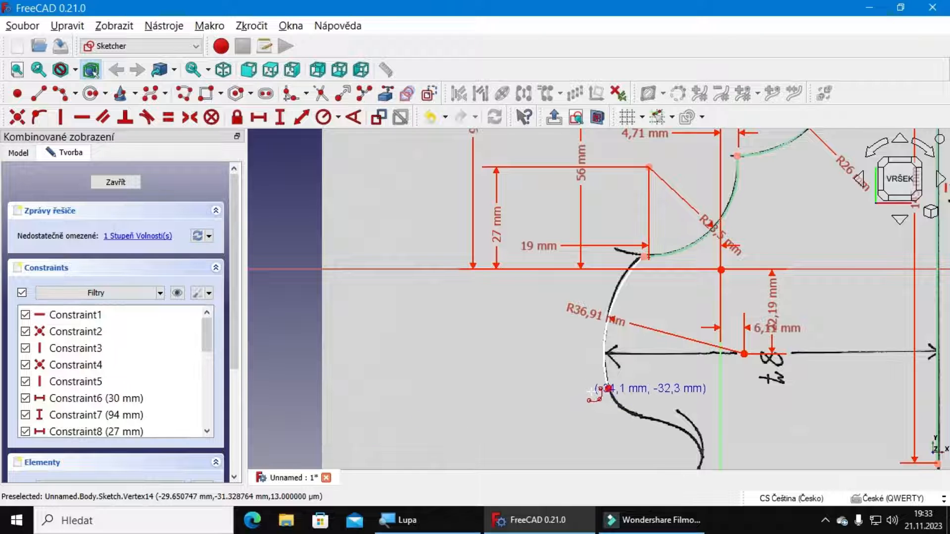
scroll(613, 400, up, 5)
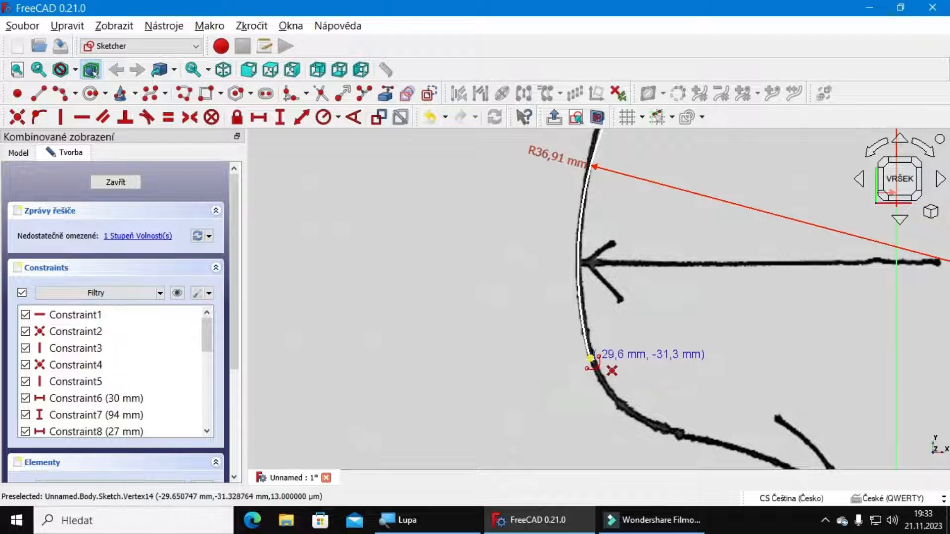
click(591, 359)
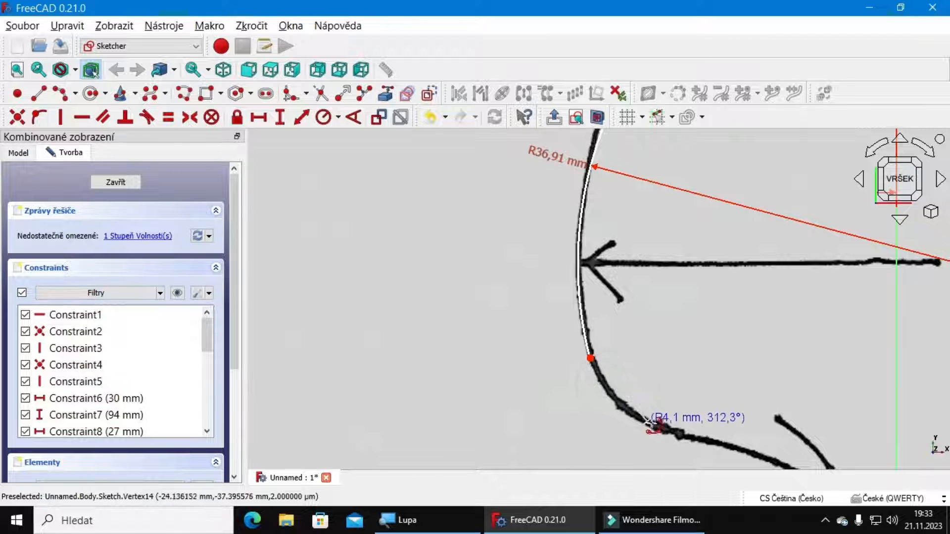
click(709, 442)
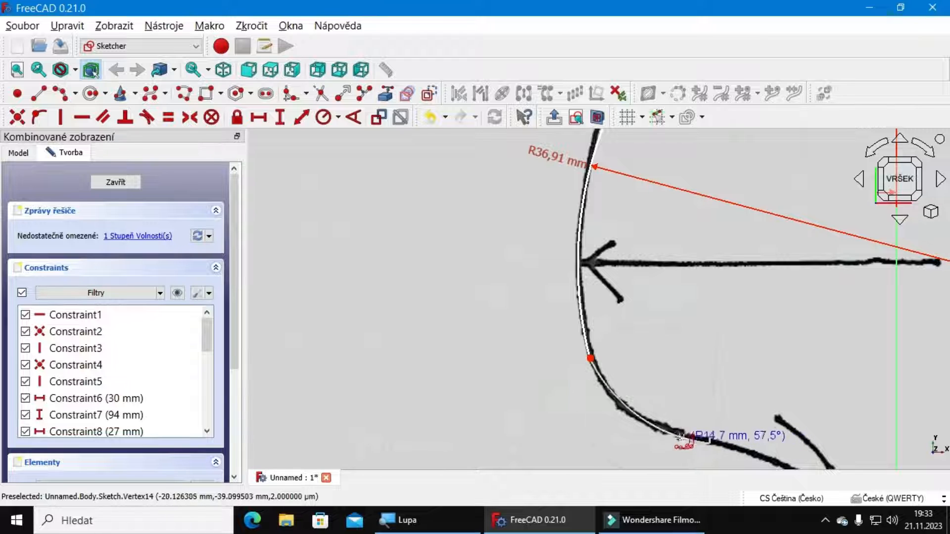
click(634, 412)
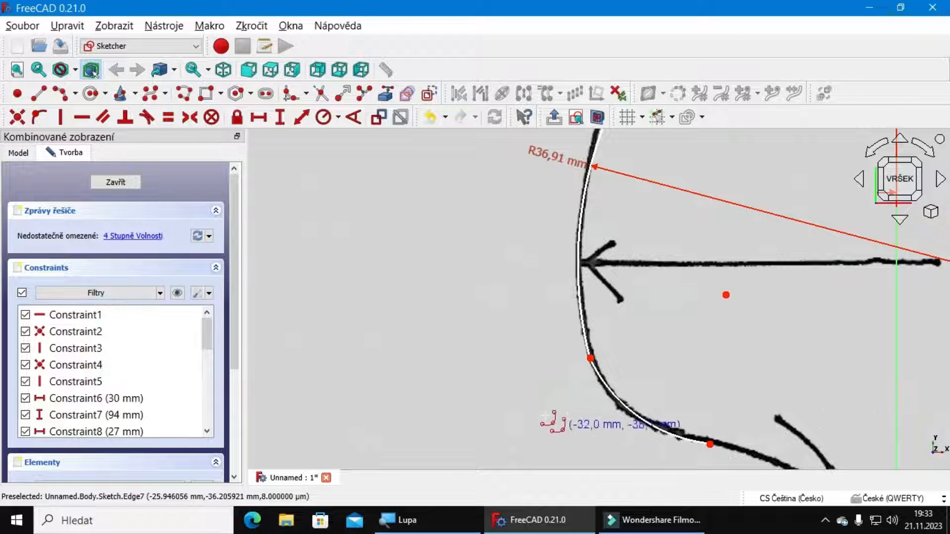
right_click(434, 370)
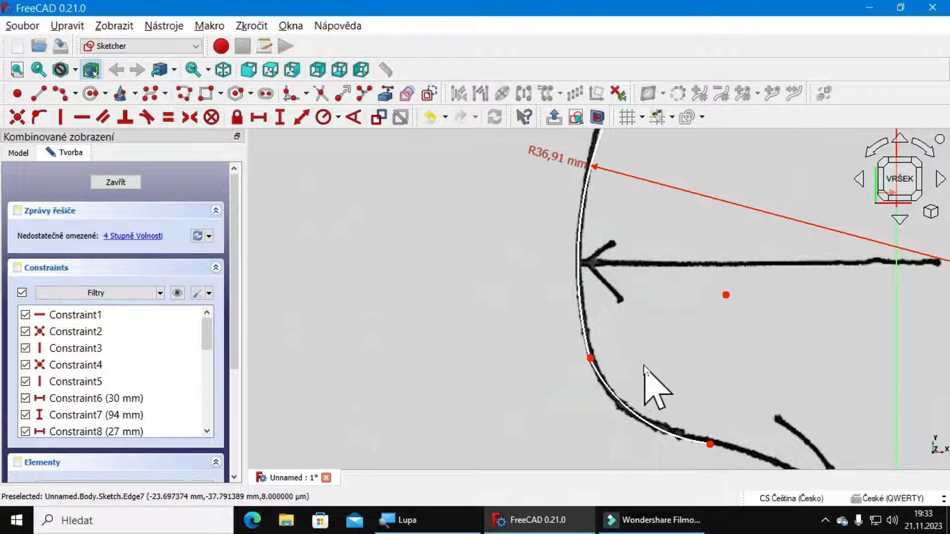
Step: Constrain the new lower arc's radius to 14.5 mm and move the dimension text outward, clear of the curve
click(656, 431)
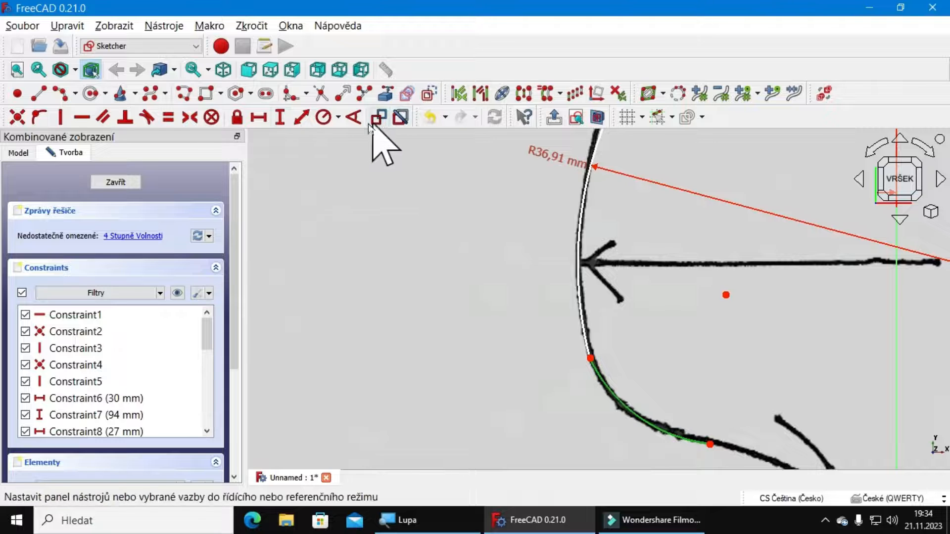
click(325, 124)
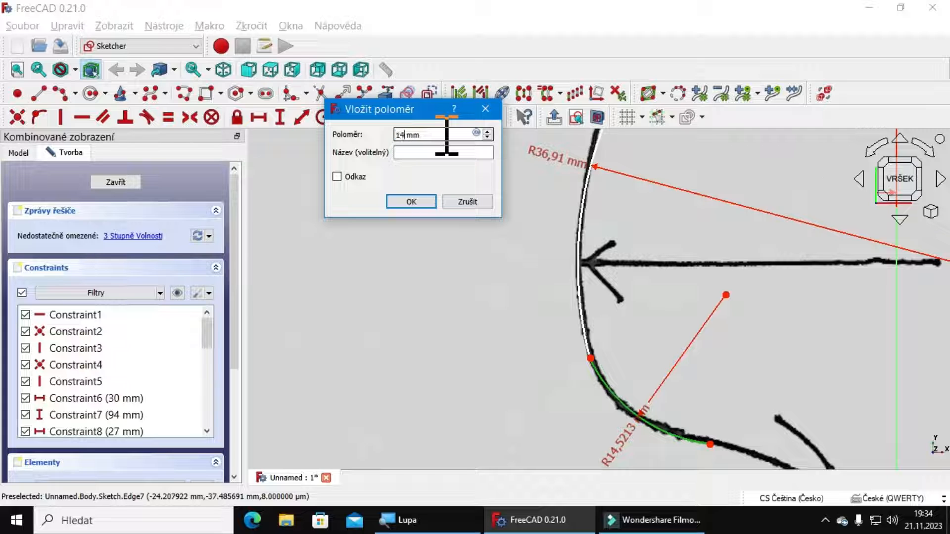
key(Return)
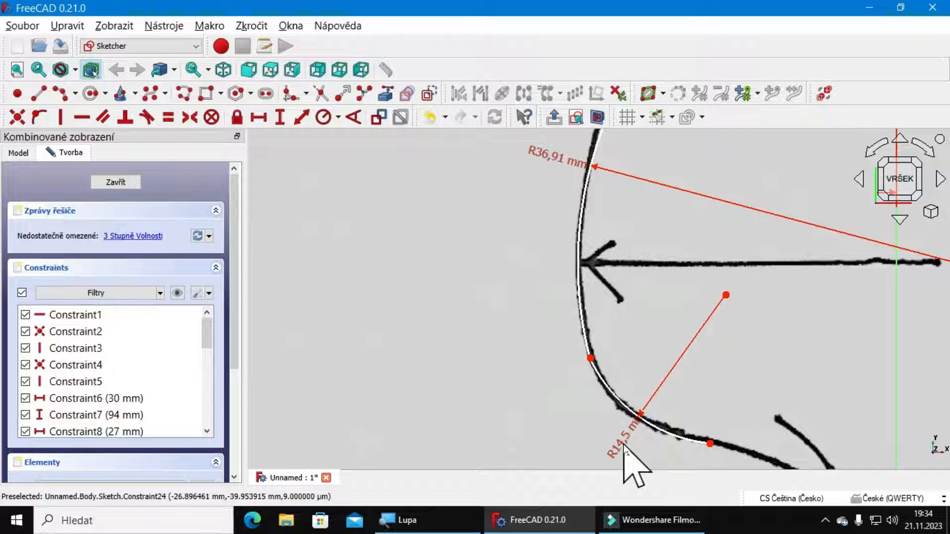
drag(625, 446, 614, 468)
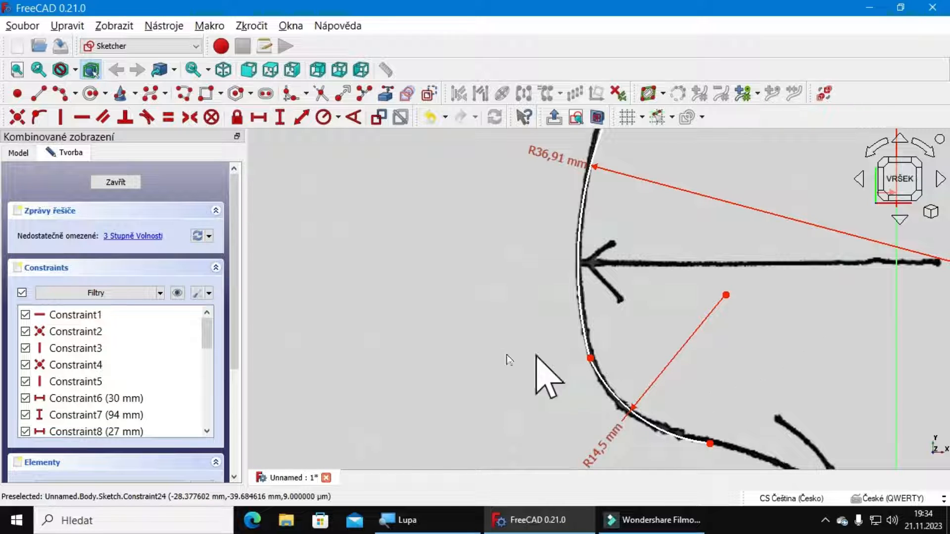
Step: Constrain the horizontal distance between the origin and the R14.5 arc's centre to 16.52 mm
scroll(403, 347, down, 3)
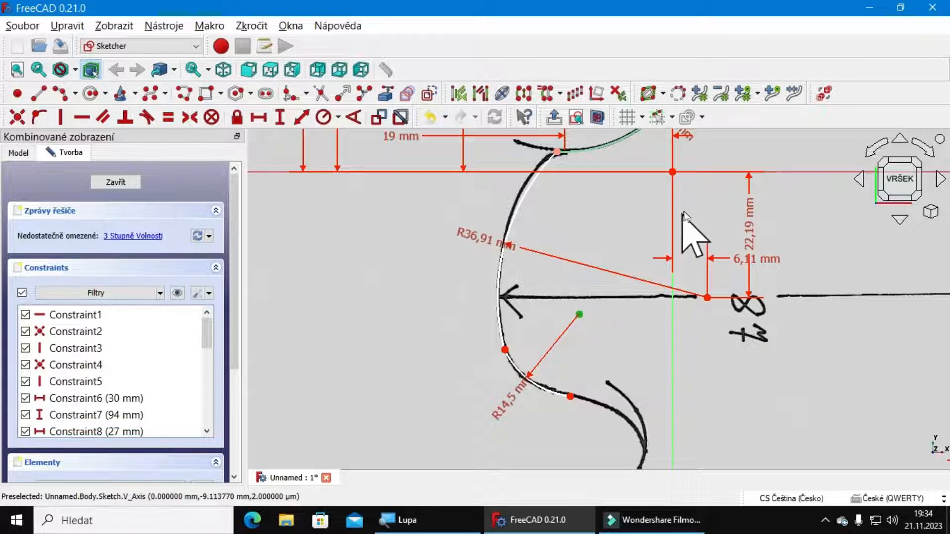
click(673, 172)
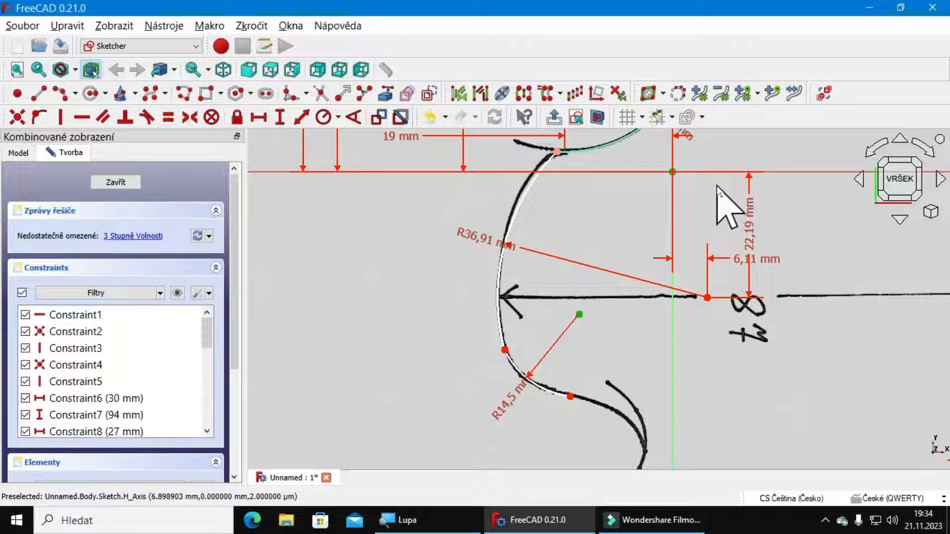
click(263, 122)
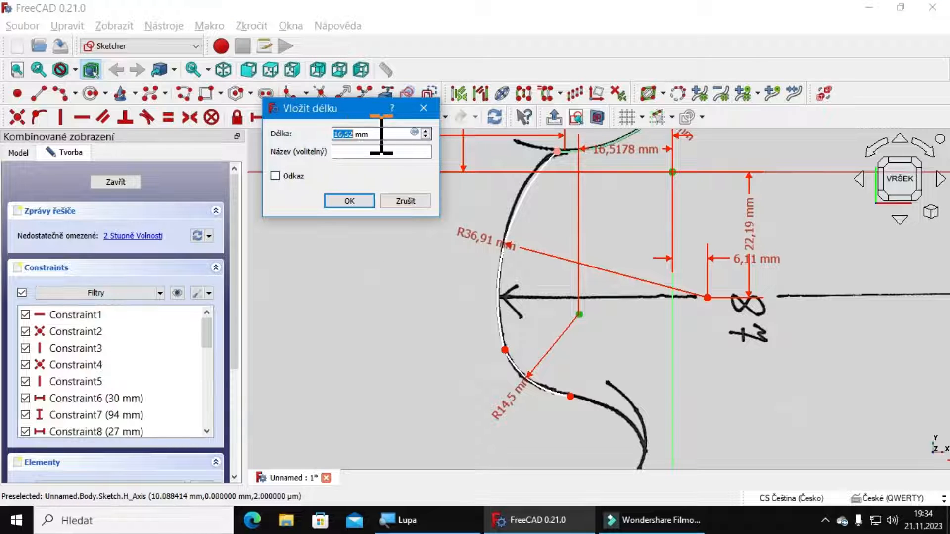
click(346, 202)
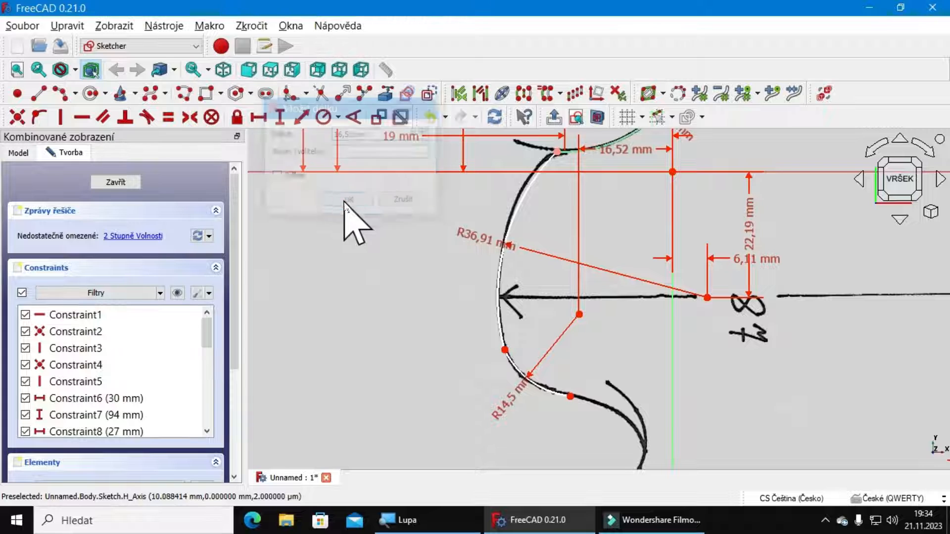
Step: Constrain the vertical distance between the origin and the R14.5 arc's centre to 25.18 mm
click(580, 315)
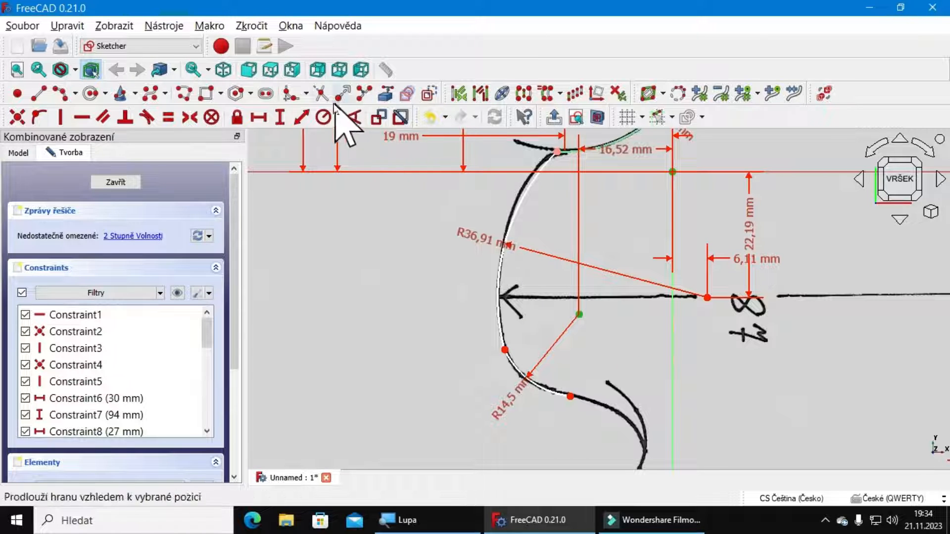
click(283, 119)
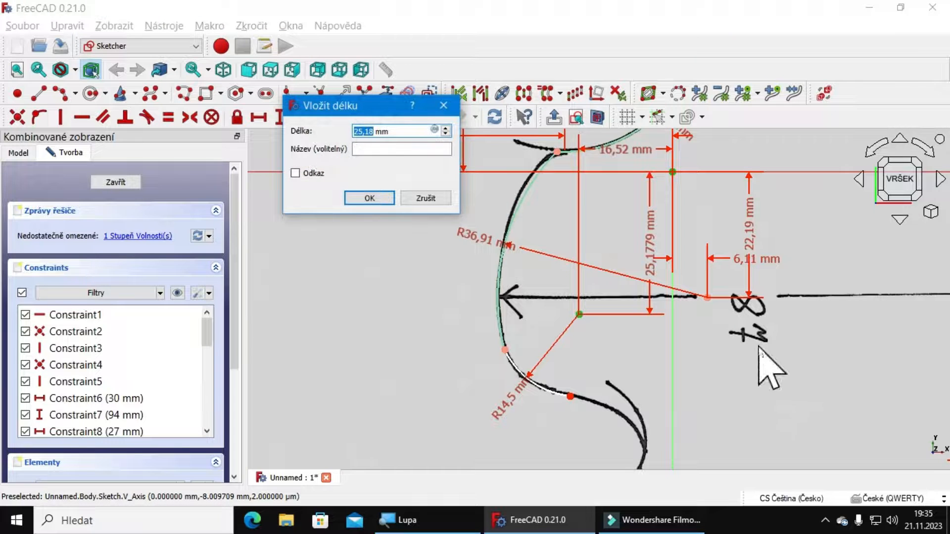
click(377, 199)
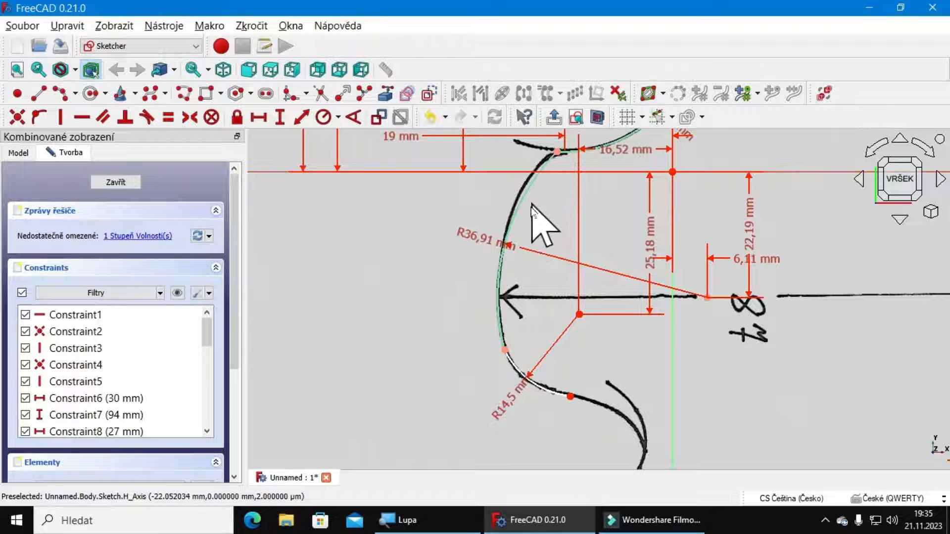
Step: Apply a tangent constraint to the R14.5 arc at its shared endpoint with the R36.91 arc
click(505, 351)
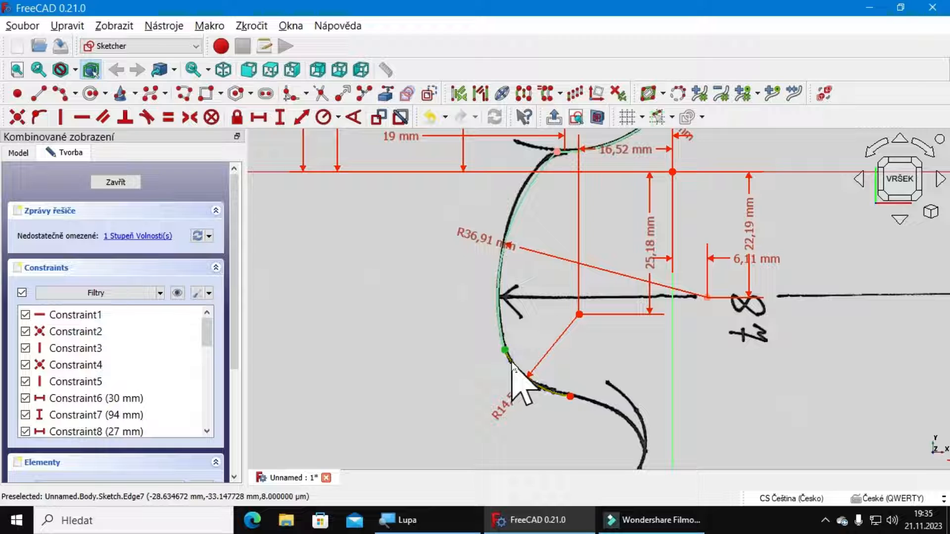
click(513, 369)
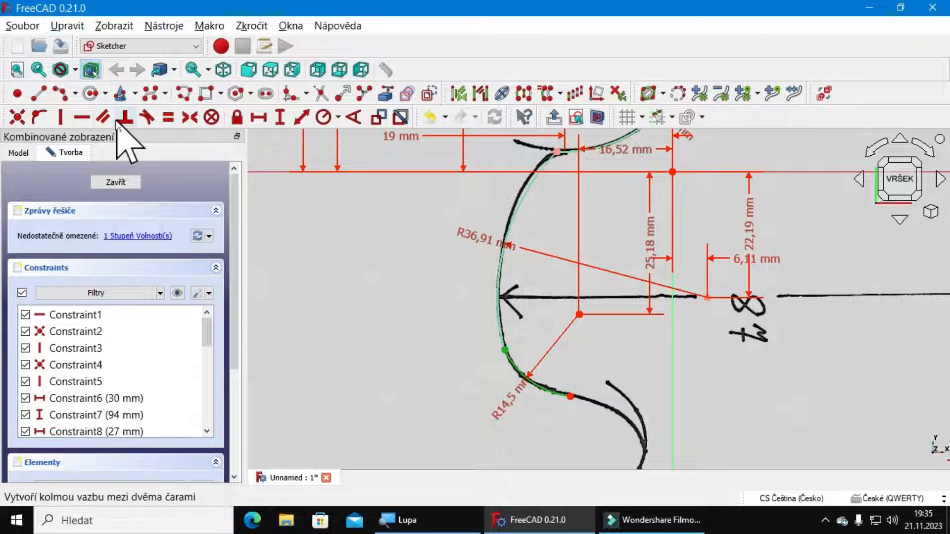
click(147, 117)
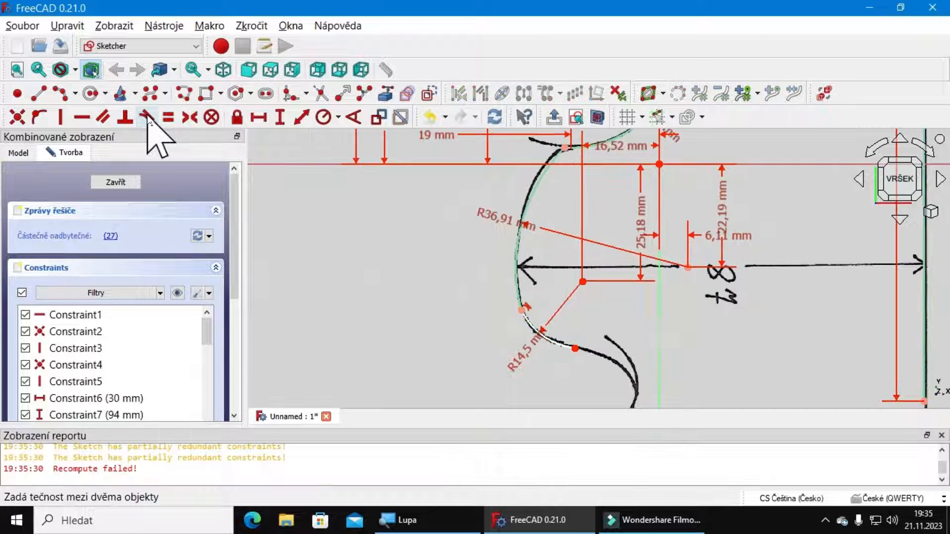
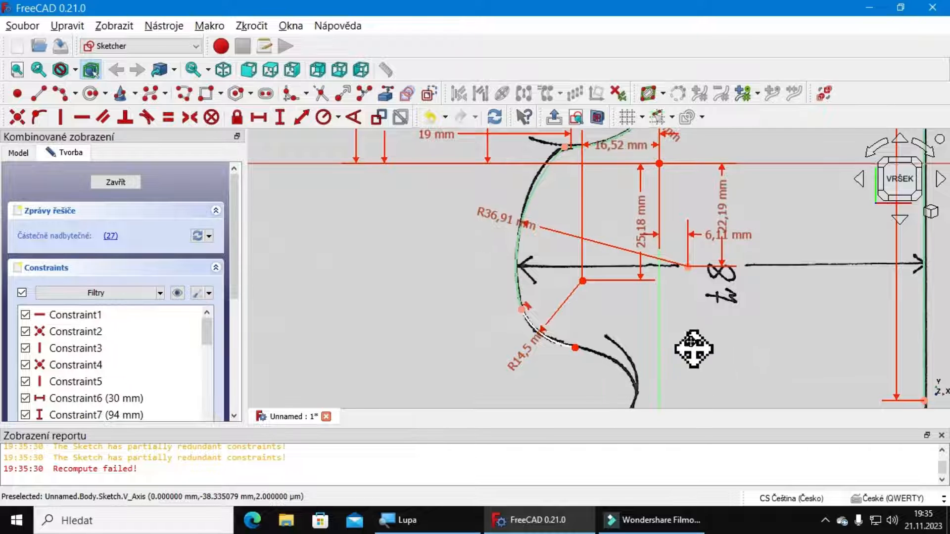
Step: Try tracing the next scanned bend with a three-point arc from the R14.5 arc's free endpoint, and delete the arc
mouse_move(693, 350)
middle_down()
mouse_move(653, 170)
mouse_move(667, 188)
middle_up()
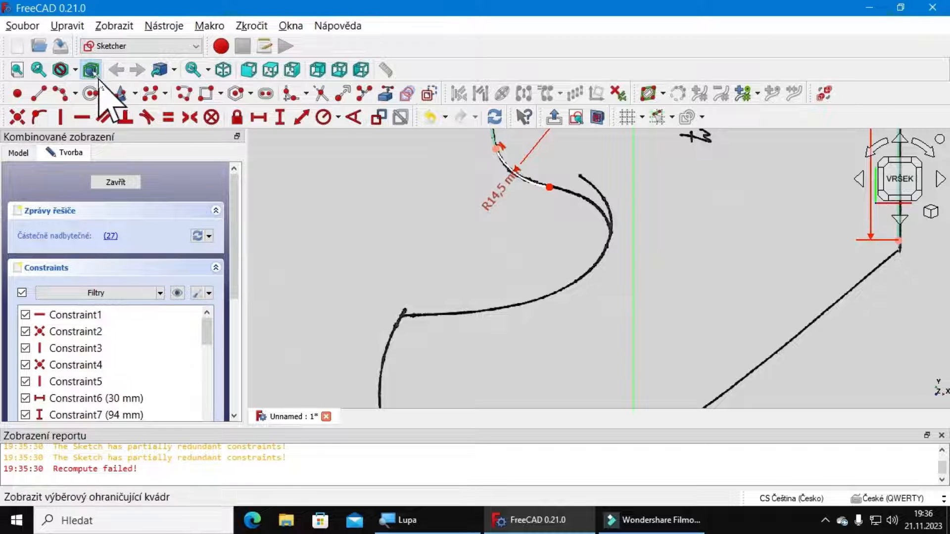
click(62, 94)
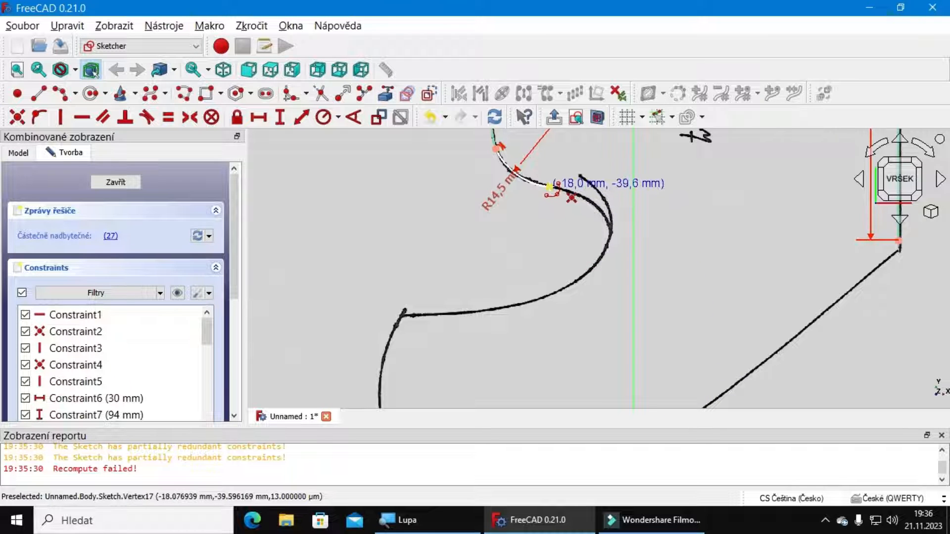
click(549, 186)
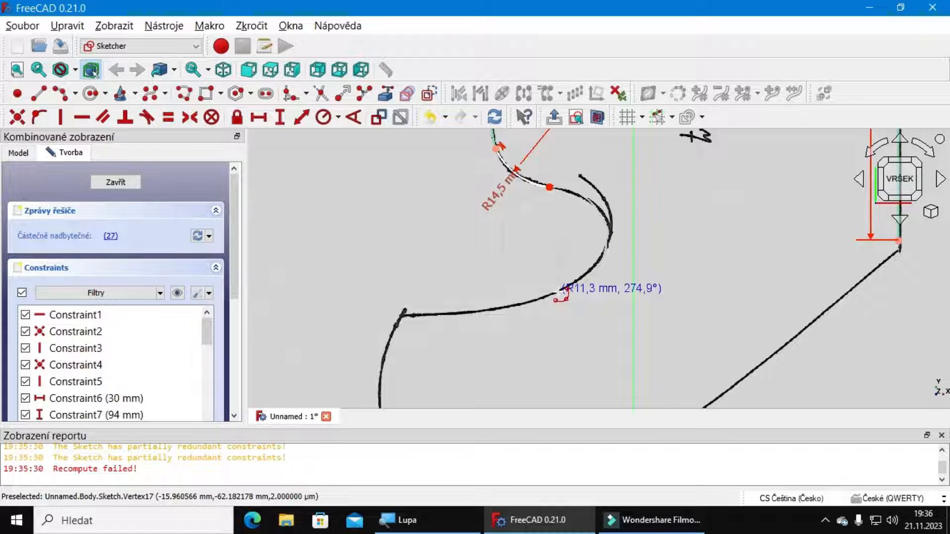
click(611, 231)
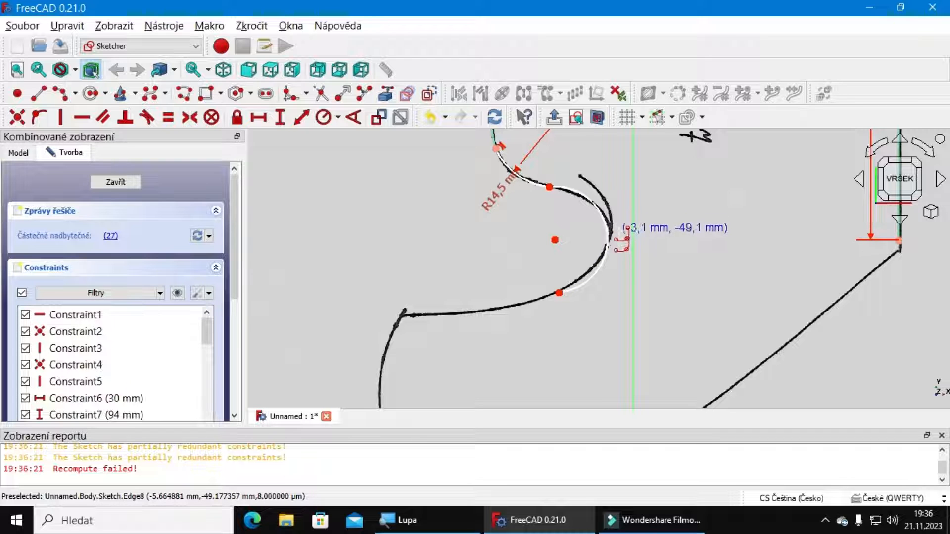
right_click(622, 268)
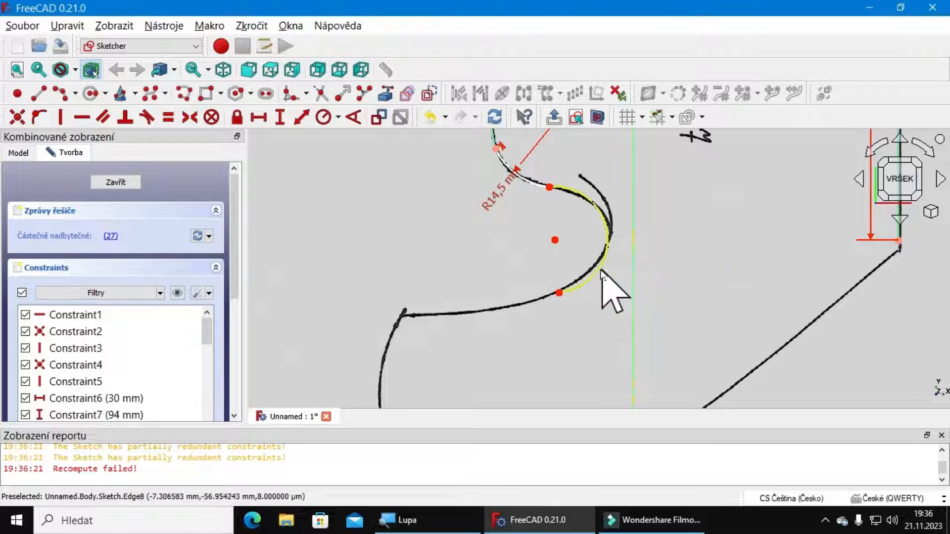
click(600, 275)
key(Delete)
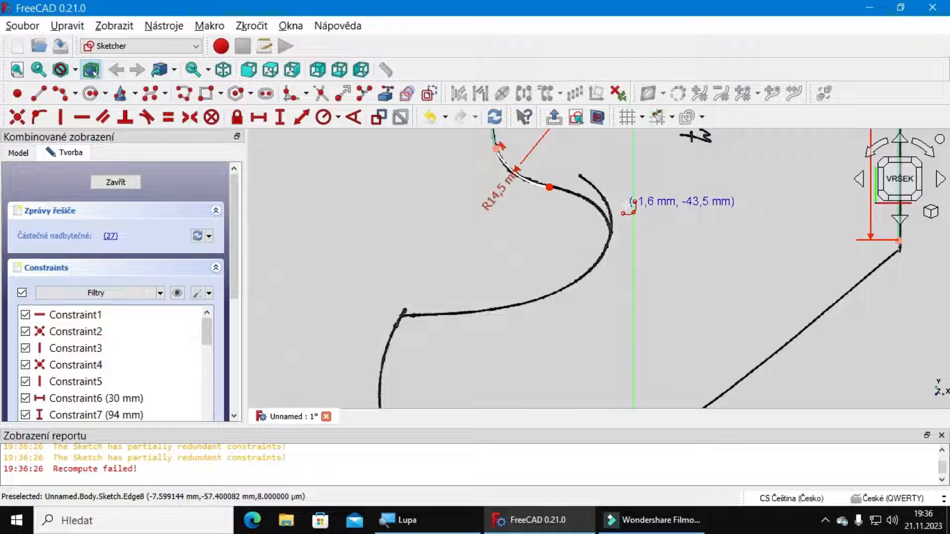
Step: Try a smaller three-point arc around the bend, starting partway along the scanned curve beyond the R14.5 arc, and delete it
click(586, 197)
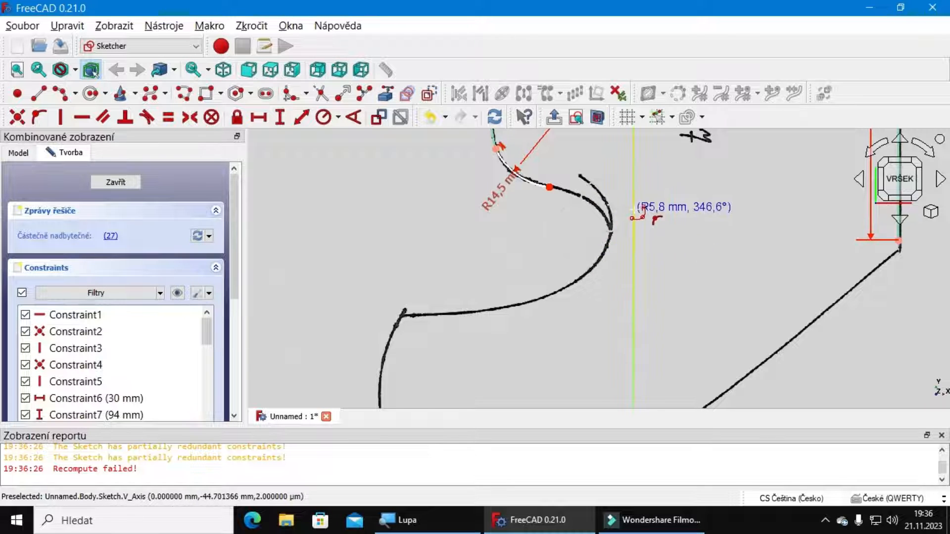
scroll(634, 210, up, 2)
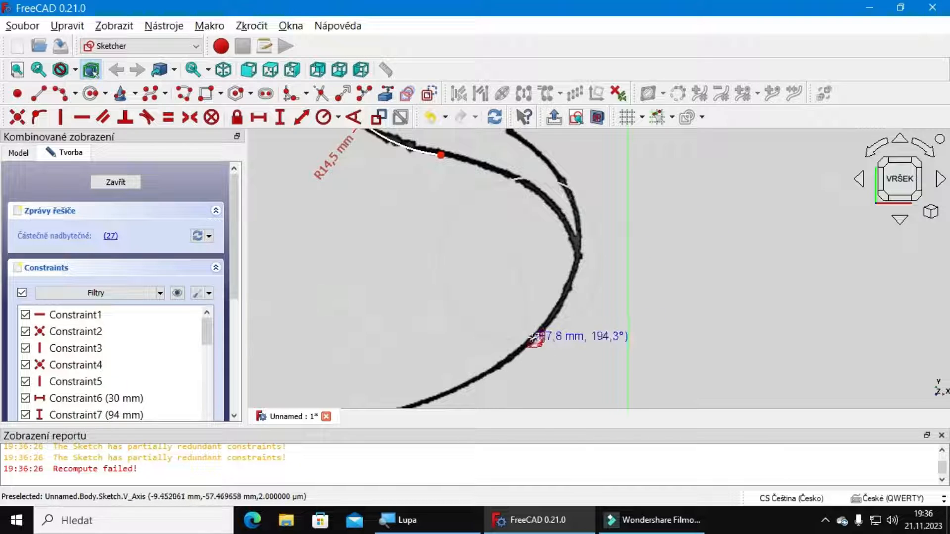
click(572, 232)
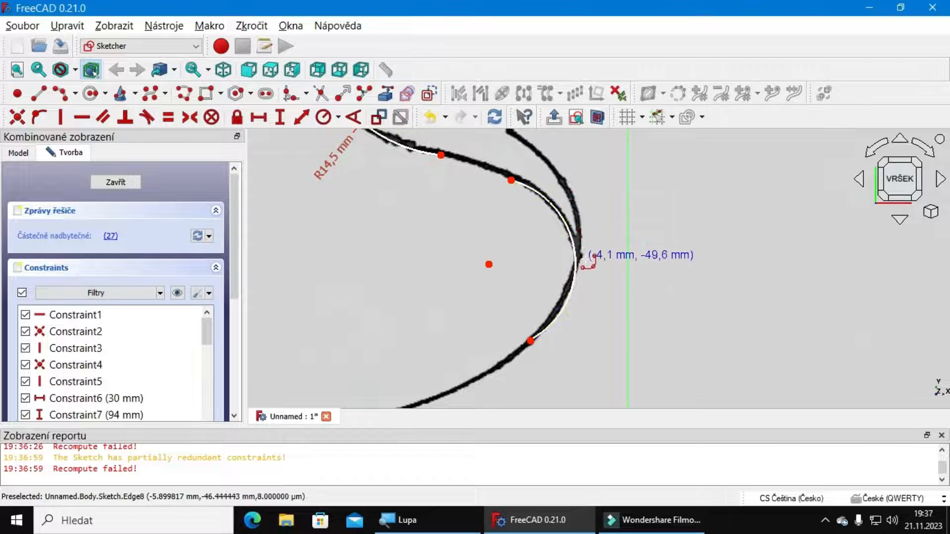
key(Escape)
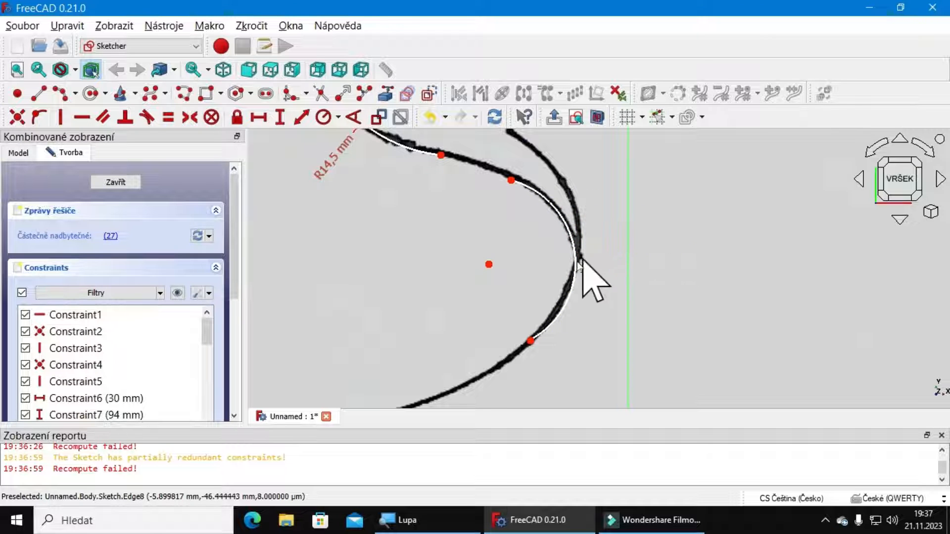
click(576, 267)
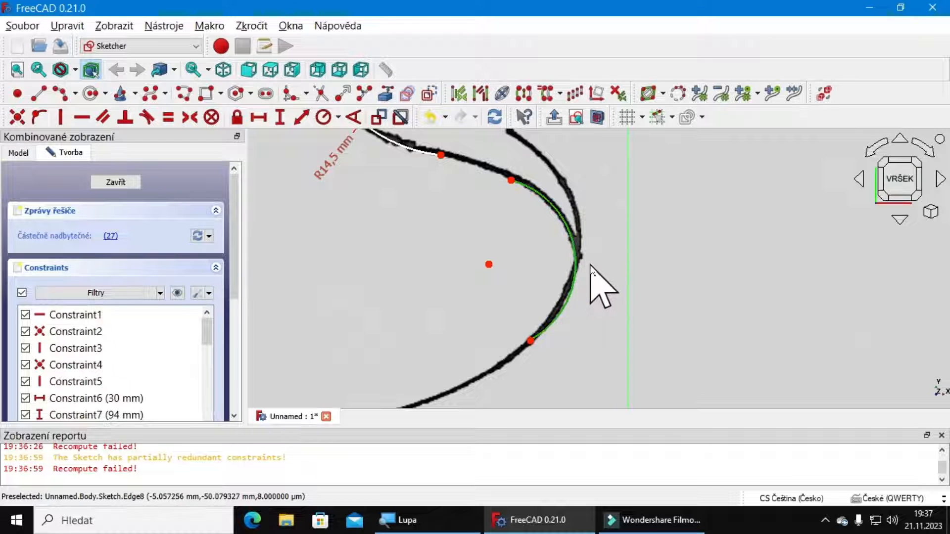
key(Delete)
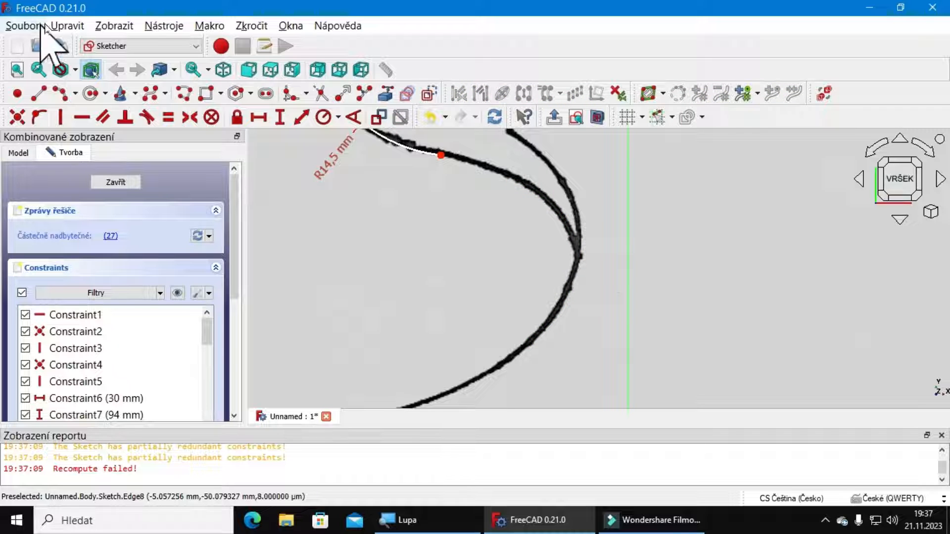
click(64, 95)
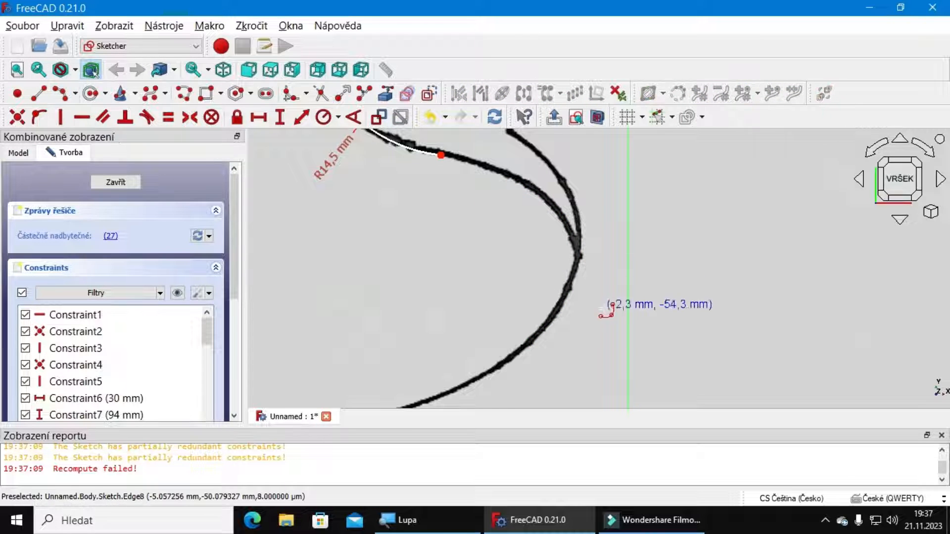
click(511, 177)
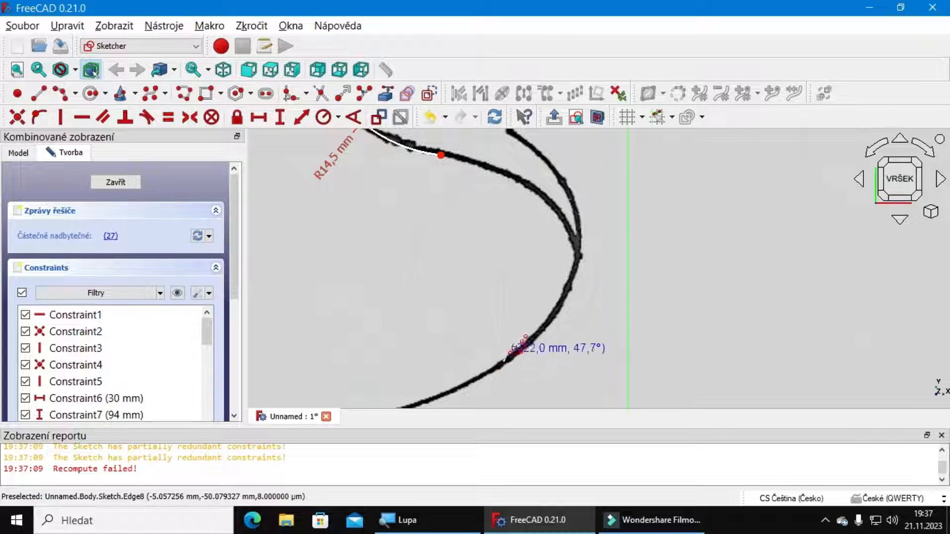
right_click(577, 253)
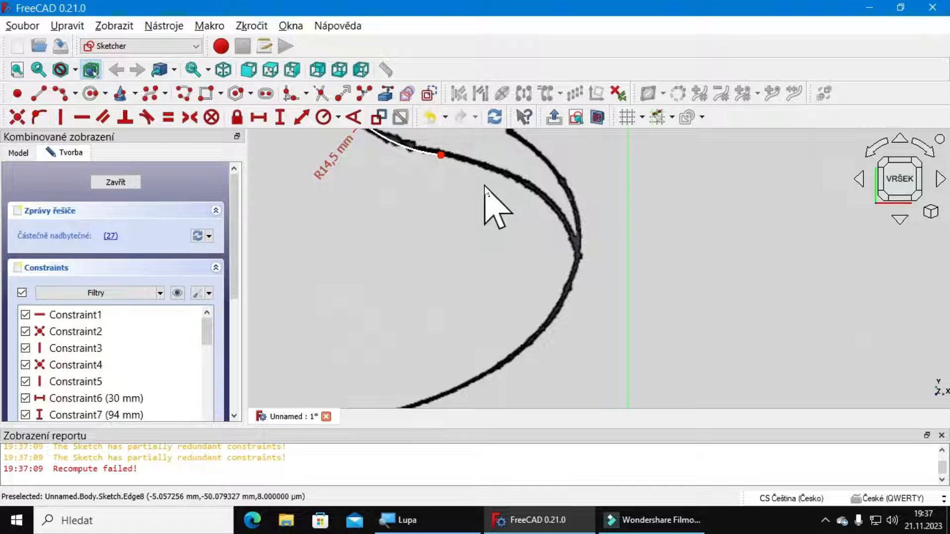
Step: Try tracing the scanned bend beyond the R14.5 arc with a three-point arc bulging toward the vertical axis
click(60, 93)
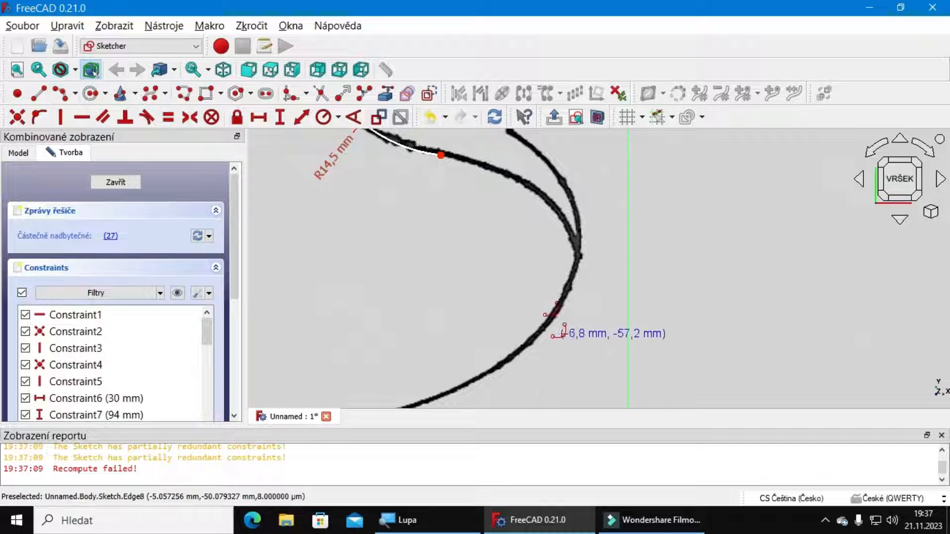
click(547, 203)
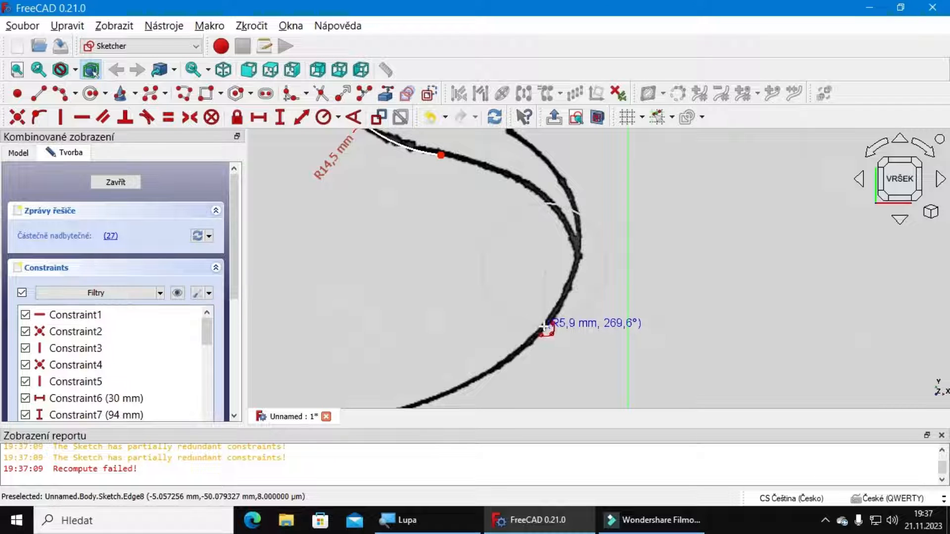
click(545, 328)
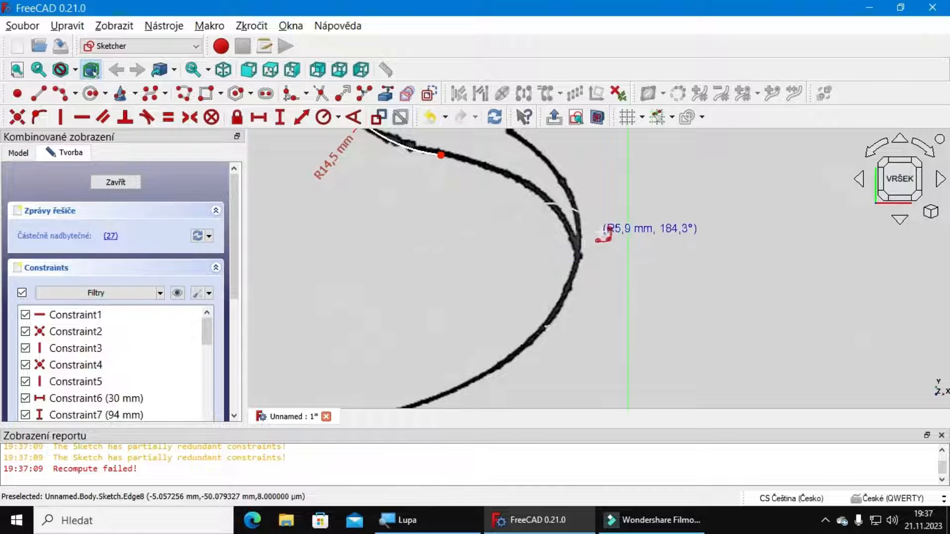
click(575, 268)
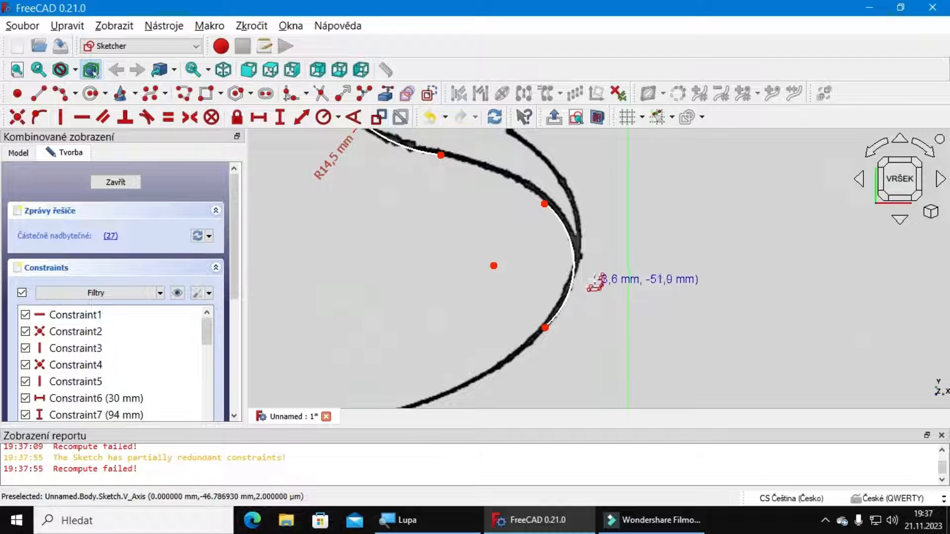
right_click(601, 257)
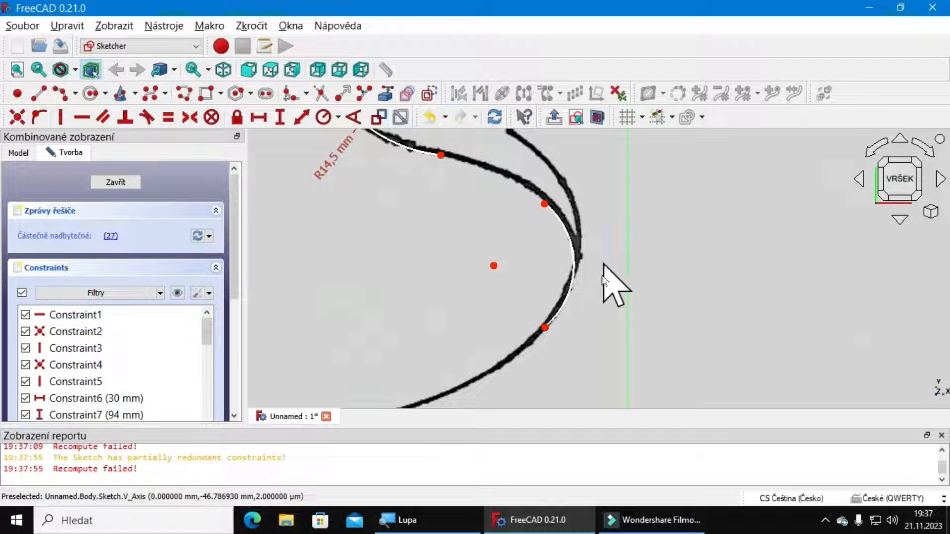
Step: Try to shift the bend arc's lower endpoint along the scanned curve, and delete the arc
click(545, 327)
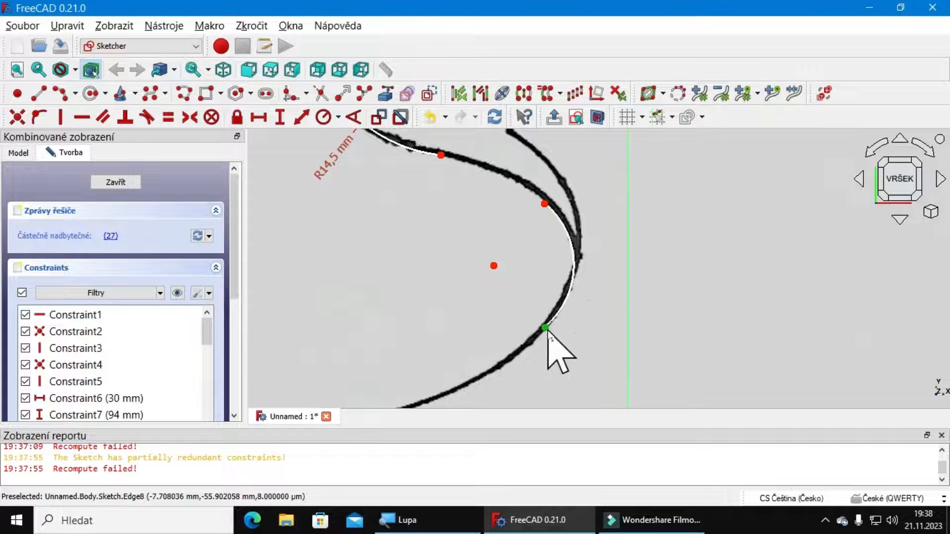
drag(548, 330, 559, 308)
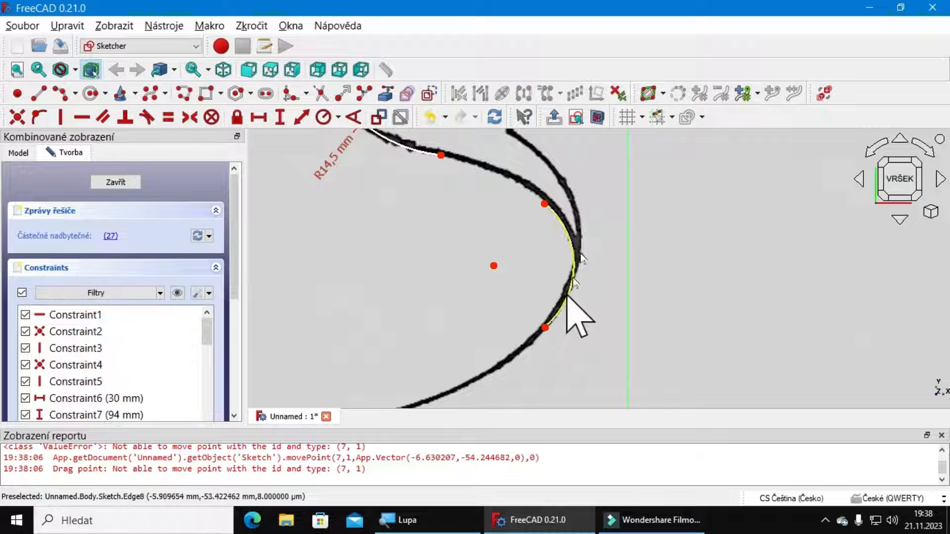
click(573, 265)
key(Delete)
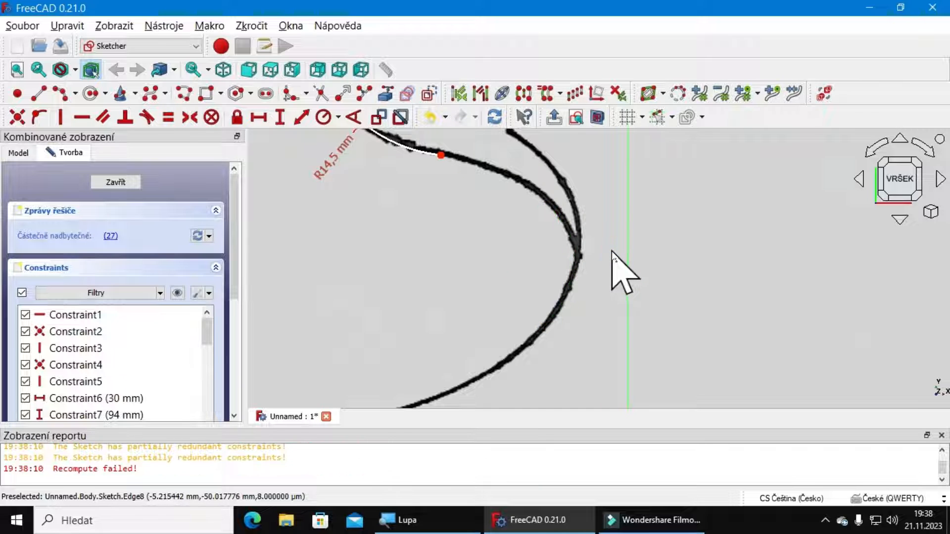
Step: Draw a three-point arc of about 8 mm radius around the scanned bend, leaving a gap to the R14.5 arc
click(63, 96)
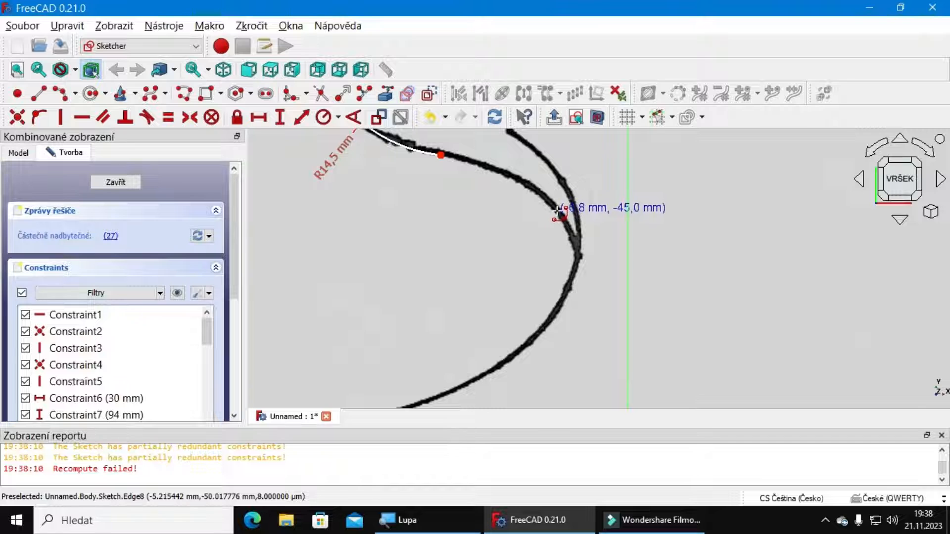
click(547, 325)
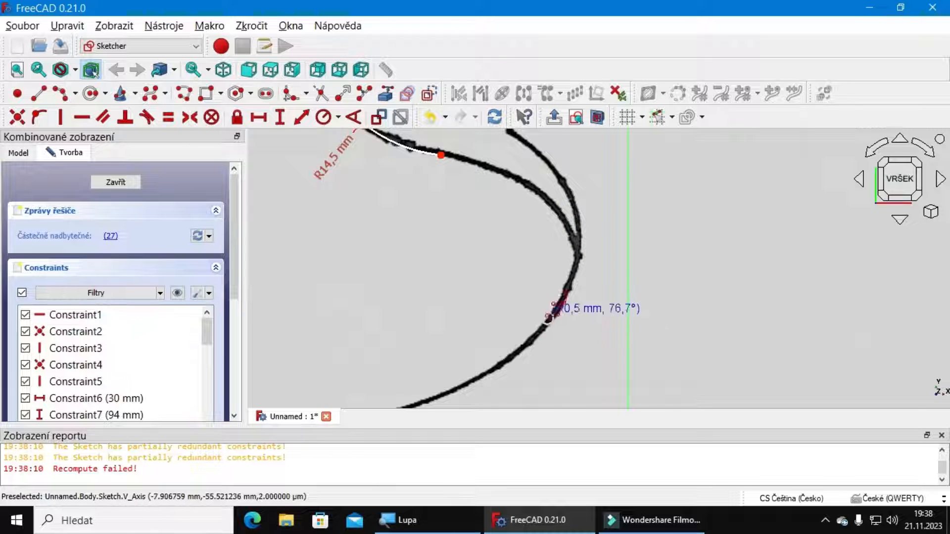
click(536, 191)
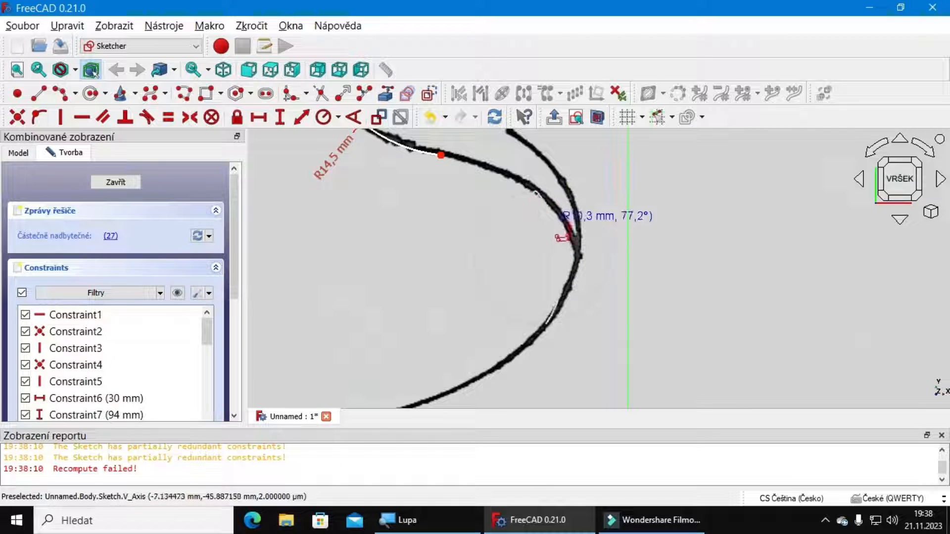
click(576, 269)
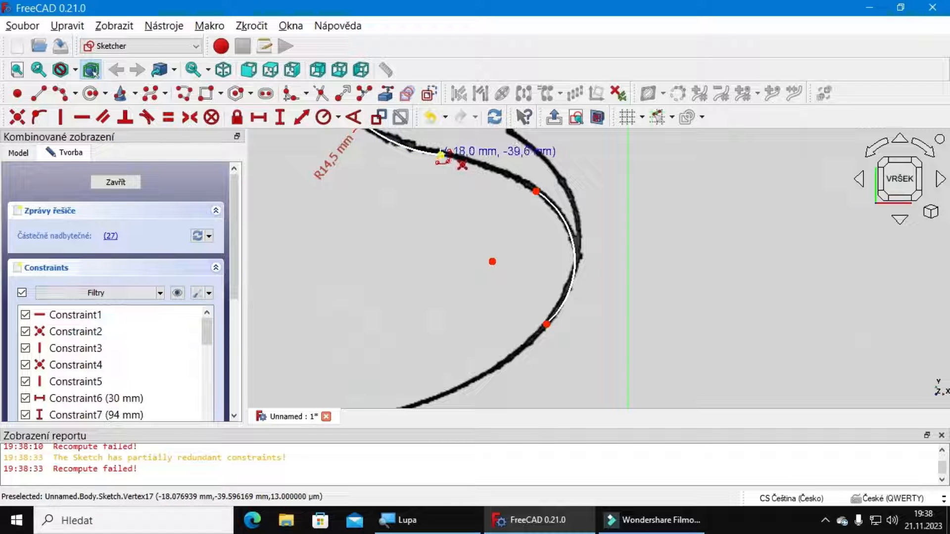
Step: Bridge the gap from the R14.5 arc's free endpoint to the bend arc's upper endpoint with a three-point arc of about 19.6 mm radius
click(440, 155)
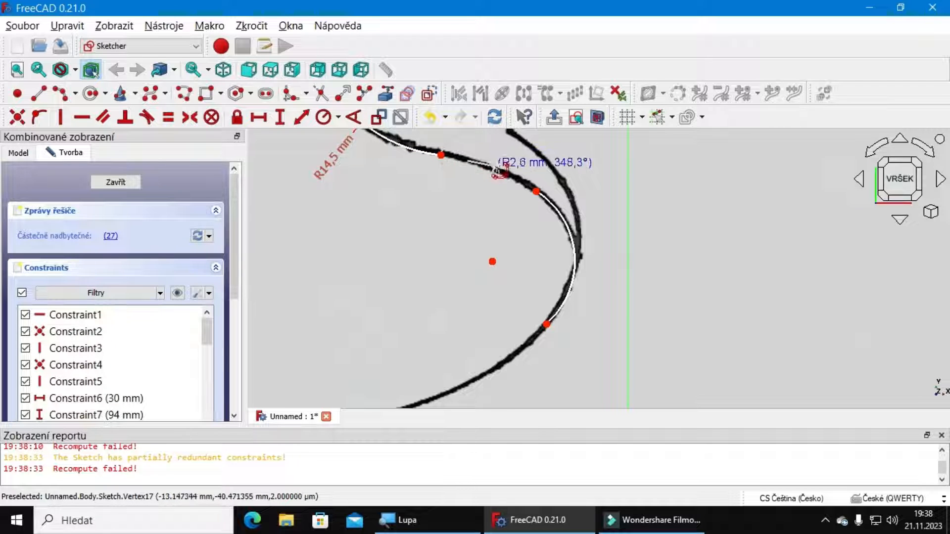
click(535, 191)
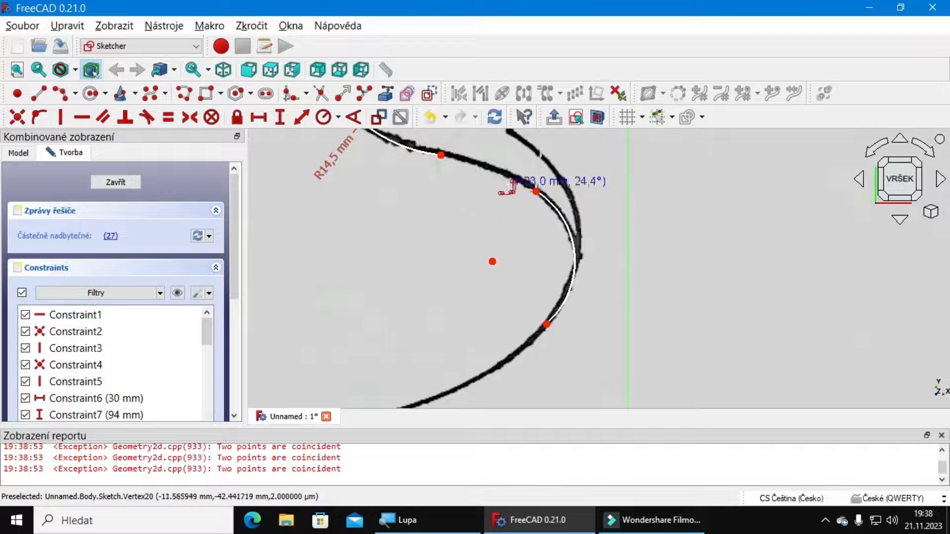
click(490, 167)
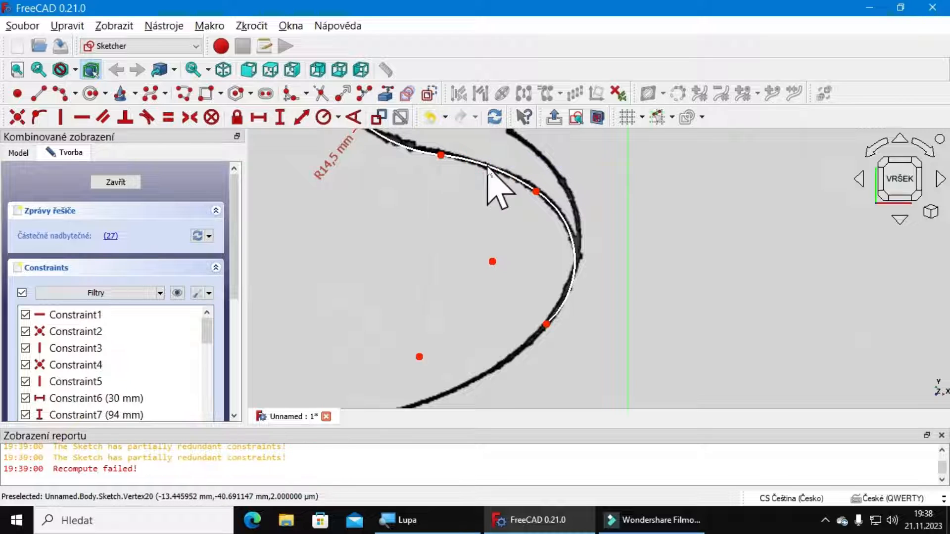
right_click(604, 161)
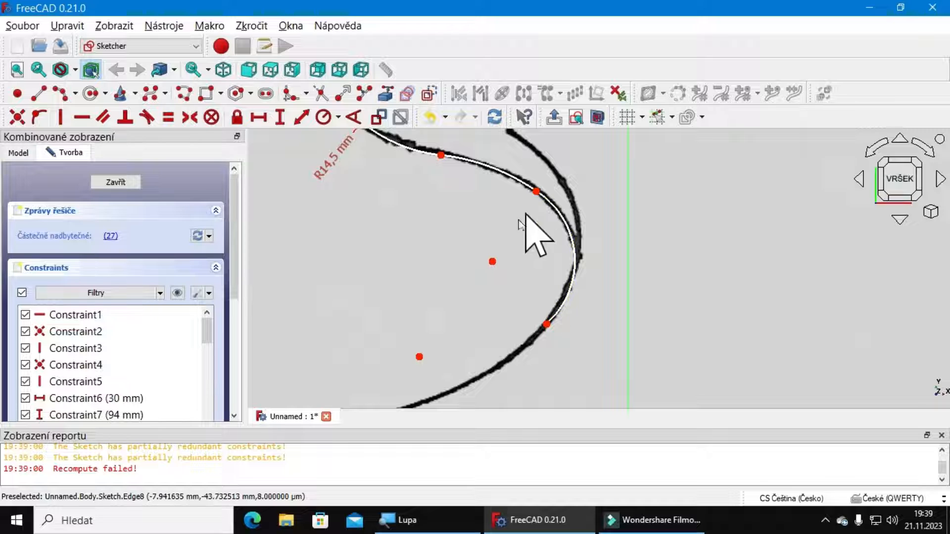
Step: Try to constrain the radius of the connecting arc between the R14.5 arc and the bend arc to 19.6 mm, repeating the attempt once
click(493, 173)
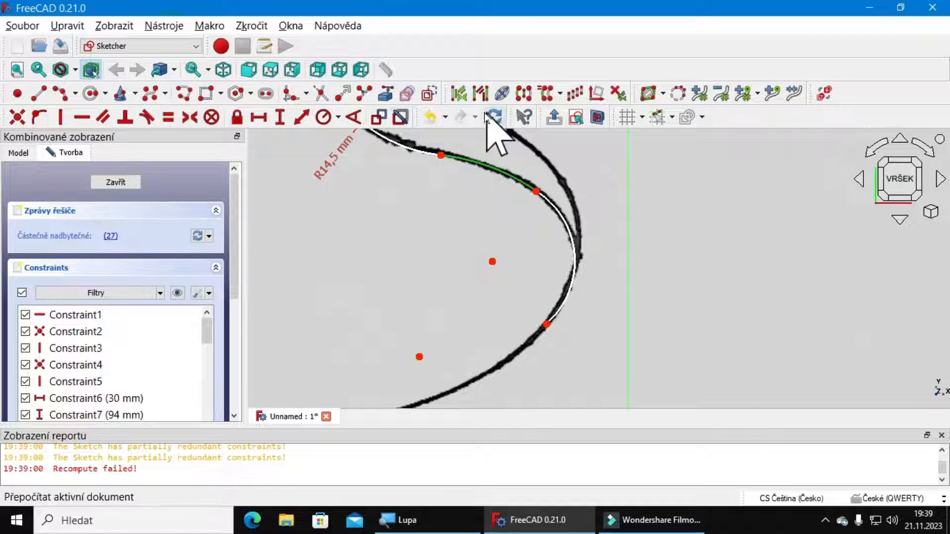
click(323, 117)
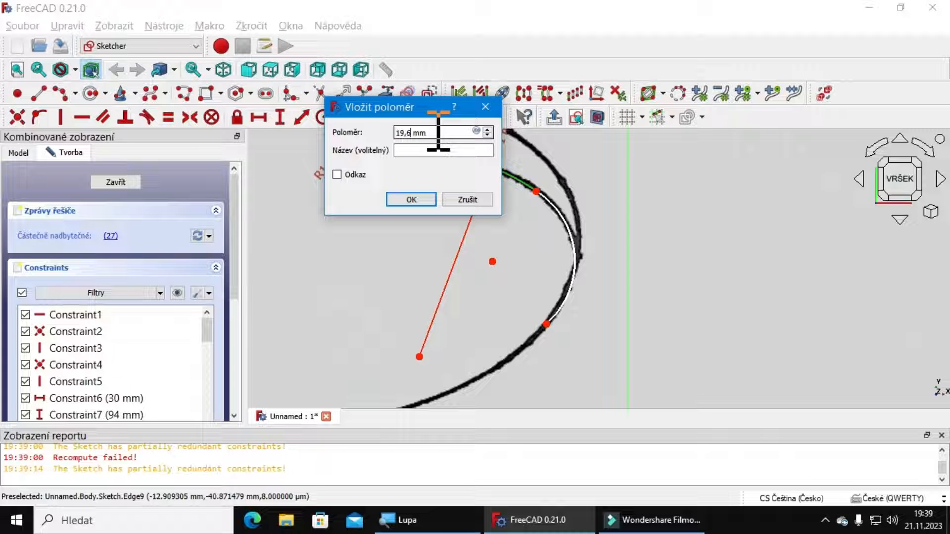
key(Return)
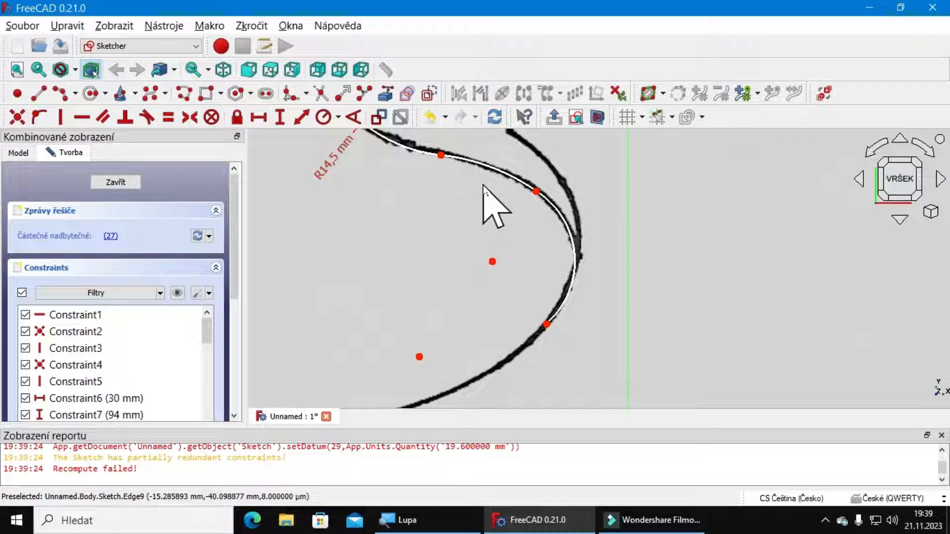
mouse_move(453, 218)
middle_down()
mouse_move(498, 263)
mouse_move(548, 275)
middle_up()
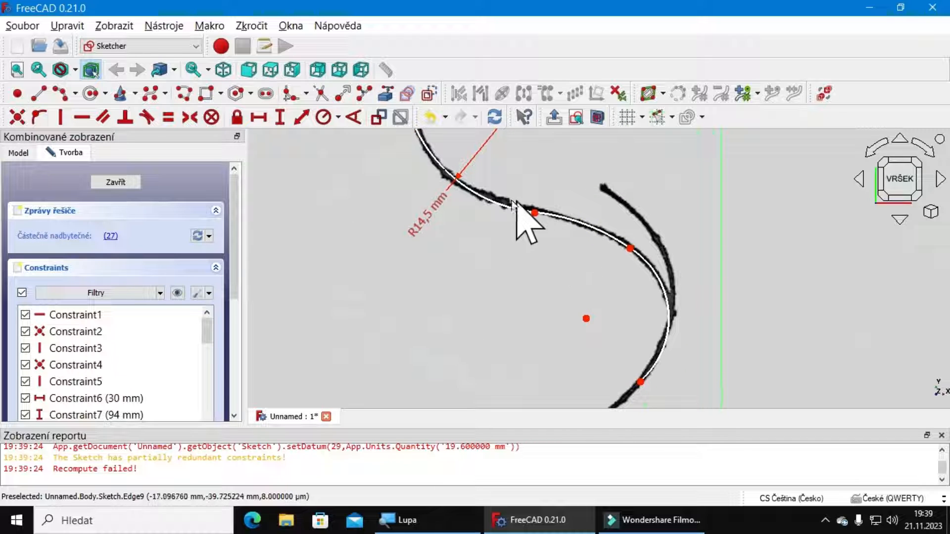
click(589, 229)
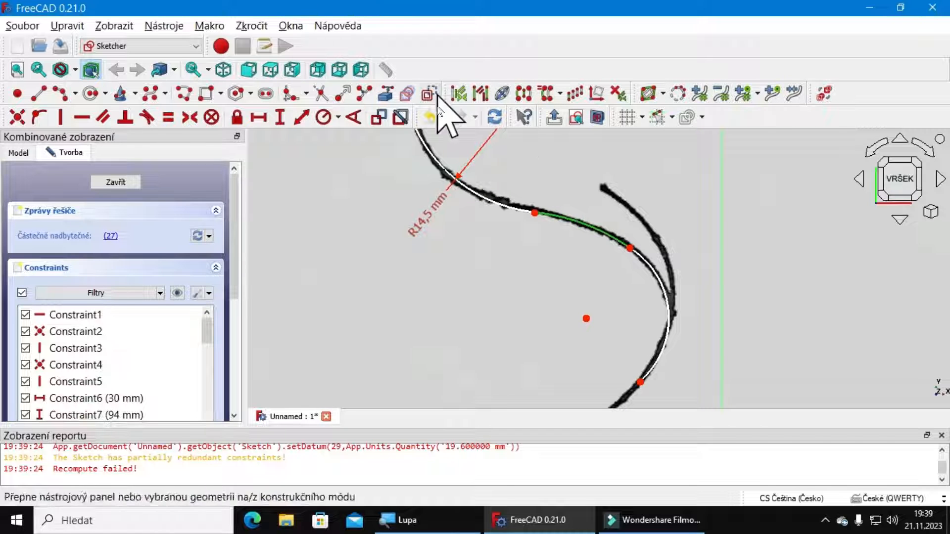
click(326, 119)
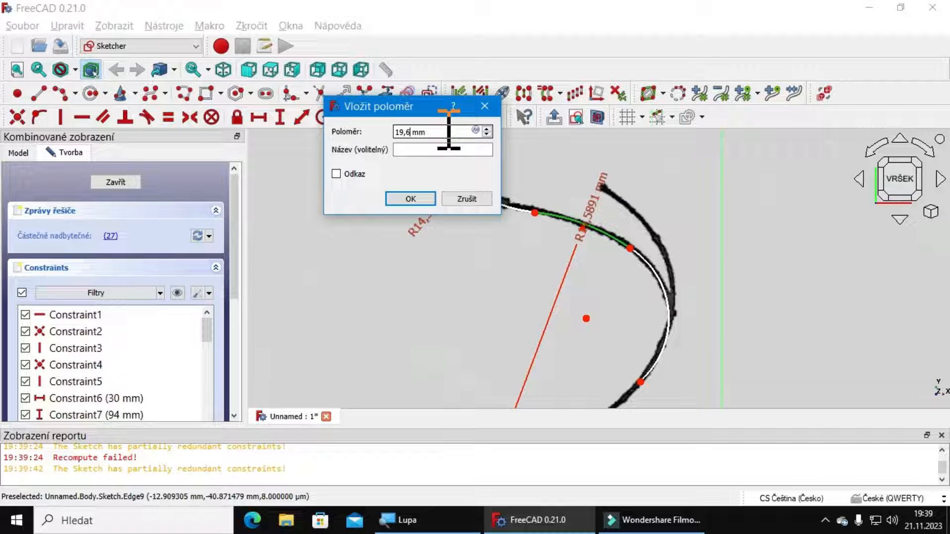
key(Return)
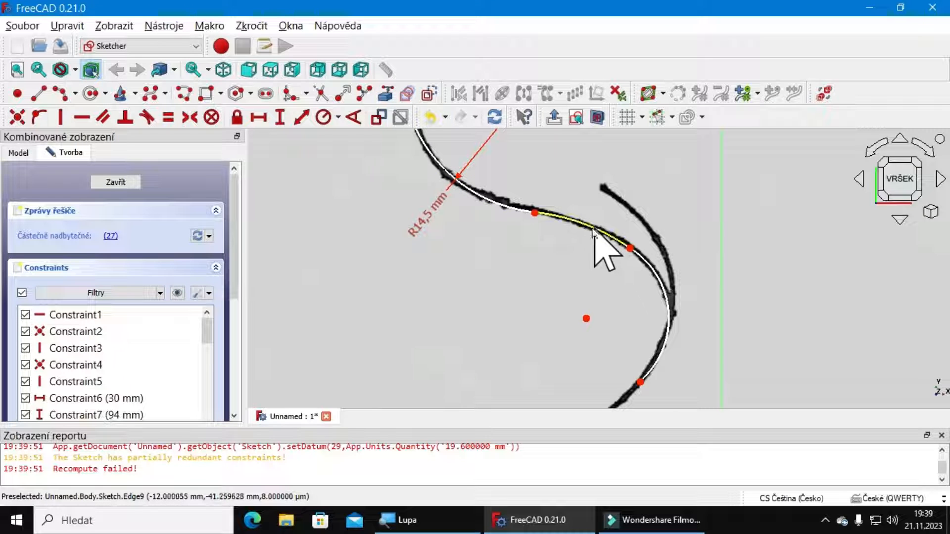
Step: Try to constrain the bend arc's radius to 8 mm
click(670, 318)
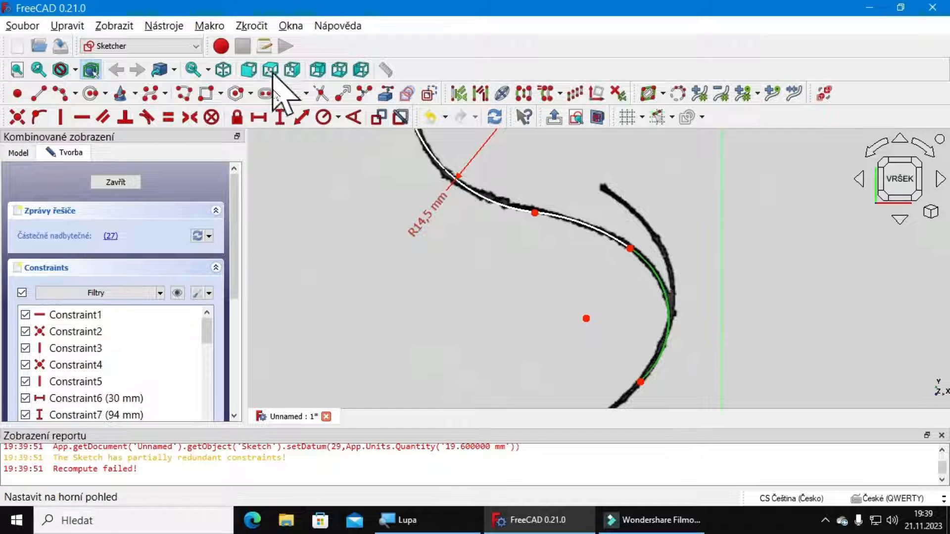
click(325, 119)
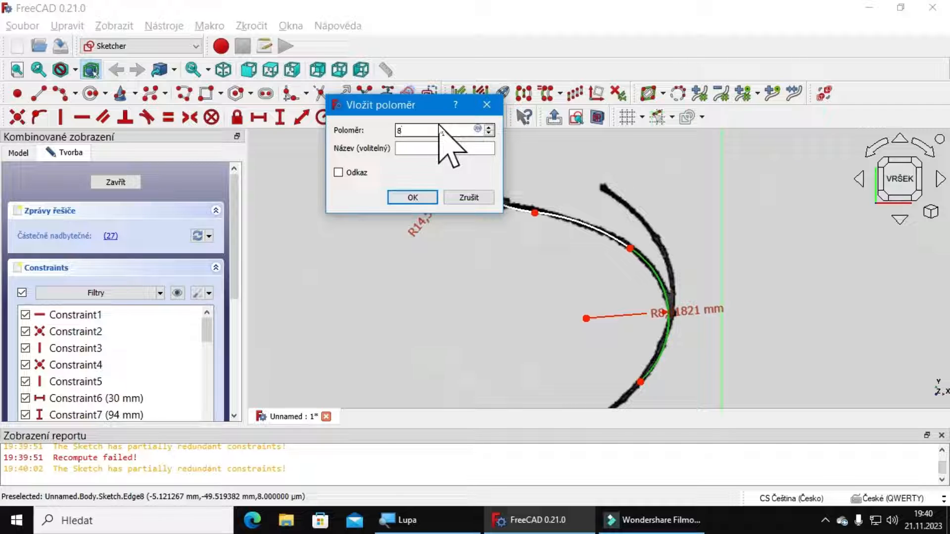
key(Return)
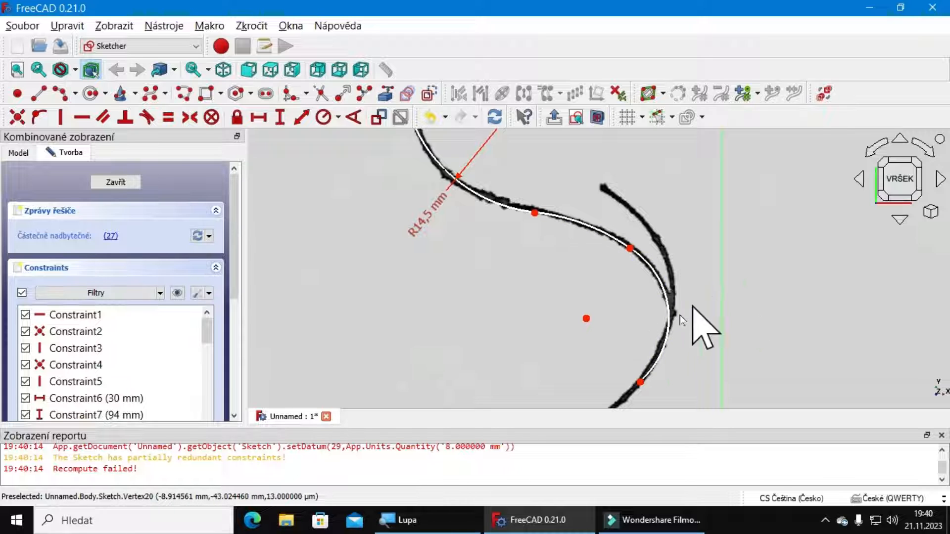
Step: Select the bend arc's centre point together with the sketch origin for a distance constraint
scroll(515, 320, down, 4)
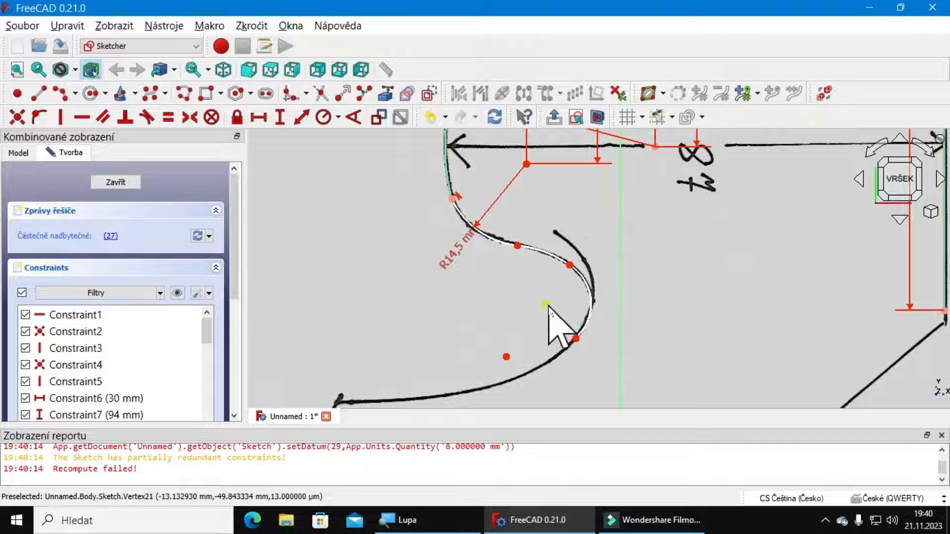
mouse_move(661, 259)
middle_down()
mouse_move(668, 252)
mouse_move(708, 303)
middle_up()
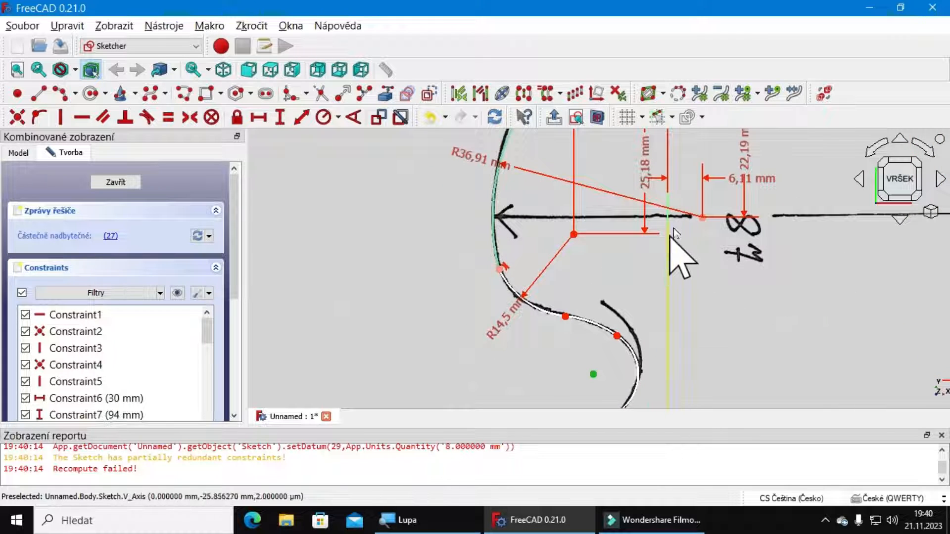
scroll(651, 297, down, 3)
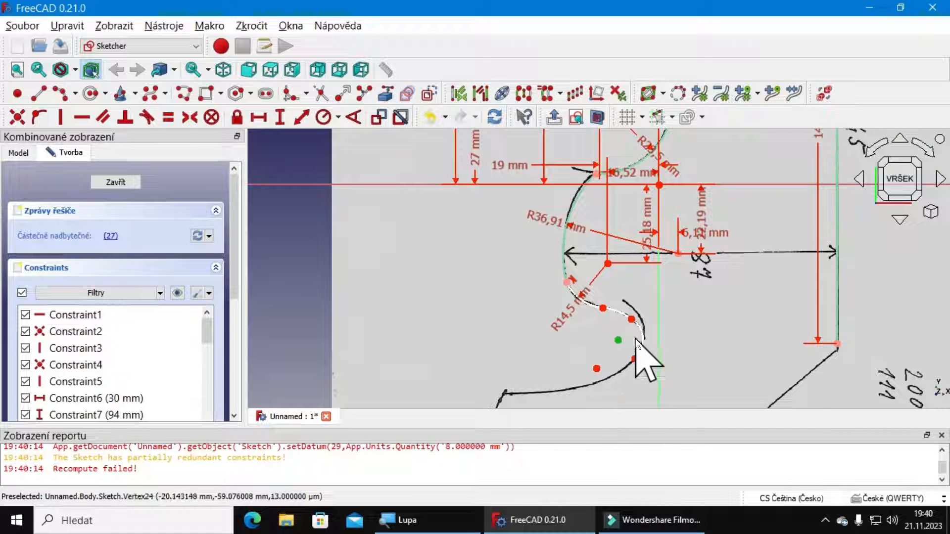
click(659, 184)
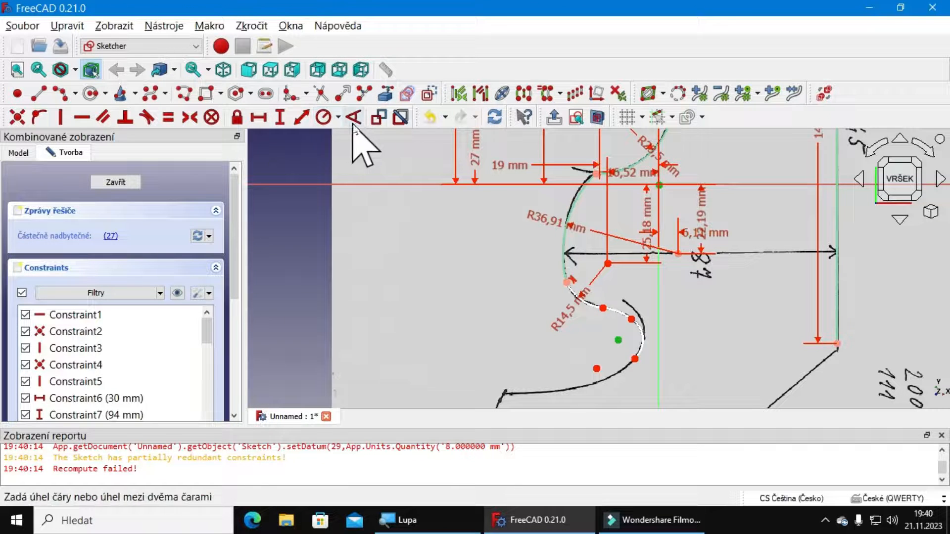
Step: Try to constrain the lower arc centre's horizontal and vertical distances from the sketch origin
click(258, 117)
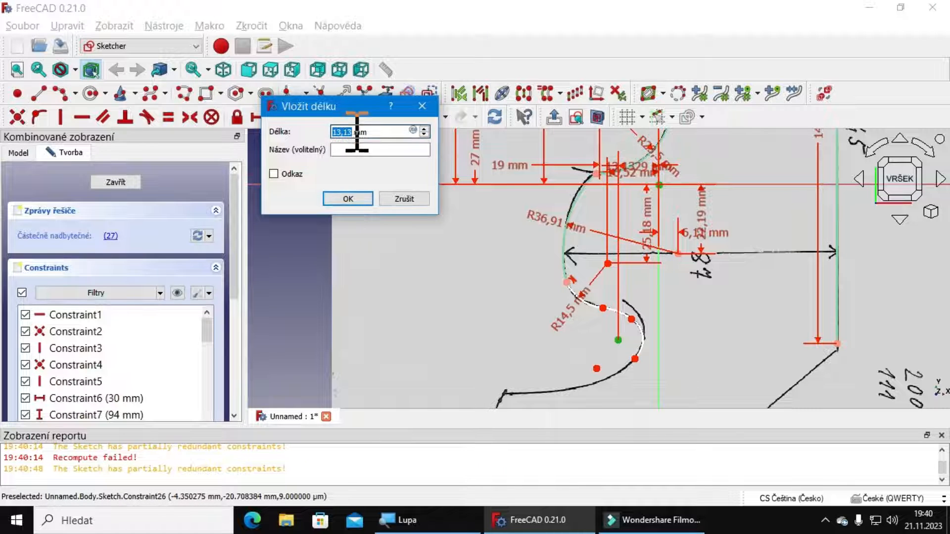
click(348, 199)
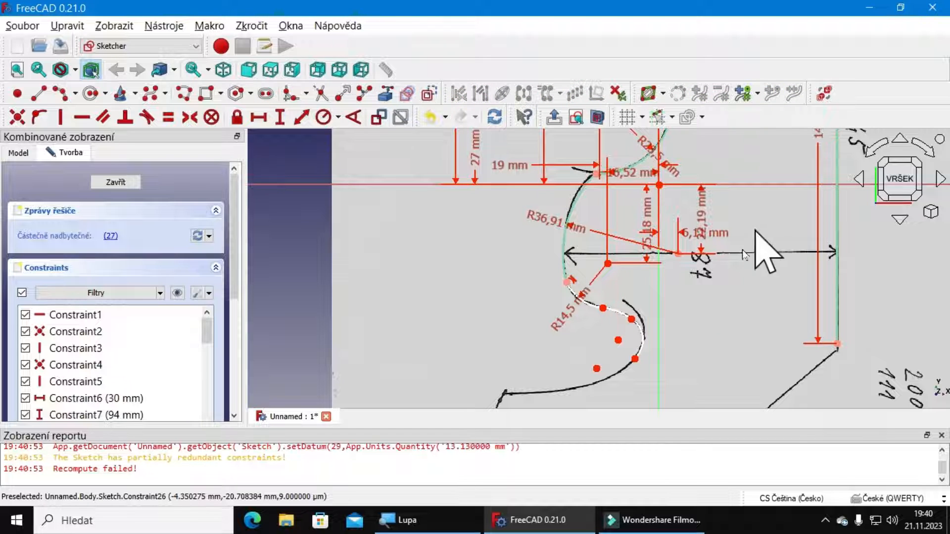
click(619, 340)
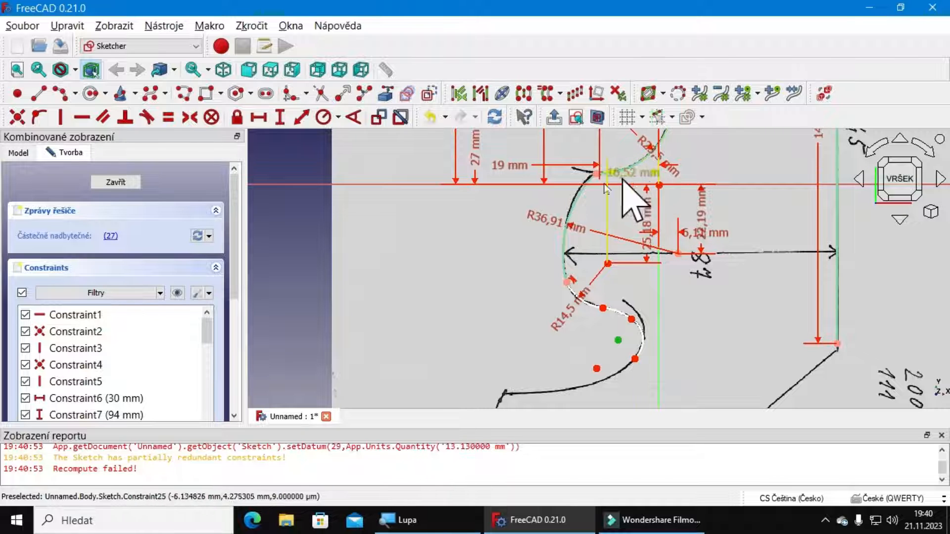
click(586, 198)
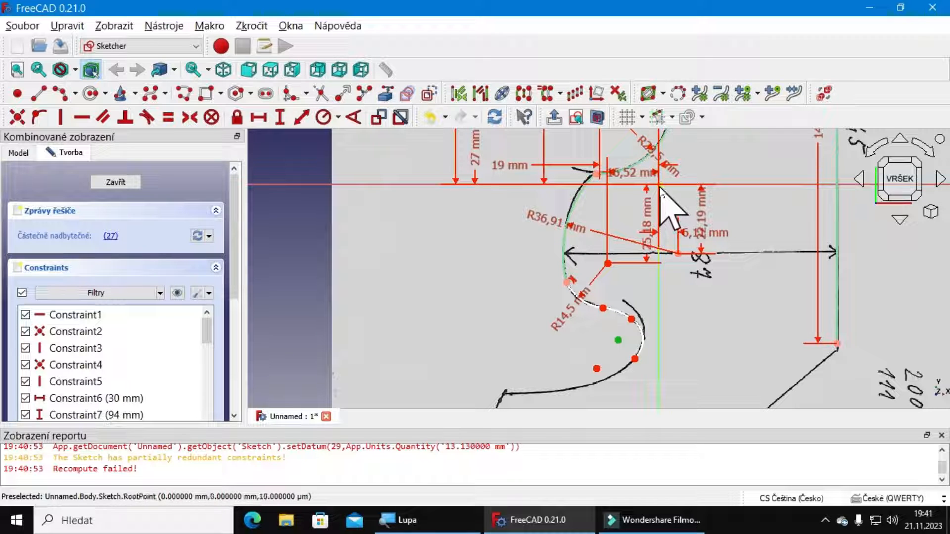
click(660, 189)
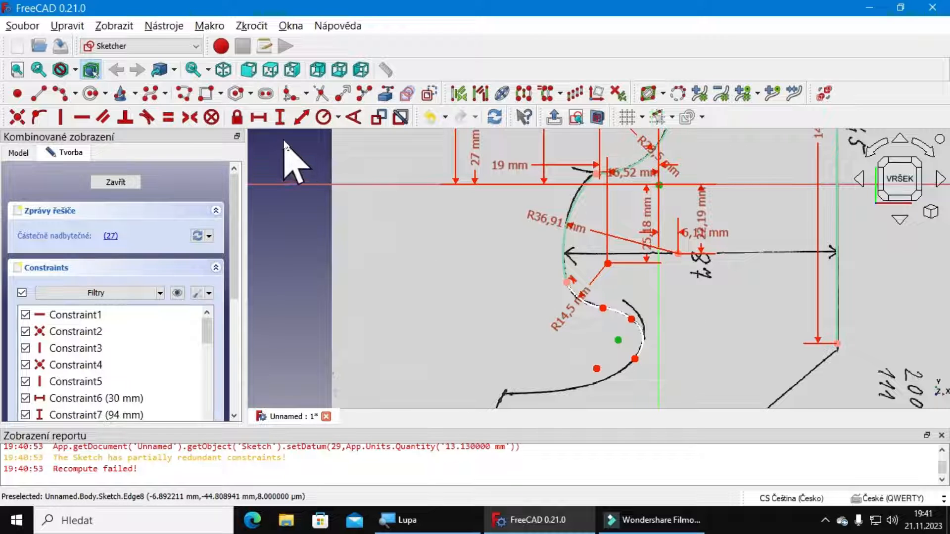
click(280, 118)
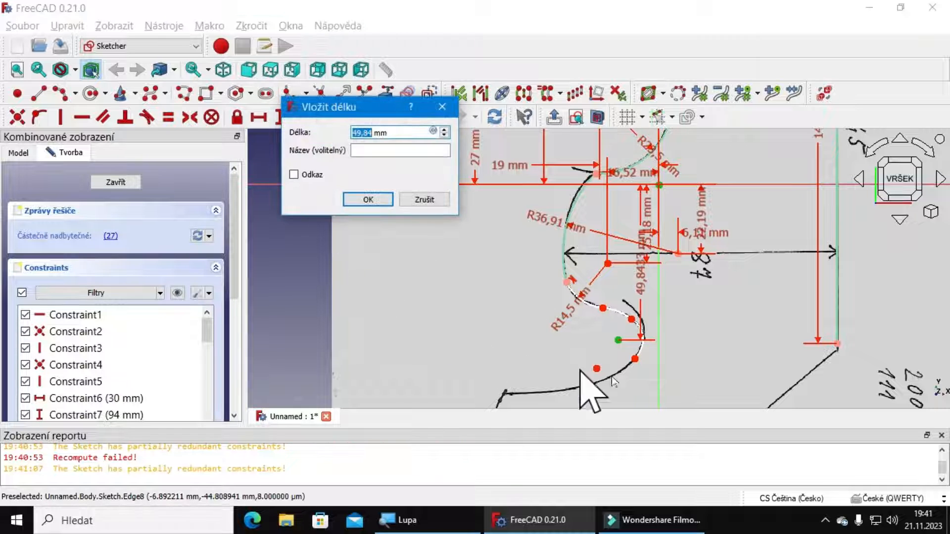
click(367, 195)
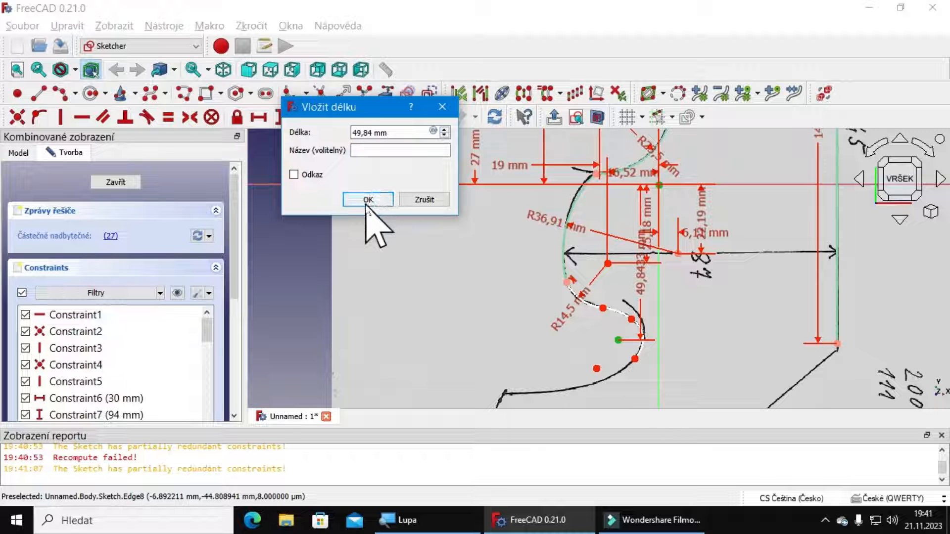
click(369, 198)
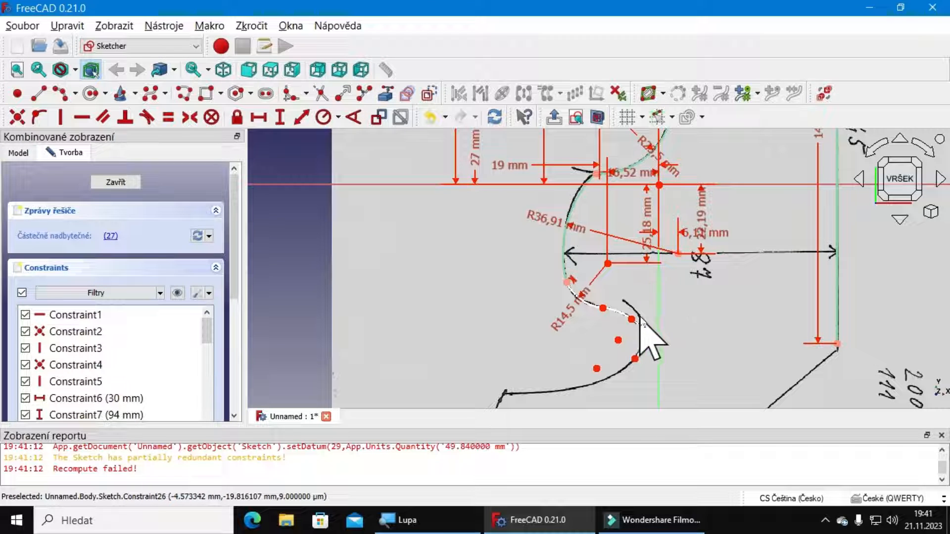
Step: Find the redundant tangent constraint, Constraint27, in the sketch's constraints and delete it
click(110, 236)
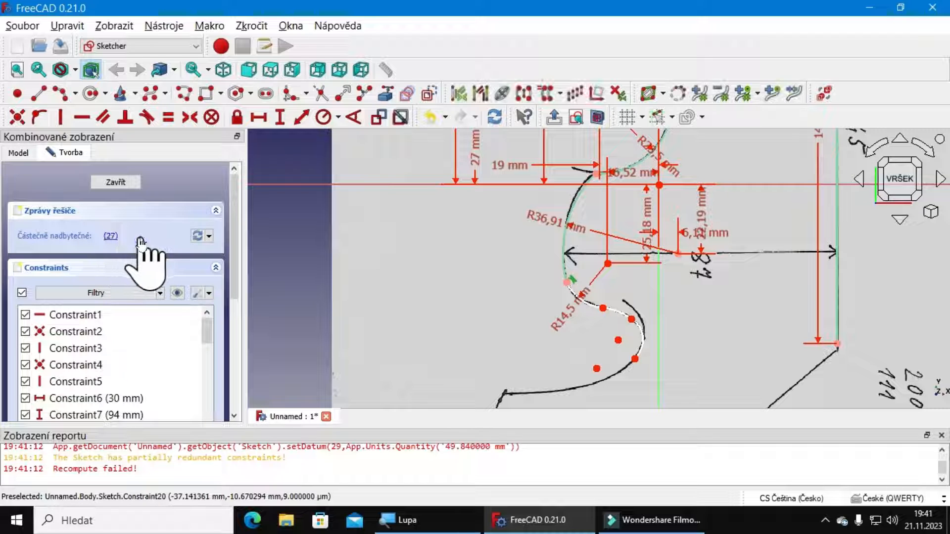
scroll(121, 318, down, 4)
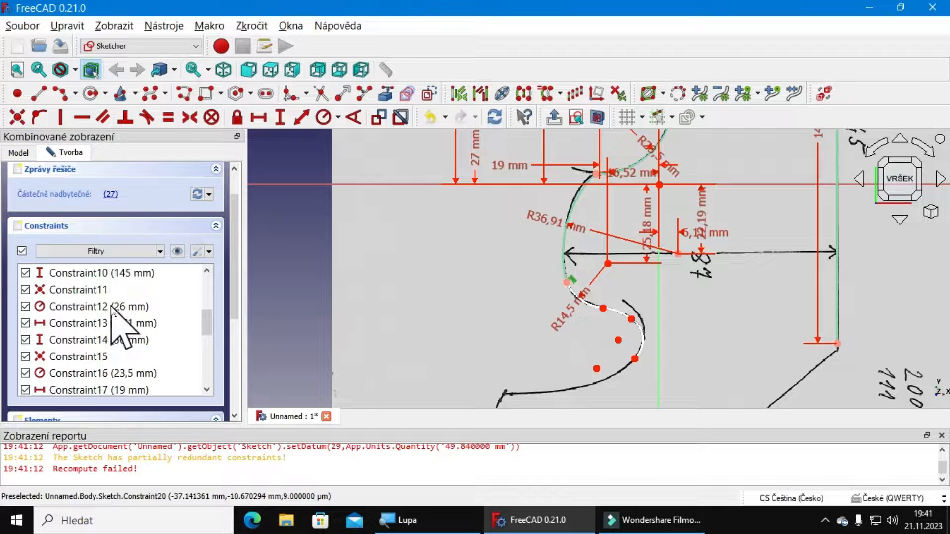
scroll(110, 323, down, 1)
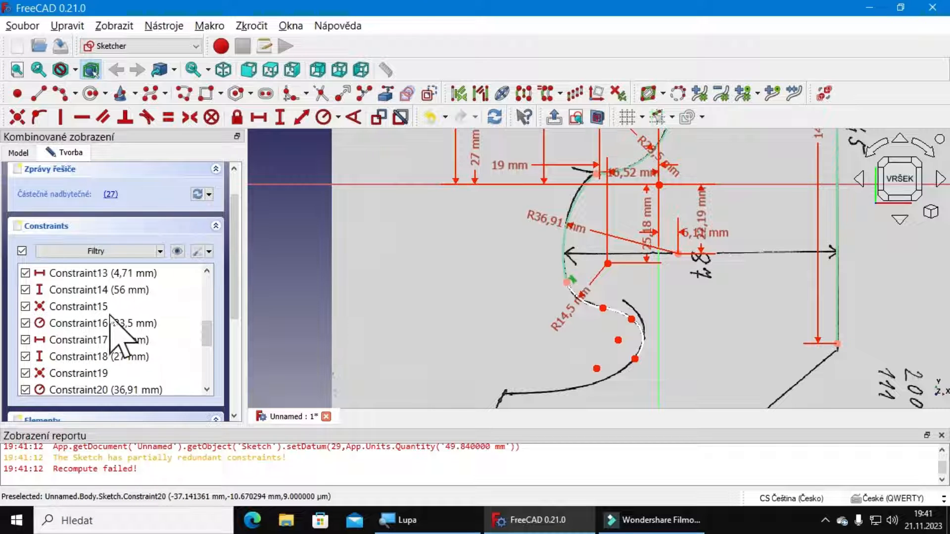
scroll(126, 319, down, 3)
scroll(126, 320, down, 1)
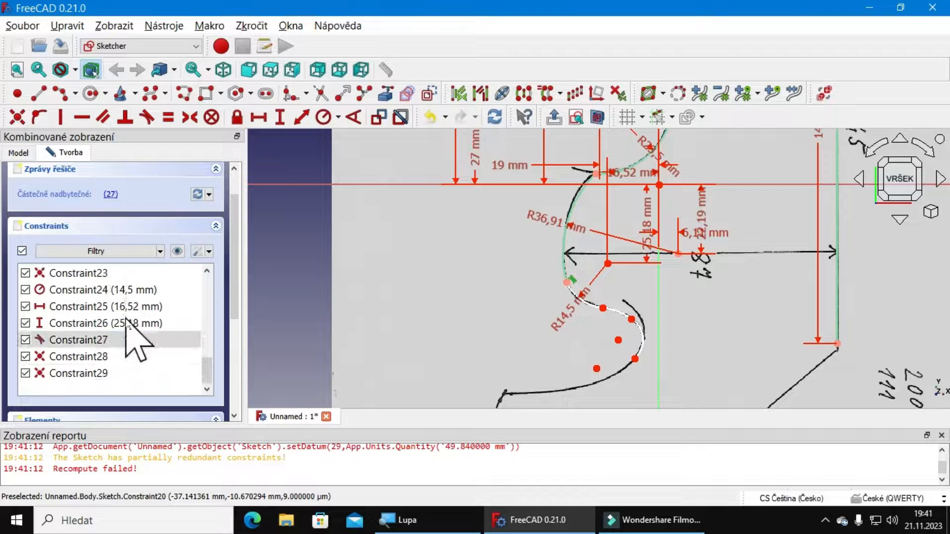
double_click(81, 340)
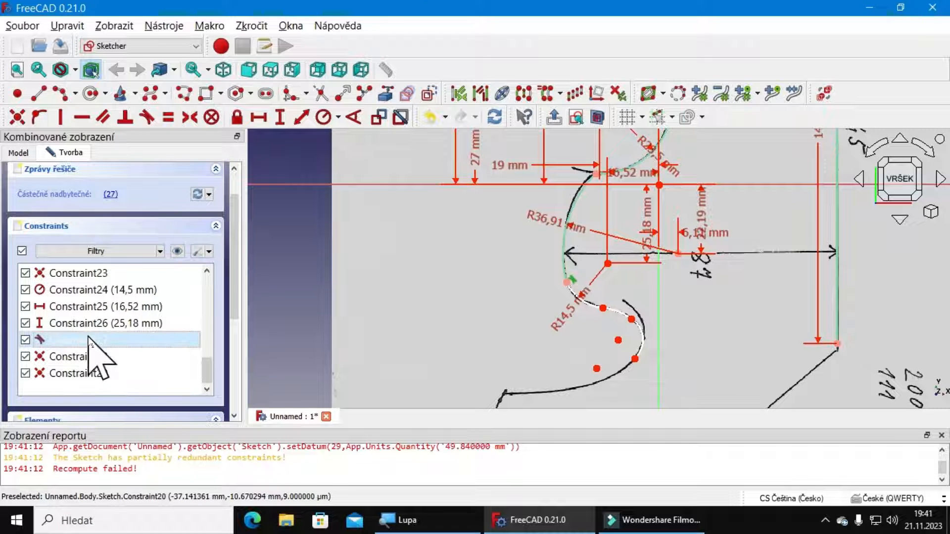
key(Delete)
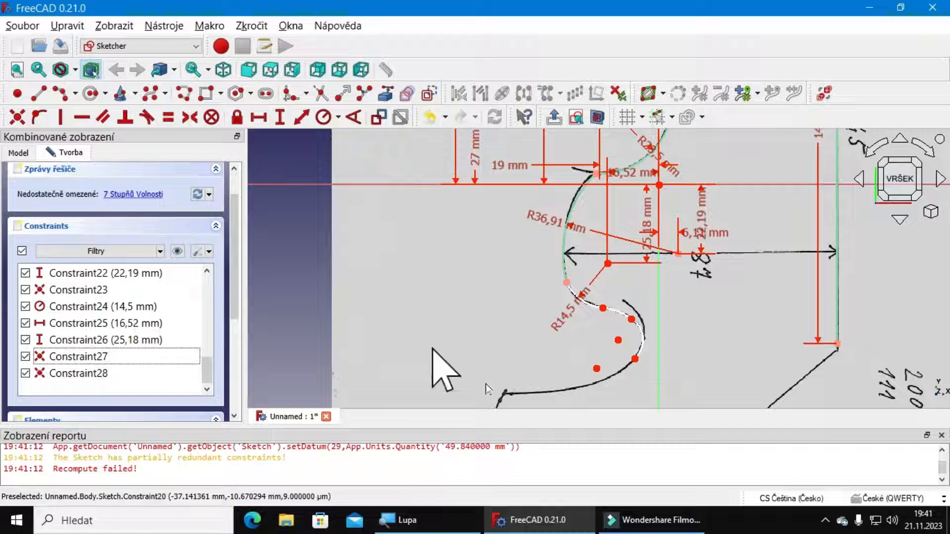
Step: Dimension the horizontal distance from the lower arc's centre to the origin and place the dimension text clear of the curves
click(618, 340)
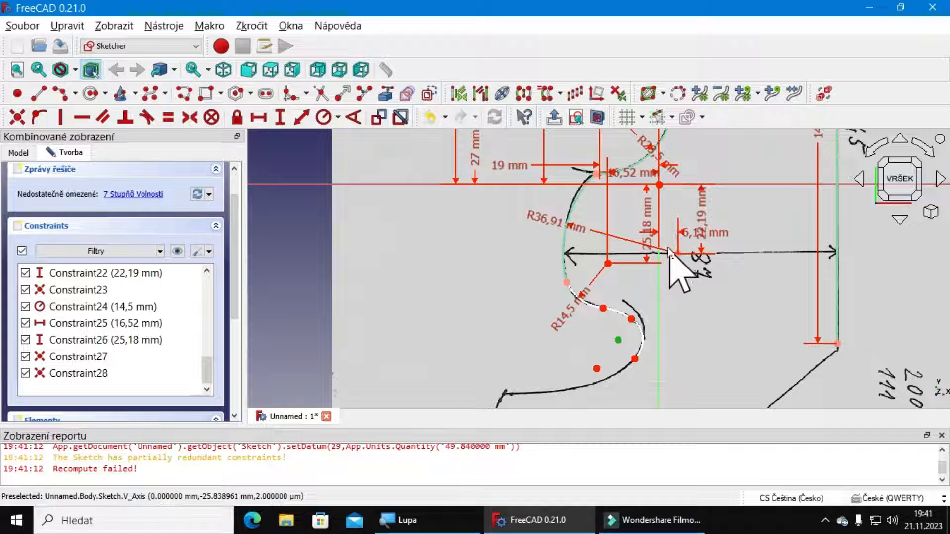
click(659, 186)
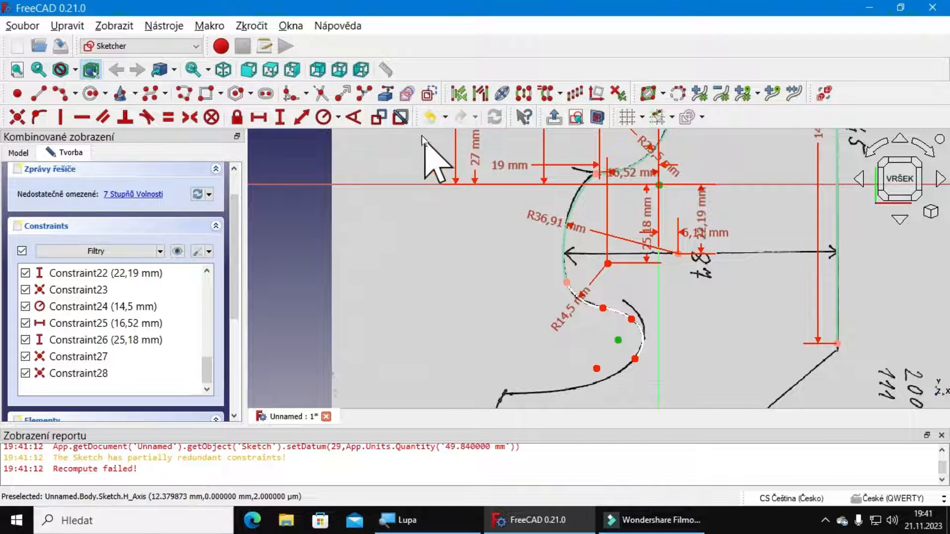
click(258, 118)
key(Return)
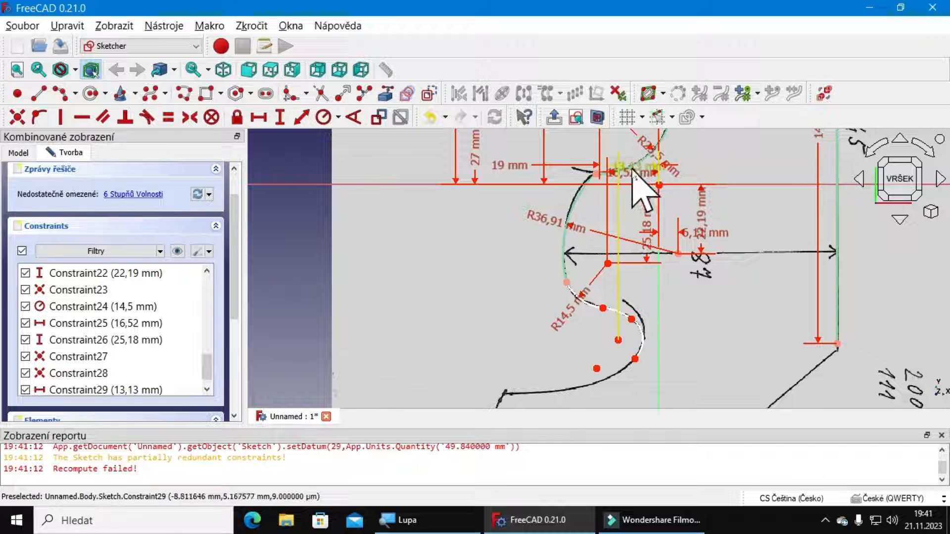
mouse_move(633, 176)
mouse_down()
mouse_move(654, 283)
mouse_move(685, 295)
mouse_move(684, 319)
mouse_move(684, 296)
mouse_move(692, 297)
mouse_move(652, 299)
mouse_move(705, 308)
mouse_up()
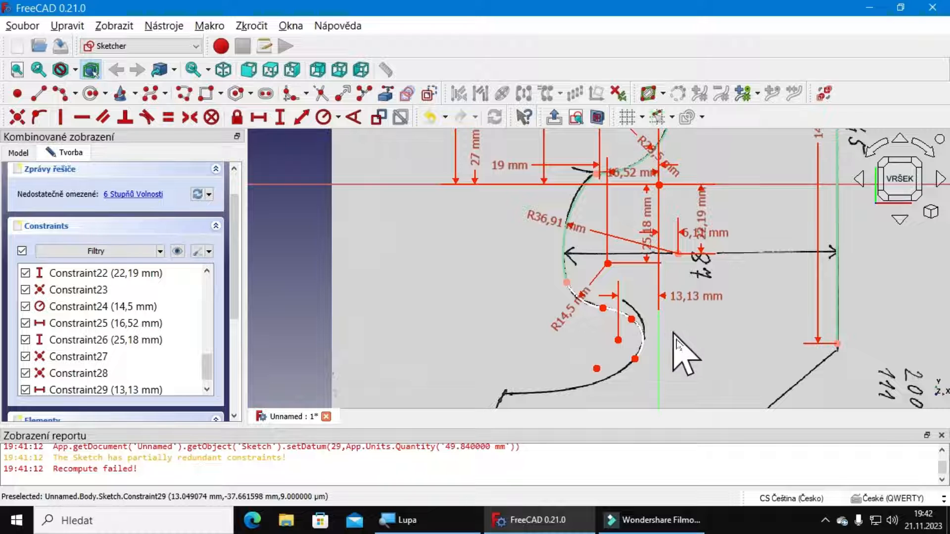
Step: Dimension the lower arc centre's vertical distance from the origin, move the dimension clear of the others, and set it to 50 mm
click(618, 341)
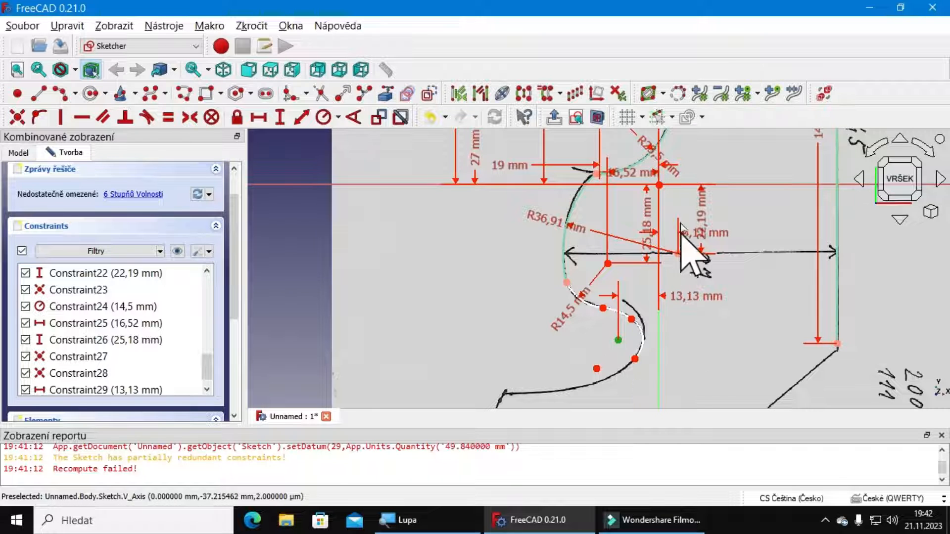
click(660, 186)
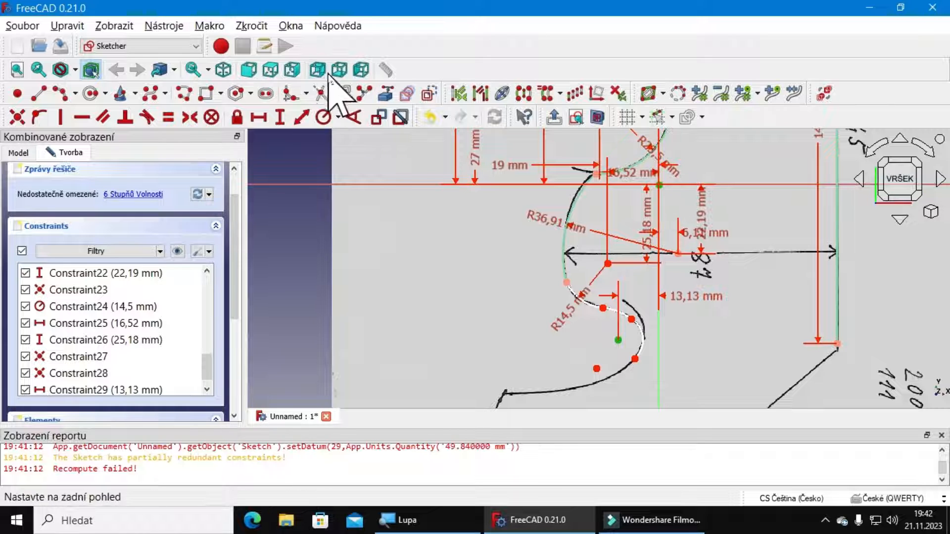
click(281, 117)
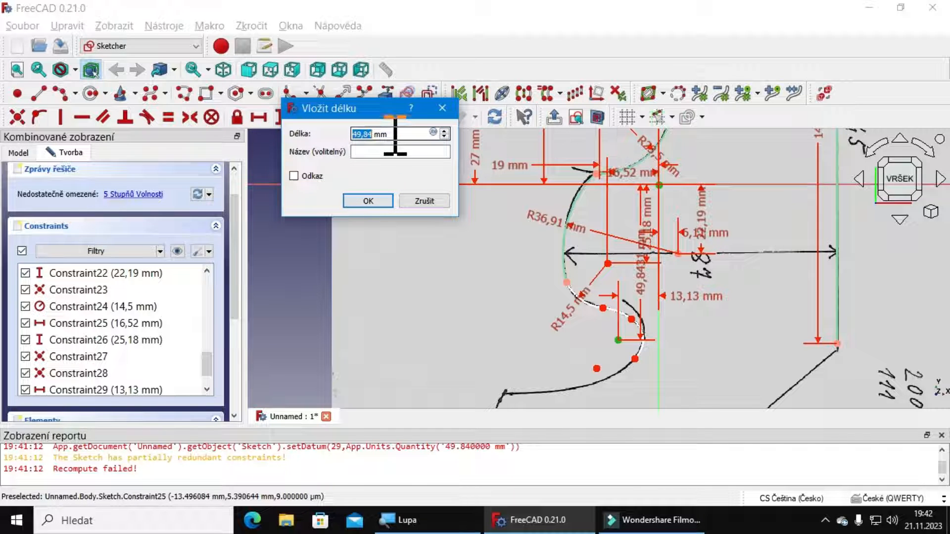
click(368, 200)
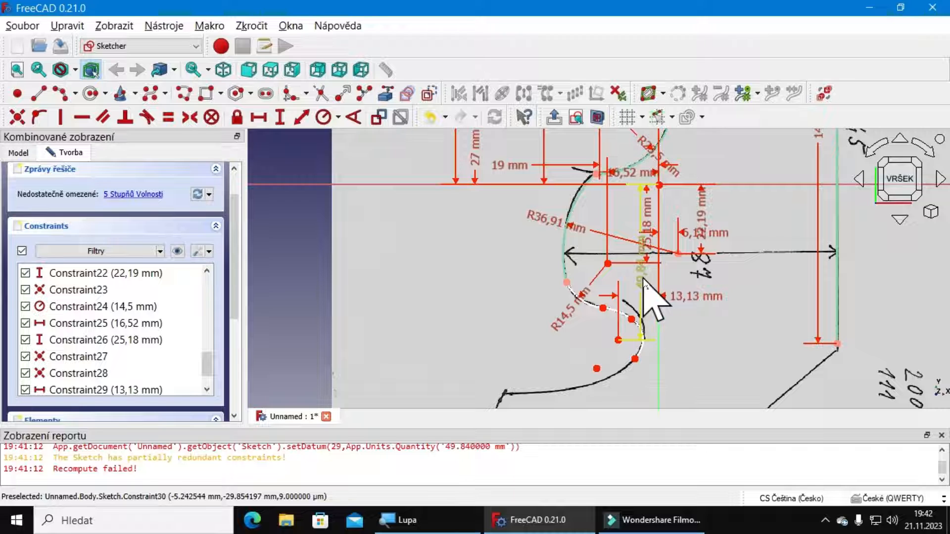
drag(644, 280, 740, 282)
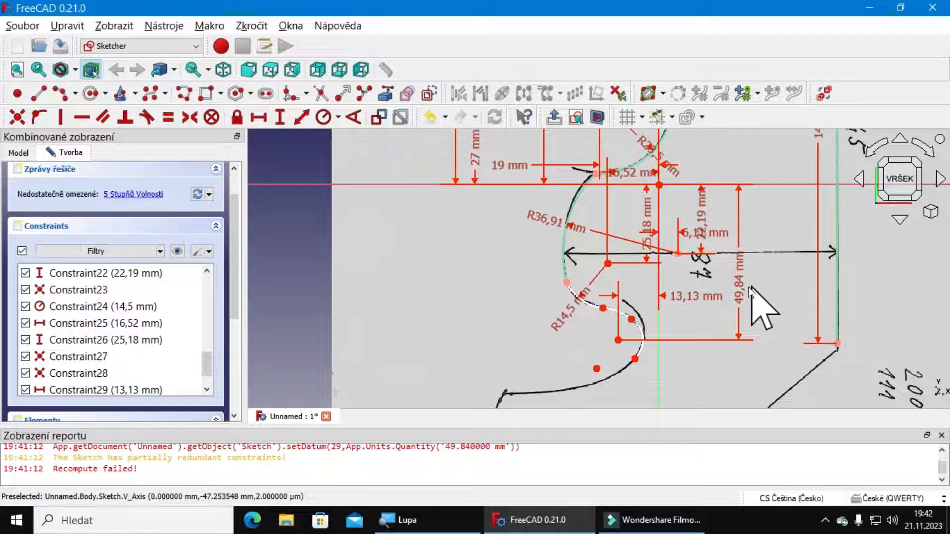
double_click(742, 293)
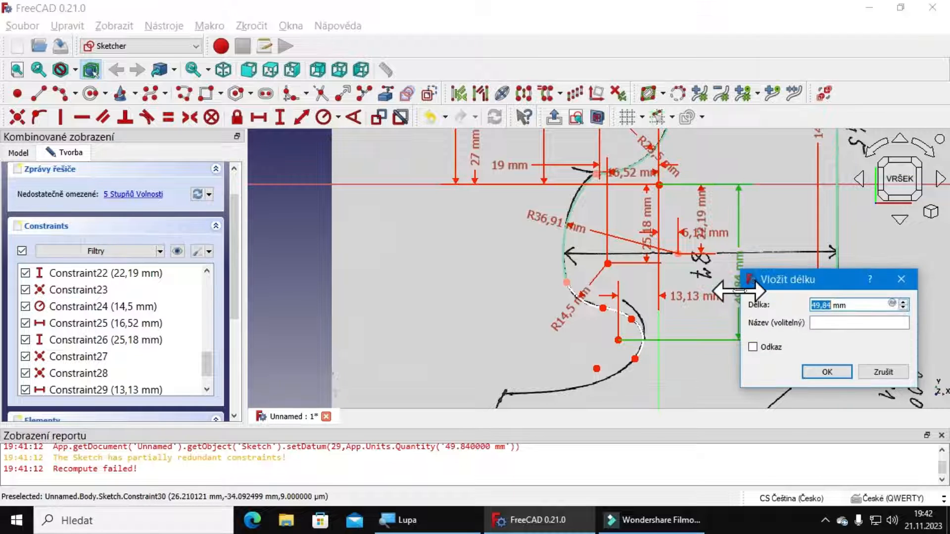
key(Return)
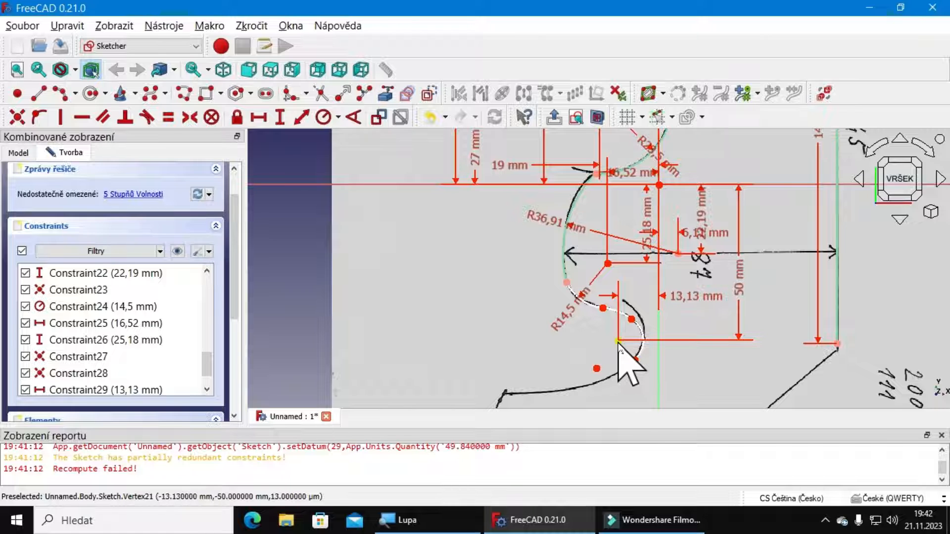
Step: Try to add a tangent constraint at the upper endpoint of the lower arc, and remove it again
click(638, 328)
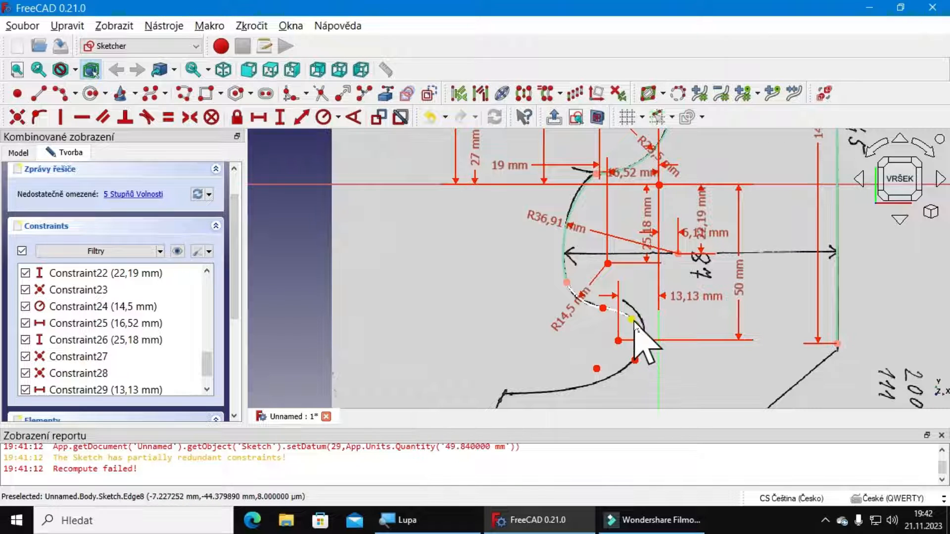
click(633, 321)
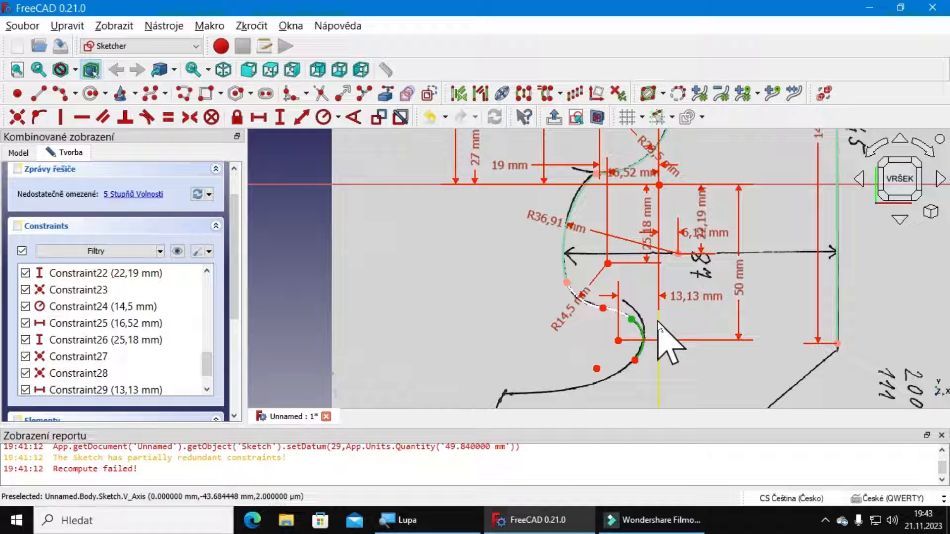
click(659, 322)
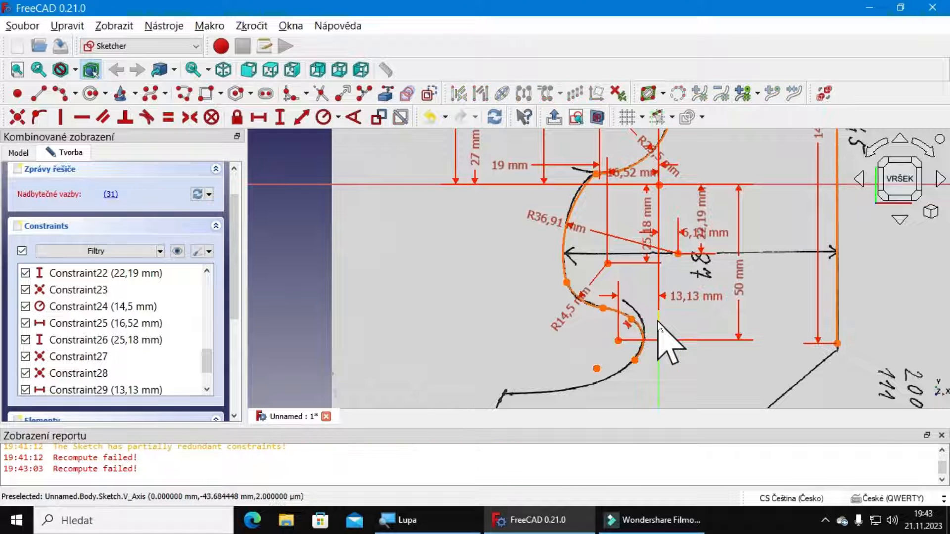
click(628, 325)
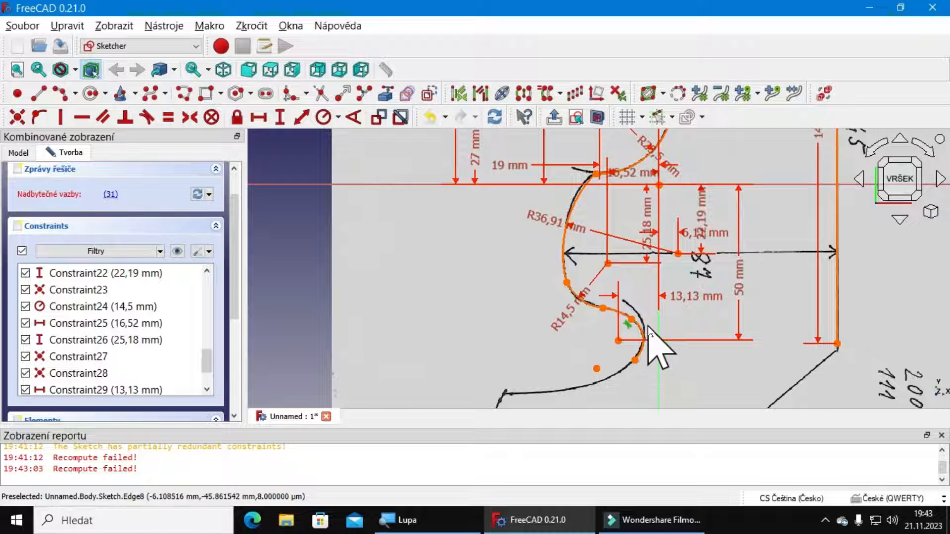
key(Delete)
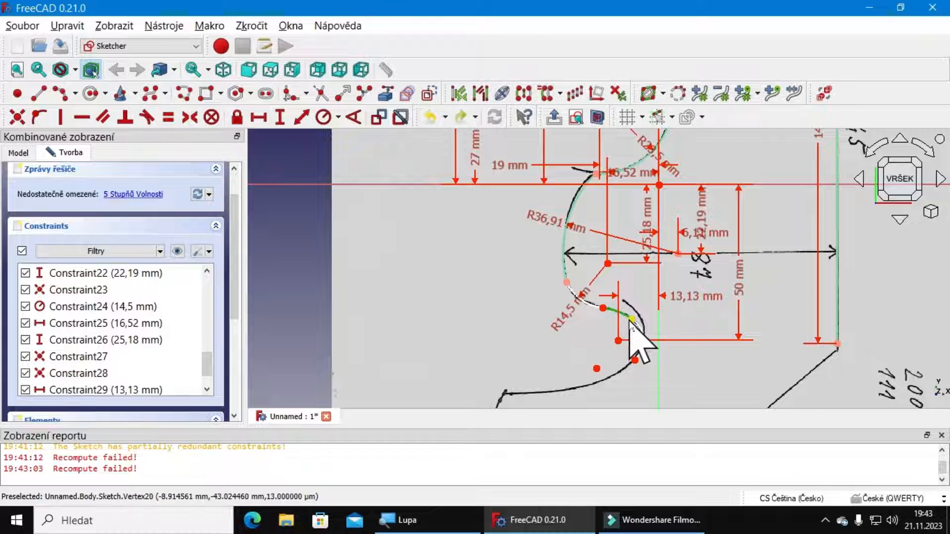
Step: Add tangent constraints at both endpoints of the short connecting curve between the R14.5 arc and the lower arc
click(633, 320)
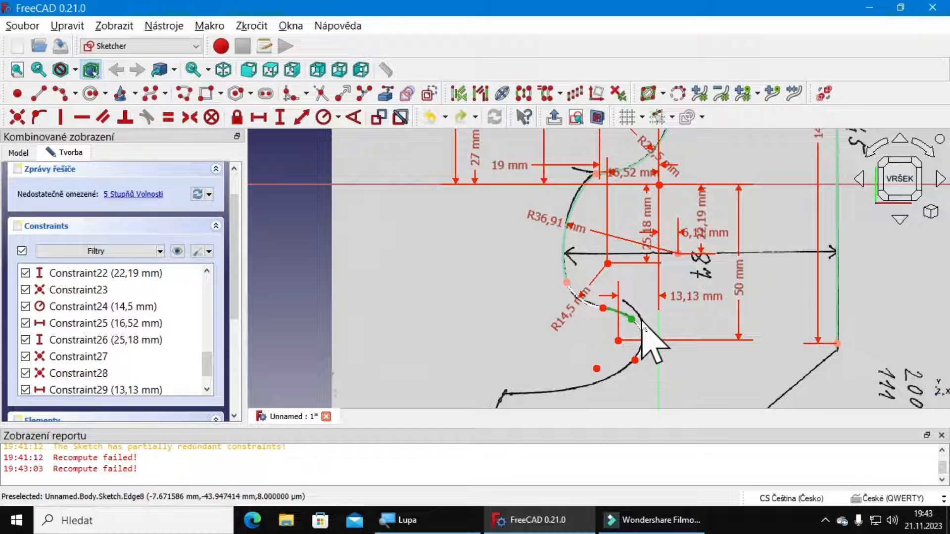
key(t)
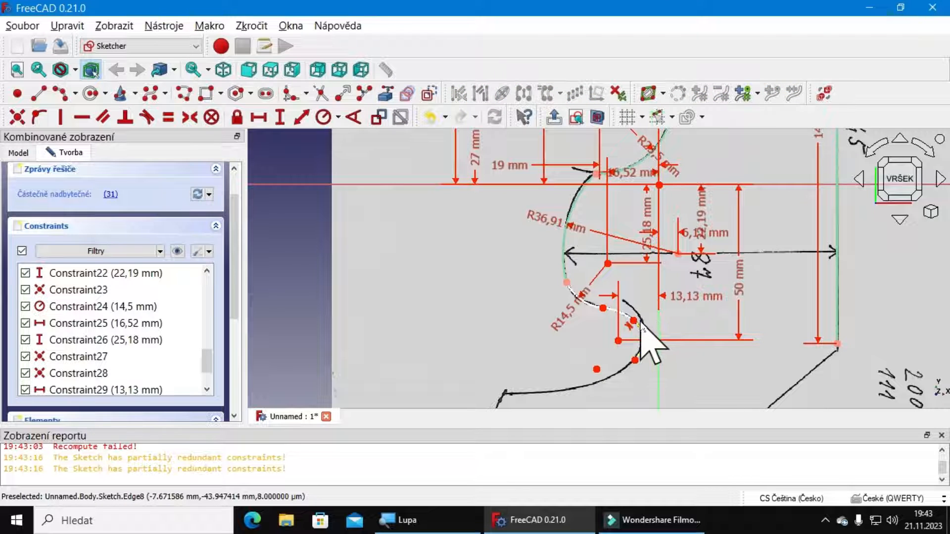
click(617, 313)
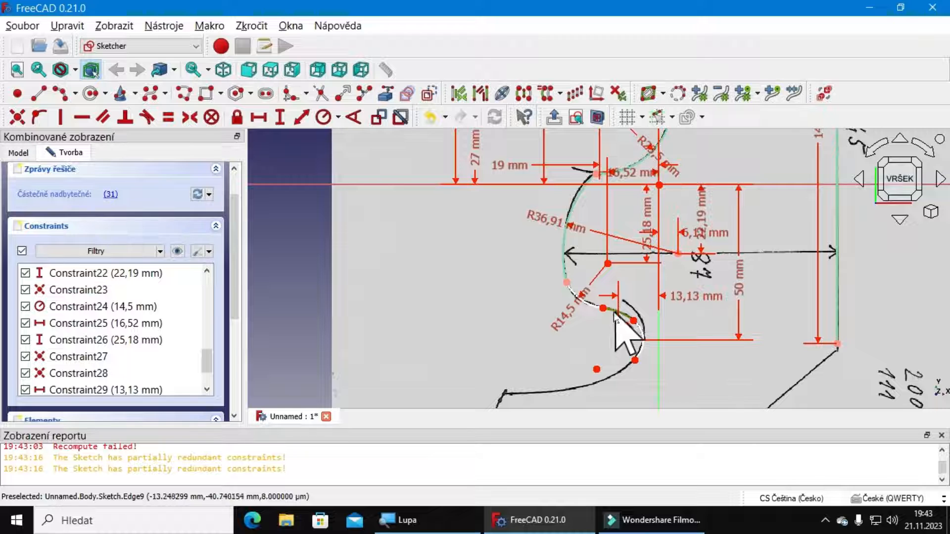
click(604, 308)
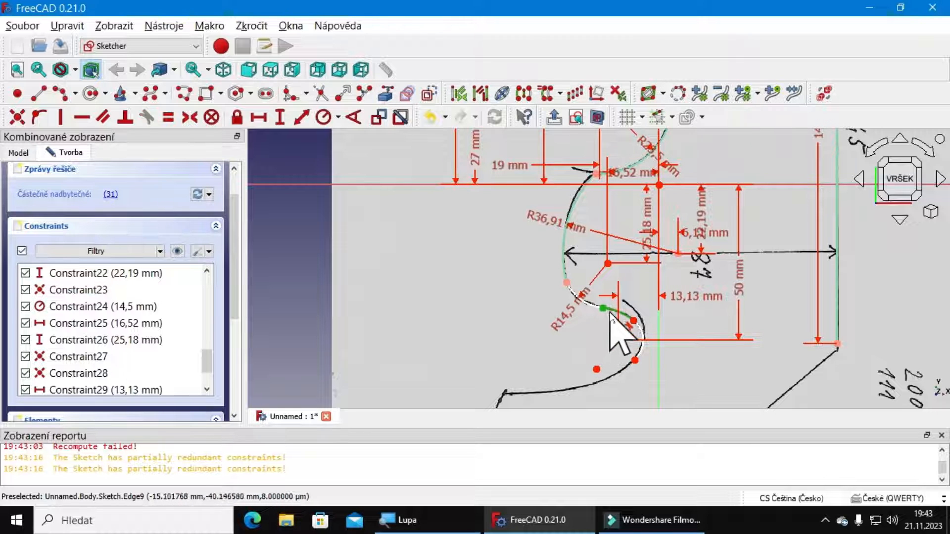
key(o)
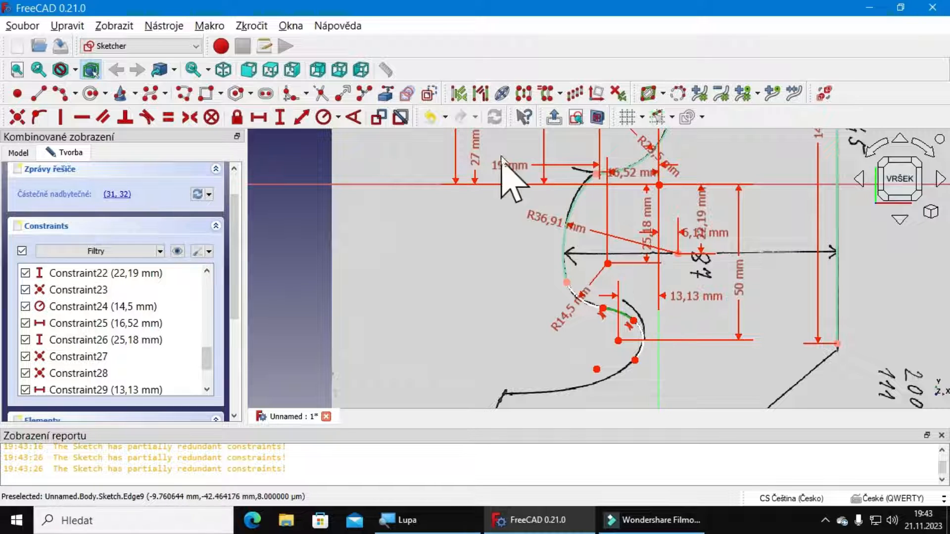
Step: Set the radius of the short connecting curve between the R14.5 arc and the lower arc to 20 mm and move its label clear
click(325, 118)
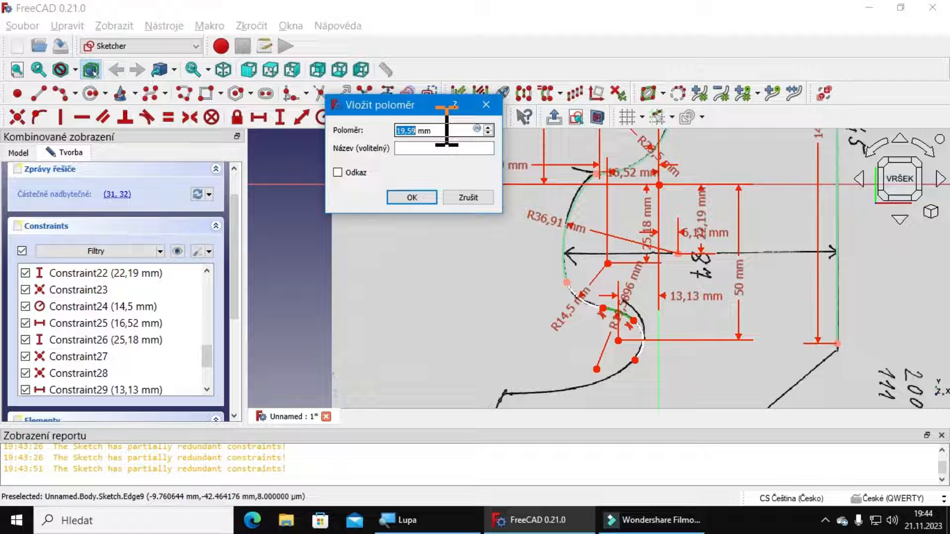
key(Return)
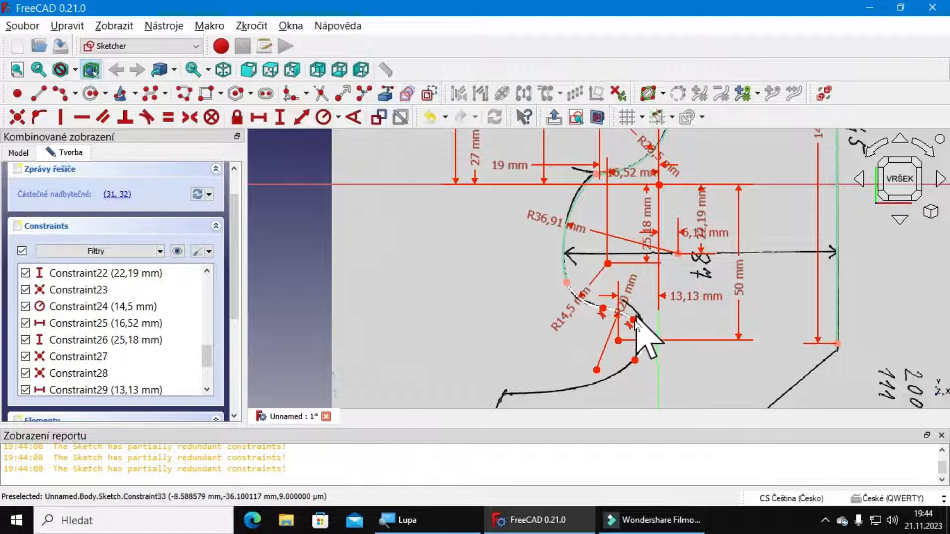
scroll(638, 327, up, 4)
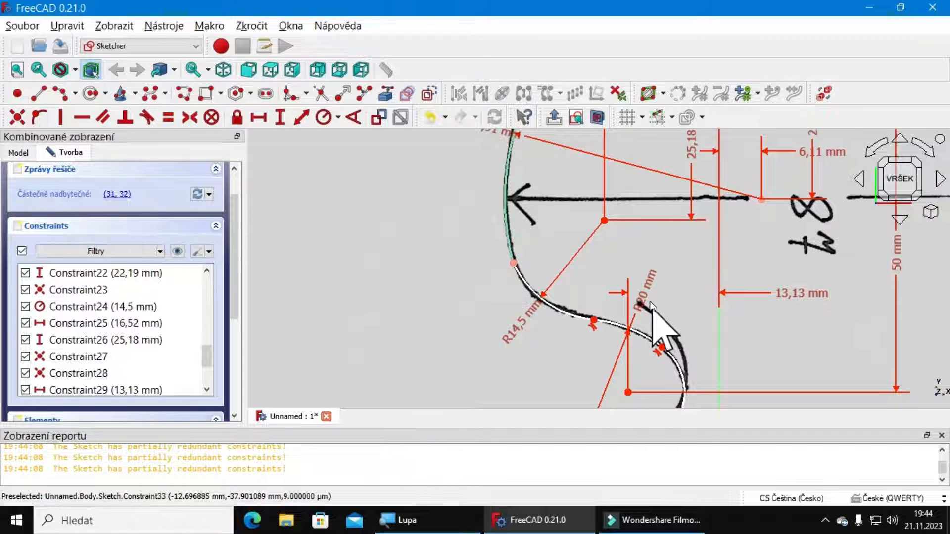
drag(649, 286, 669, 289)
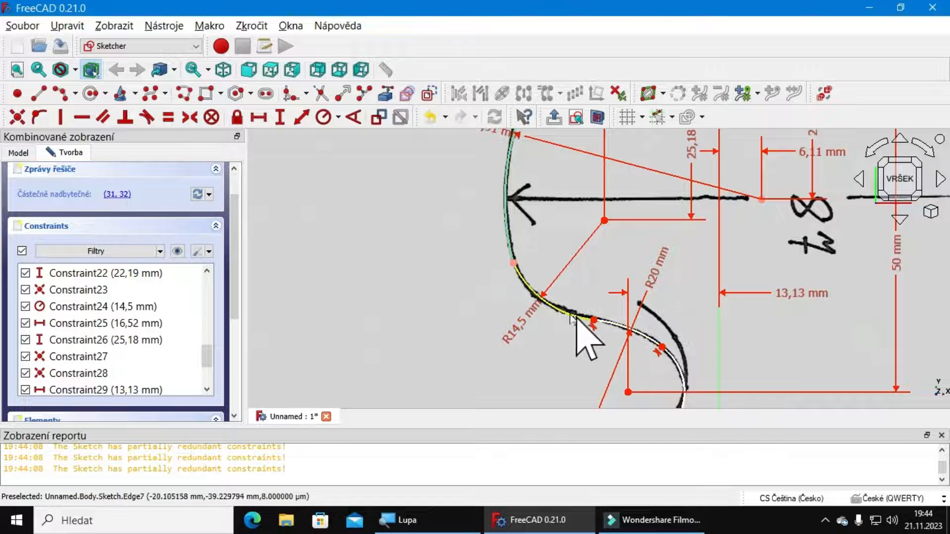
Step: Try to add a tangent constraint where the R36.91 arc meets the R14.5 arc, and remove it again
click(514, 264)
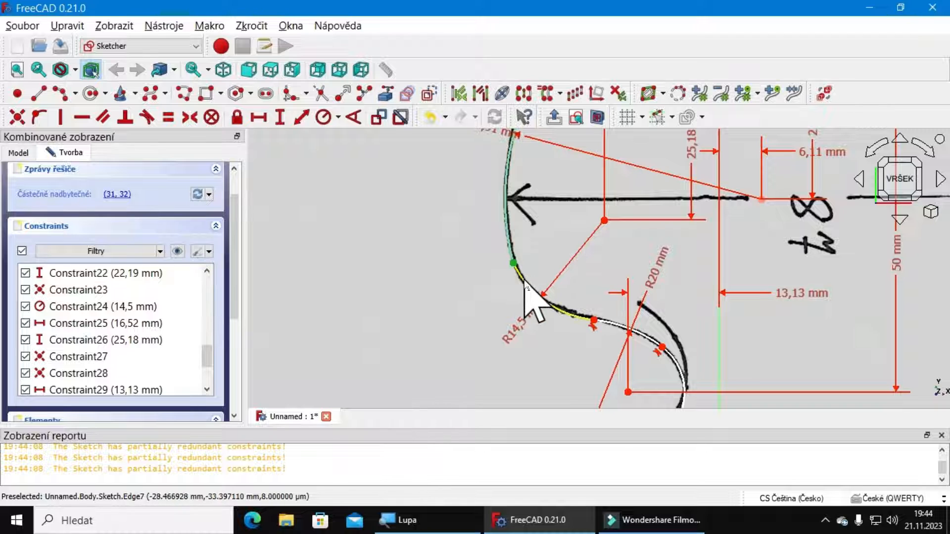
click(535, 277)
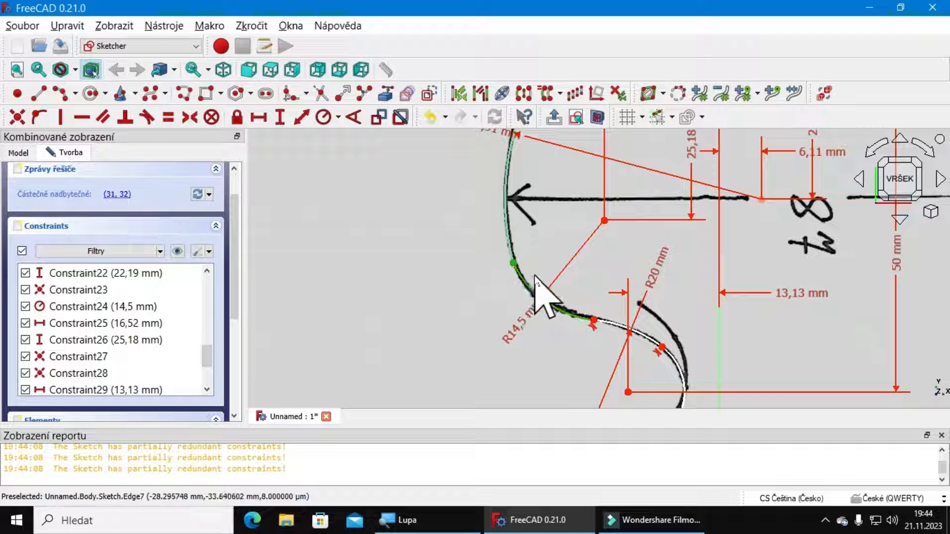
key(t)
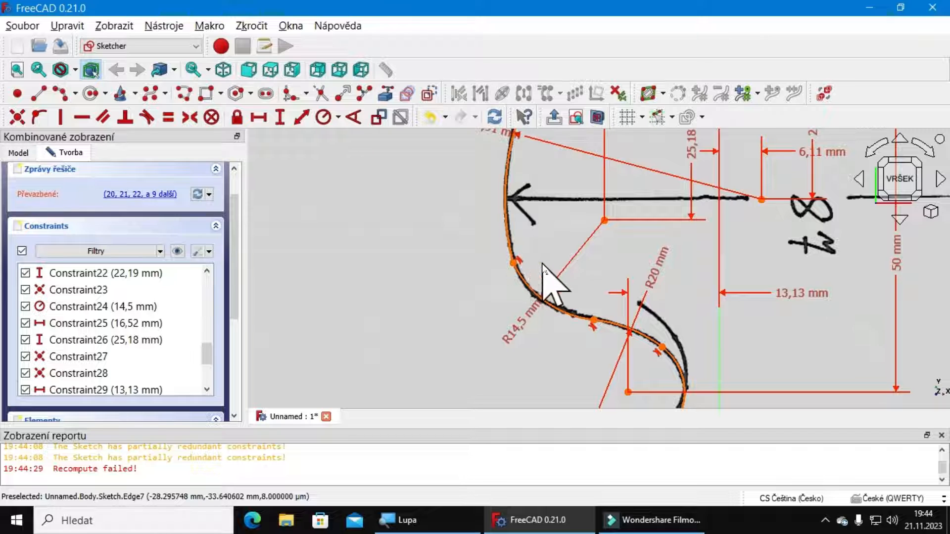
key(ctrl+z)
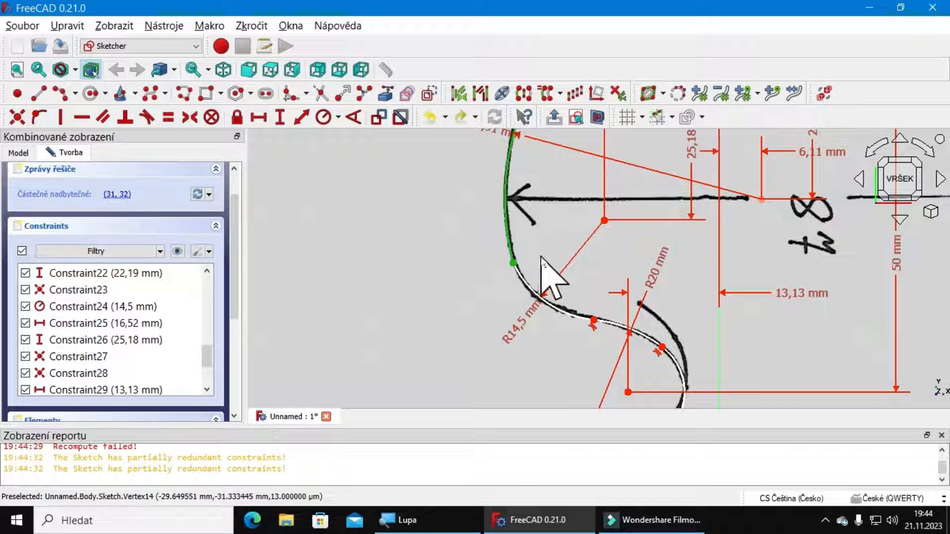
key(ctrl+y)
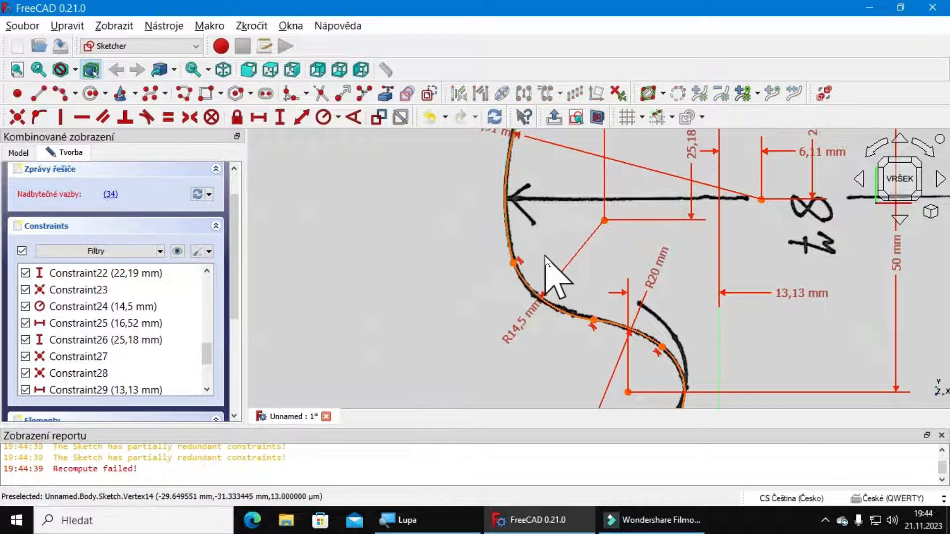
click(524, 261)
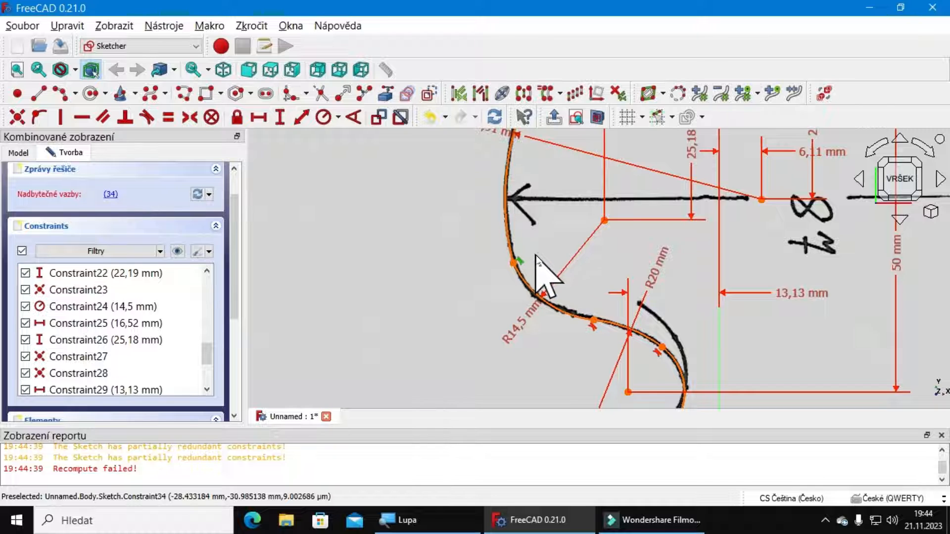
key(Delete)
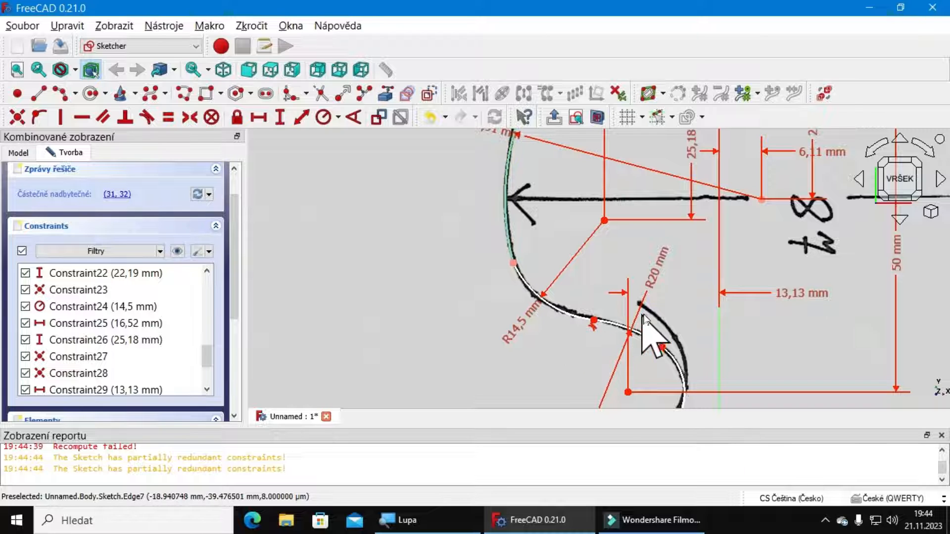
Step: Dimension the horizontal distance from the R20 arc's centre to the origin, and move it and the 16.52 mm dimension clear of the curve
scroll(685, 261, down, 3)
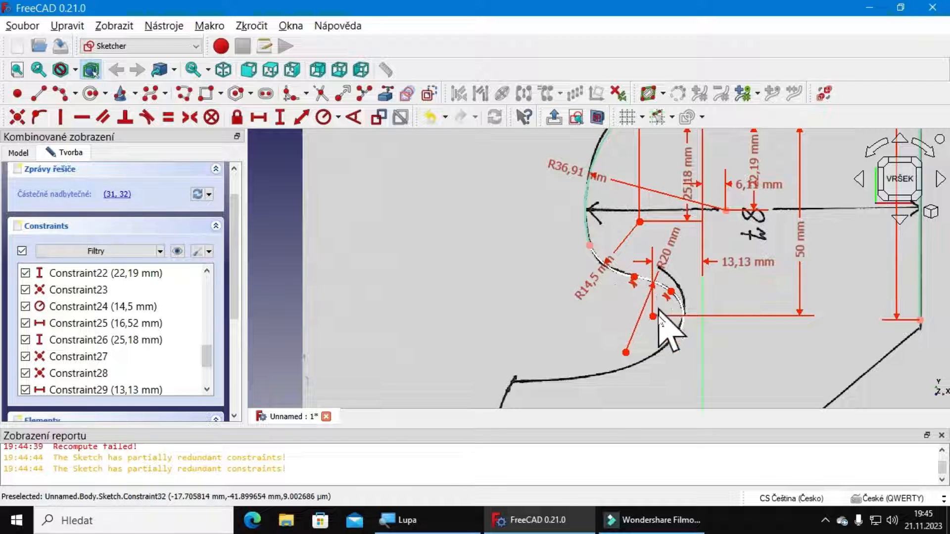
drag(643, 284, 675, 296)
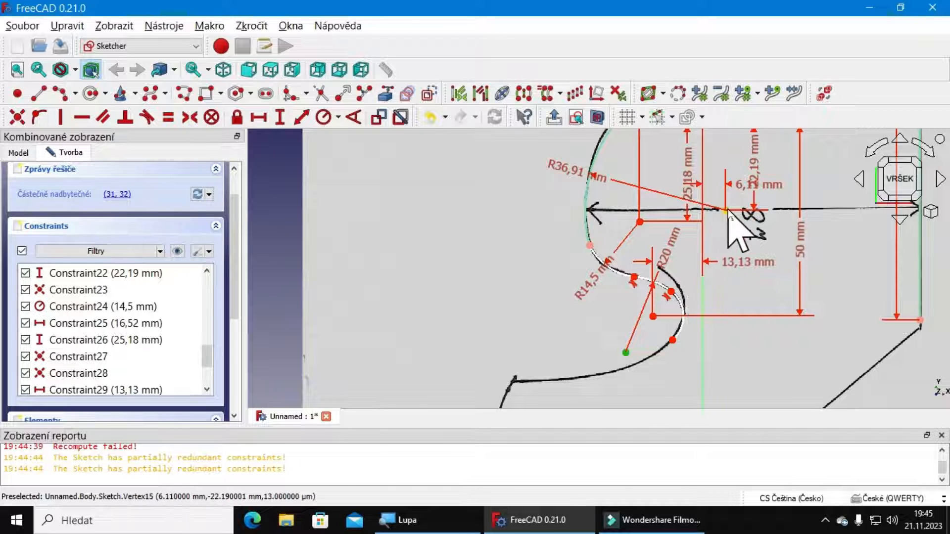
mouse_move(740, 282)
middle_down()
mouse_move(740, 302)
mouse_move(685, 373)
middle_up()
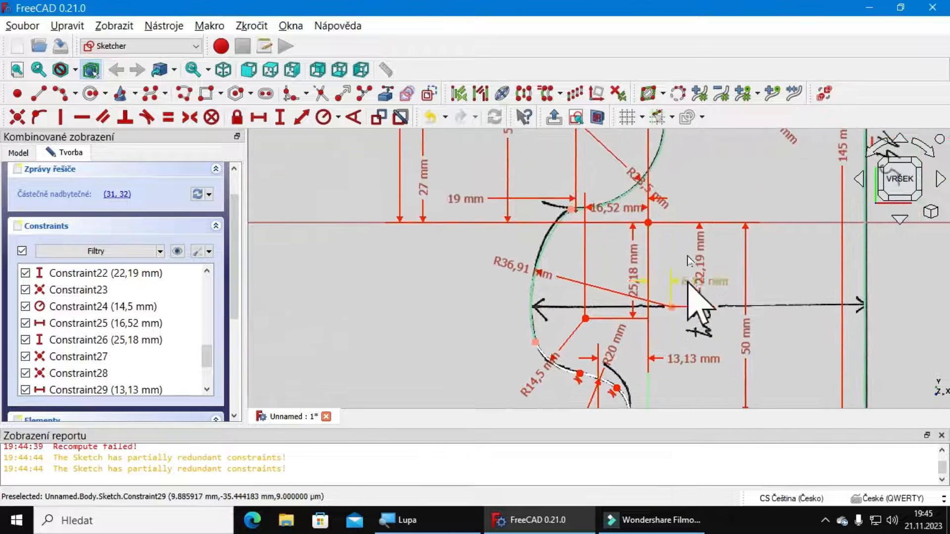
click(648, 223)
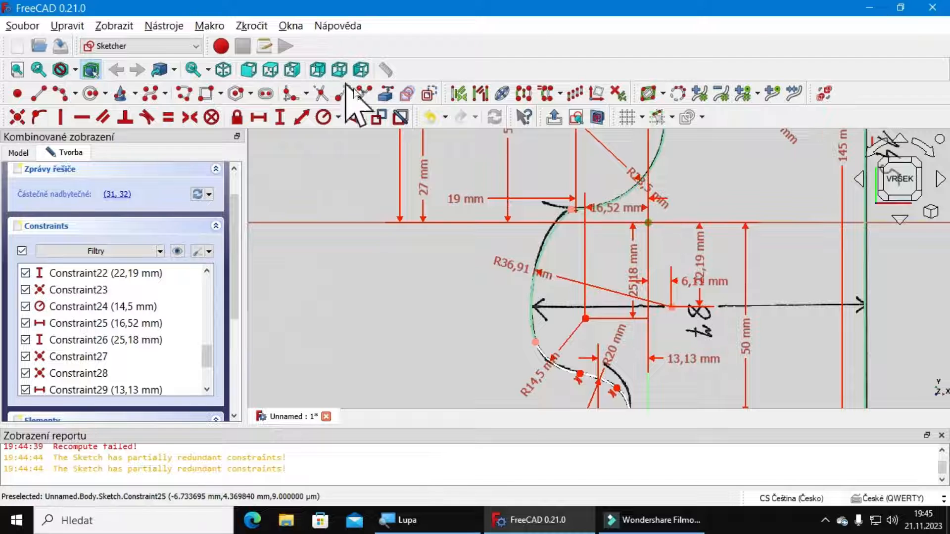
click(260, 118)
key(Return)
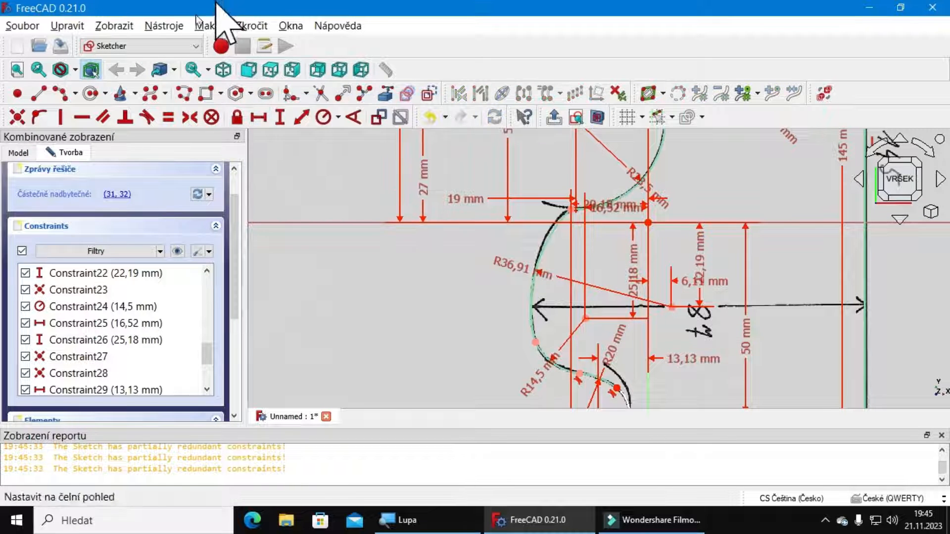
scroll(416, 213, down, 2)
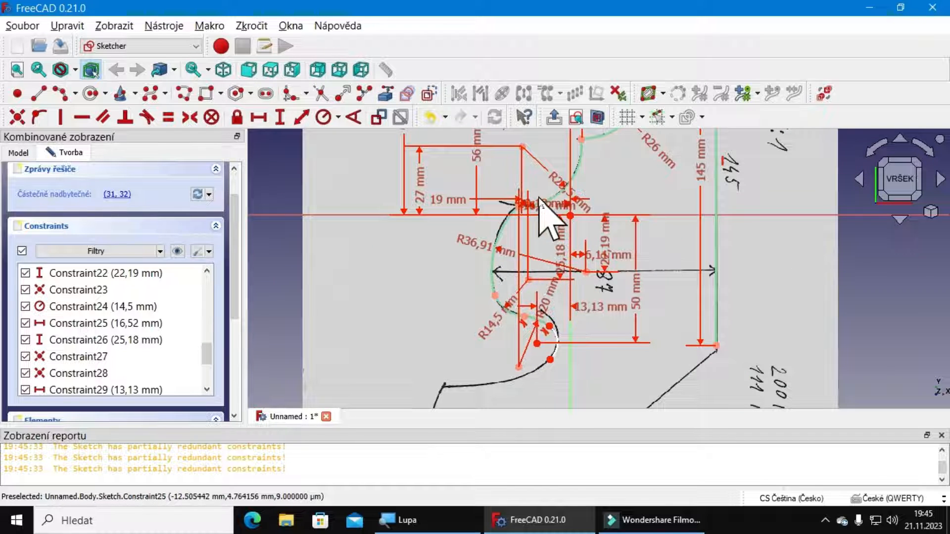
scroll(541, 199, up, 3)
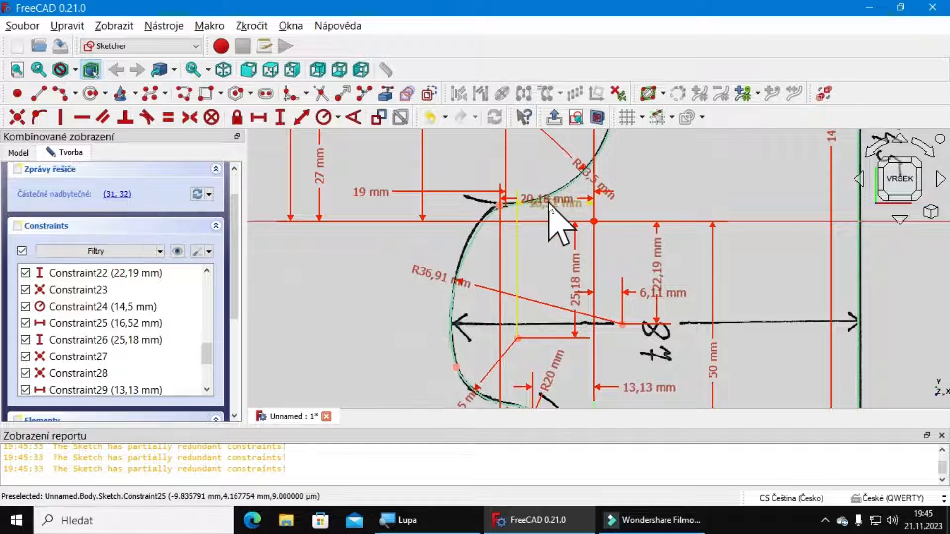
mouse_move(550, 209)
mouse_down()
mouse_move(528, 222)
mouse_move(552, 222)
mouse_move(539, 419)
mouse_move(536, 384)
mouse_move(601, 381)
mouse_move(625, 366)
mouse_move(633, 375)
mouse_move(600, 377)
mouse_up()
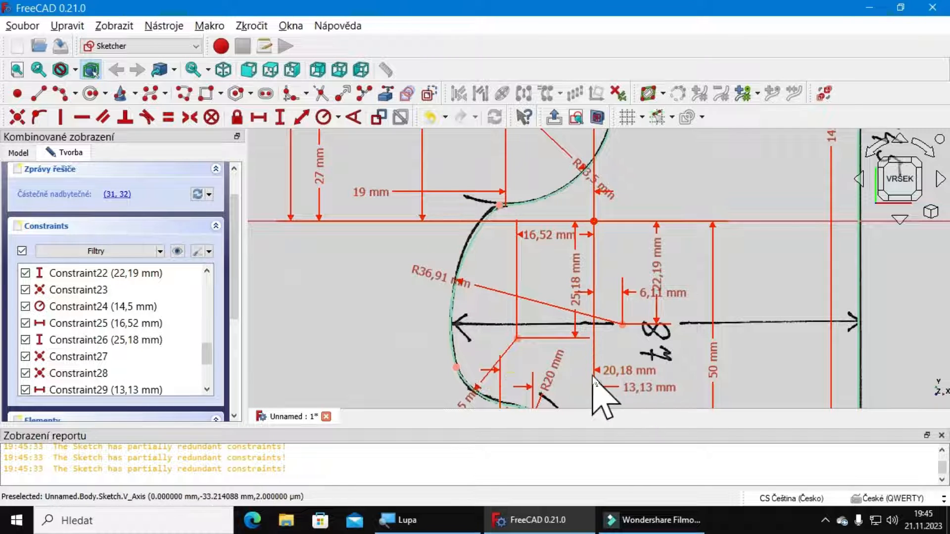
Step: Try to dimension the vertical distance from the R20 arc's centre to the origin
scroll(600, 377, down, 3)
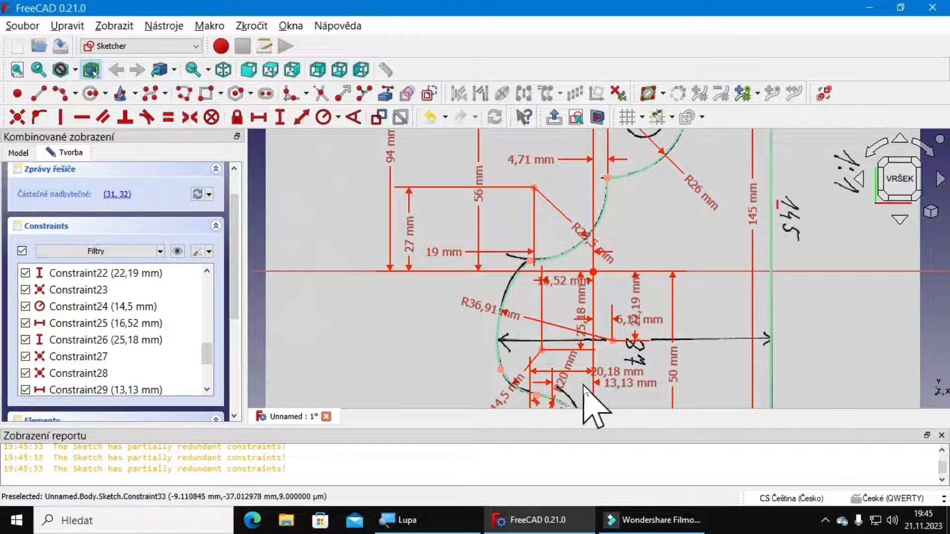
middle_drag(576, 391, 562, 269)
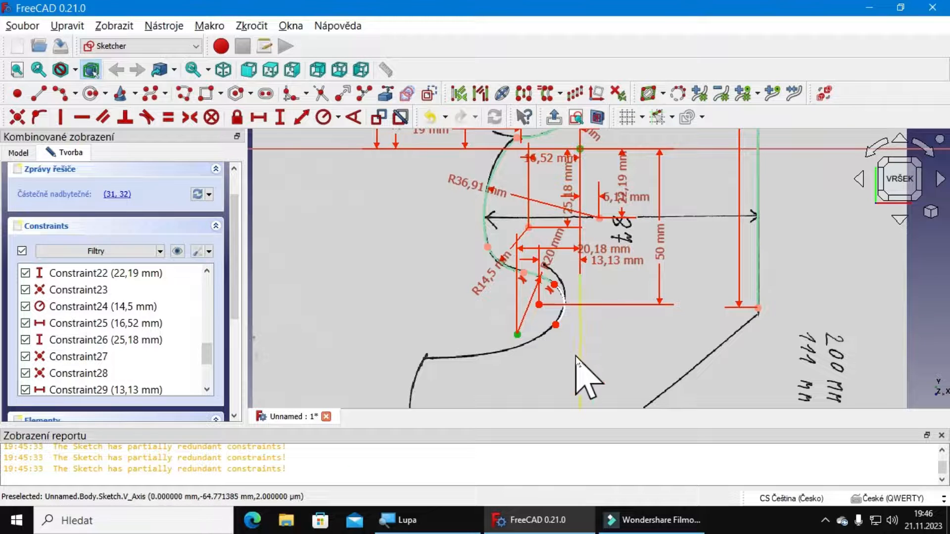
click(280, 123)
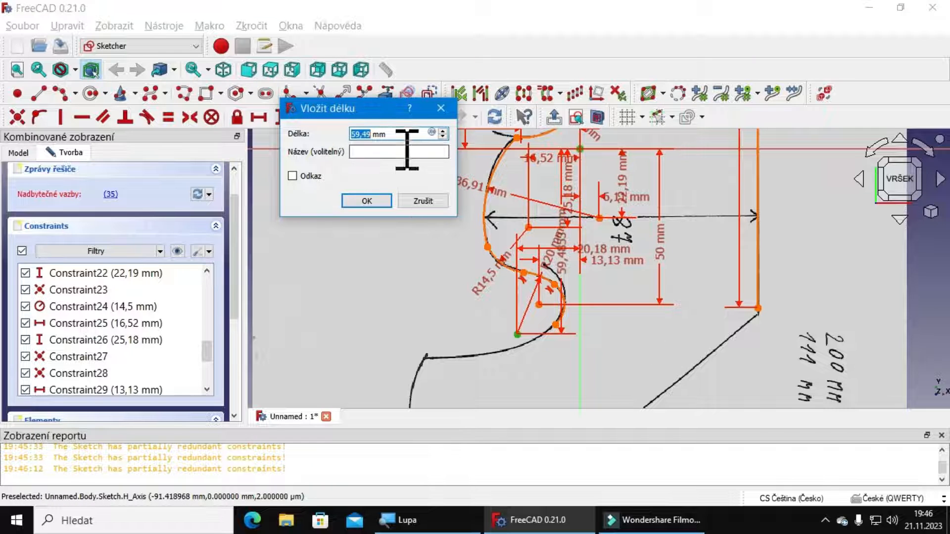
click(378, 201)
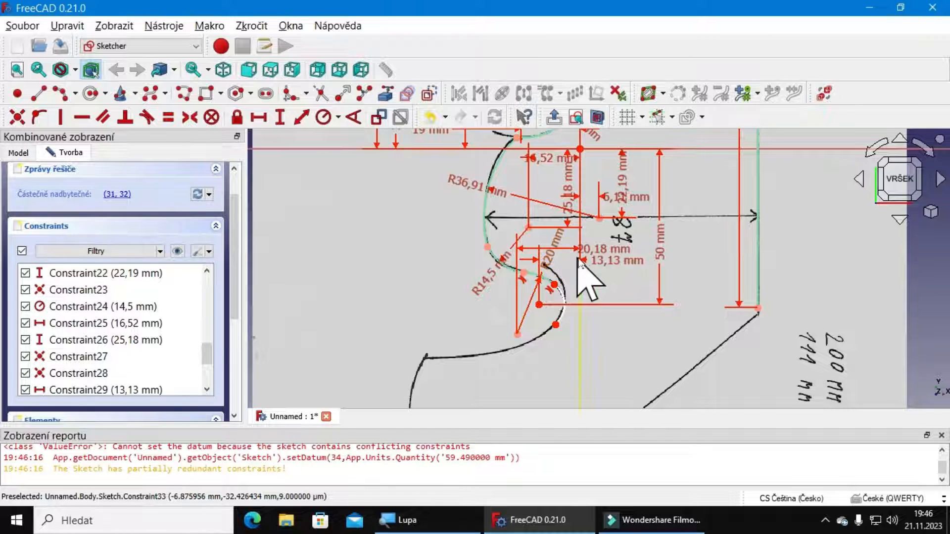
Step: Move the R20 arc centre's horizontal dimension outside the profile and set it to 20 mm
drag(606, 254, 443, 317)
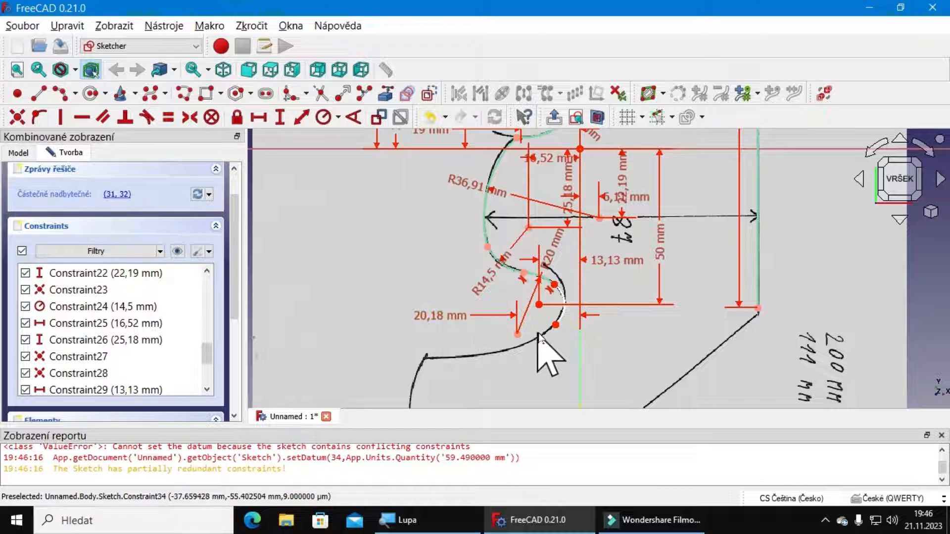
double_click(449, 321)
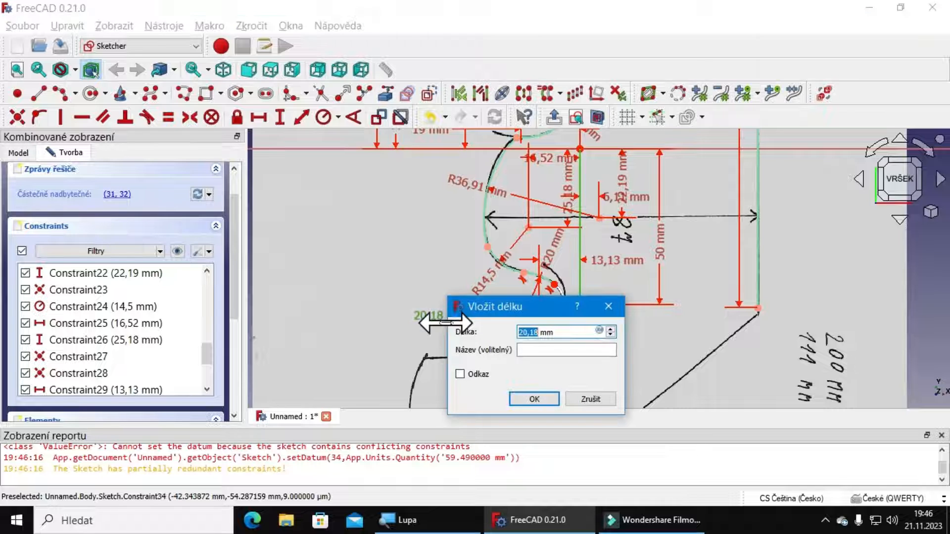
text(20)
key(Return)
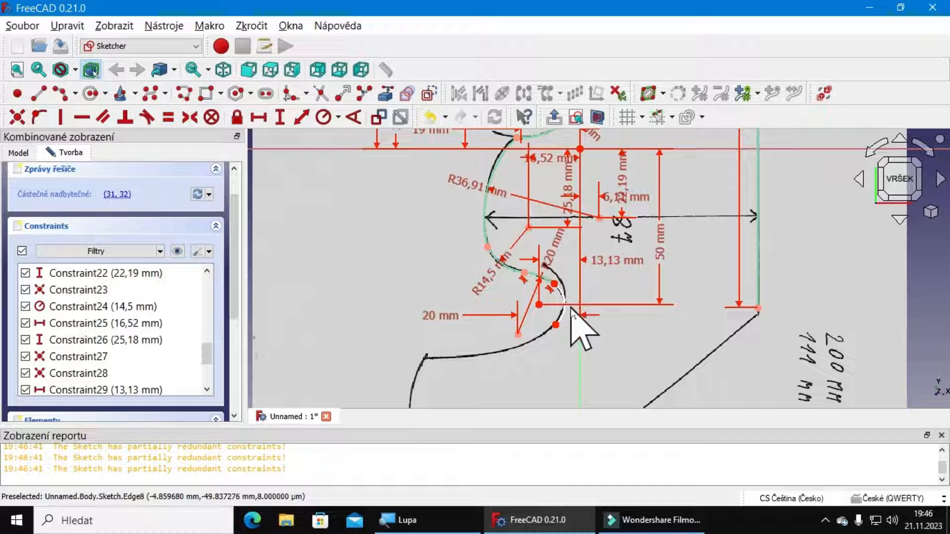
Step: Try to dimension the R20 arc centre's vertical distance from the origin as 60 mm
click(518, 336)
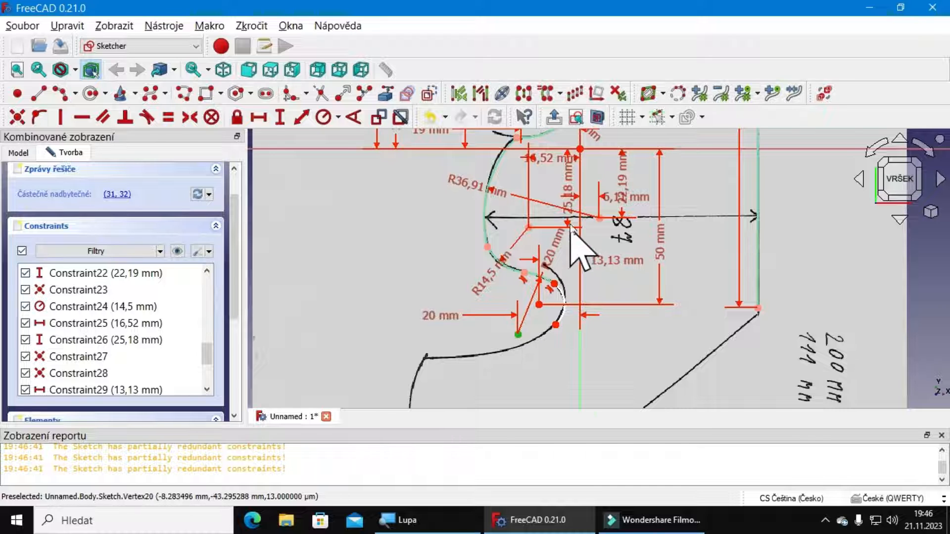
click(581, 150)
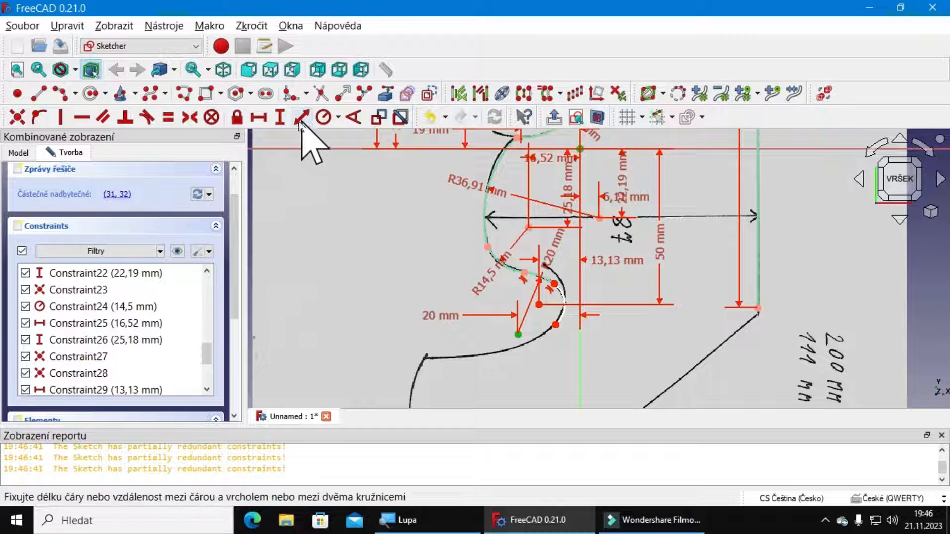
click(280, 118)
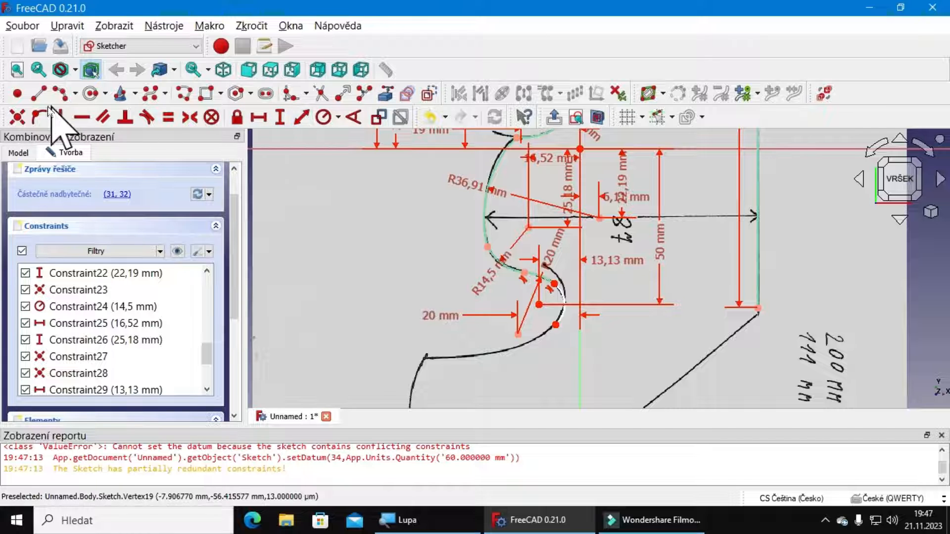
Step: Draw a three-point arc of about 61 mm radius from the lower arc's free end along the hand-drawn curve to its sharp corner
click(60, 94)
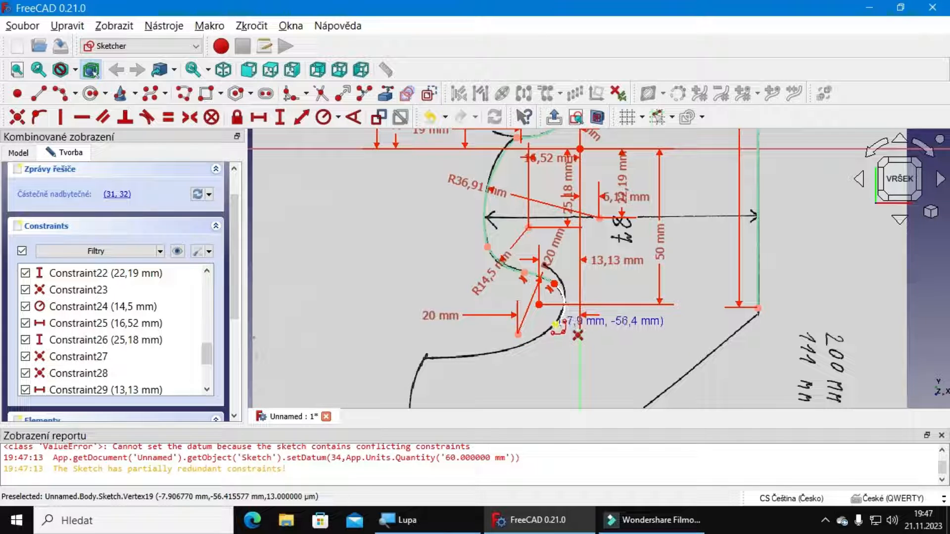
click(556, 325)
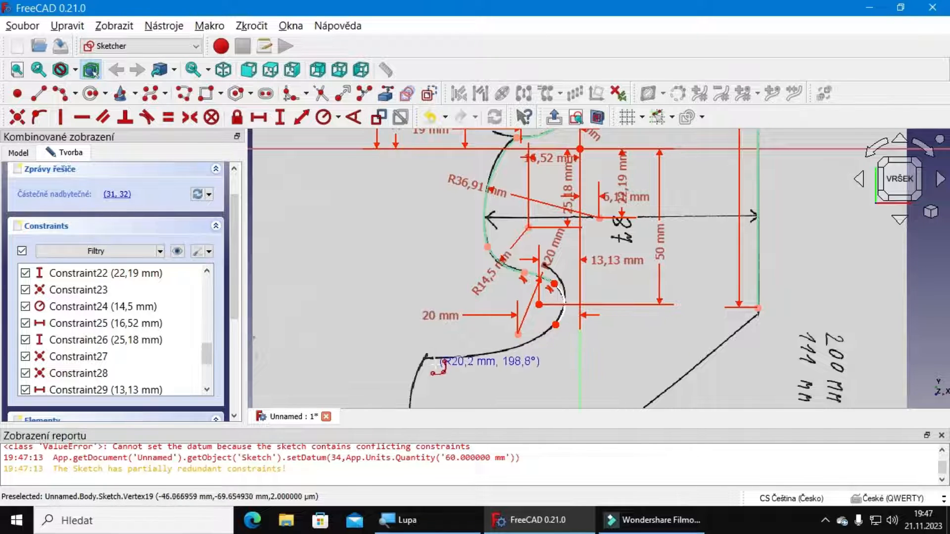
scroll(442, 350, up, 6)
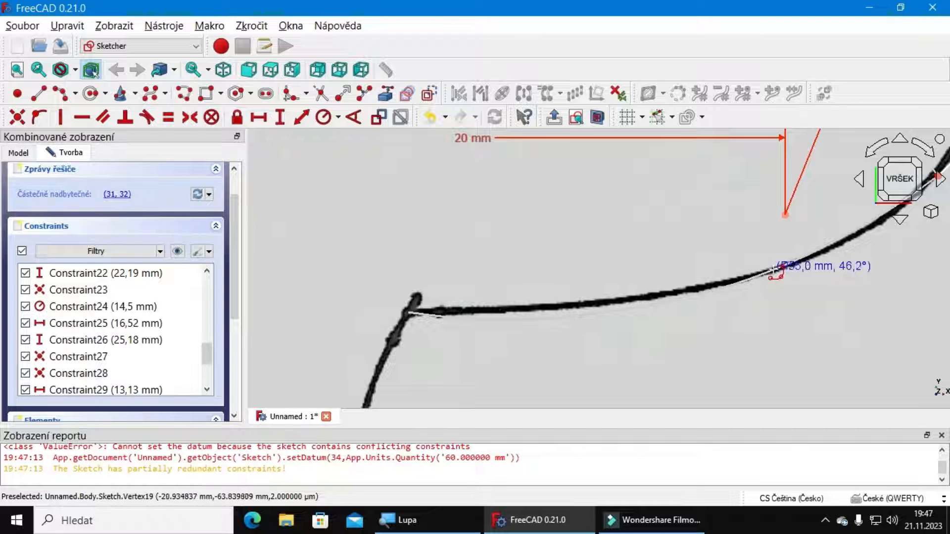
scroll(621, 329, down, 2)
scroll(550, 336, down, 2)
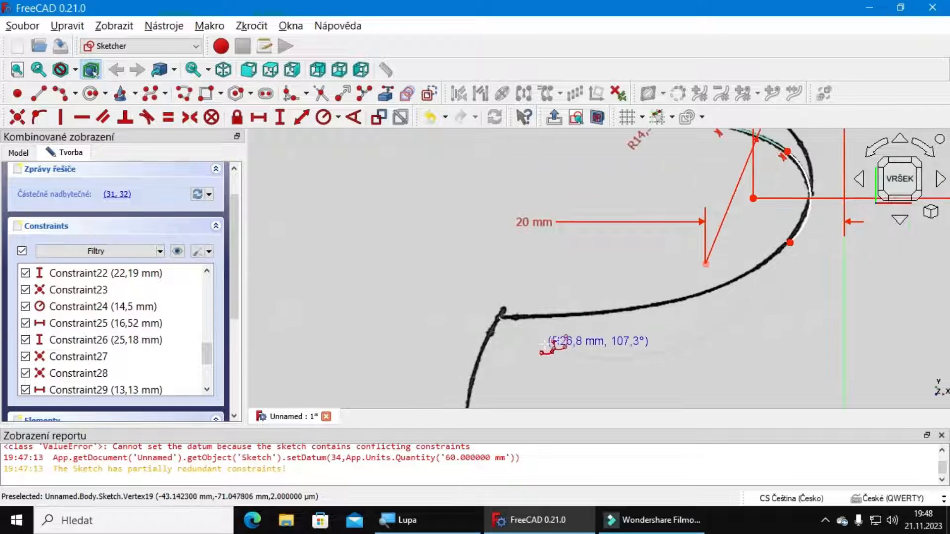
scroll(638, 316, up, 3)
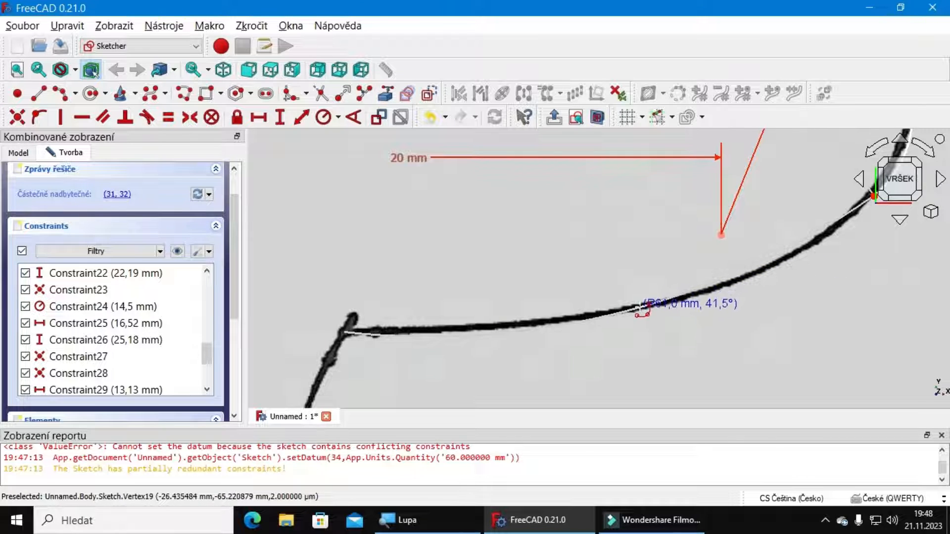
click(640, 309)
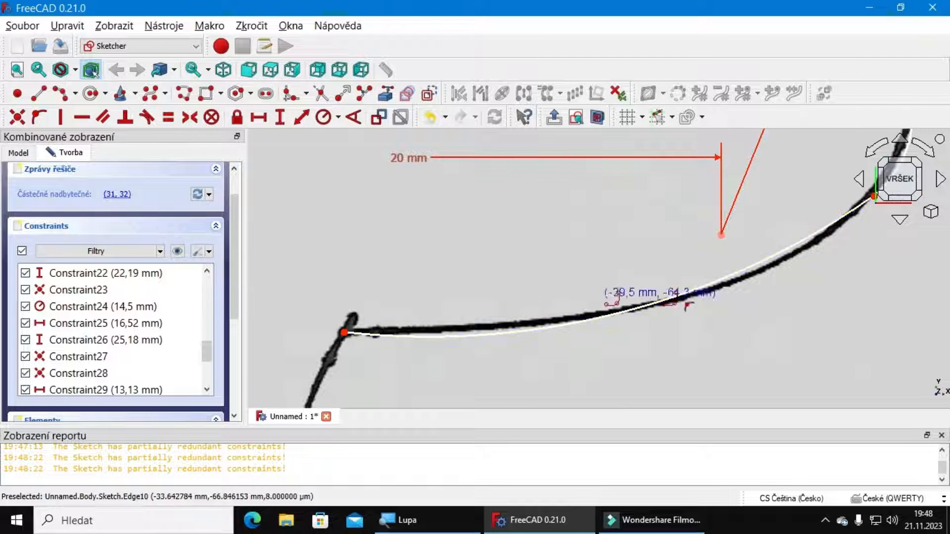
Step: Dimension the radius of the long lower arc ending at the sharp corner and set it to 61 mm
scroll(487, 324, down, 4)
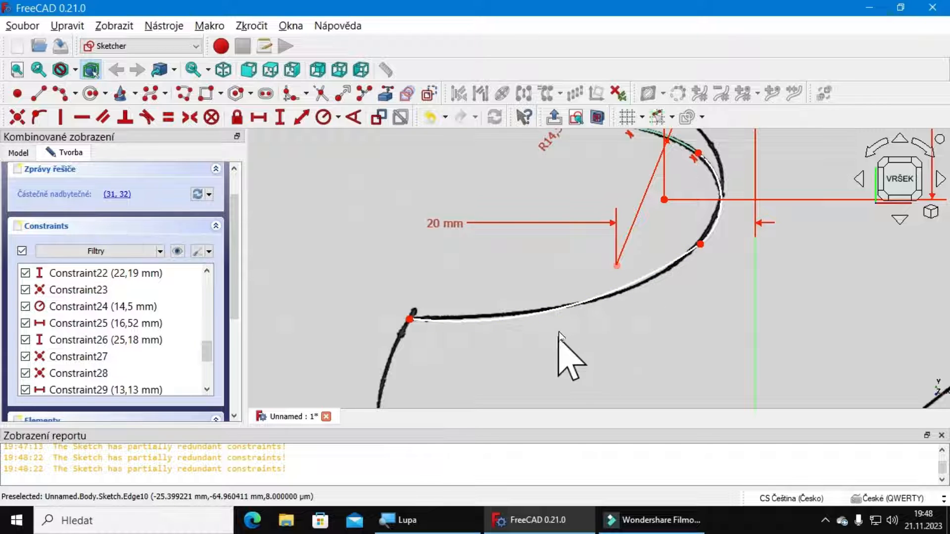
scroll(567, 330, down, 4)
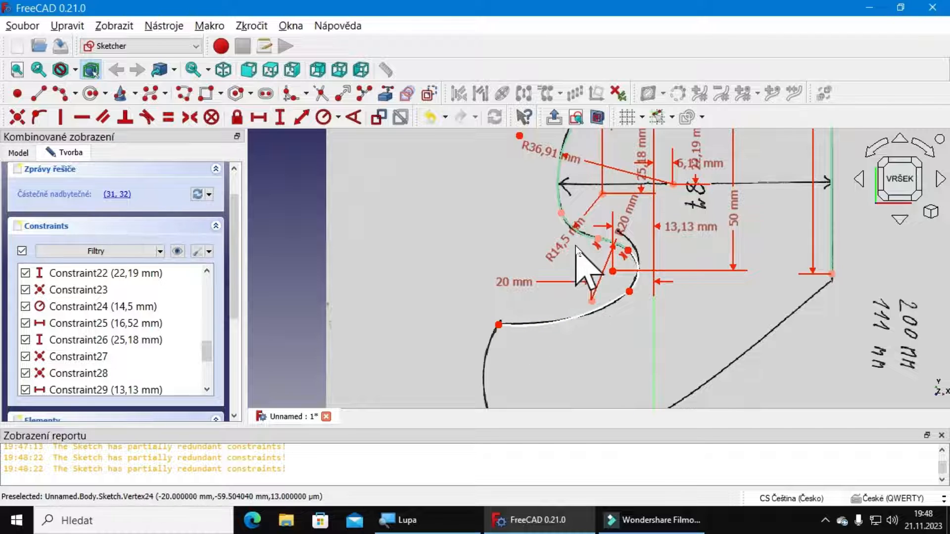
click(572, 322)
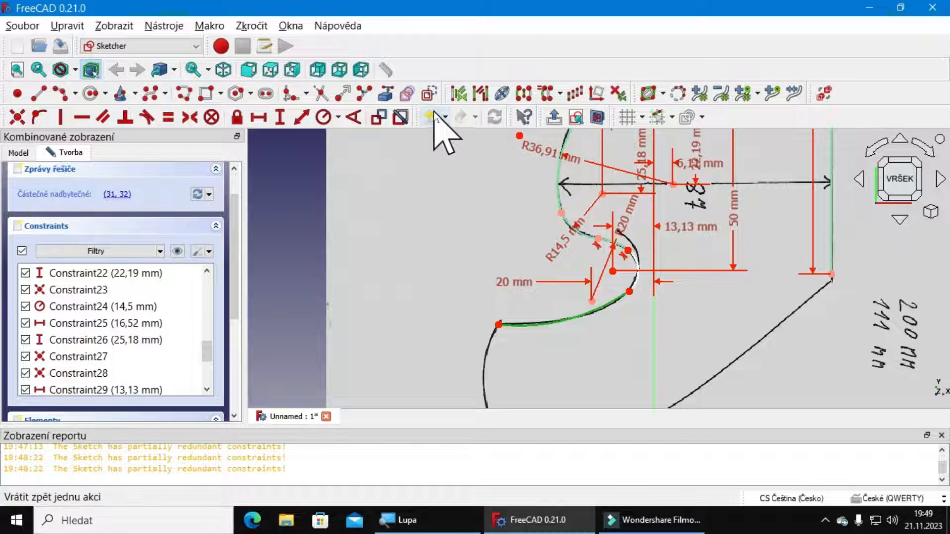
click(324, 118)
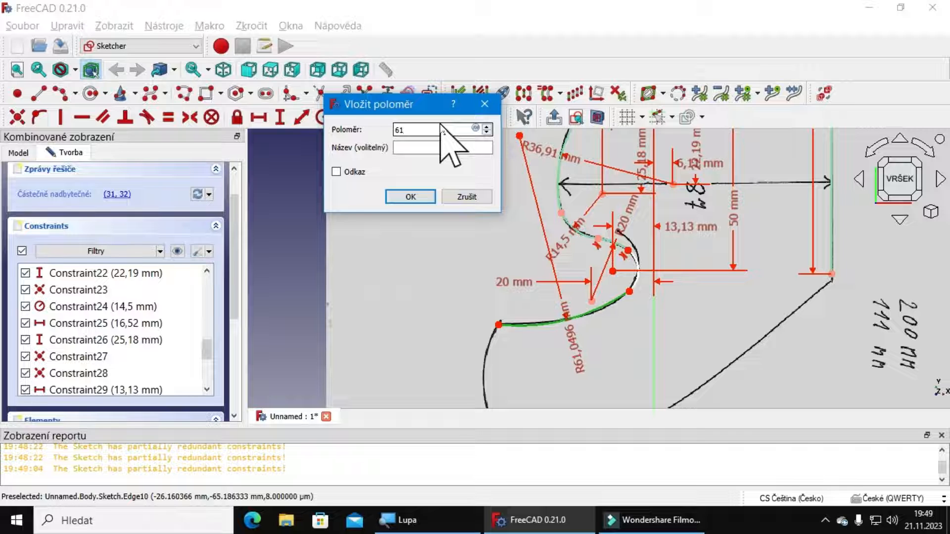
key(Return)
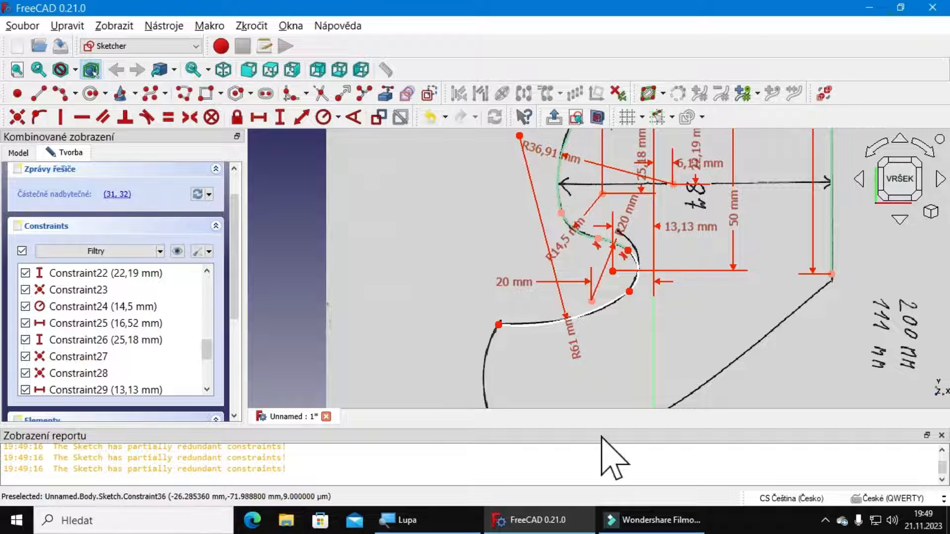
Step: Dimension the R61 arc centre's horizontal and vertical distances from the origin, accepting the proposed values
scroll(628, 410, down, 3)
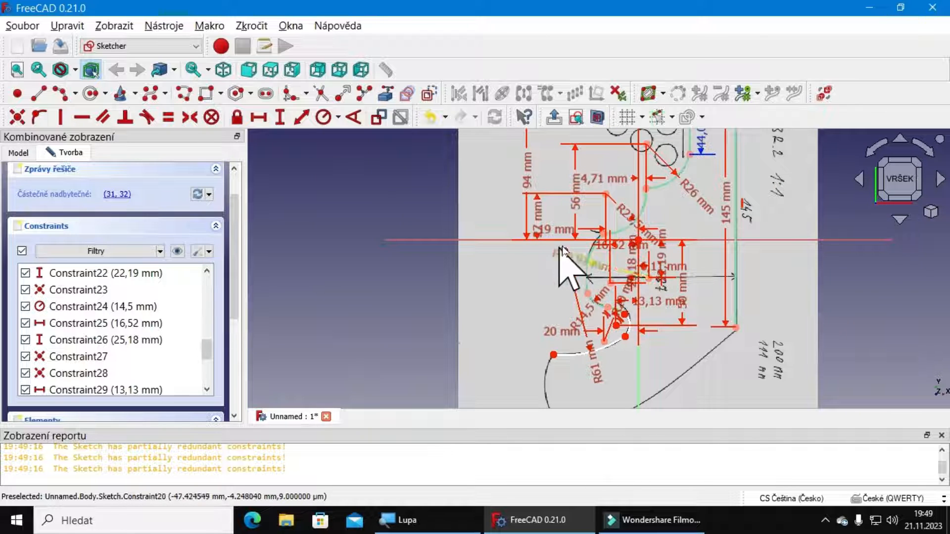
scroll(580, 262, up, 4)
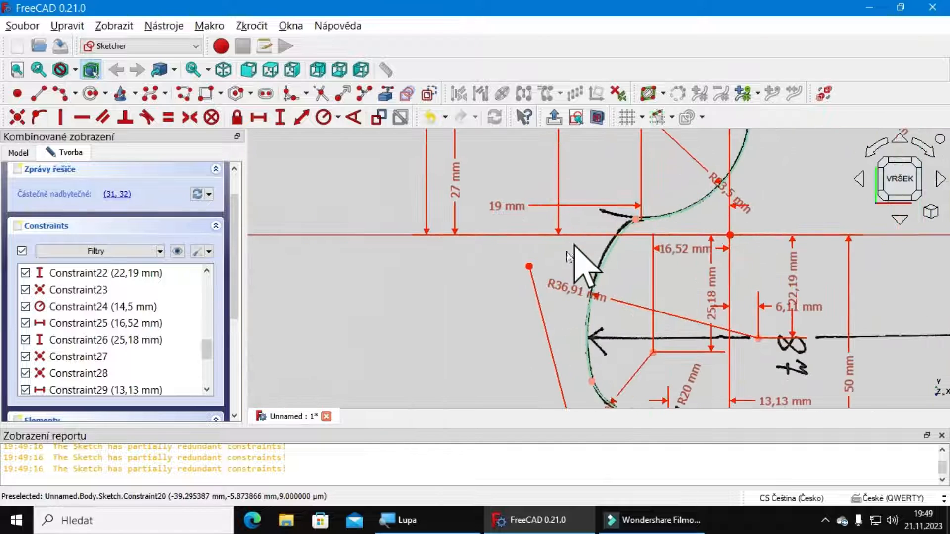
click(530, 268)
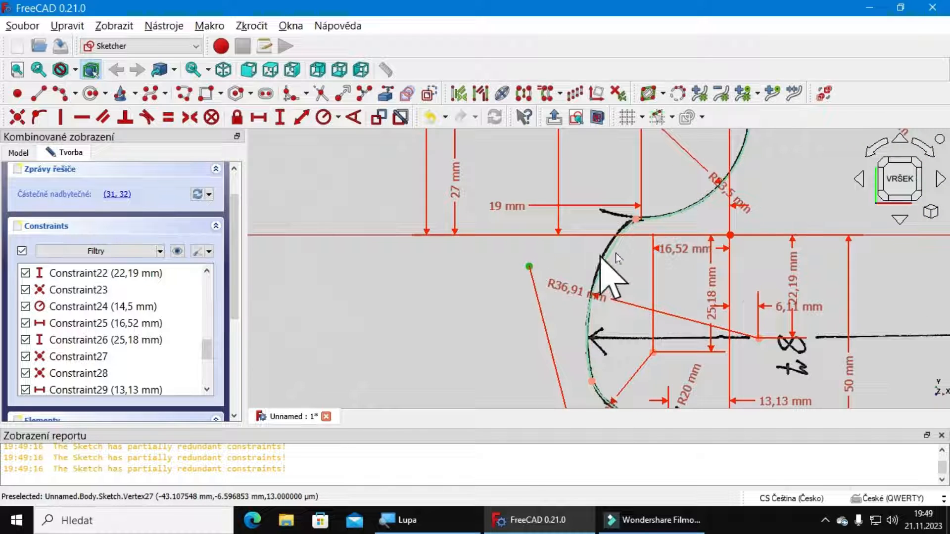
click(731, 236)
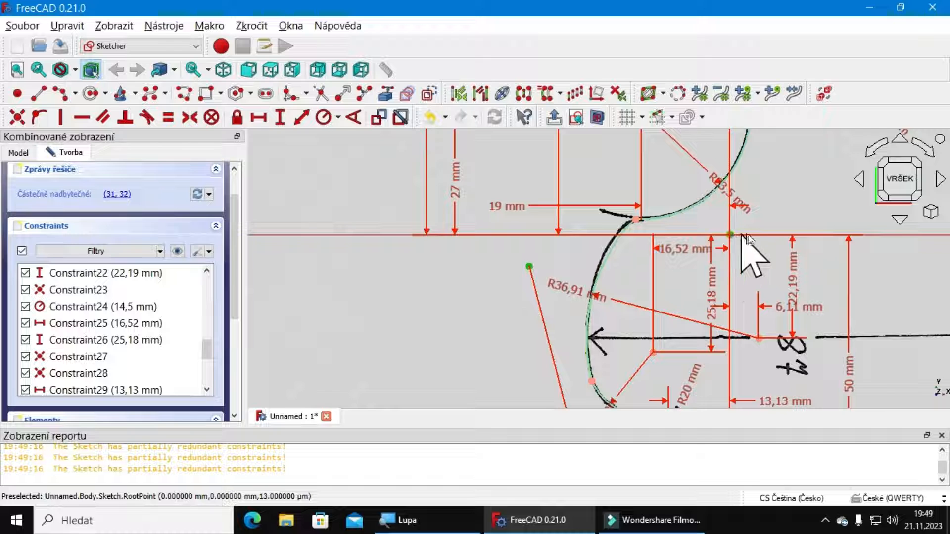
click(267, 120)
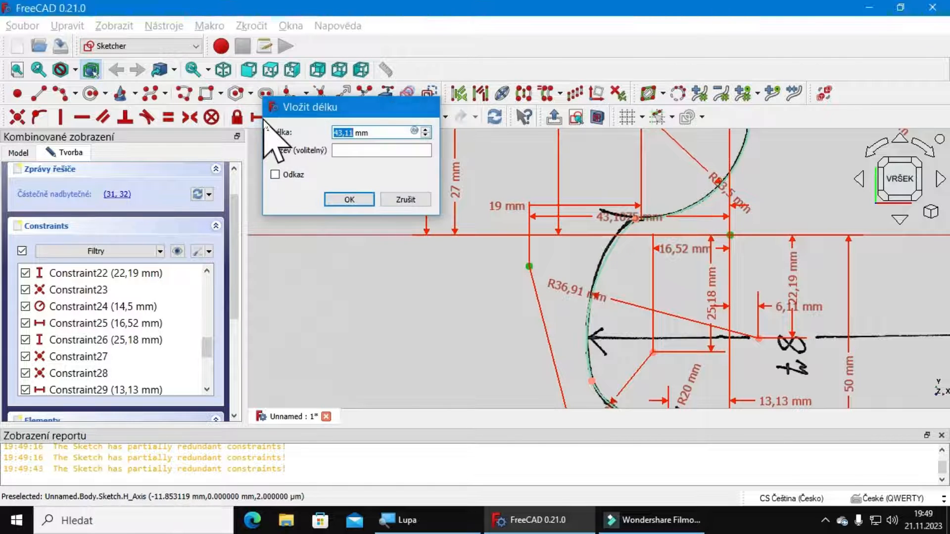
key(Return)
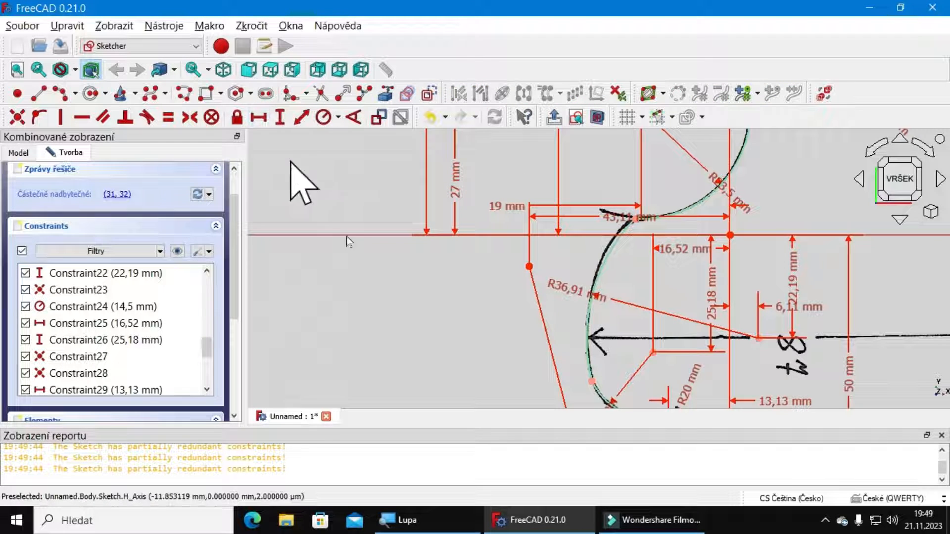
click(530, 266)
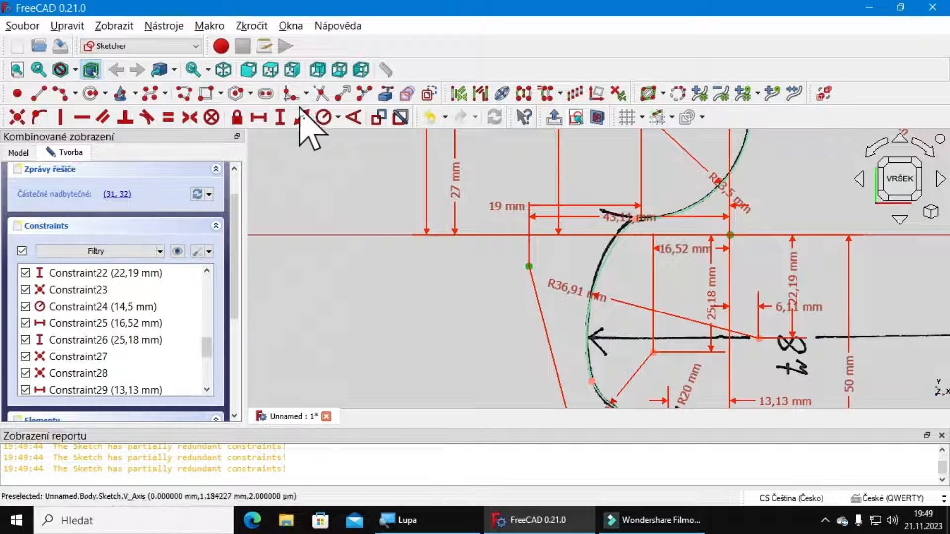
click(280, 124)
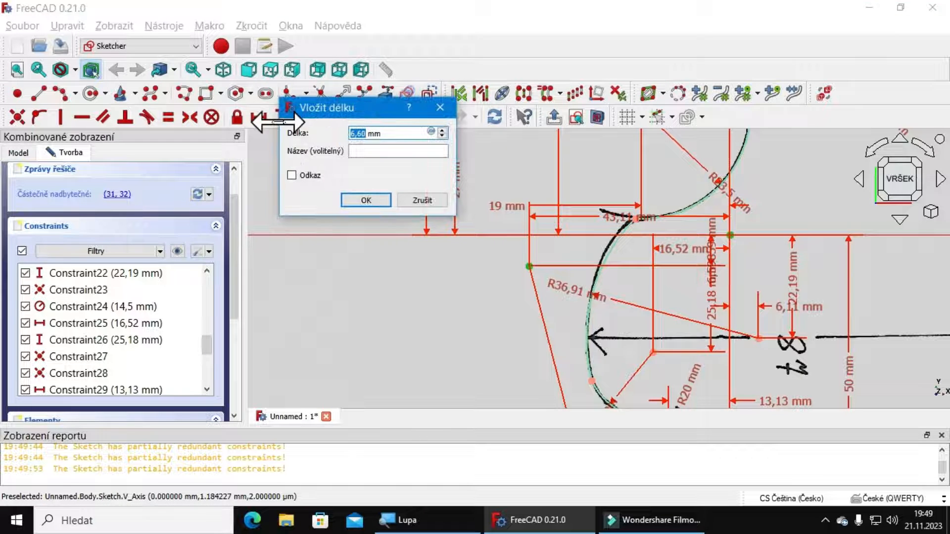
key(Return)
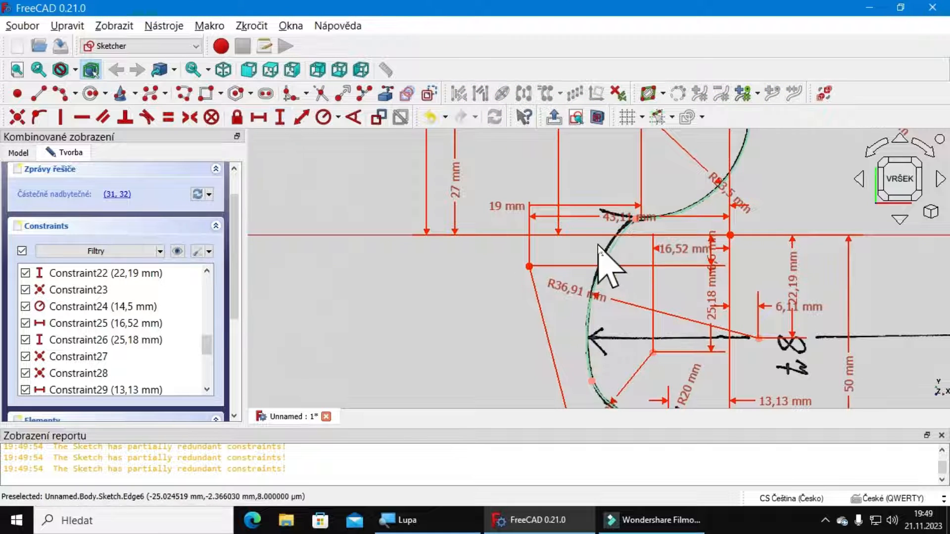
Step: Try a point-on-object constraint between the small lower arc and its end point shared with the R61 arc
scroll(608, 203, down, 5)
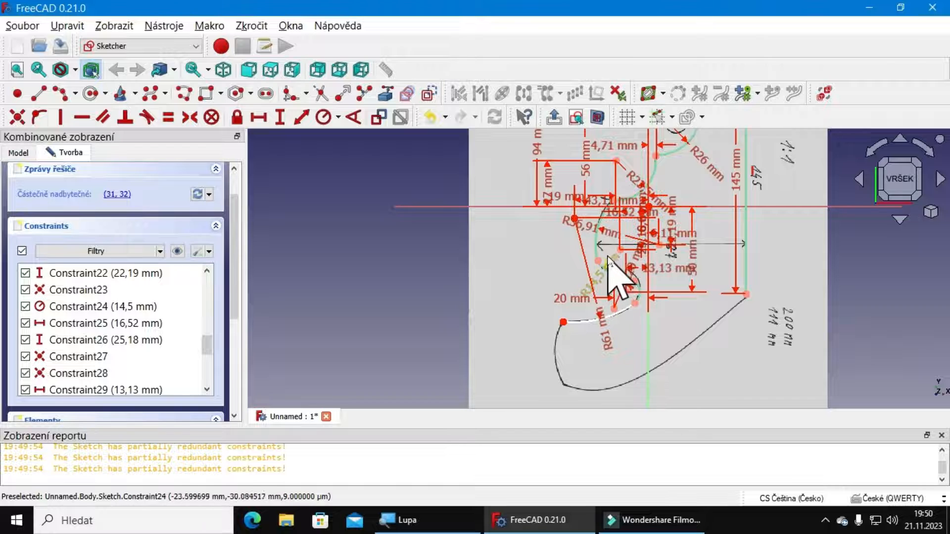
click(648, 304)
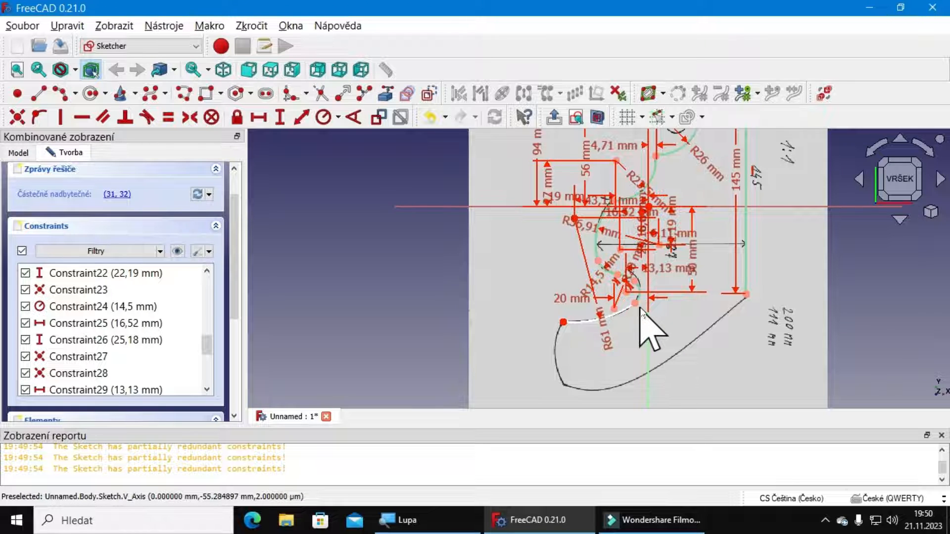
scroll(645, 300, up, 3)
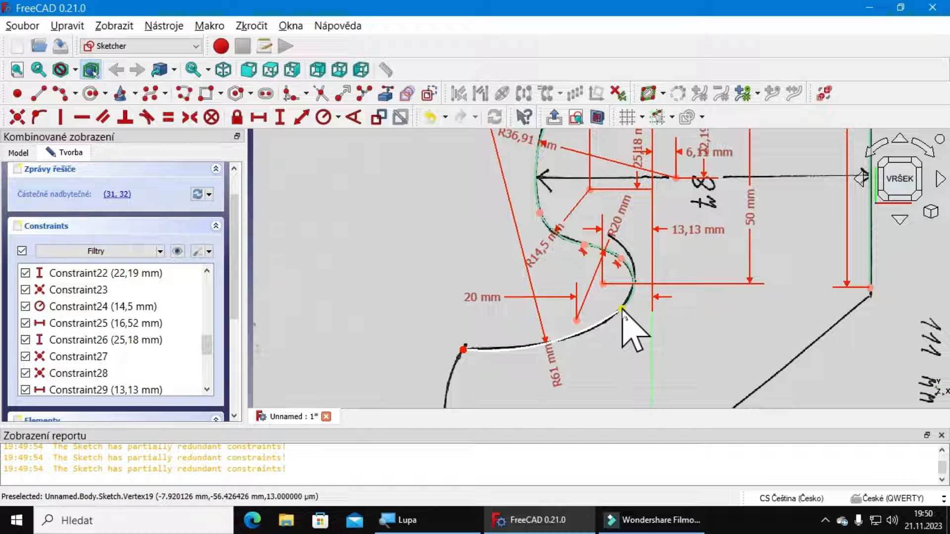
click(622, 309)
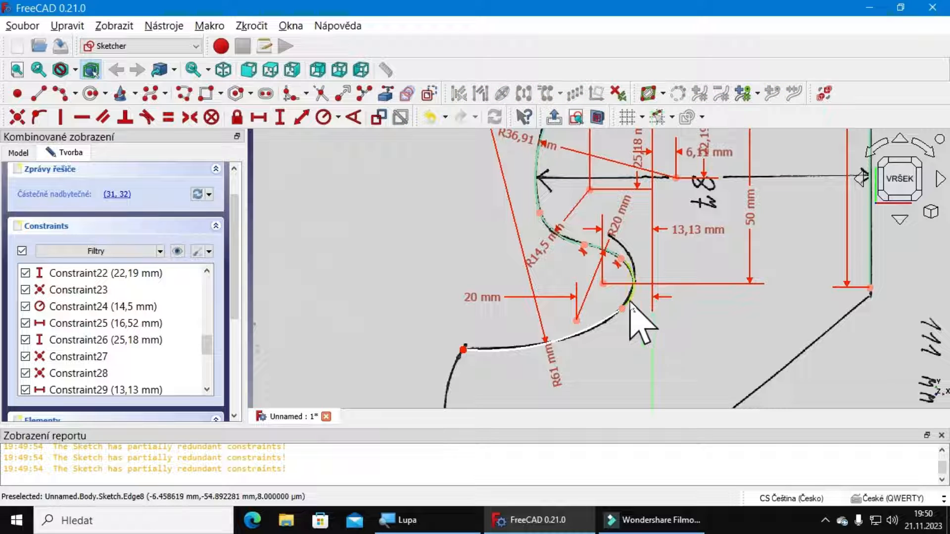
scroll(630, 305, up, 5)
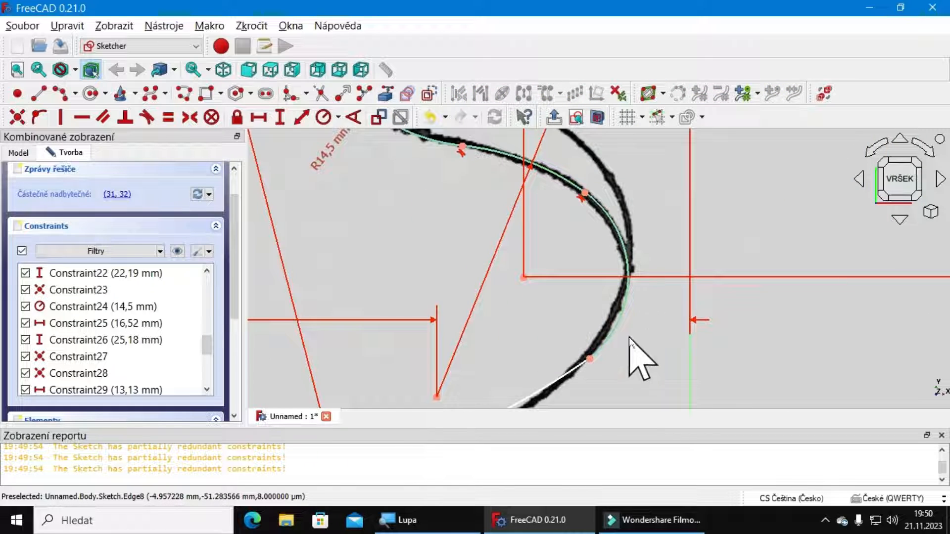
click(603, 351)
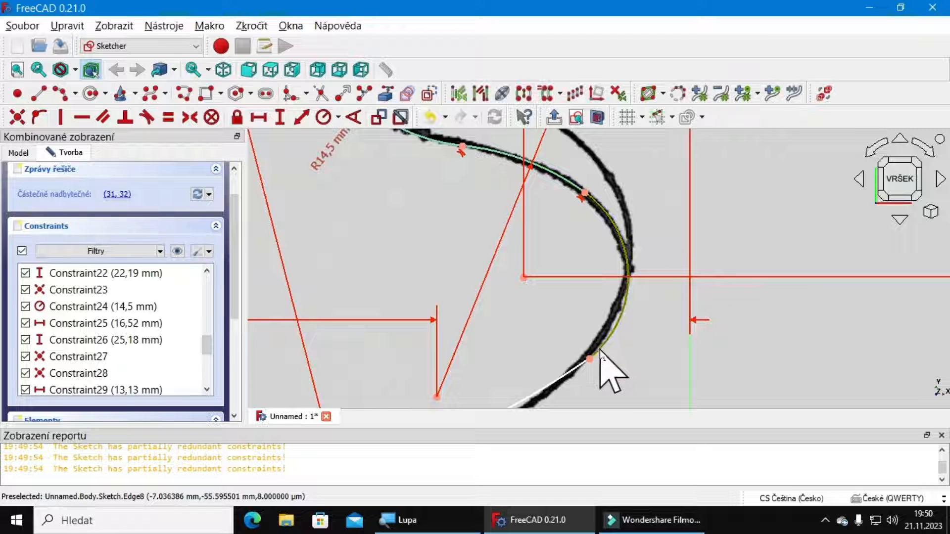
click(589, 359)
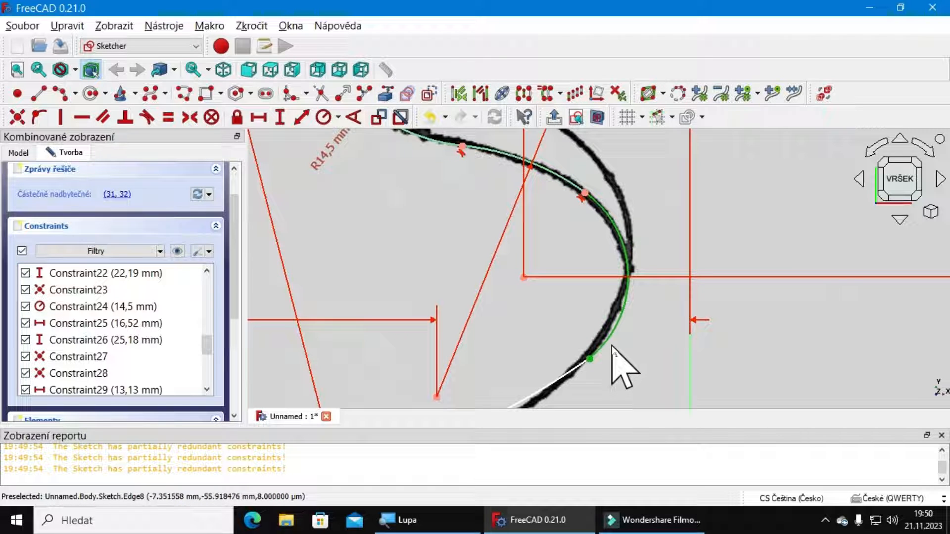
key(o)
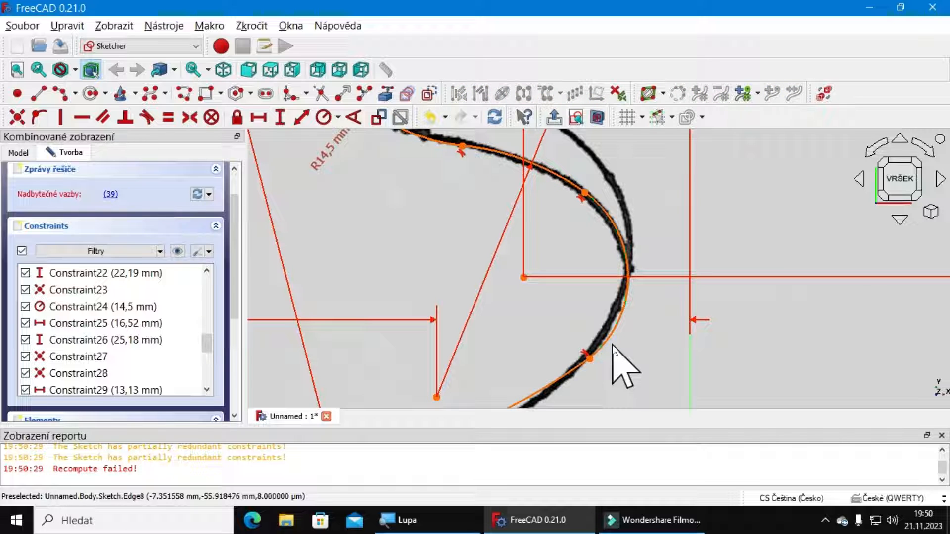
key(ctrl+z)
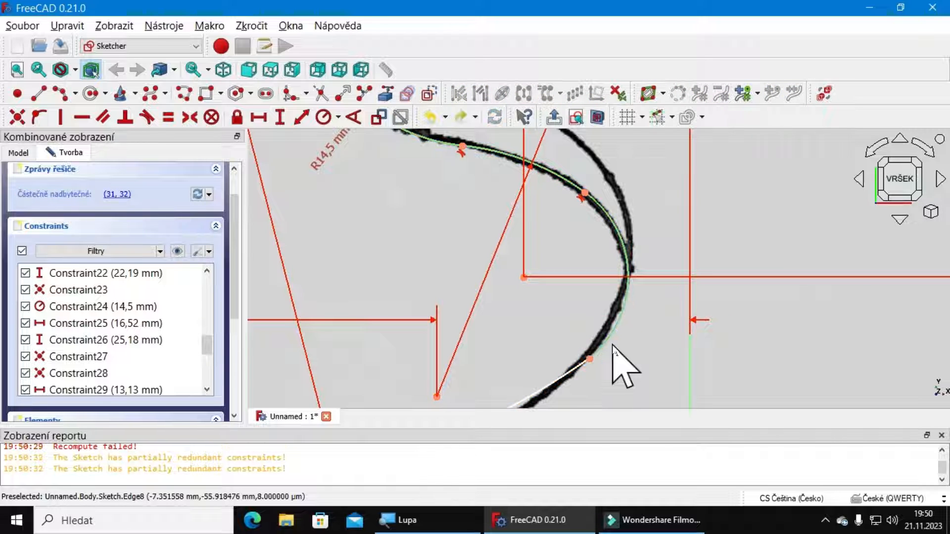
Step: Apply a tangent constraint between the R61 arc and the end point it shares with the small lower arc
click(577, 370)
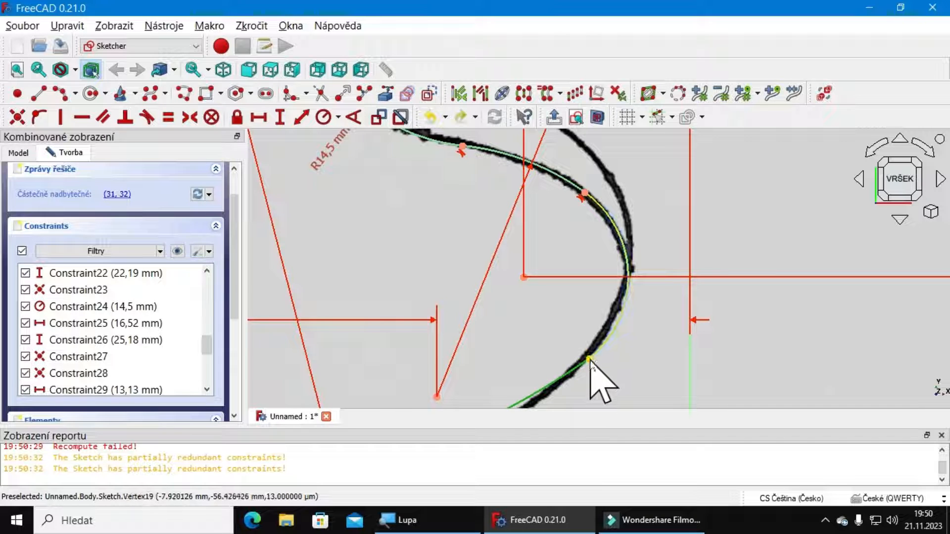
click(589, 359)
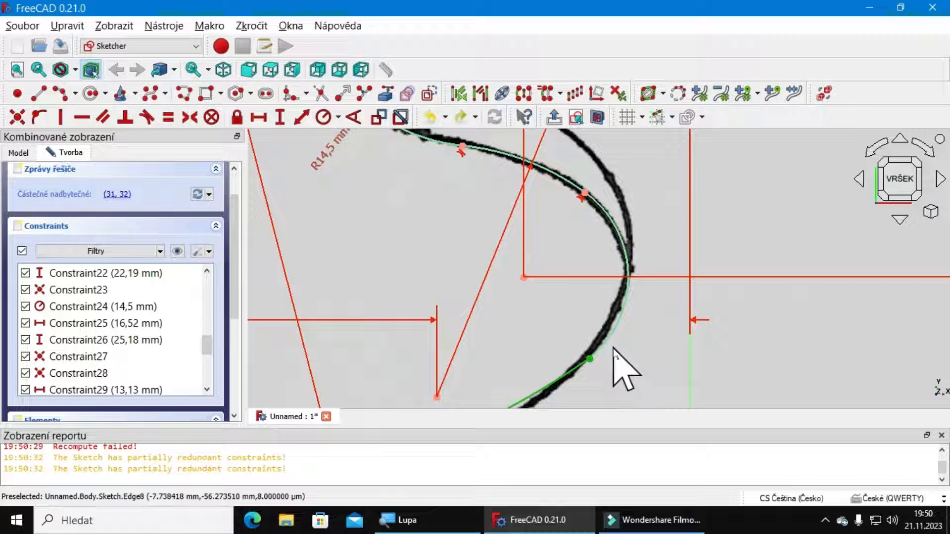
key(t)
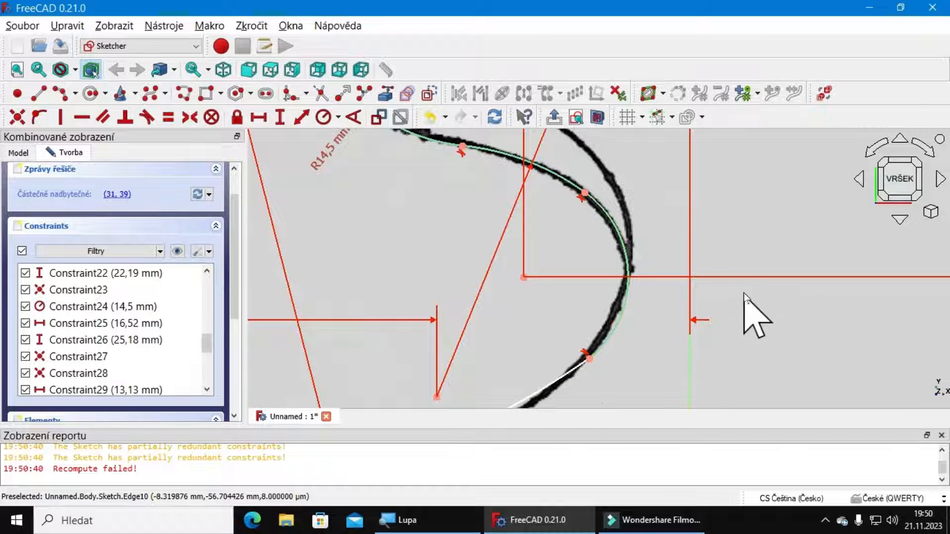
Step: Draw a three-point arc of about 36.6 mm radius along the traced outline from the R61 arc's free end to the lower sharp corner
scroll(746, 307, down, 3)
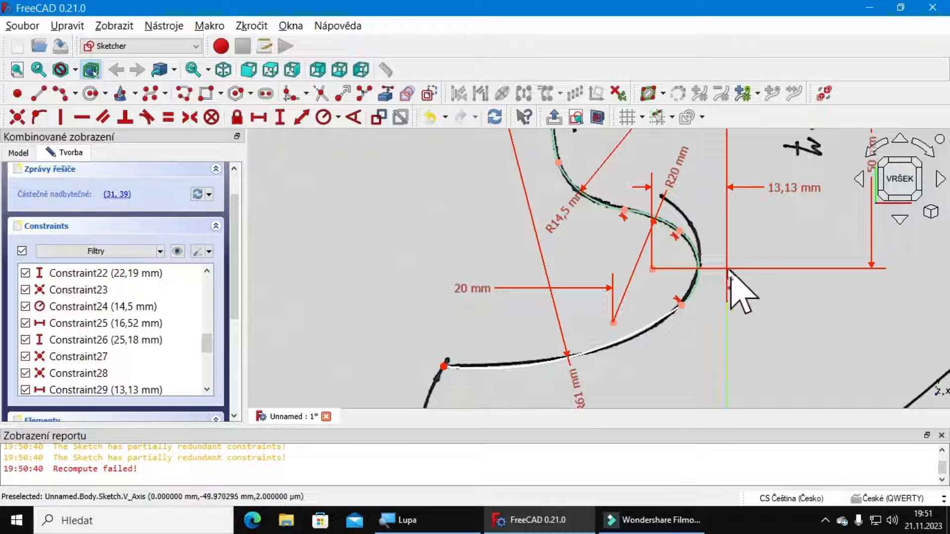
scroll(764, 286, down, 3)
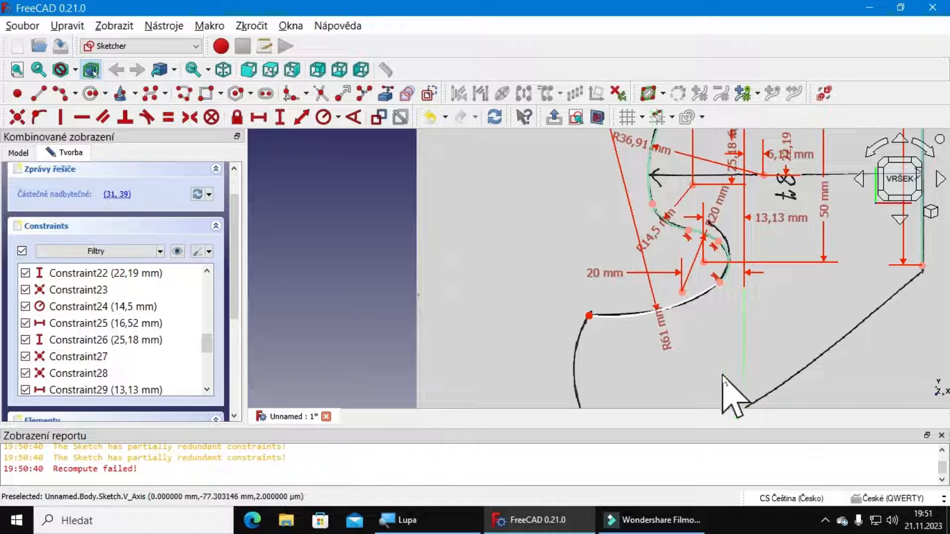
mouse_move(721, 381)
middle_down()
mouse_move(696, 267)
mouse_move(690, 277)
middle_up()
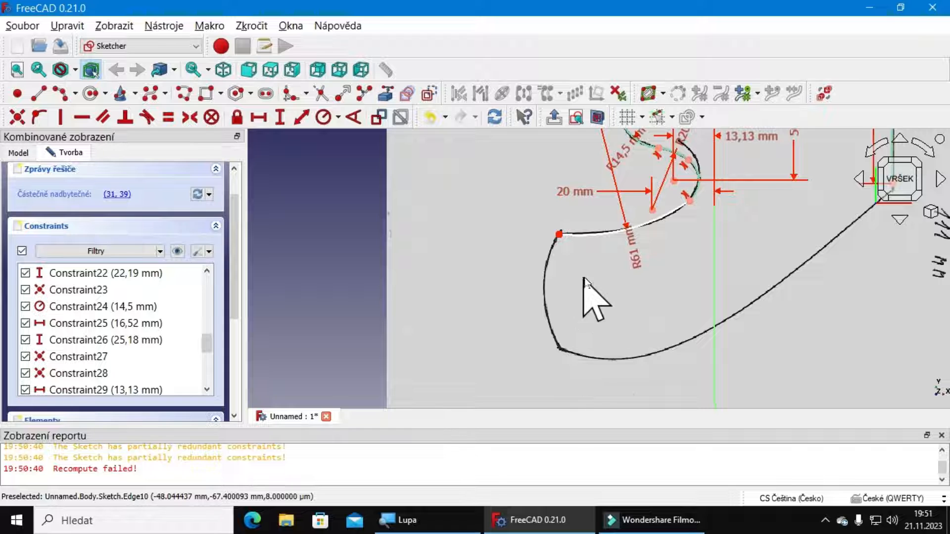
scroll(592, 297, up, 3)
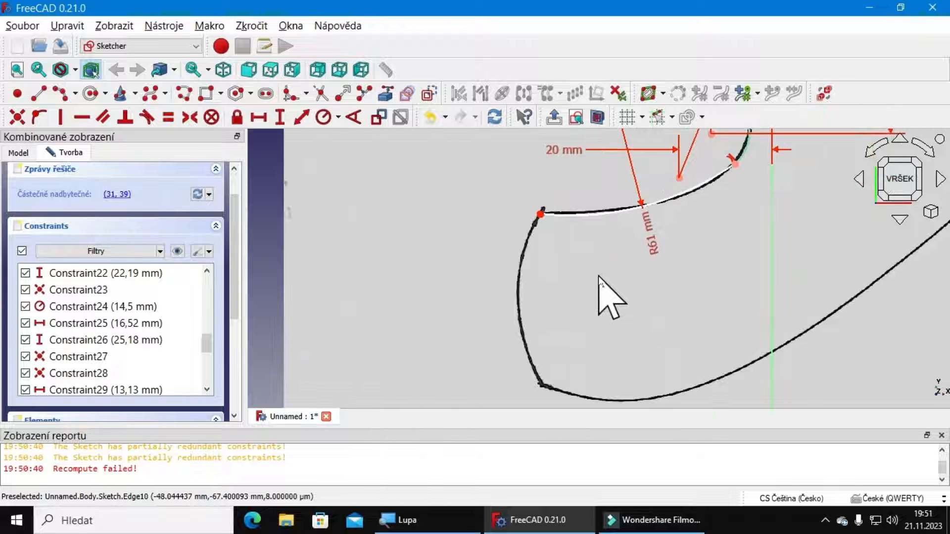
click(62, 94)
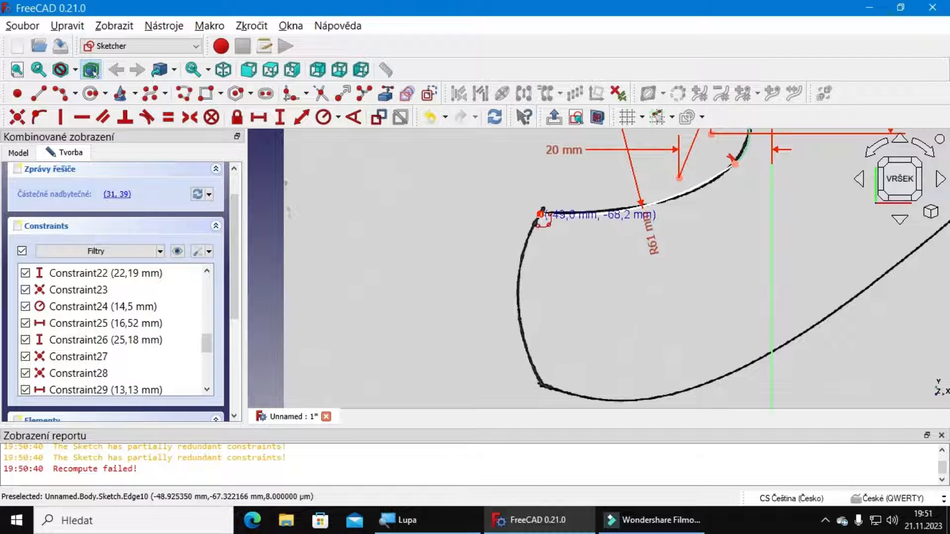
click(541, 213)
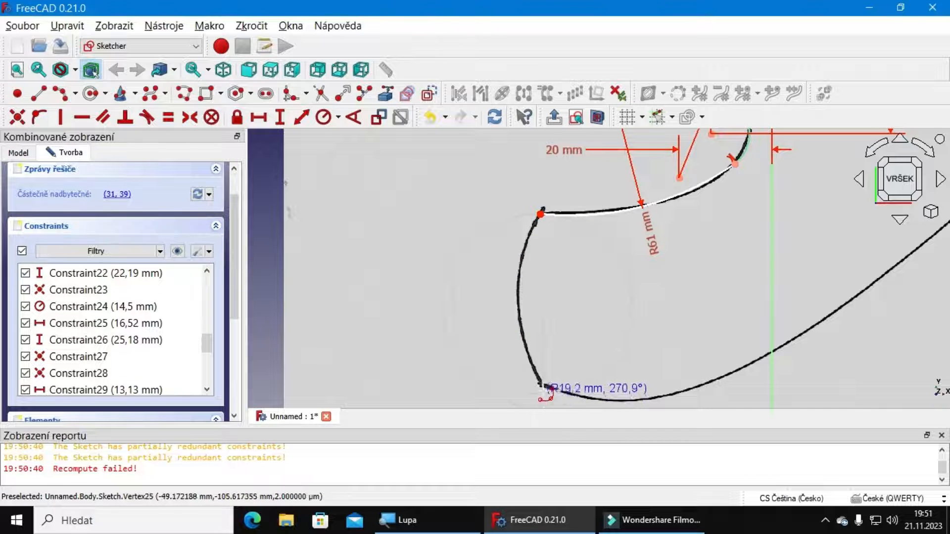
scroll(546, 386, up, 2)
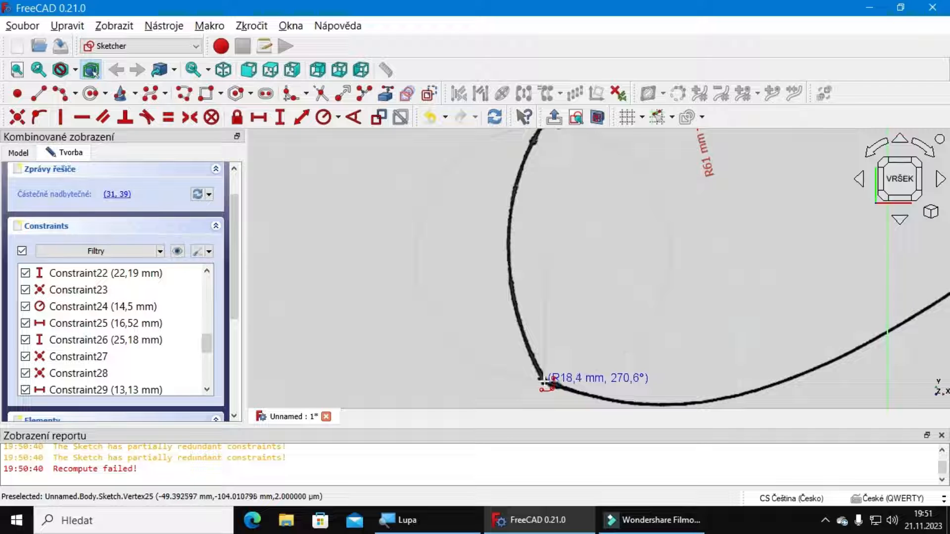
click(543, 381)
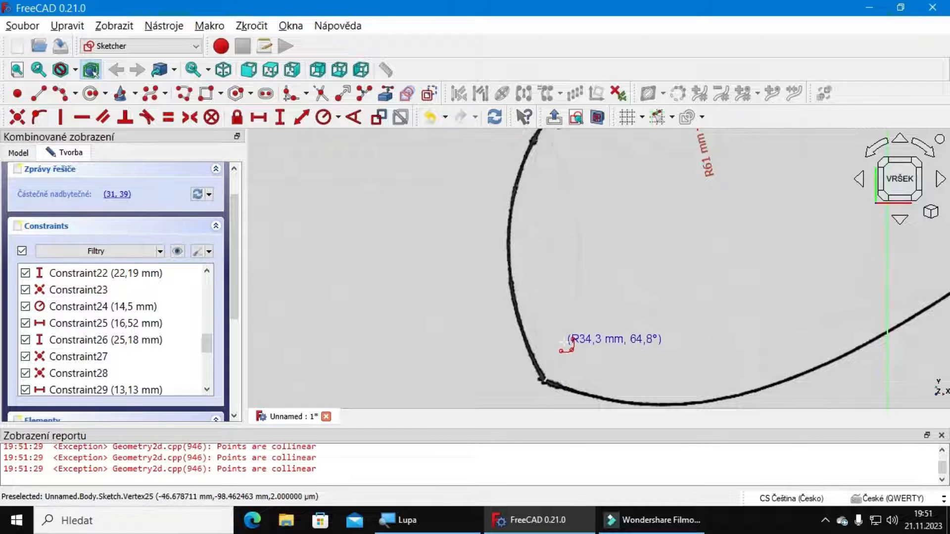
scroll(568, 341, down, 1)
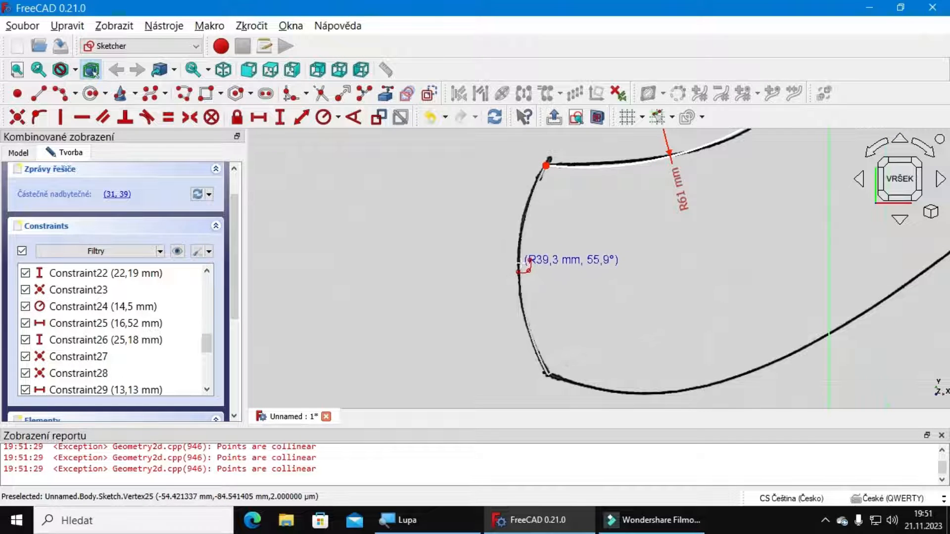
scroll(528, 263, up, 2)
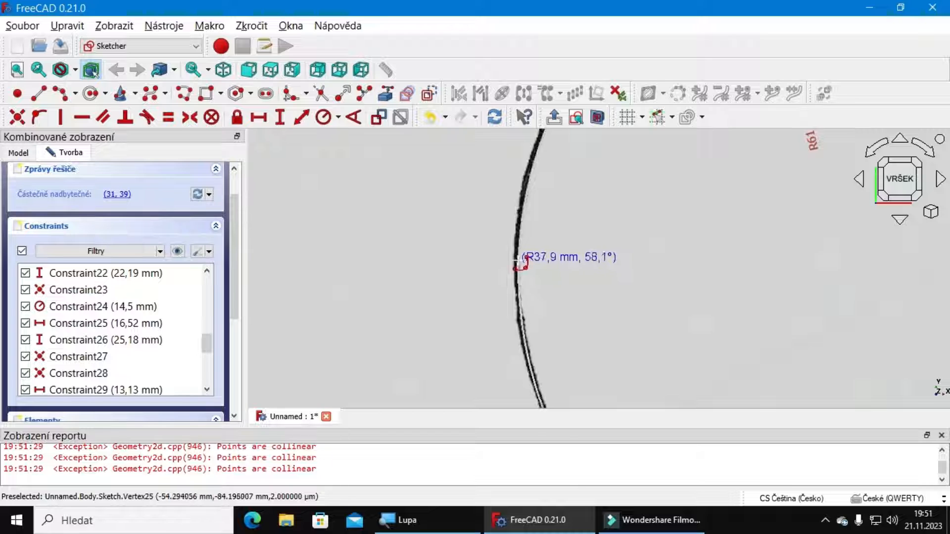
click(517, 258)
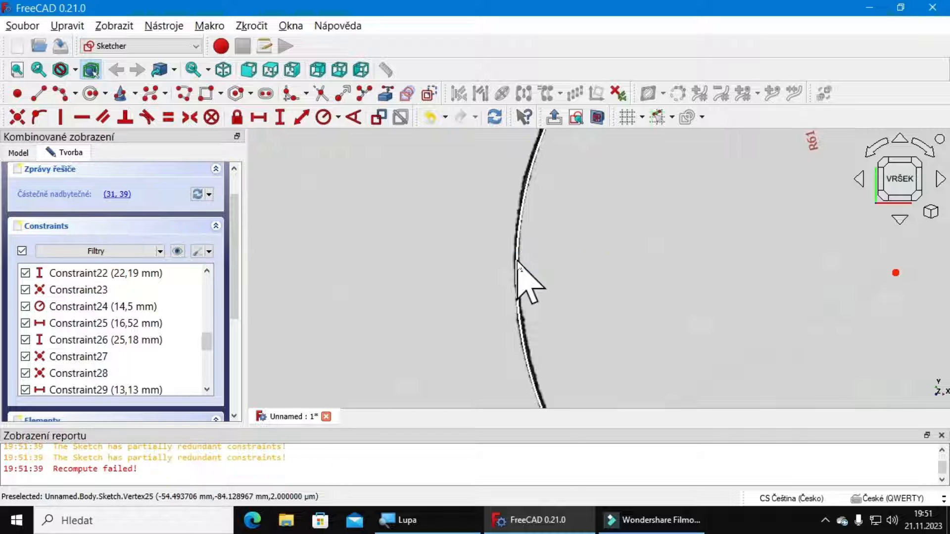
scroll(619, 267, down, 3)
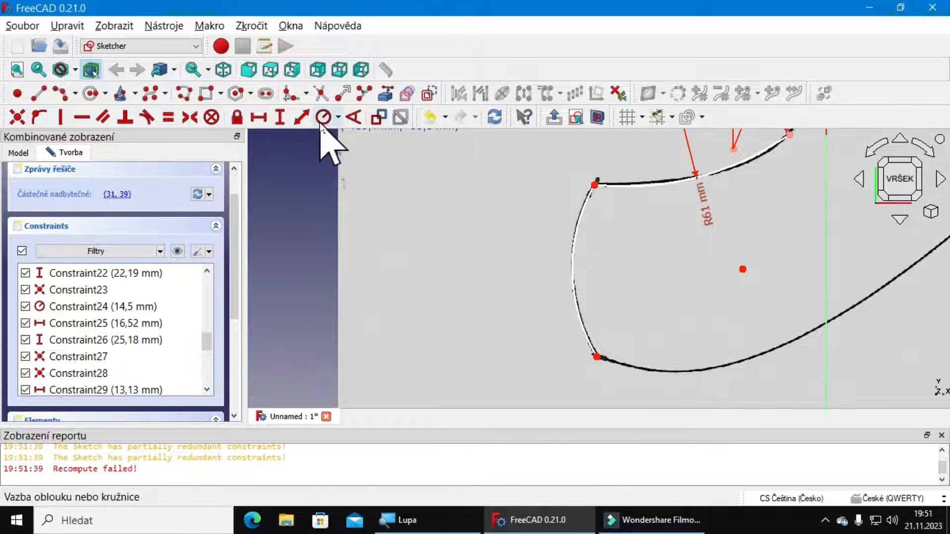
key(Escape)
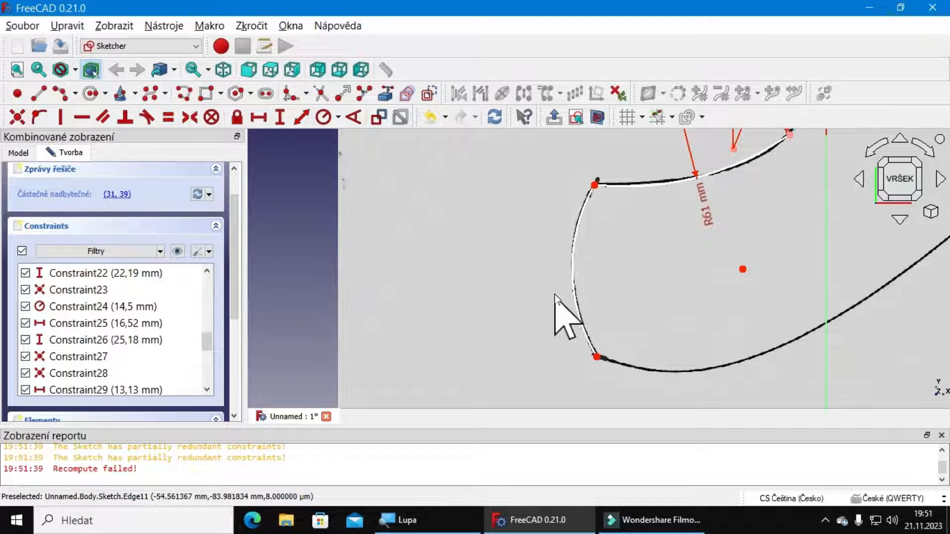
Step: Try to constrain the radius of the new arc between the two sharp corners to 36.6 mm
click(575, 275)
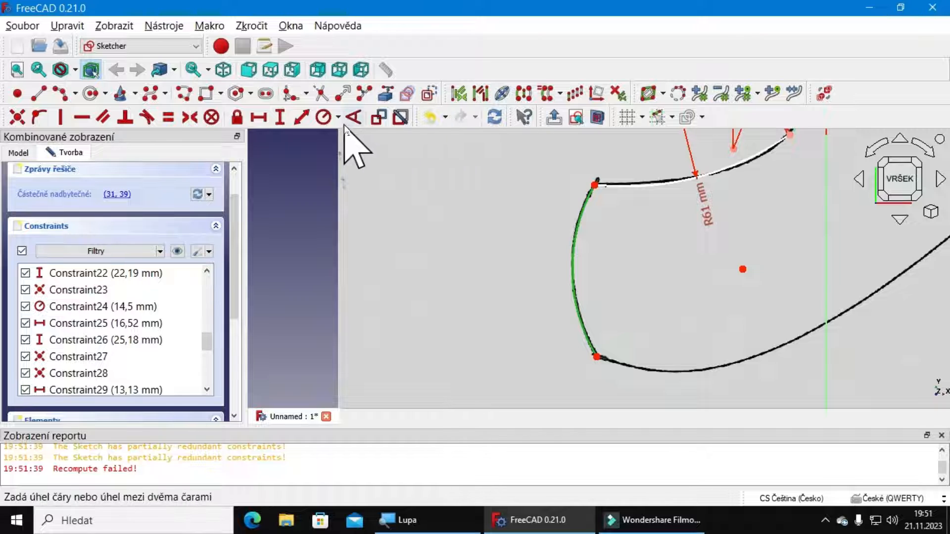
click(325, 118)
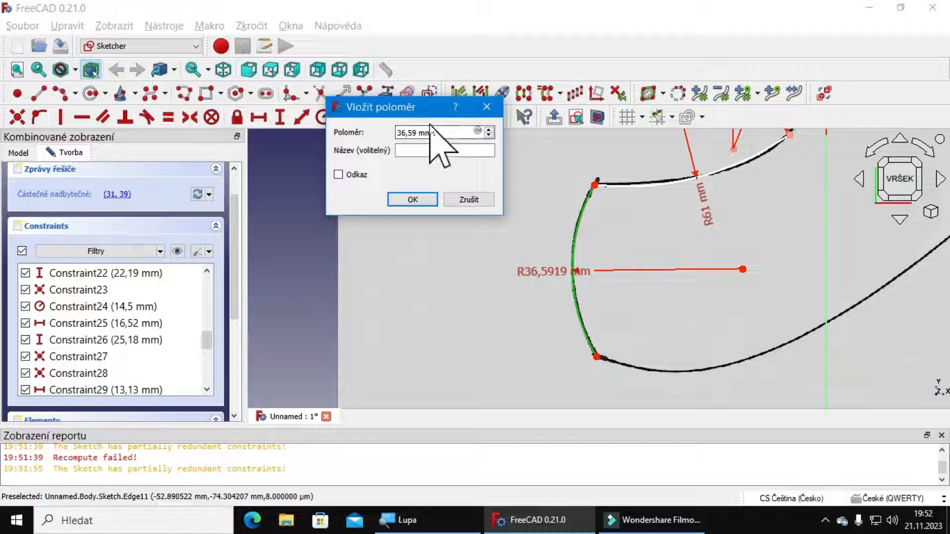
click(440, 133)
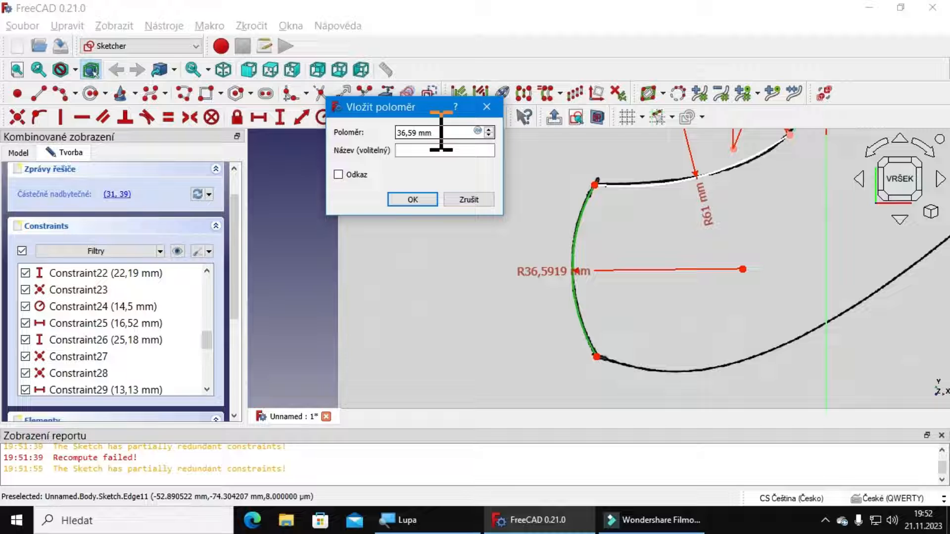
drag(443, 133, 391, 132)
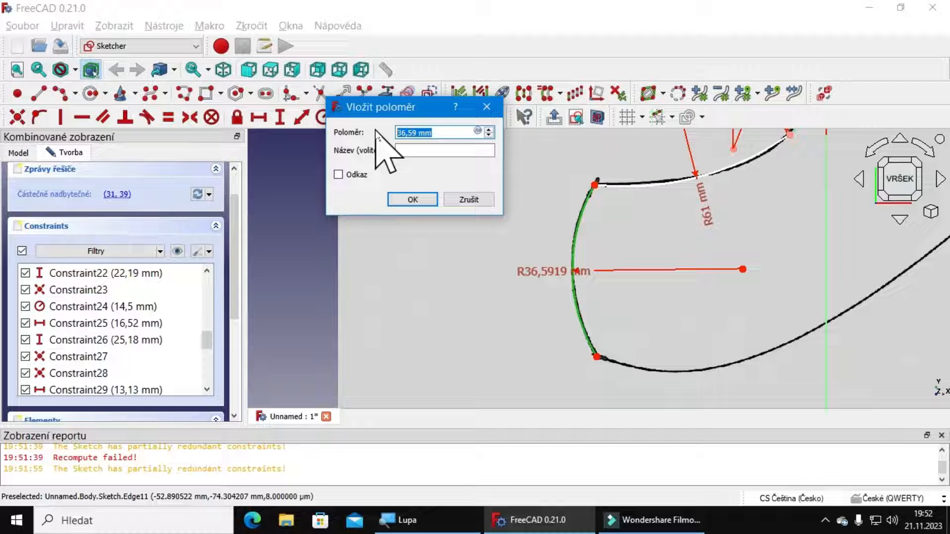
key(Return)
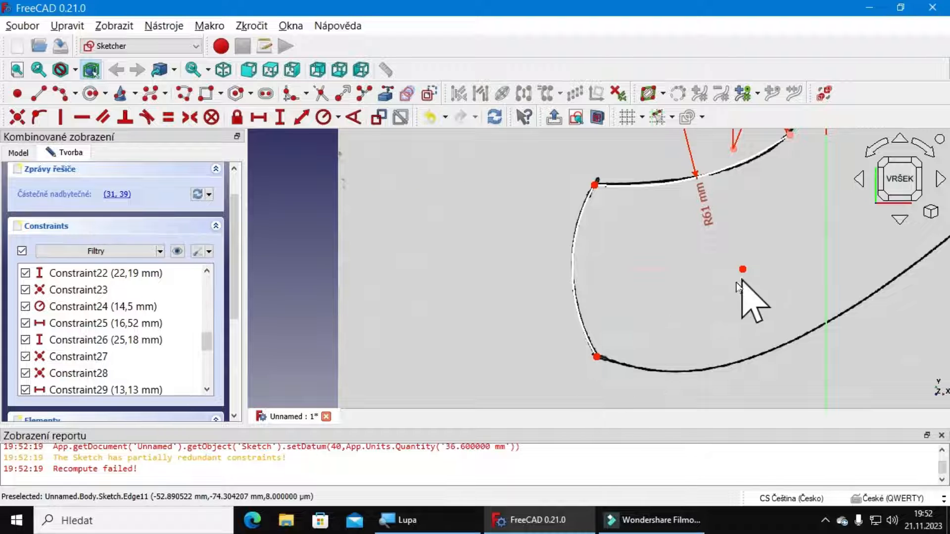
Step: Retry the 36.6 mm radius constraint on the same arc between the two sharp corners
click(596, 294)
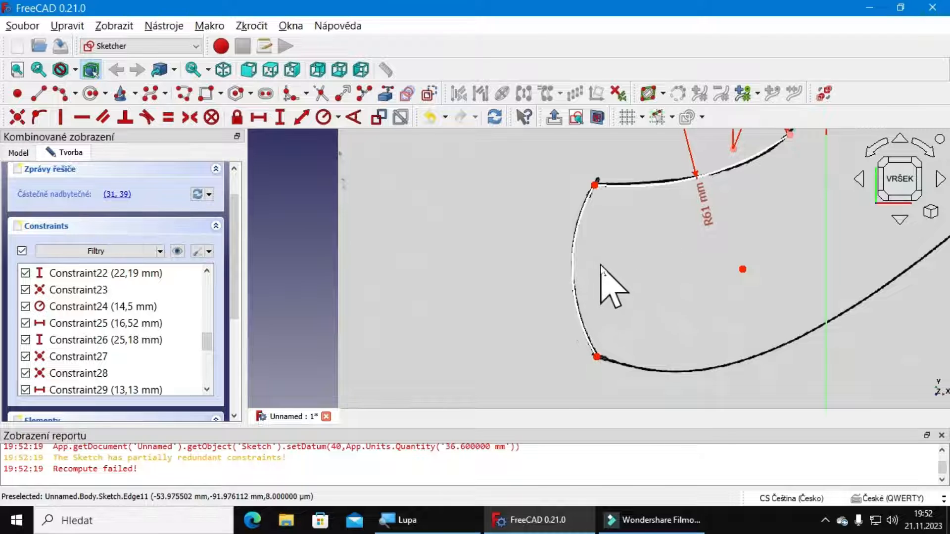
click(577, 273)
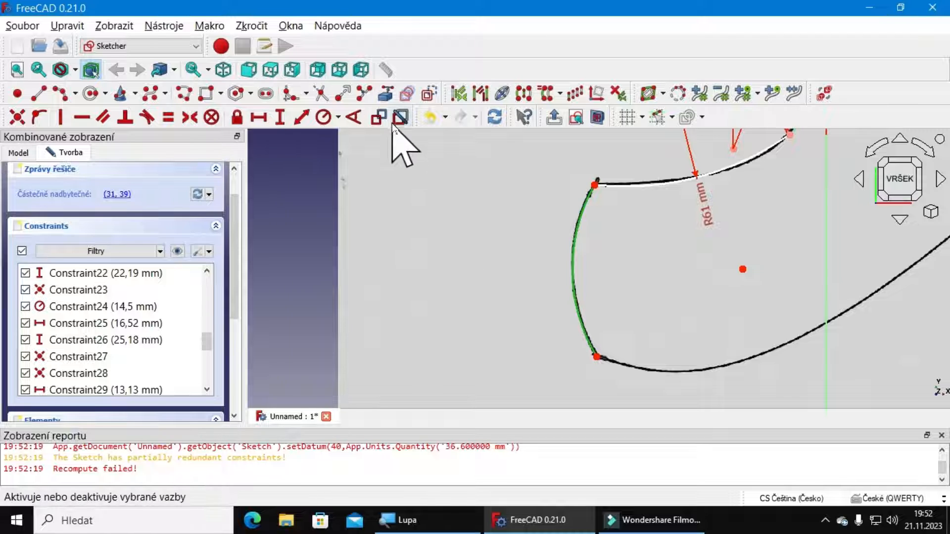
click(323, 117)
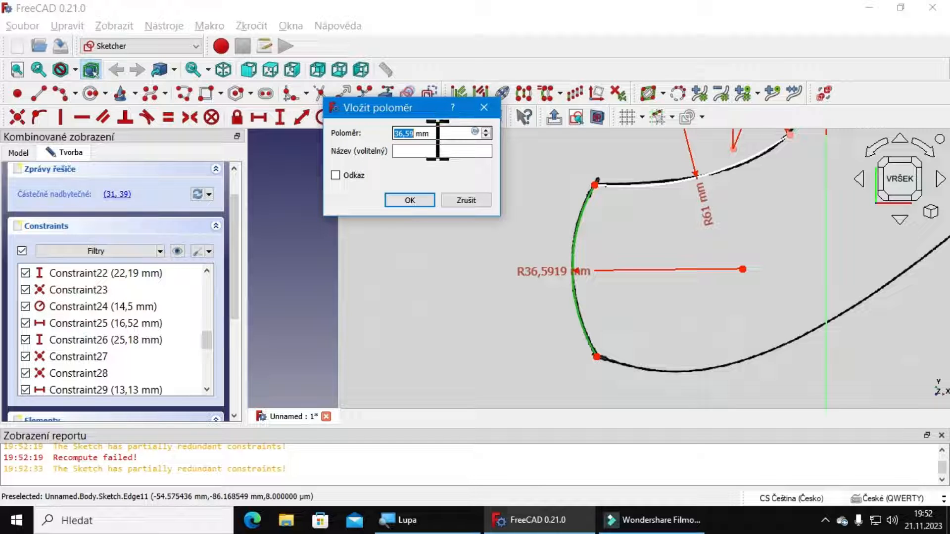
text(36)
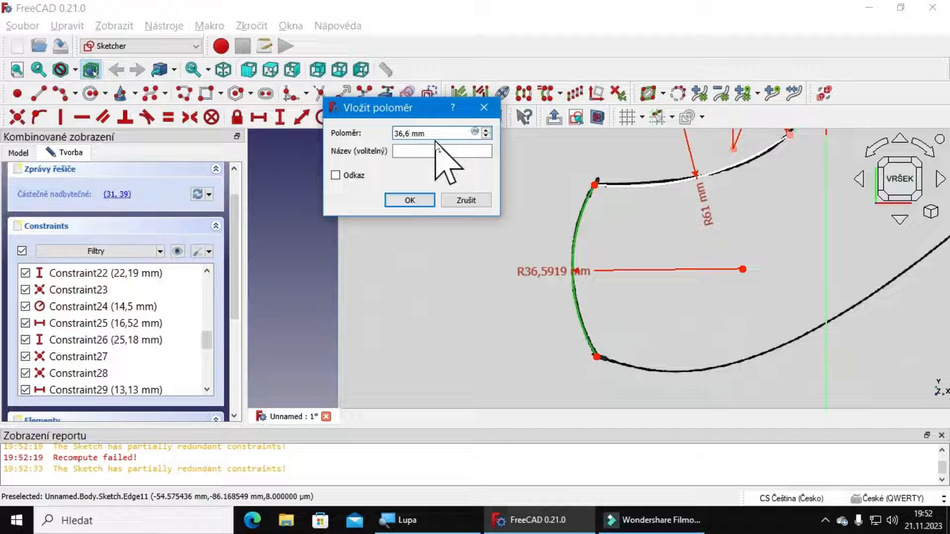
key(Return)
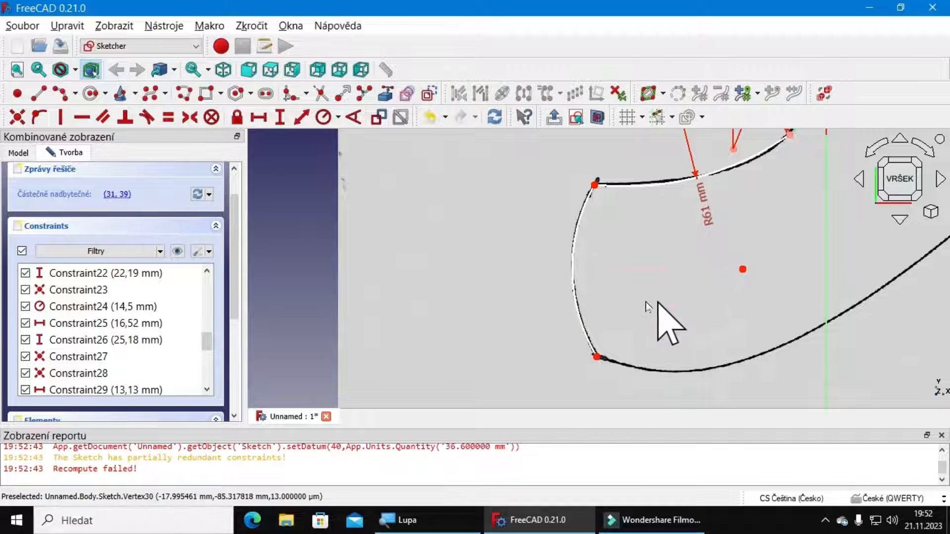
Step: Select the partially redundant constraints reported by the solver and delete the tangent constraint Constraint39
mouse_move(672, 213)
middle_down()
mouse_move(535, 263)
mouse_move(594, 263)
middle_up()
middle_drag(553, 351, 587, 292)
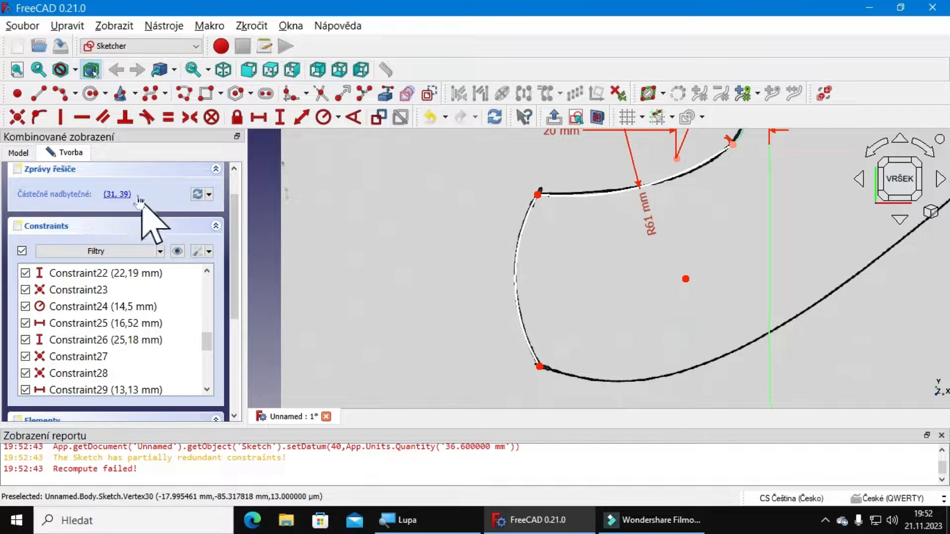
click(119, 194)
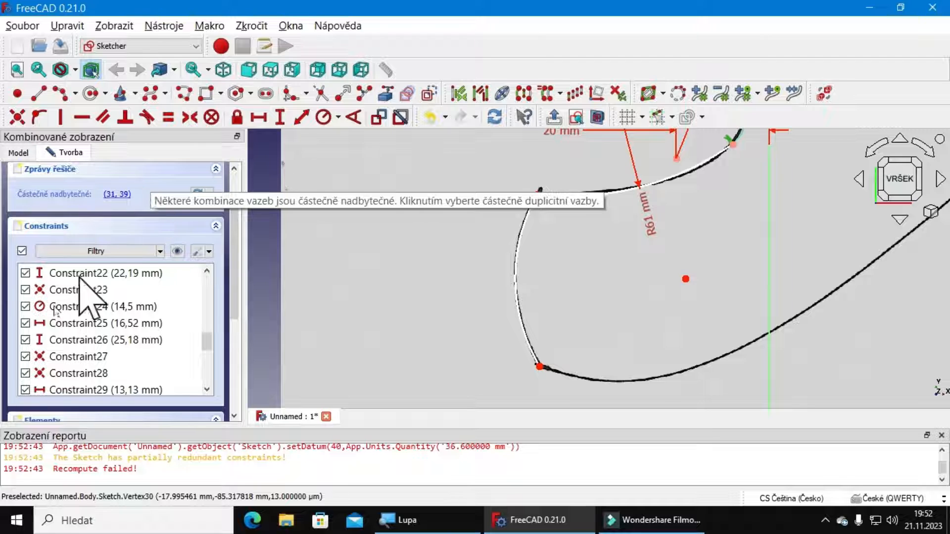
scroll(116, 255, down, 1)
scroll(115, 255, down, 3)
scroll(120, 262, up, 1)
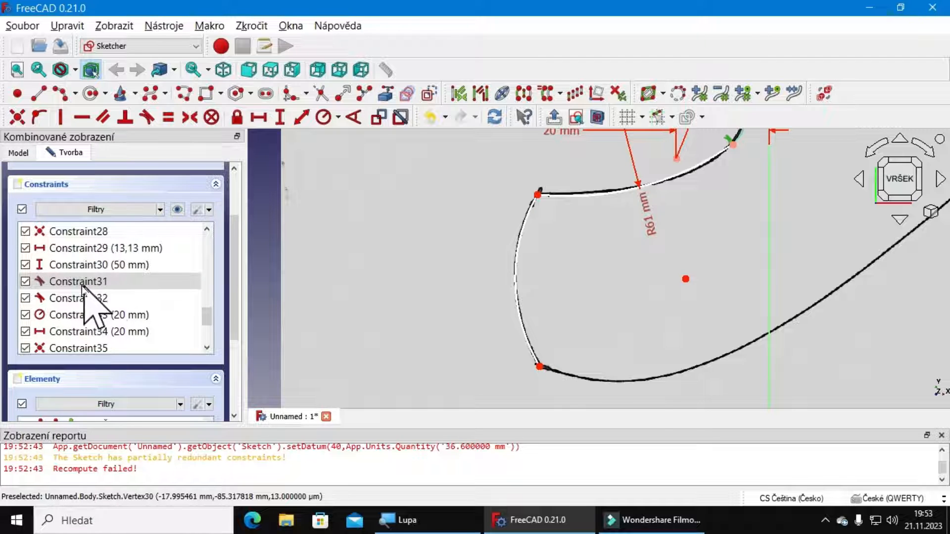
scroll(103, 316, down, 1)
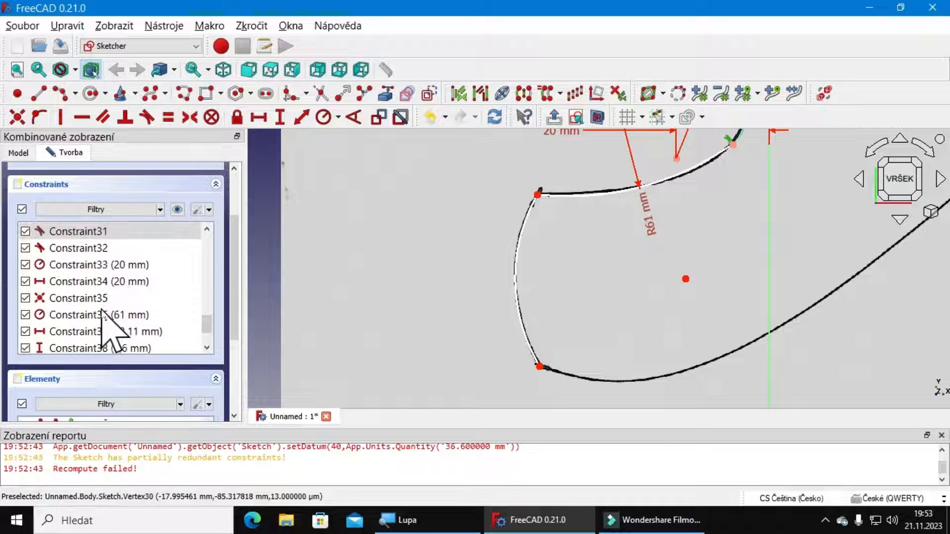
scroll(104, 317, down, 1)
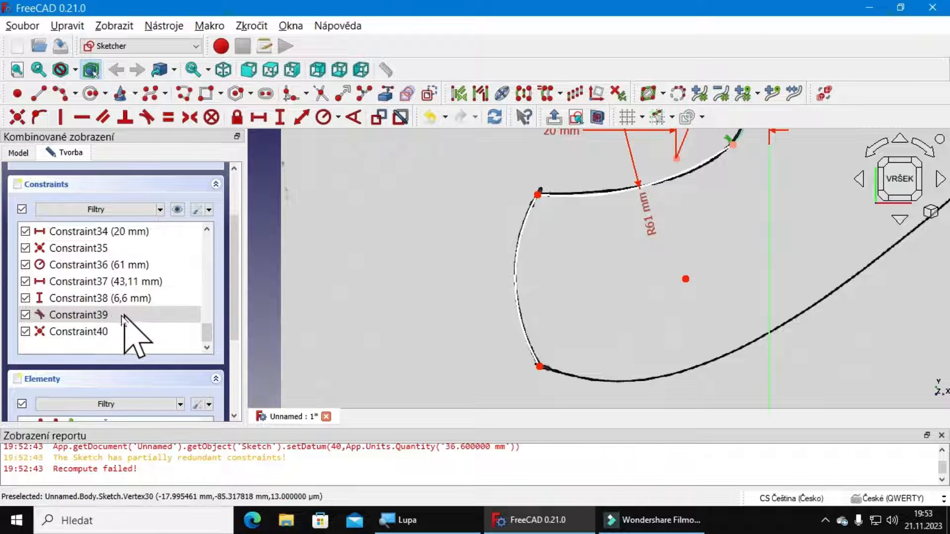
double_click(95, 316)
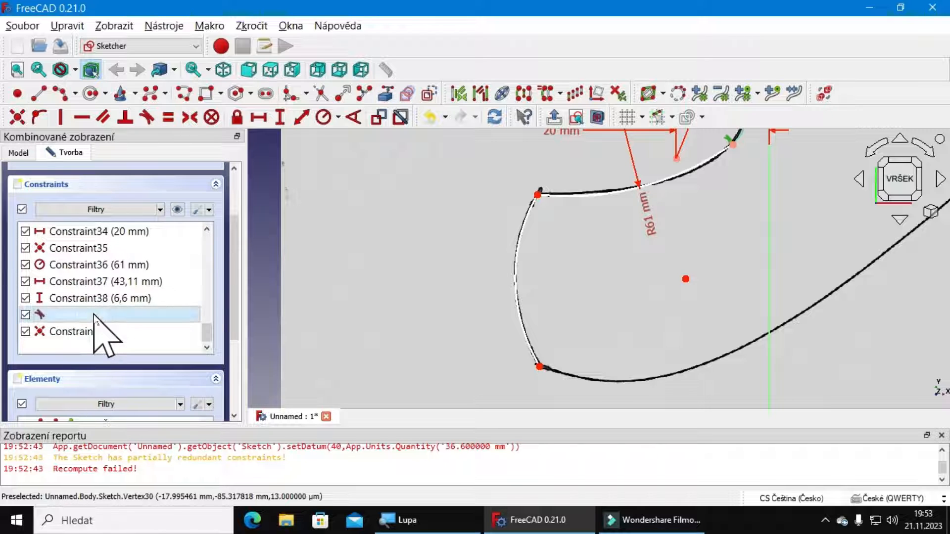
key(Delete)
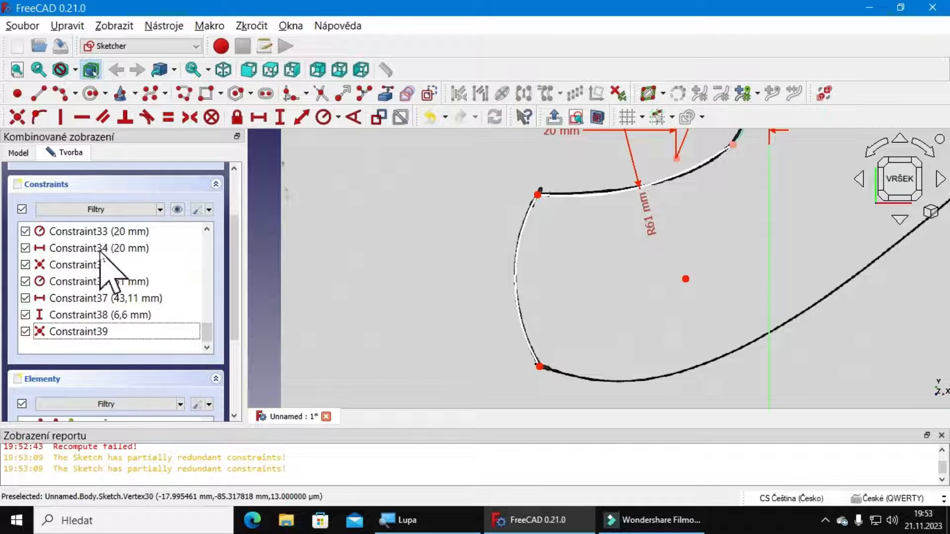
Step: Delete the other partially redundant tangent constraint, Constraint31
scroll(106, 264, up, 1)
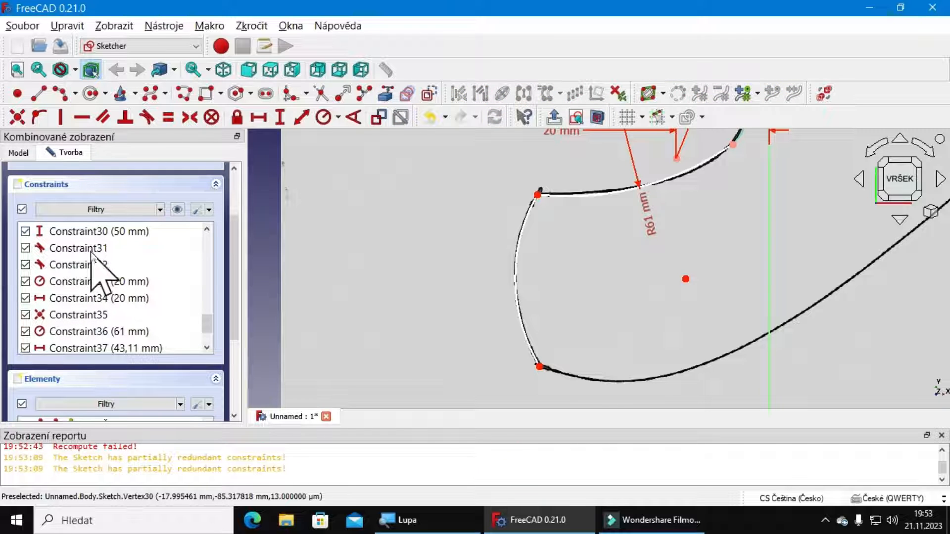
double_click(91, 248)
key(Delete)
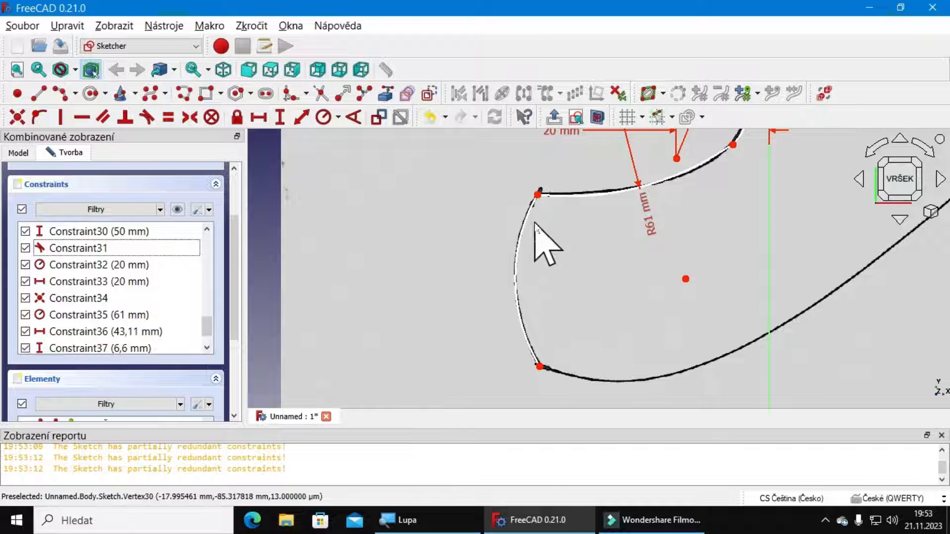
Step: Constrain the radius of the arc between the two sharp corners to 36.6 mm
click(516, 280)
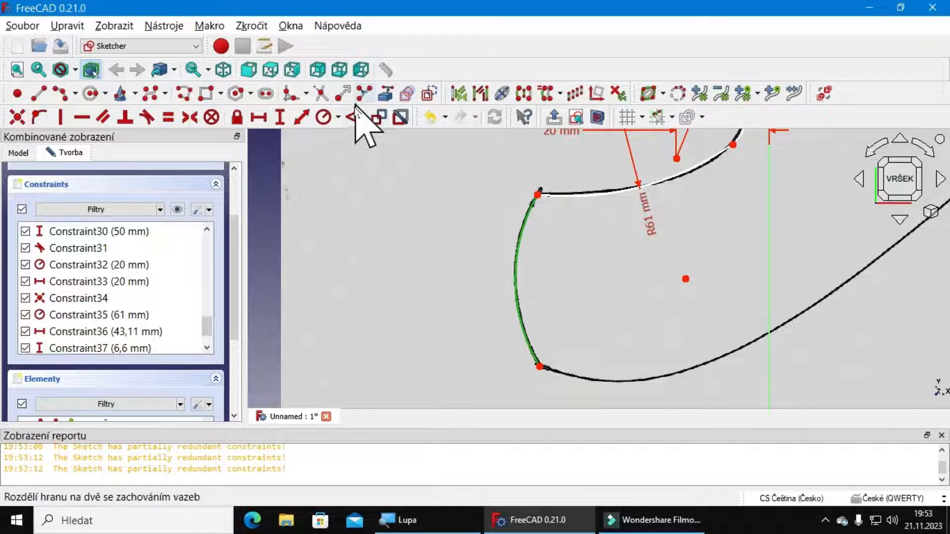
click(323, 119)
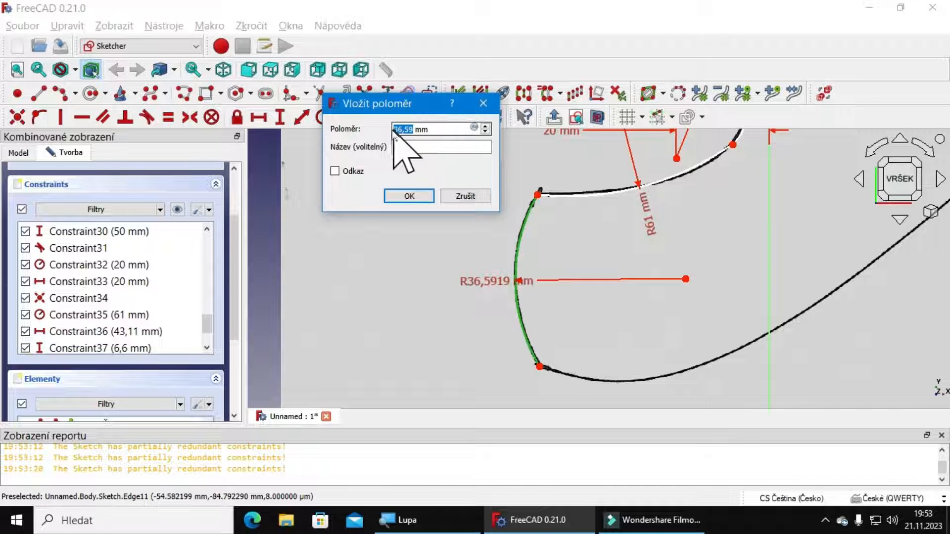
click(412, 130)
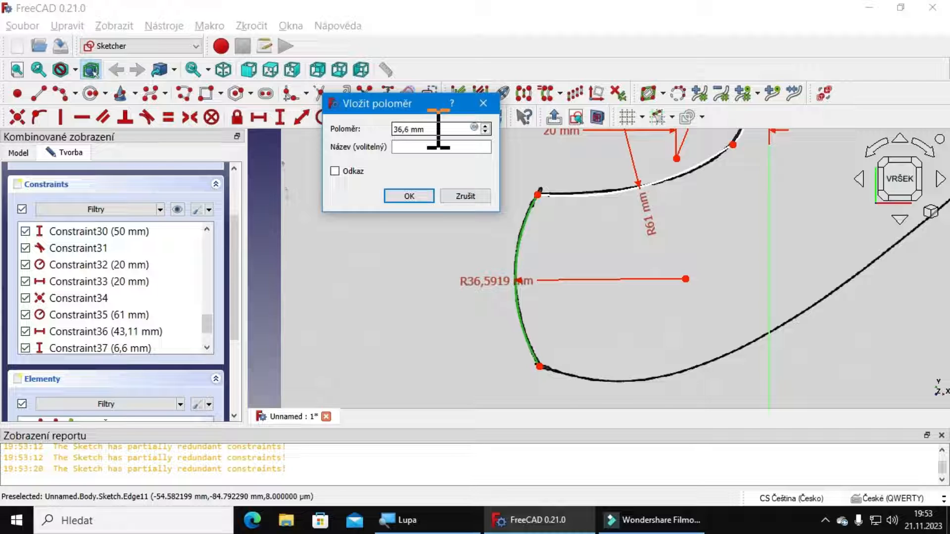
key(Return)
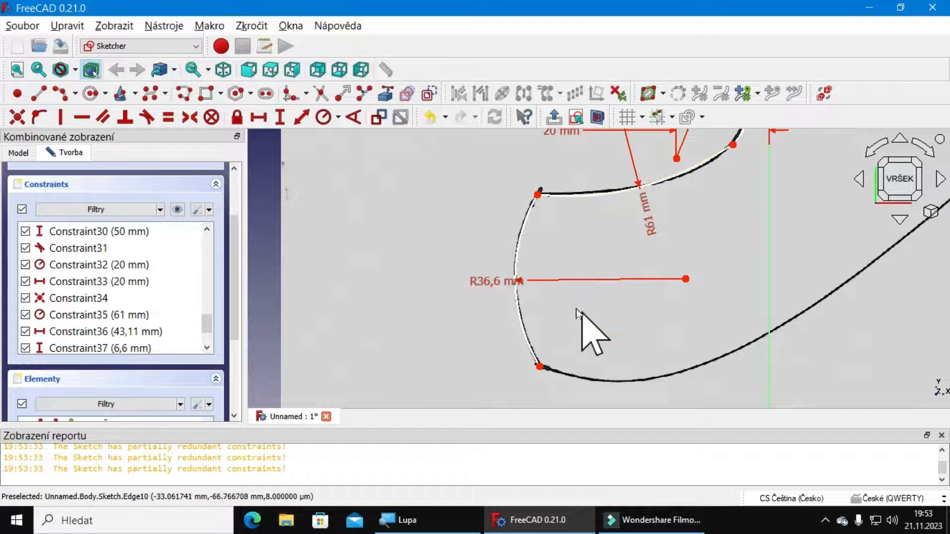
Step: Constrain the vertical distance between the 36.6 mm arc's centre and the sketch origin to 85.32 mm
mouse_move(577, 310)
middle_down()
mouse_move(558, 333)
mouse_move(483, 367)
mouse_move(500, 360)
middle_up()
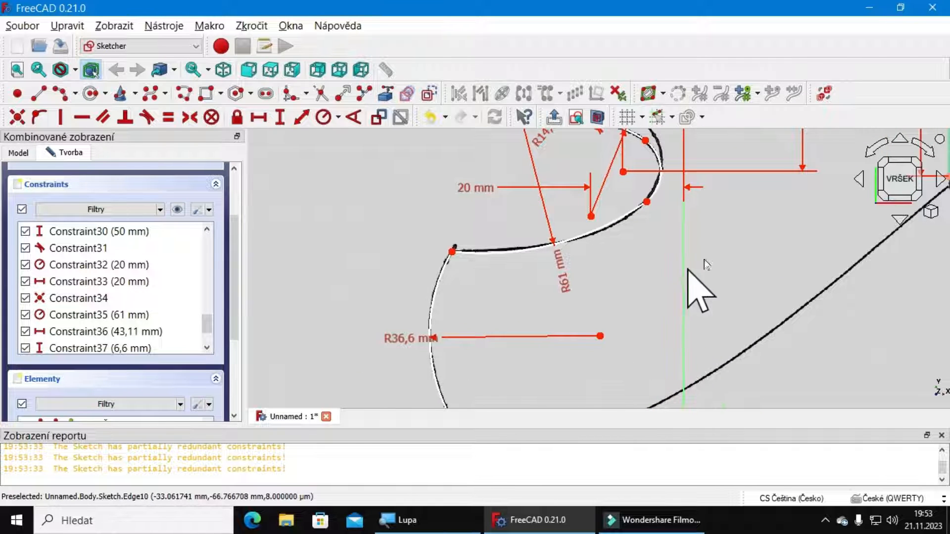
scroll(693, 277, down, 6)
middle_drag(725, 339, 615, 364)
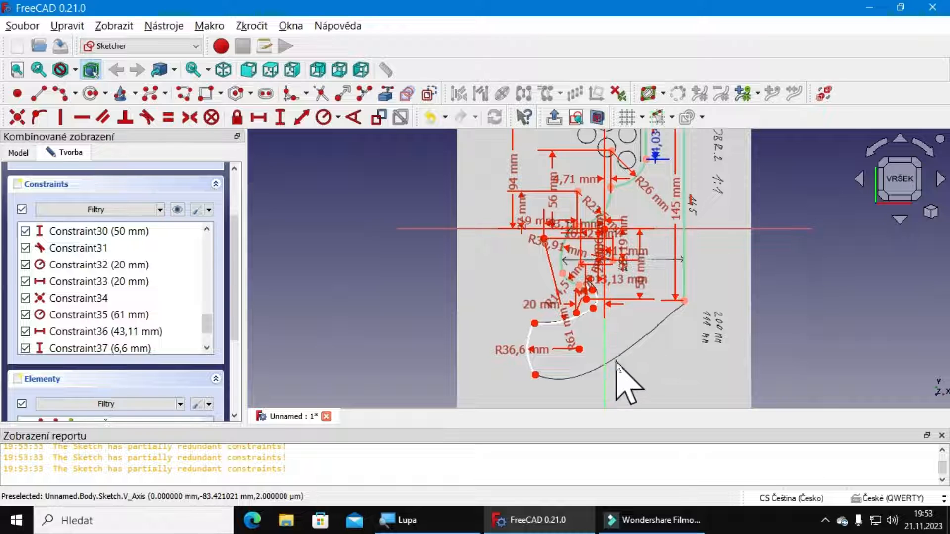
click(579, 349)
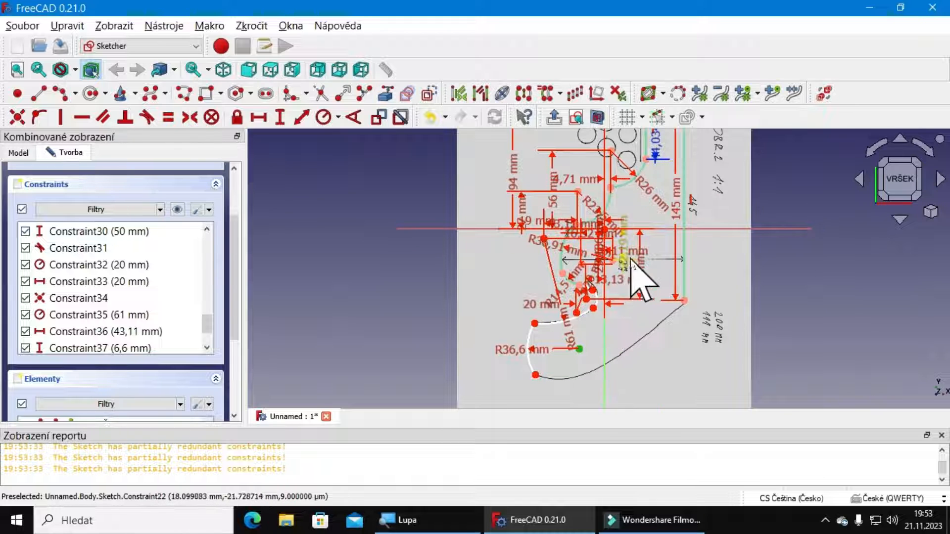
scroll(617, 233, up, 3)
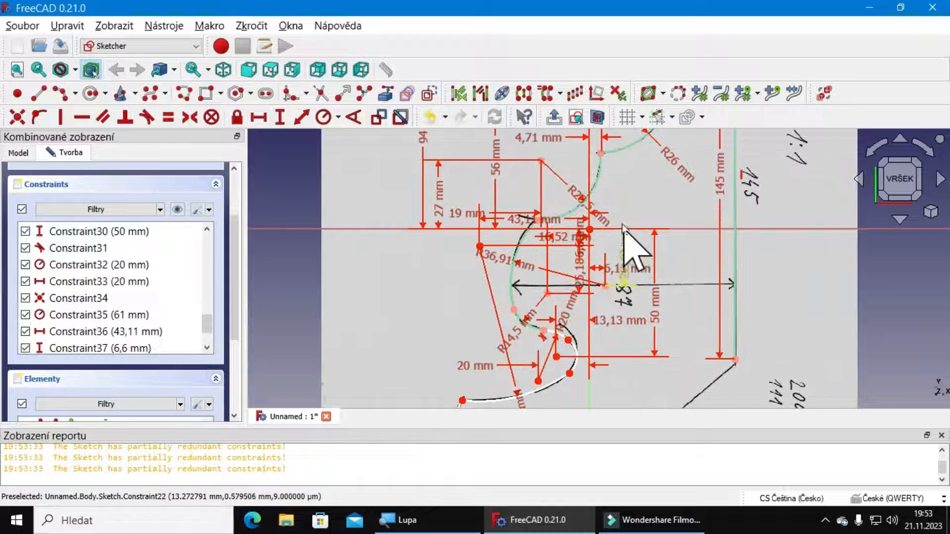
click(591, 230)
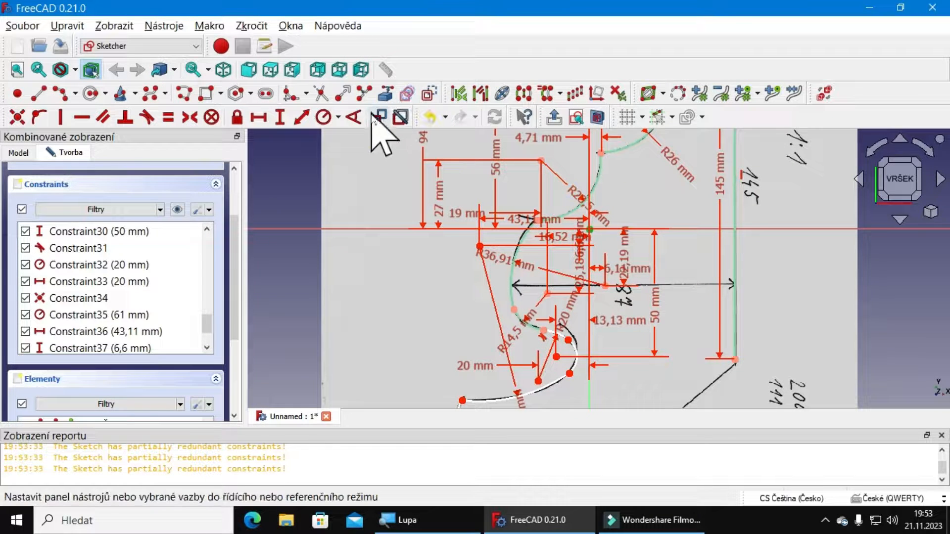
click(280, 118)
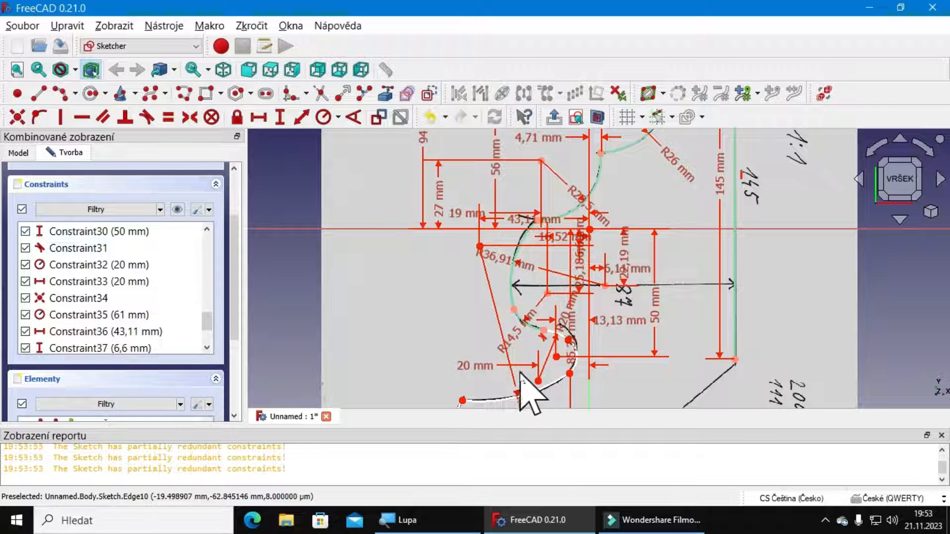
Step: Constrain the horizontal distance between the 36.6 mm arc's centre and the sketch origin to 17.99 mm
mouse_move(536, 382)
middle_down()
mouse_move(515, 276)
mouse_move(526, 251)
mouse_move(526, 290)
middle_up()
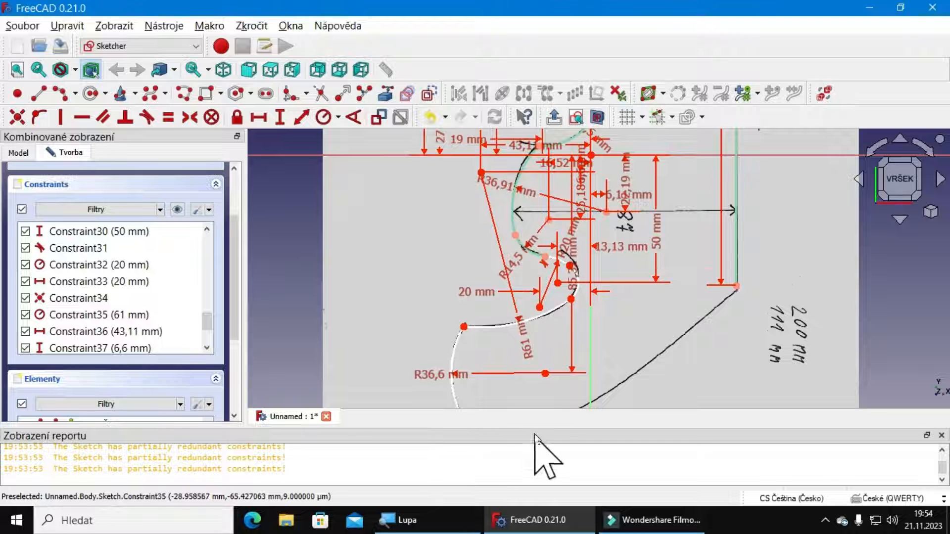
click(545, 374)
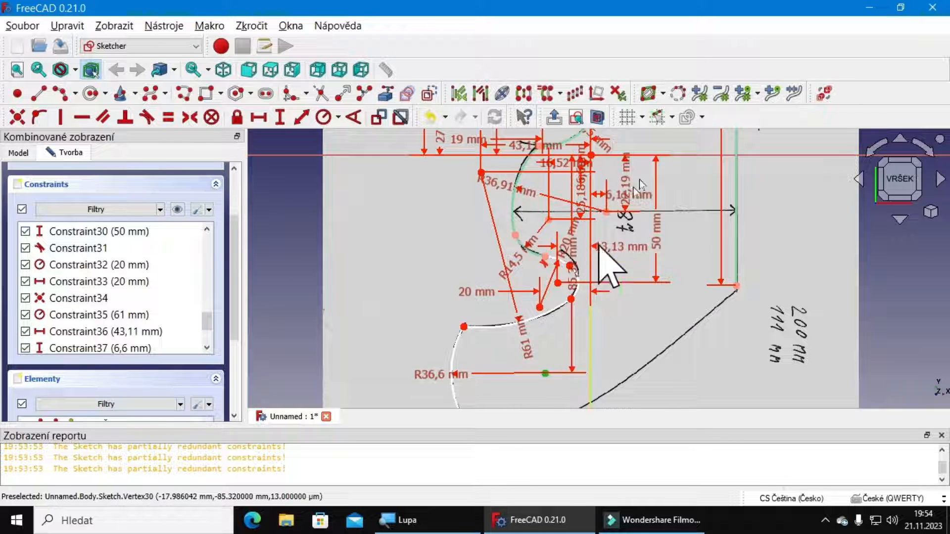
click(592, 156)
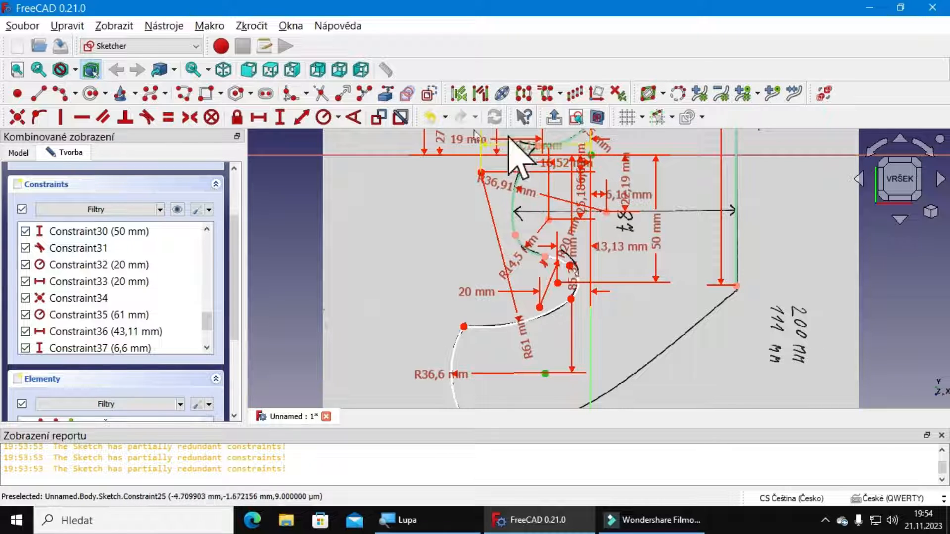
click(258, 119)
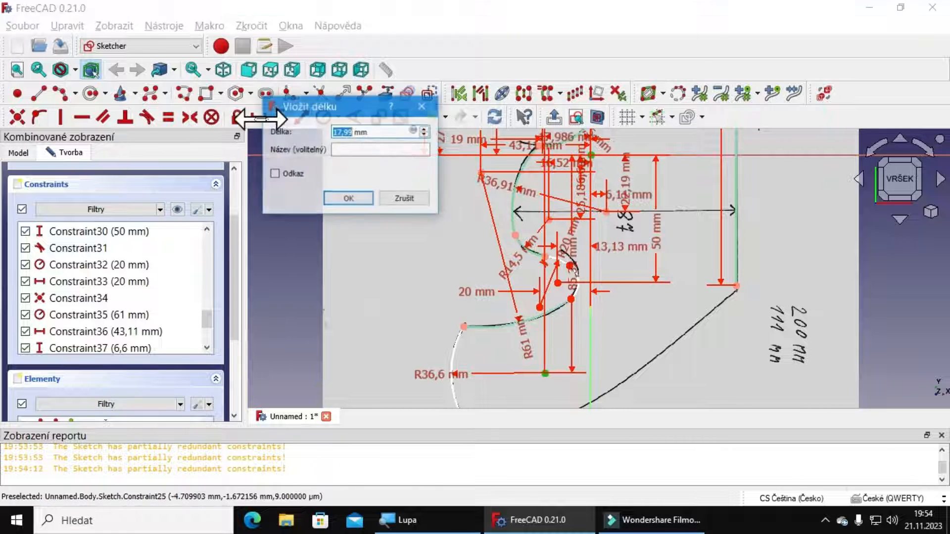
key(Return)
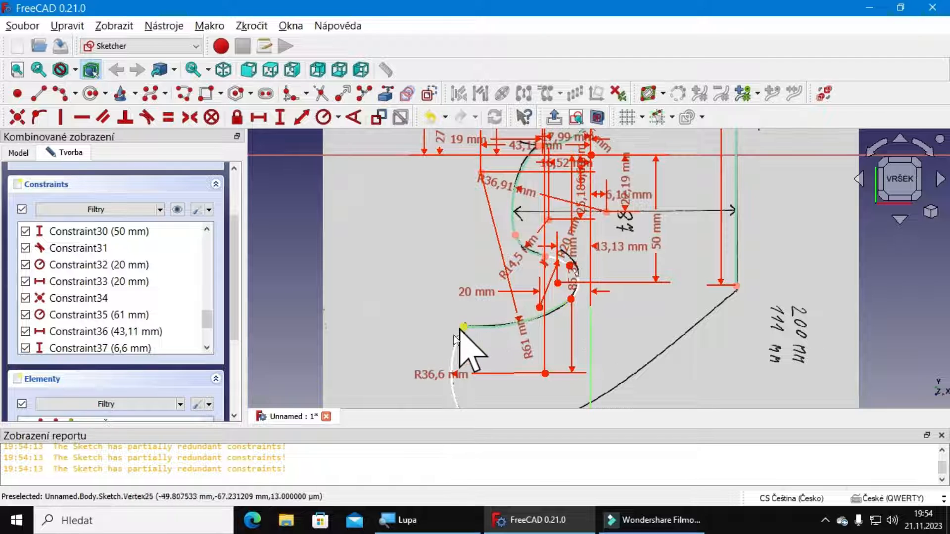
Step: Draw an arc of about 49 mm radius from the 36.6 mm arc's lower endpoint along the traced bottom curve
middle_drag(390, 365, 381, 254)
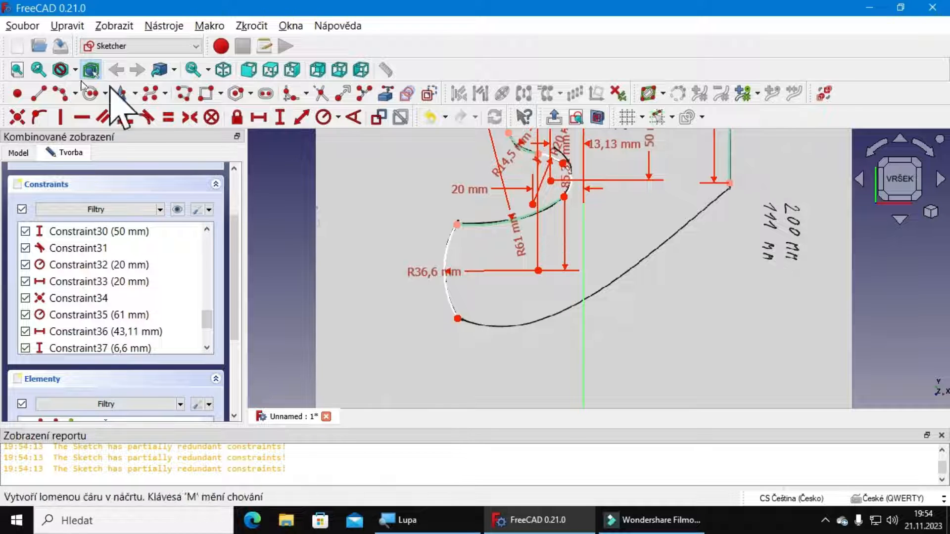
click(63, 96)
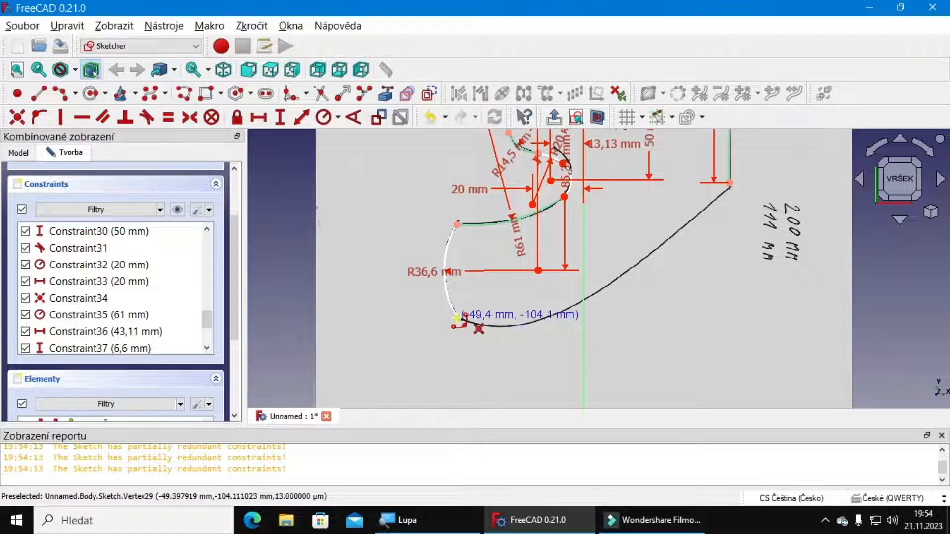
click(457, 319)
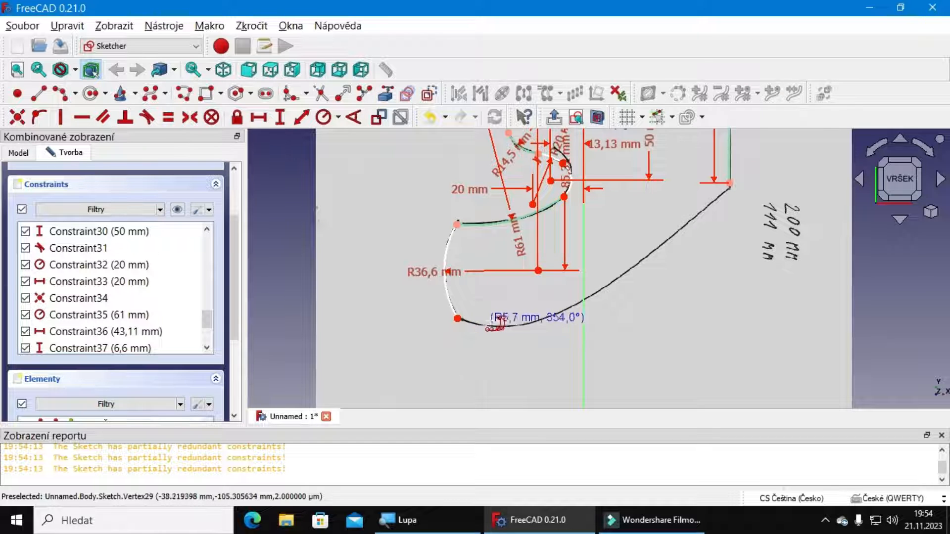
scroll(522, 324, up, 5)
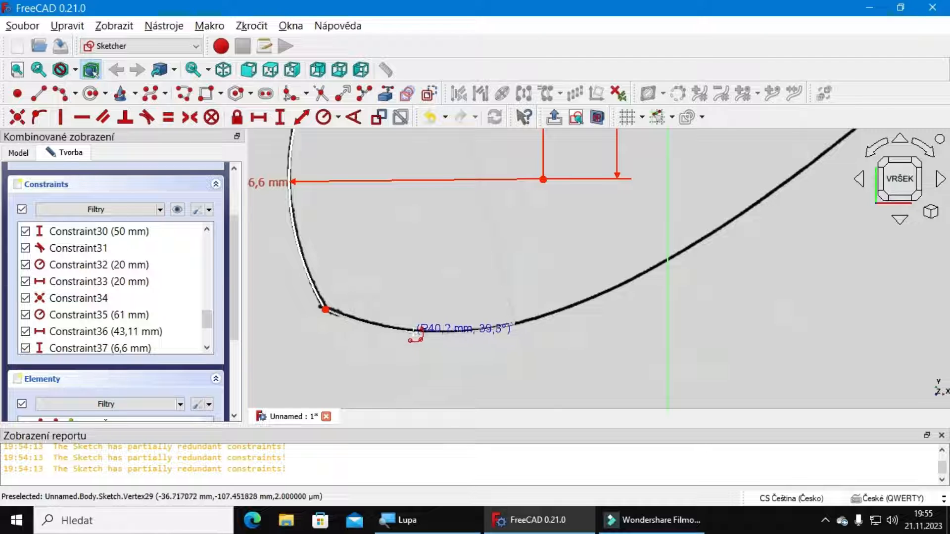
scroll(416, 334, up, 3)
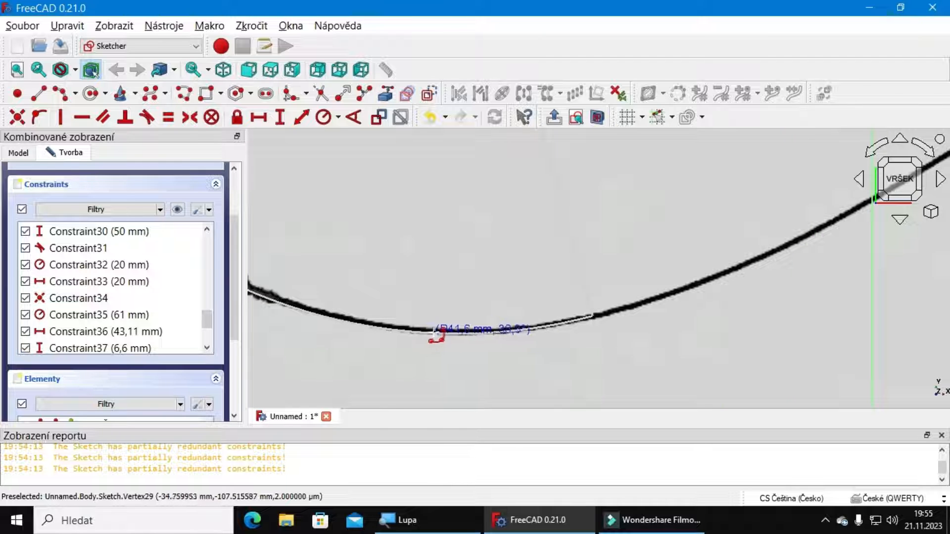
scroll(440, 333, down, 3)
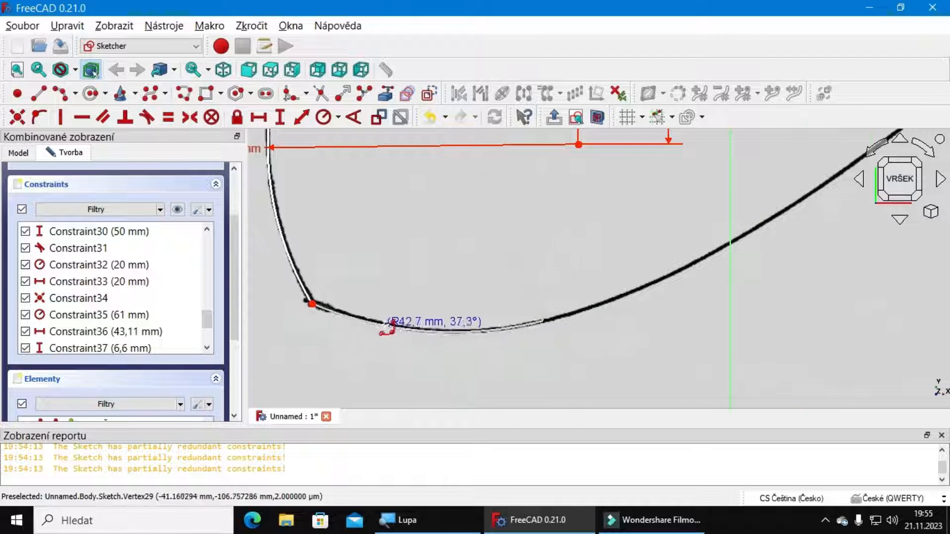
scroll(390, 324, up, 3)
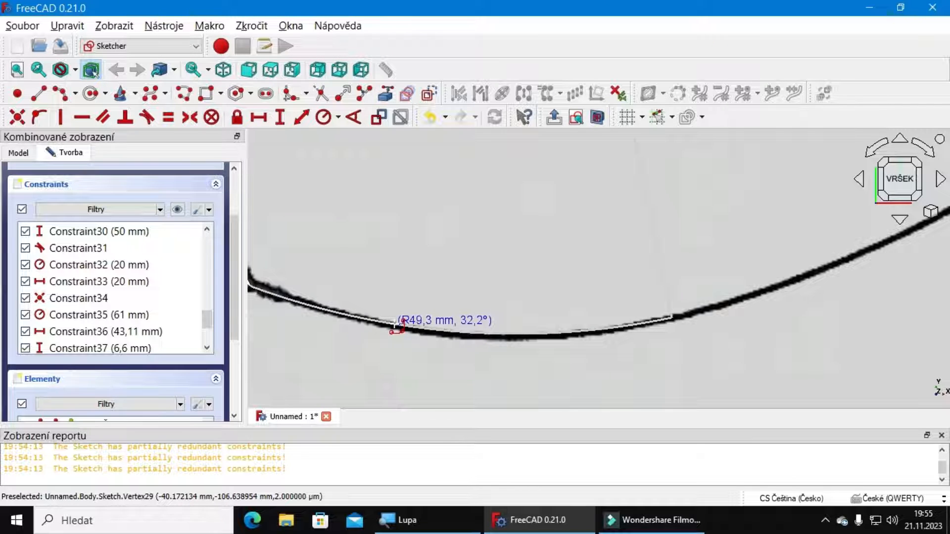
click(396, 325)
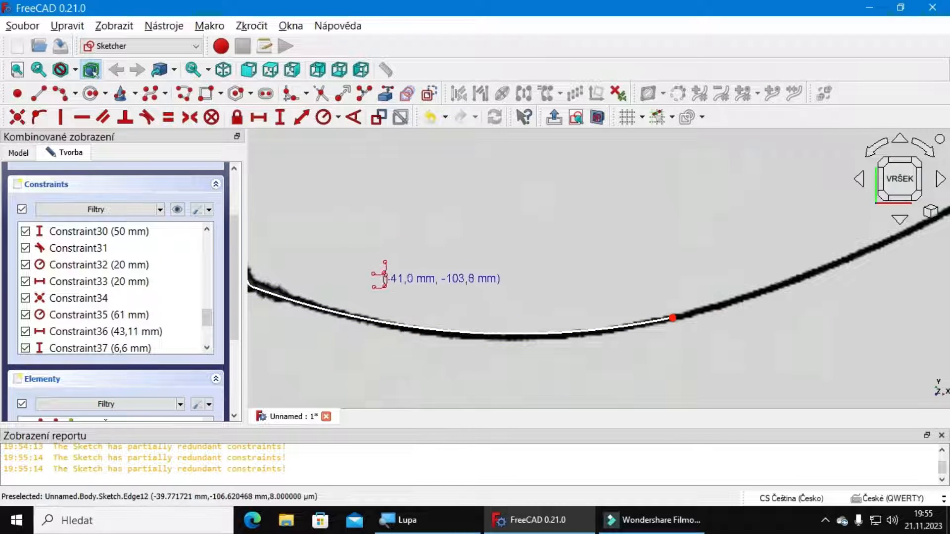
scroll(650, 197, down, 3)
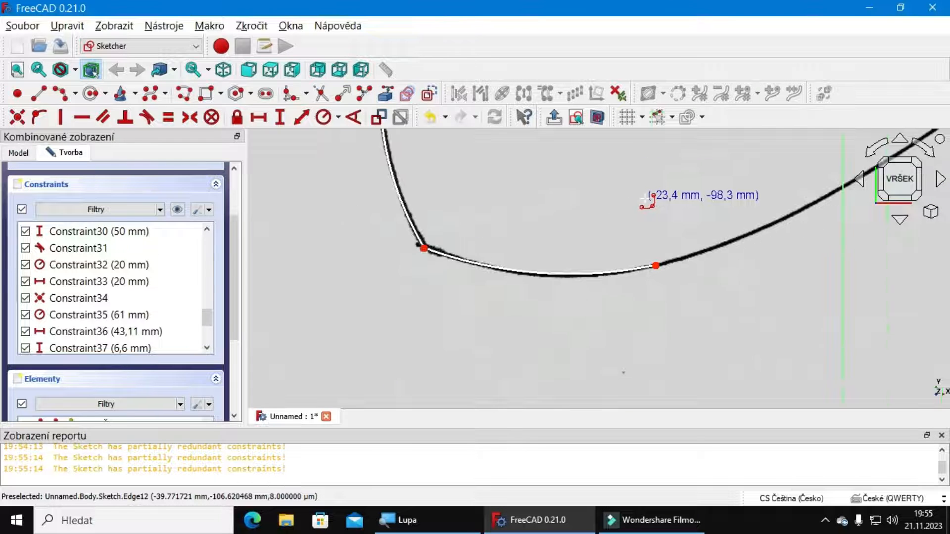
right_click(435, 352)
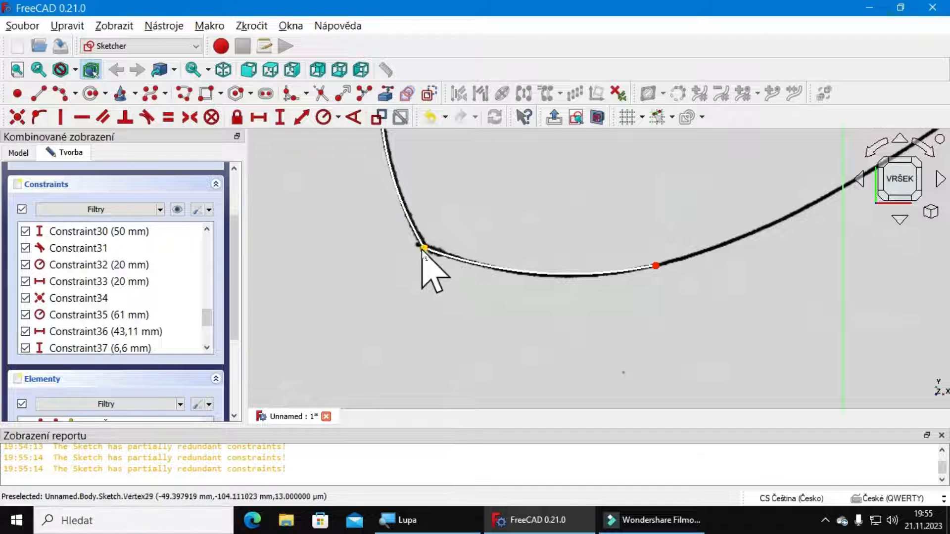
Step: Constrain the new bottom arc's radius to 50 mm and place its dimension label below the curve
click(522, 275)
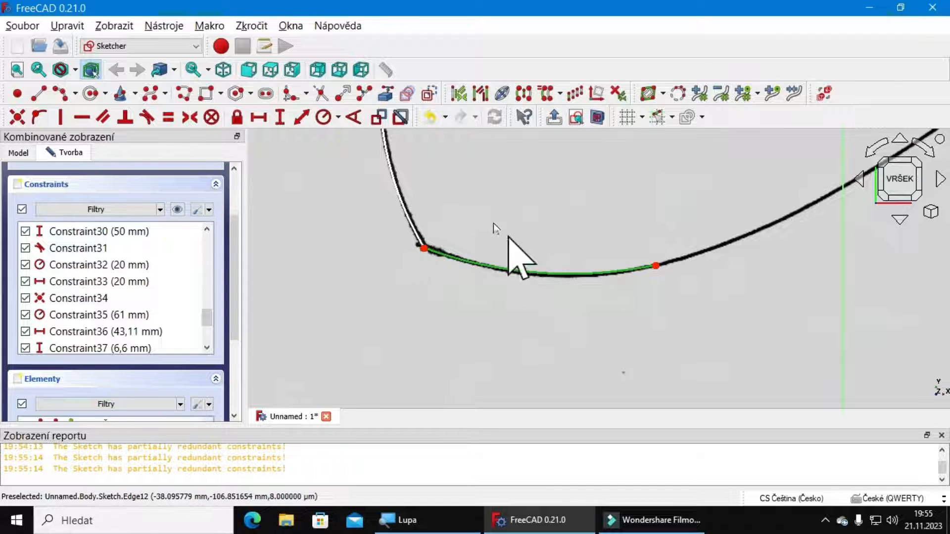
click(324, 118)
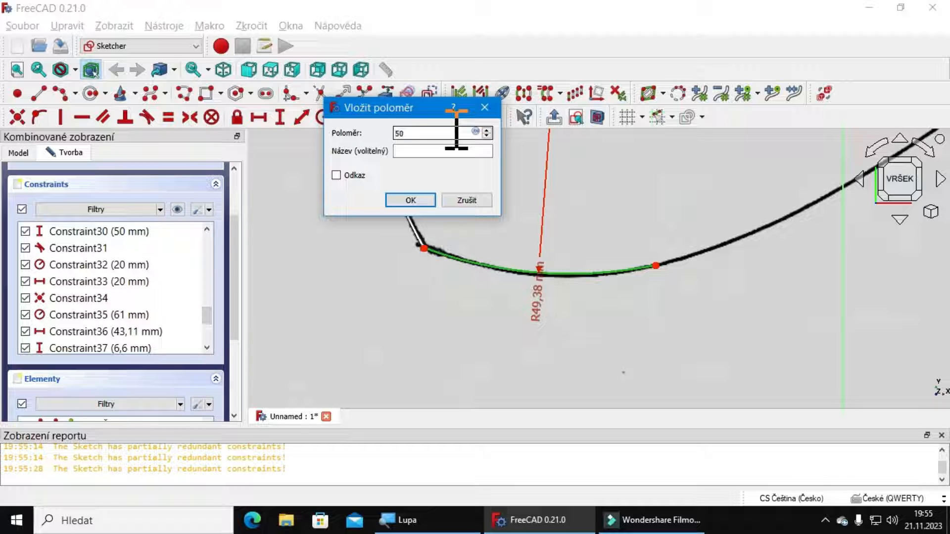
key(Return)
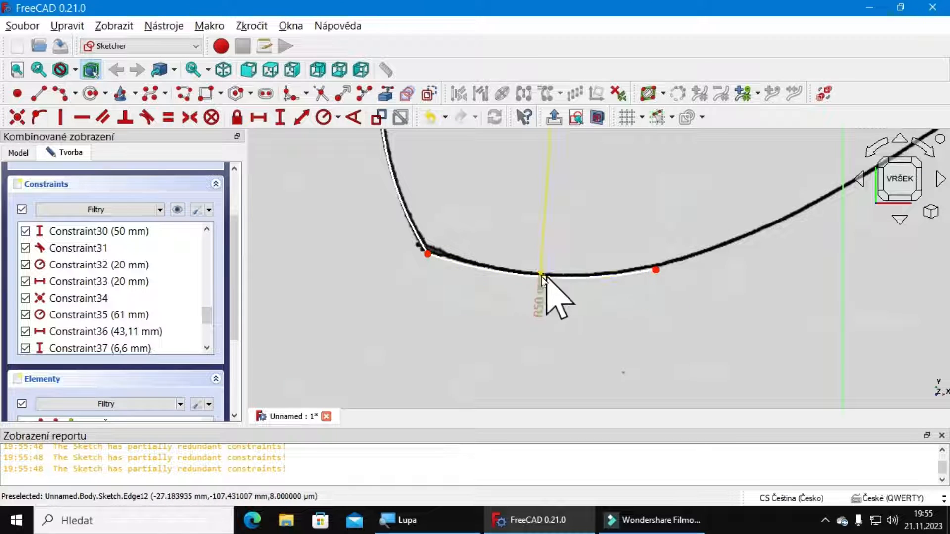
drag(543, 302, 538, 324)
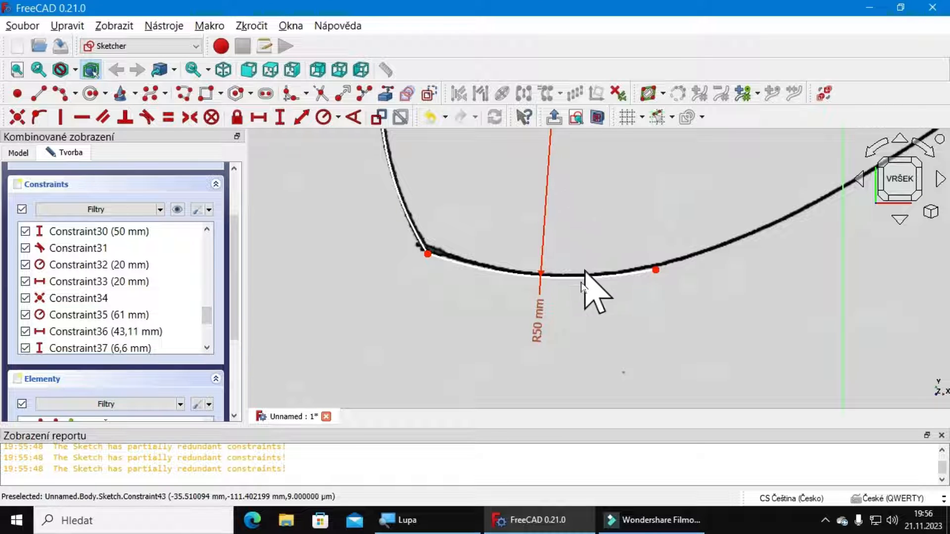
Step: Constrain the horizontal distance between the 50 mm arc's centre and the sketch origin to 32.18 mm
scroll(579, 402, down, 3)
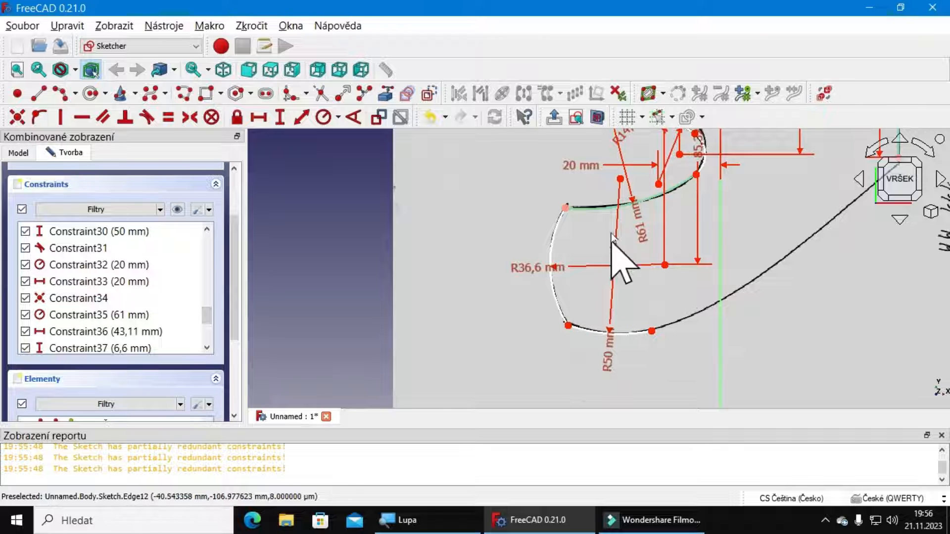
click(620, 178)
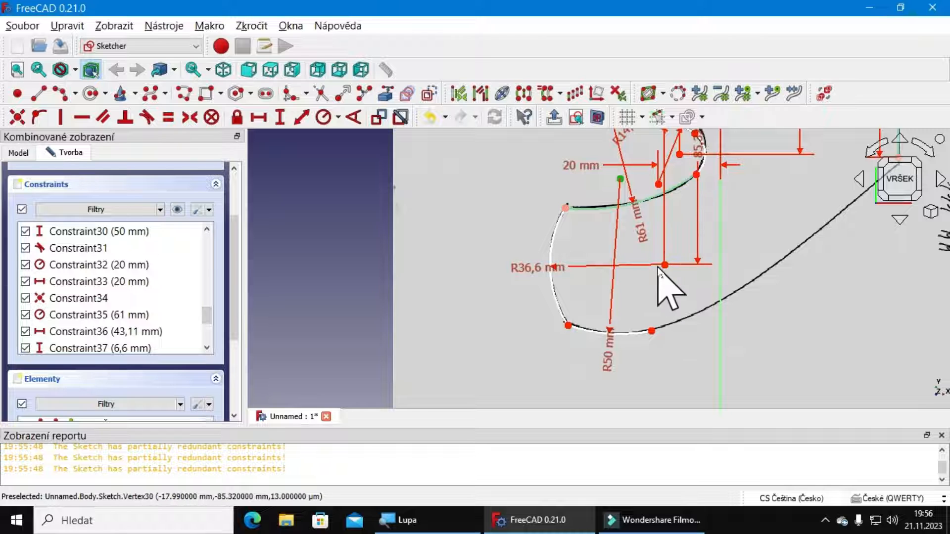
mouse_move(658, 268)
middle_down()
mouse_move(674, 293)
mouse_move(670, 431)
mouse_move(679, 439)
middle_up()
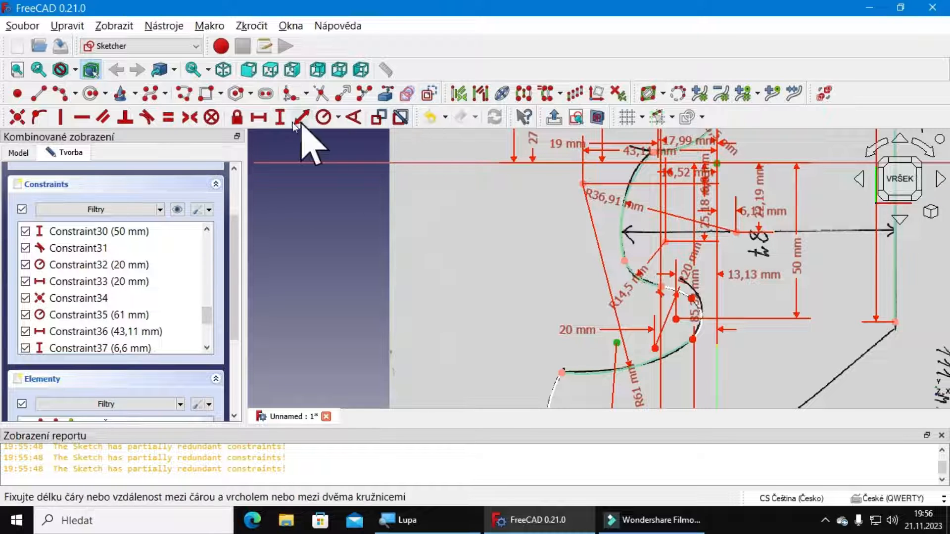
click(264, 122)
key(Return)
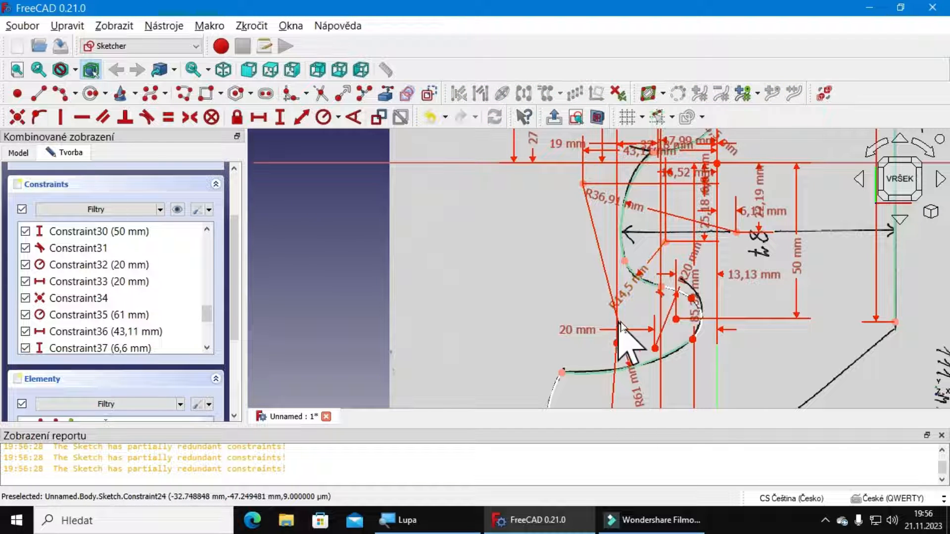
Step: Constrain the vertical distance between the 50 mm arc's centre and the sketch origin to 57.68 mm
click(617, 345)
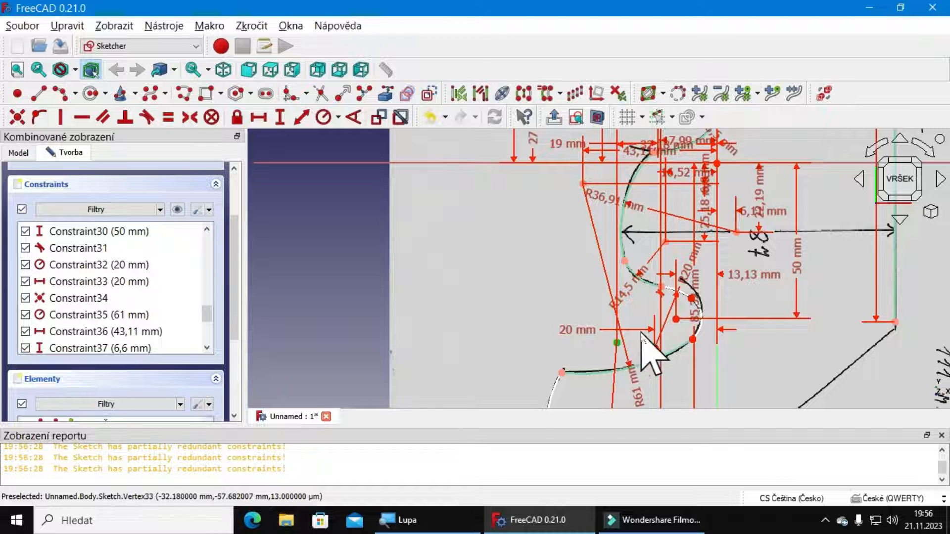
click(717, 165)
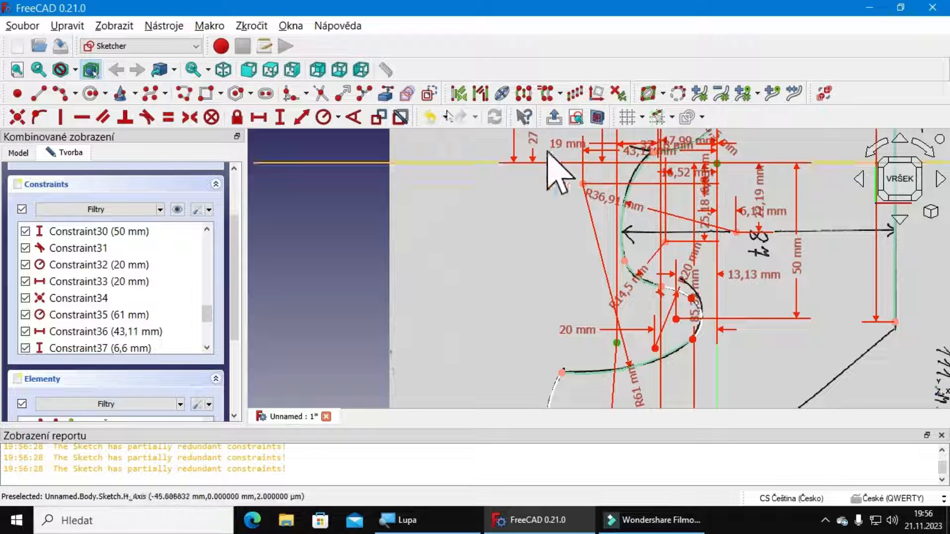
click(296, 120)
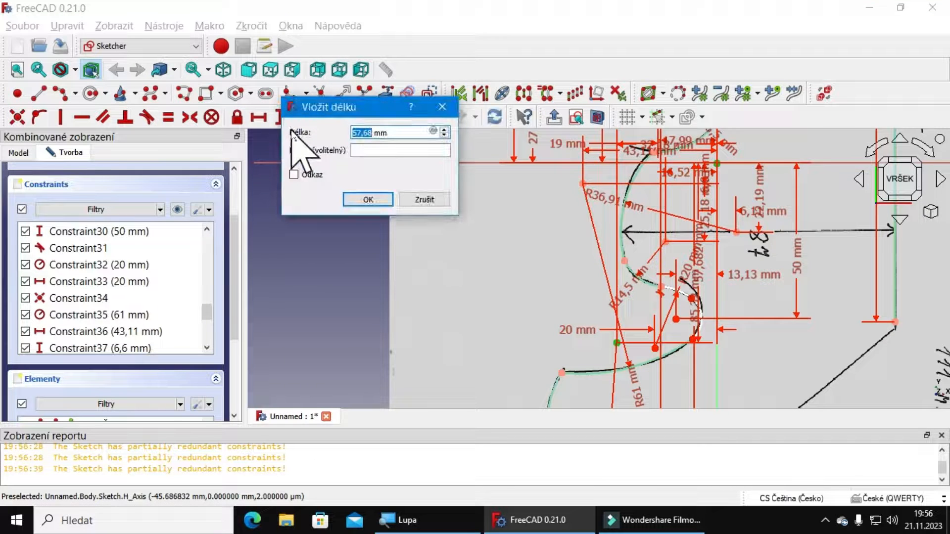
key(Return)
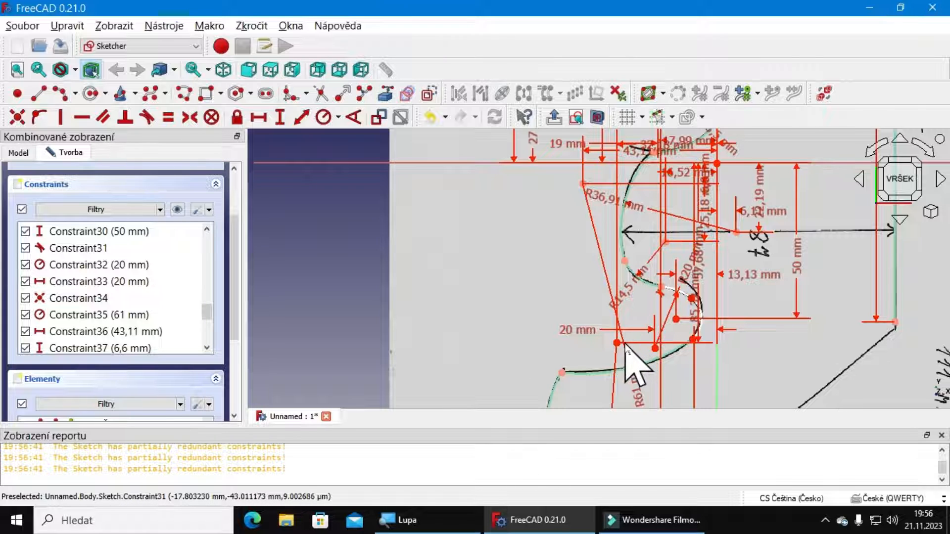
Step: Draw an arc of about 211 mm radius from the 50 mm arc's free endpoint to the lower end of the long vertical line
scroll(643, 356, up, 4)
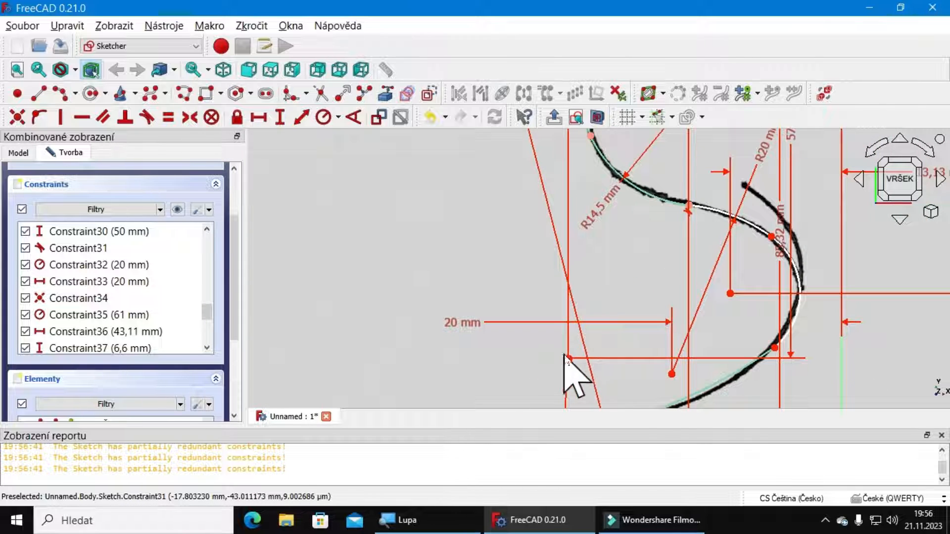
scroll(614, 195, down, 3)
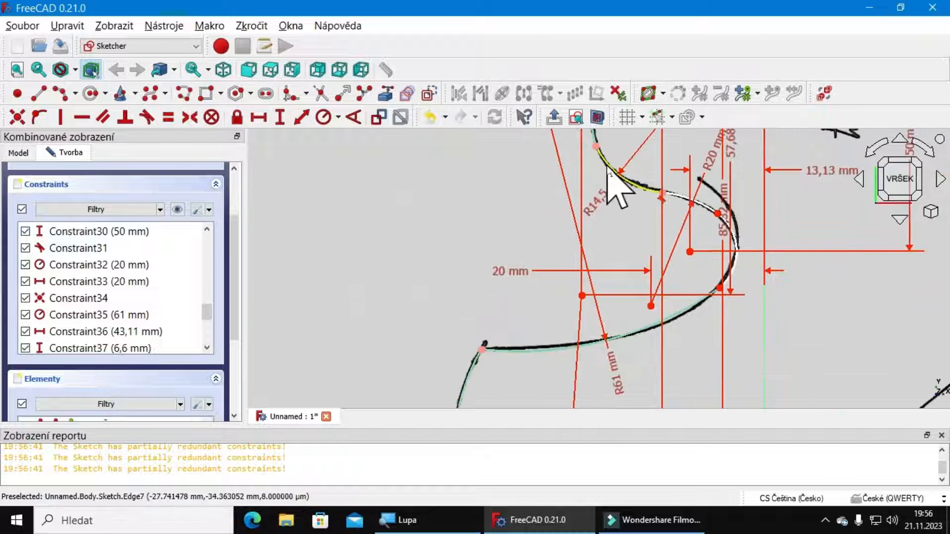
scroll(605, 229, down, 1)
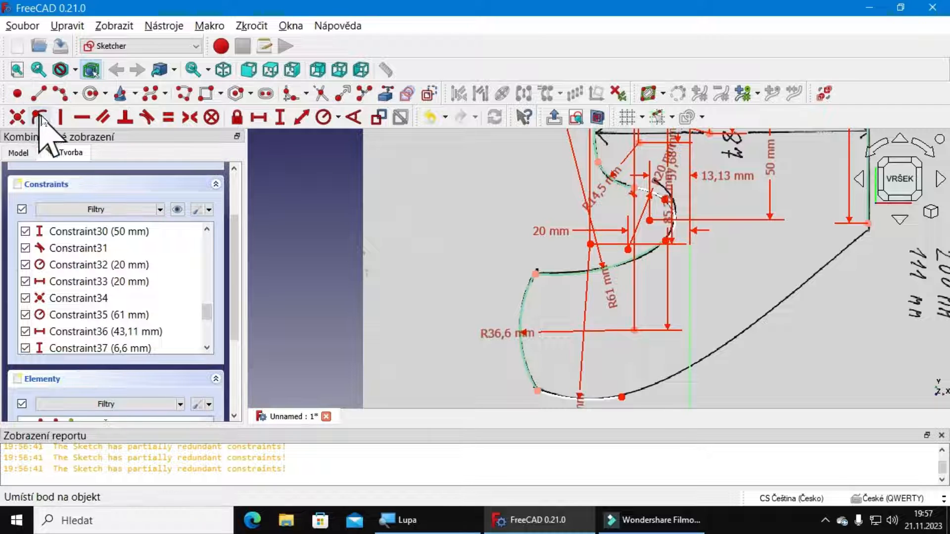
click(60, 93)
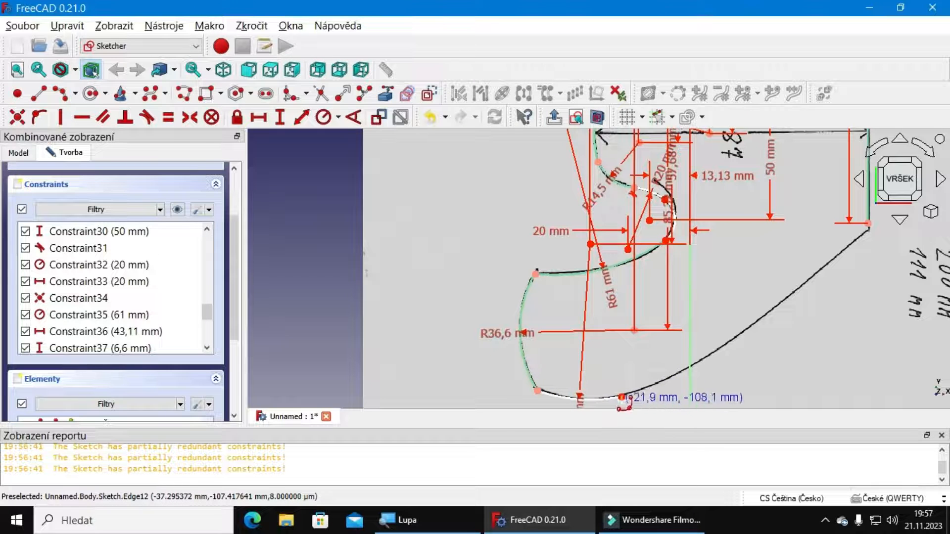
click(622, 398)
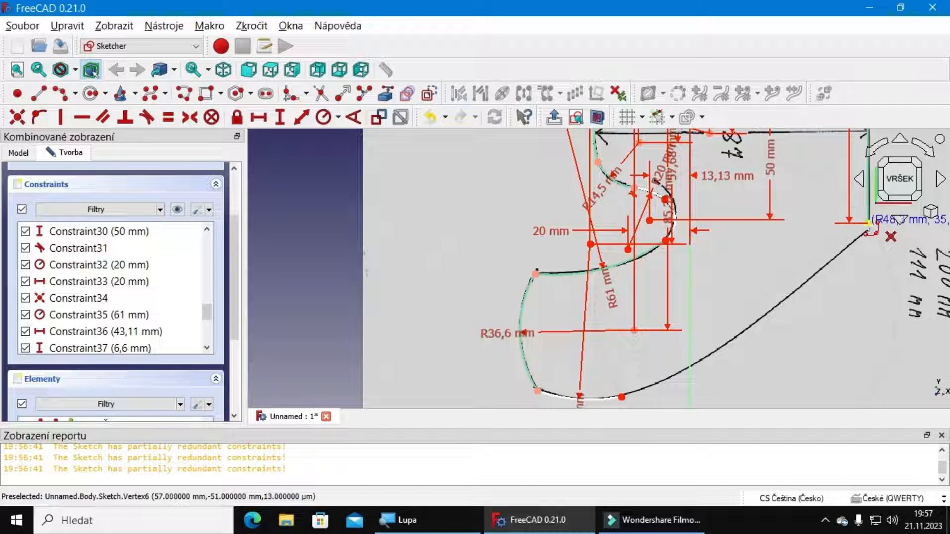
click(869, 223)
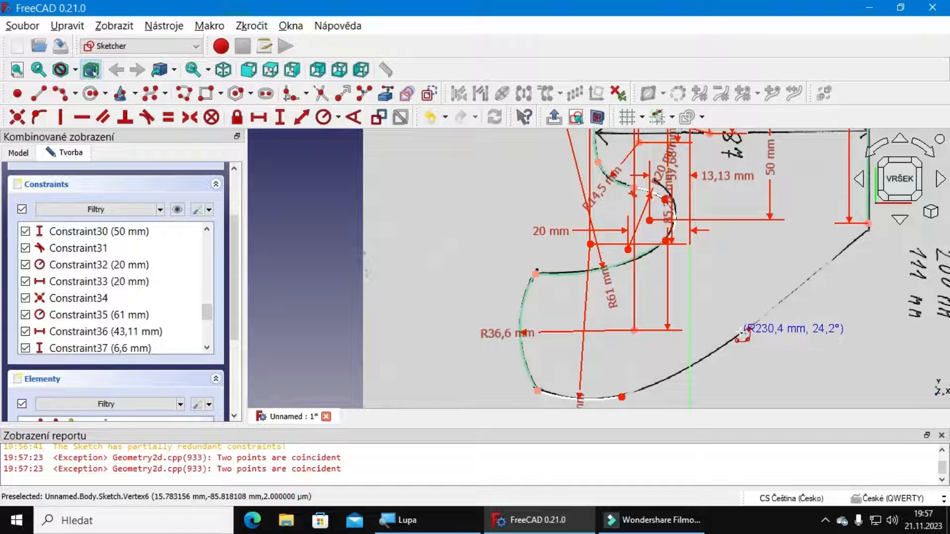
scroll(744, 334, up, 3)
scroll(751, 332, up, 2)
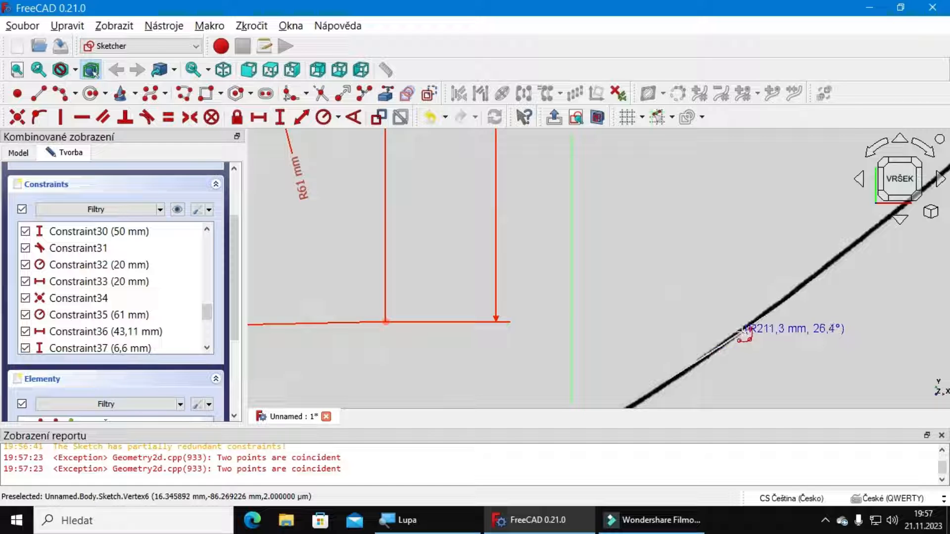
click(745, 331)
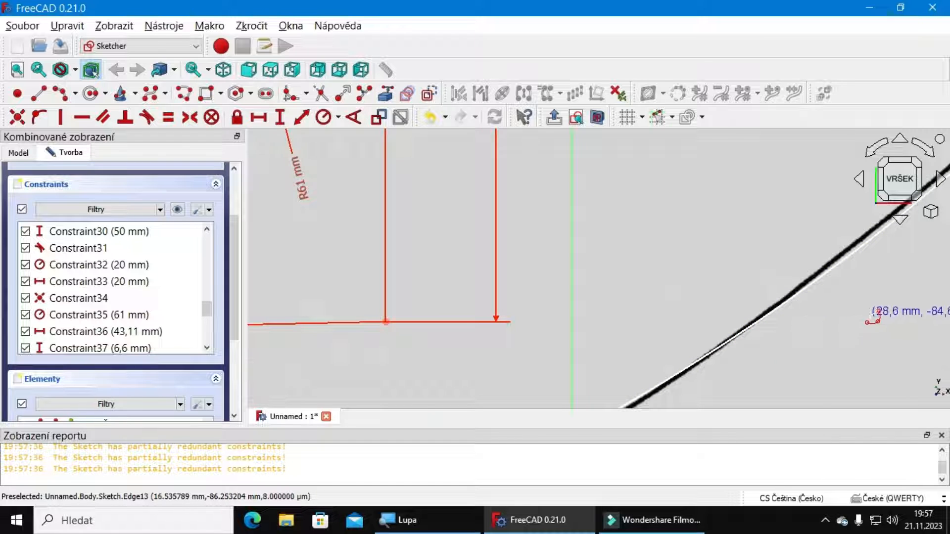
Step: Constrain the radius of the new long diagonal arc to 210 mm
scroll(862, 320, down, 3)
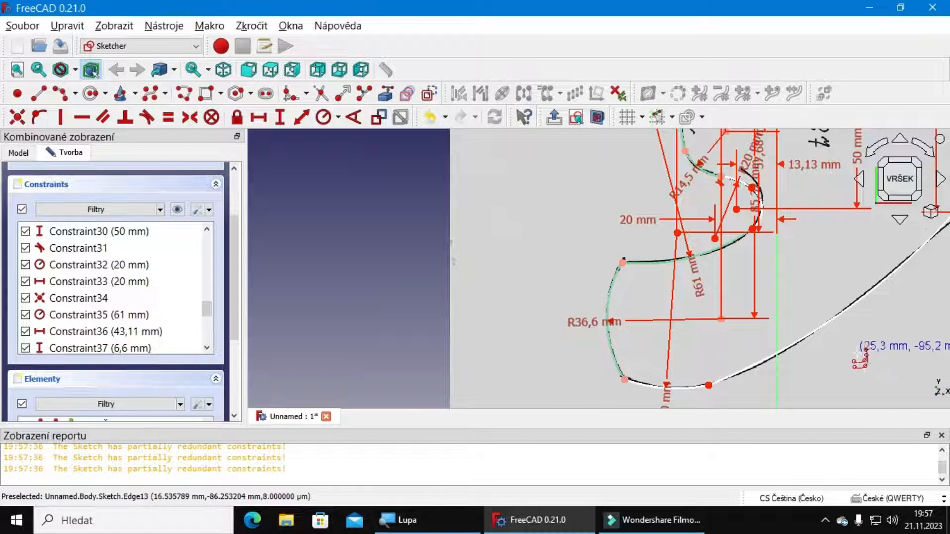
click(840, 321)
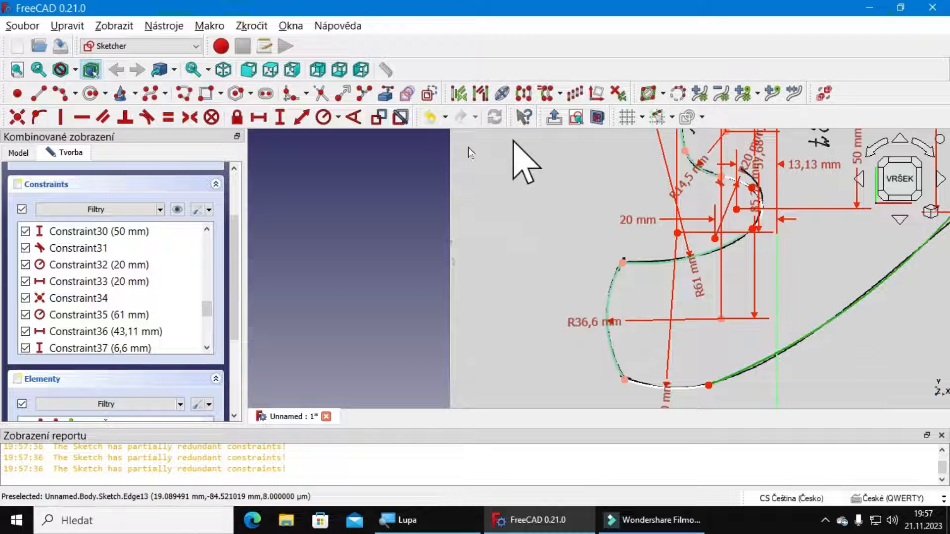
click(323, 119)
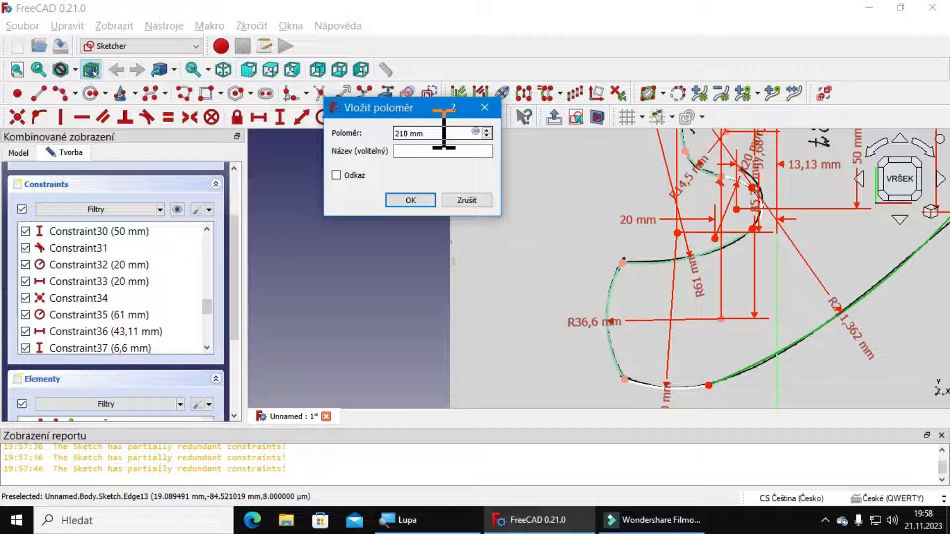
key(Return)
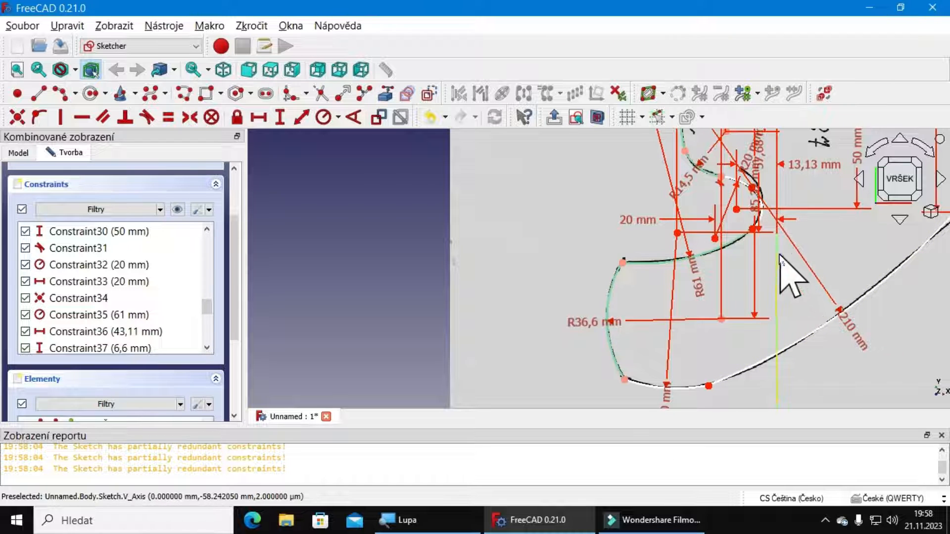
Step: Constrain the horizontal distance between the 210 mm arc's centre and the origin to 100.15 mm, and move its label clear of the other dimensions
scroll(774, 349, down, 1)
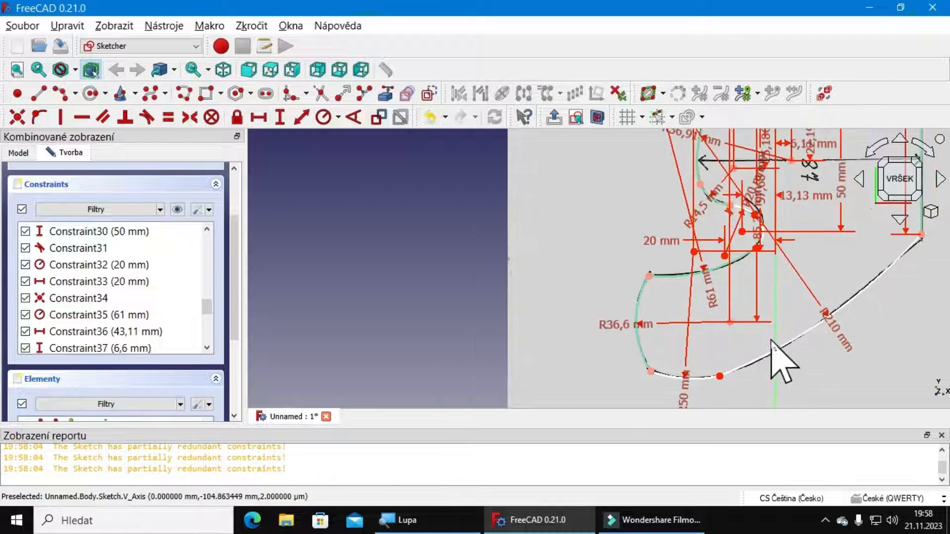
scroll(774, 349, down, 3)
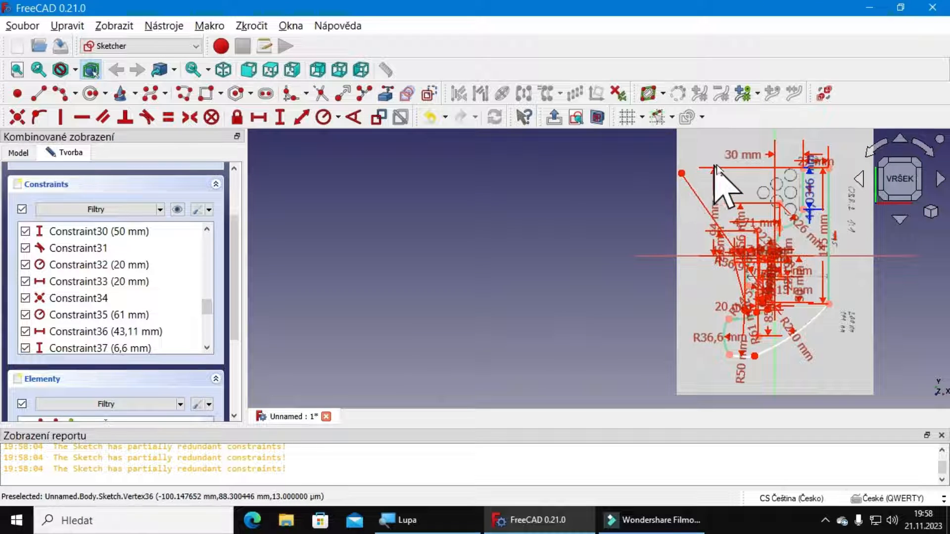
scroll(716, 167, up, 3)
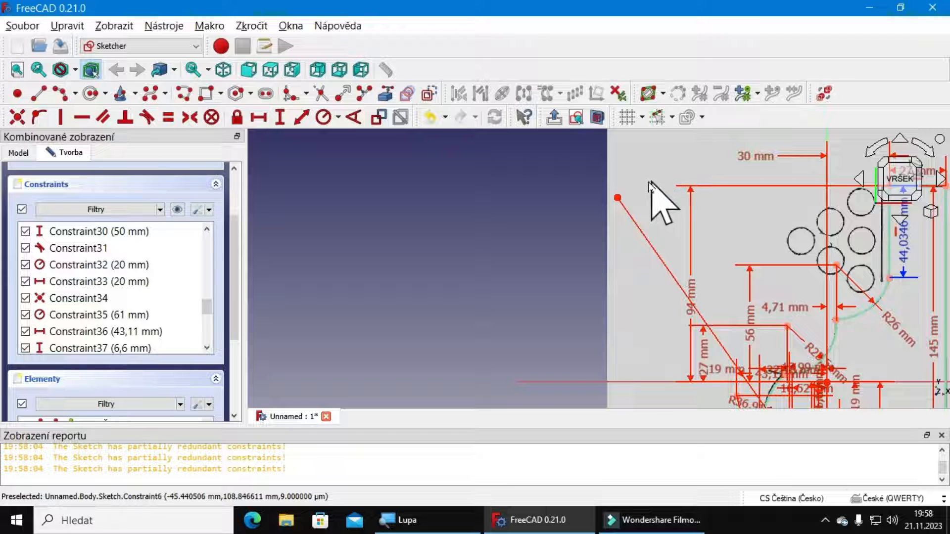
click(618, 198)
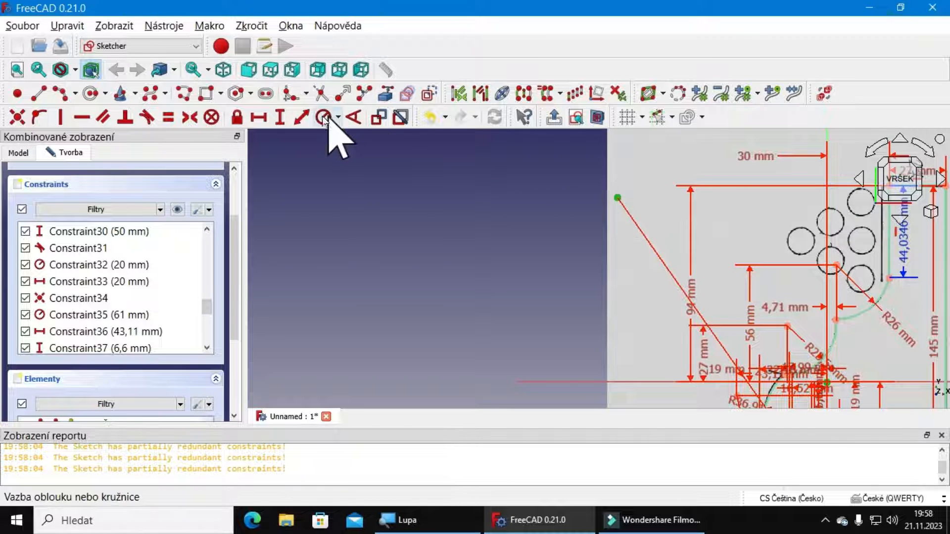
click(259, 119)
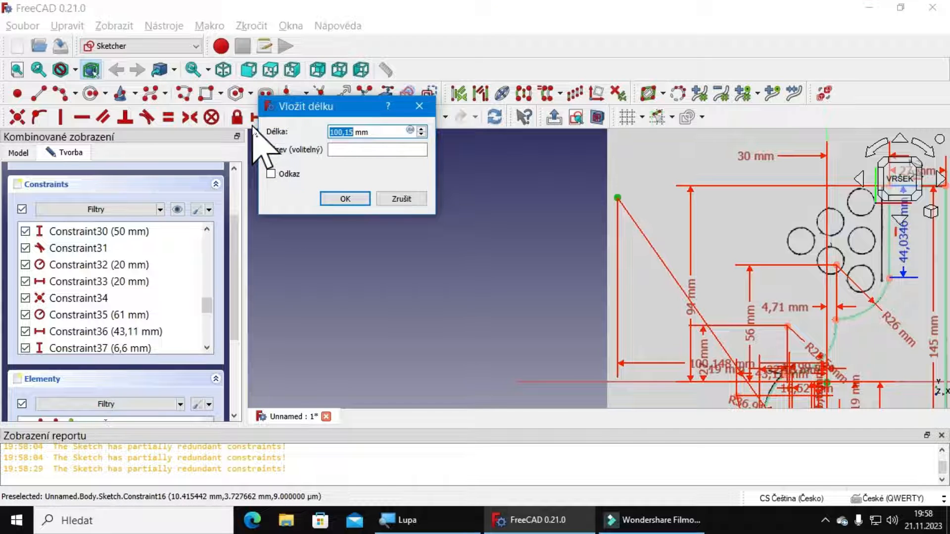
key(Return)
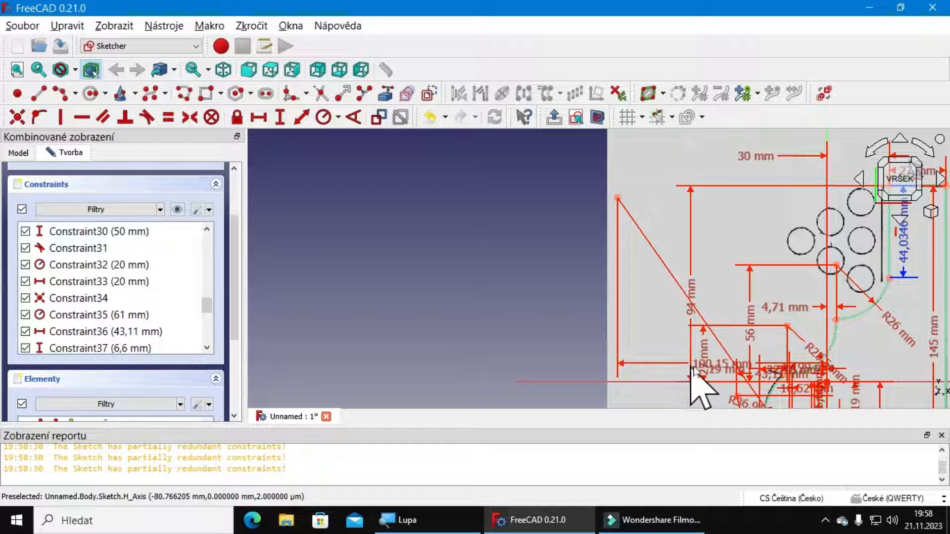
scroll(696, 372, up, 2)
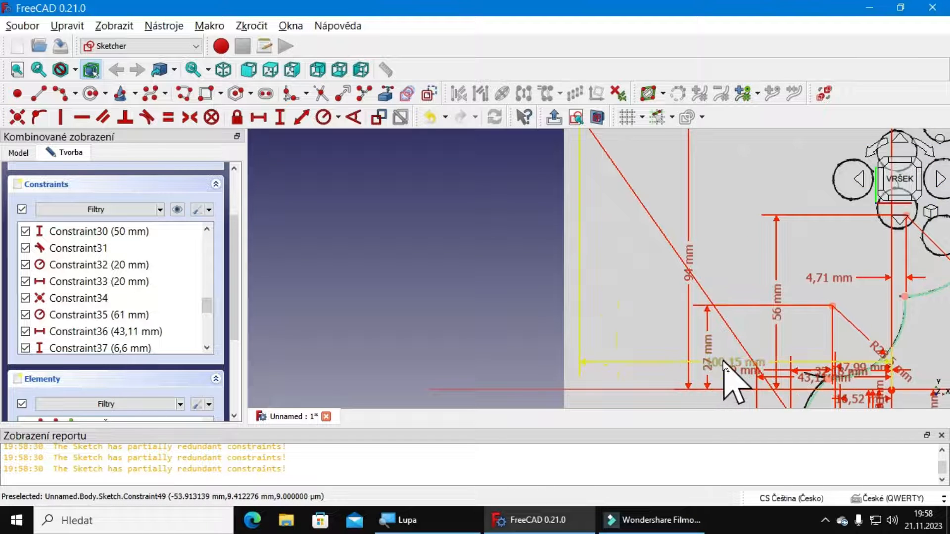
drag(725, 363, 630, 366)
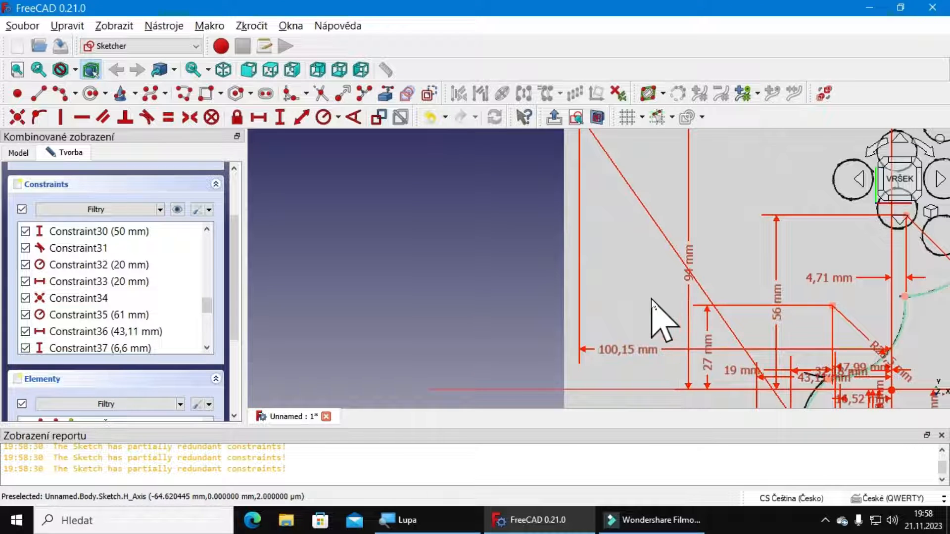
Step: Try to constrain the vertical distance between the 210 mm arc's centre and the sketch origin to 88.30 mm
scroll(651, 299, down, 1)
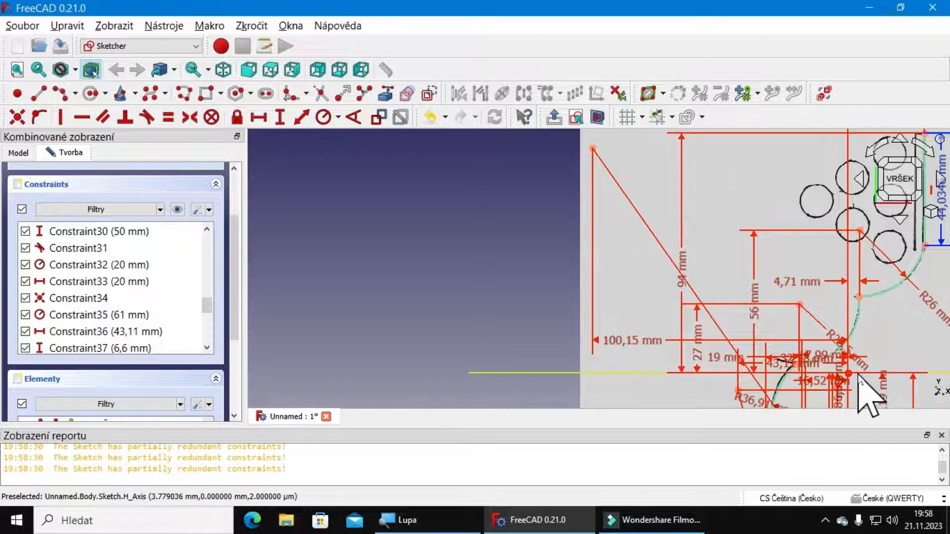
scroll(859, 376, up, 2)
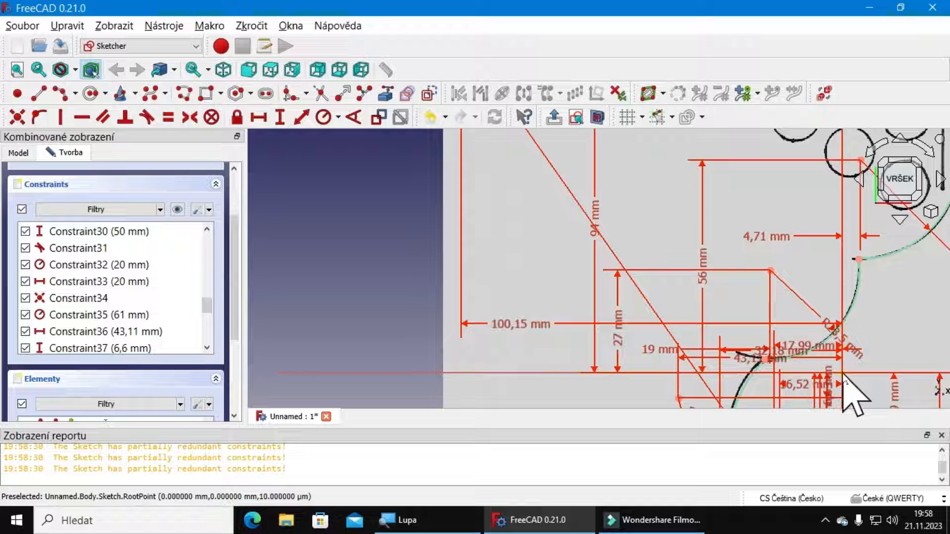
click(843, 374)
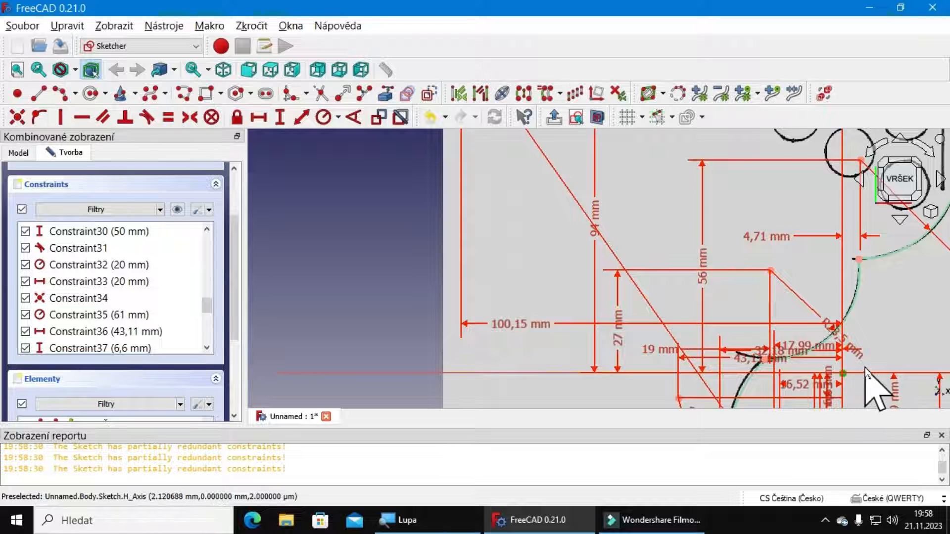
scroll(868, 372, down, 2)
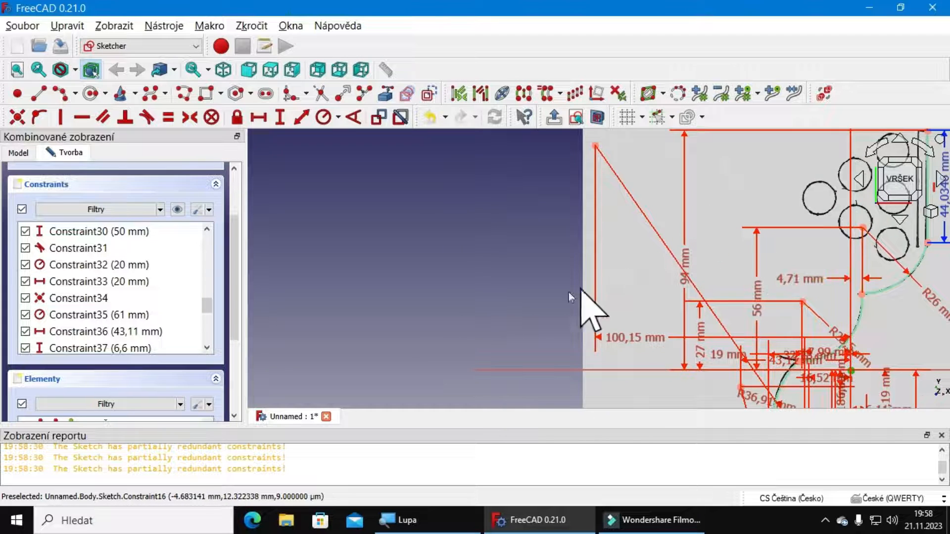
scroll(569, 297, down, 1)
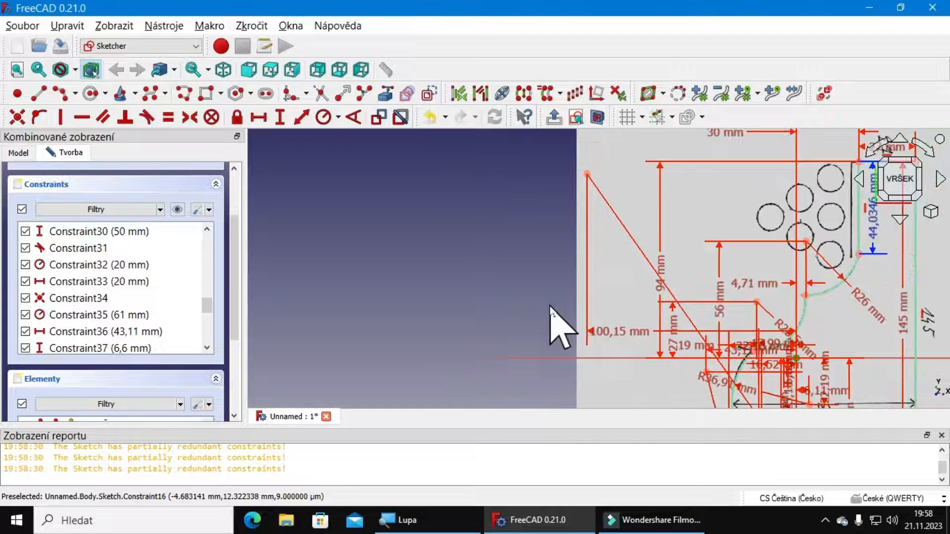
click(588, 175)
click(280, 122)
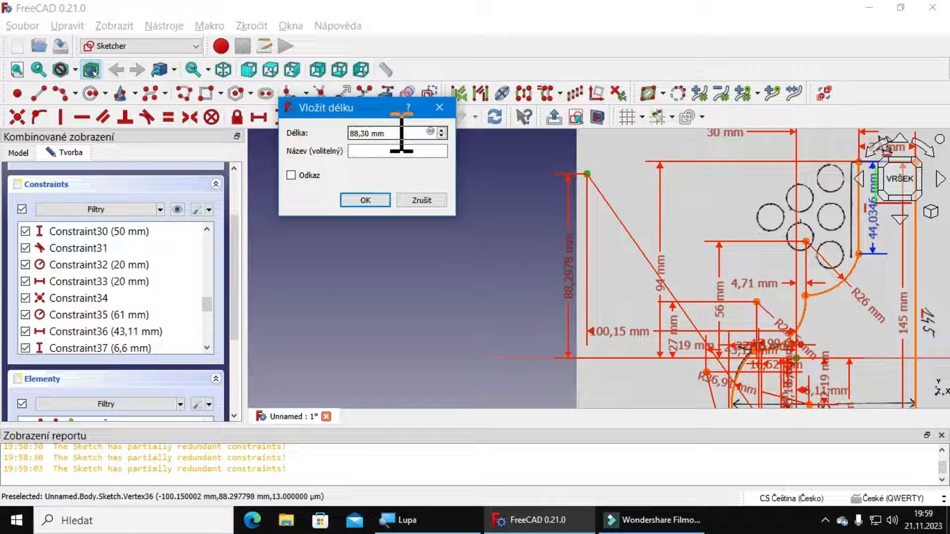
click(375, 200)
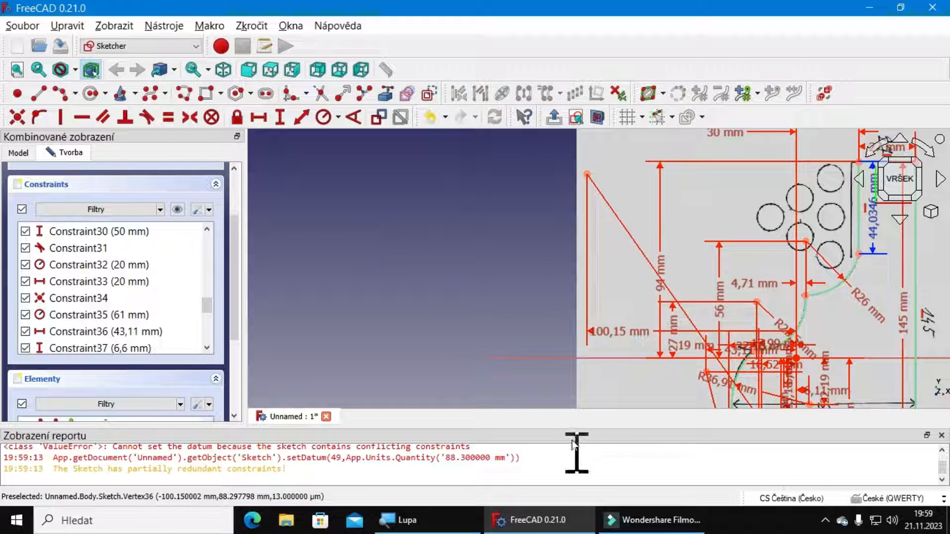
mouse_move(770, 365)
middle_down()
mouse_move(605, 233)
mouse_move(646, 244)
middle_up()
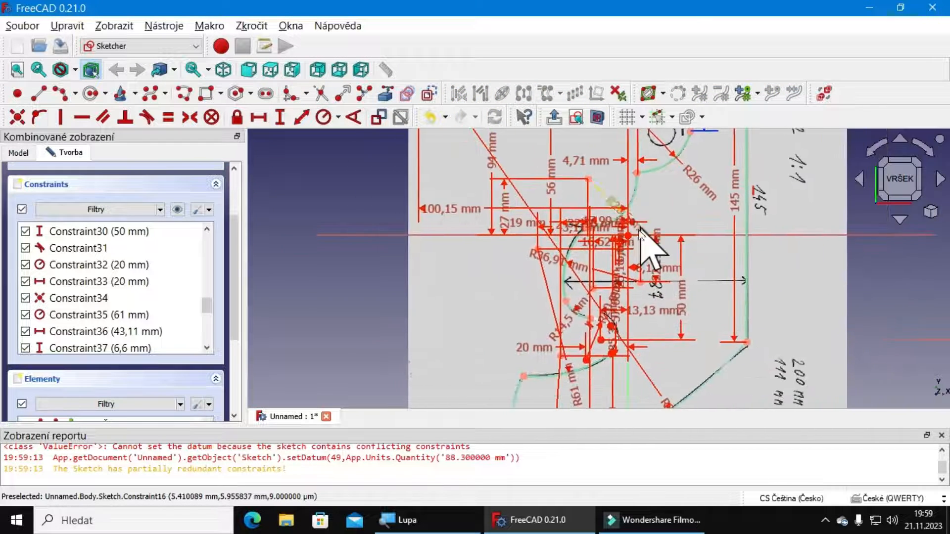
scroll(745, 359, up, 2)
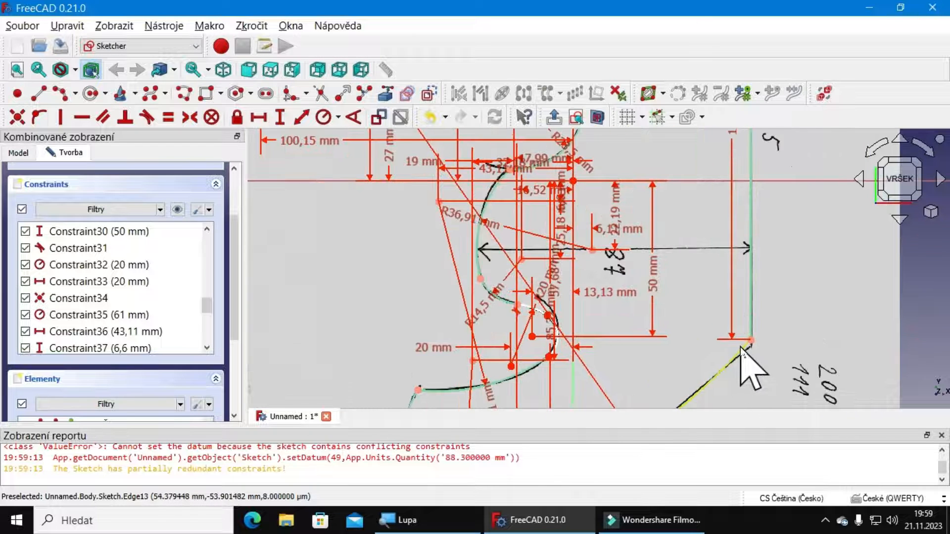
mouse_move(753, 393)
middle_down()
mouse_move(871, 182)
mouse_move(858, 194)
middle_up()
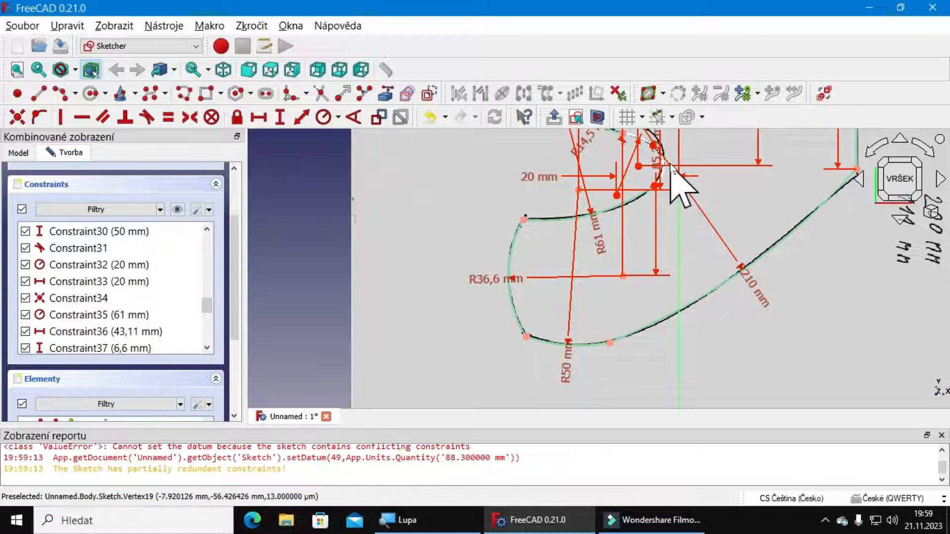
mouse_move(626, 175)
middle_down()
mouse_move(653, 220)
mouse_move(655, 292)
middle_up()
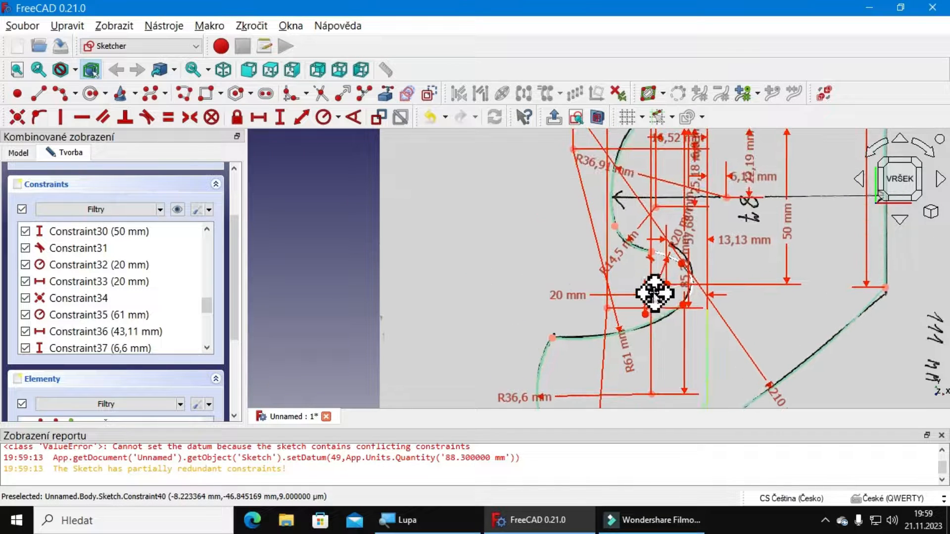
Step: Make the R20 arc tangent to the adjoining arc of the finger notch at their shared endpoint
scroll(692, 257, up, 6)
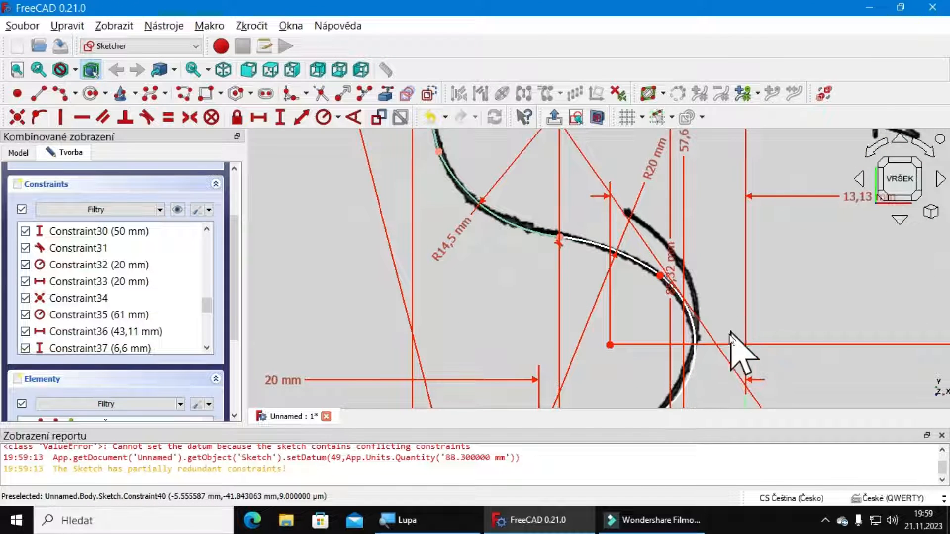
mouse_move(736, 322)
middle_down()
mouse_move(770, 180)
mouse_move(781, 201)
middle_up()
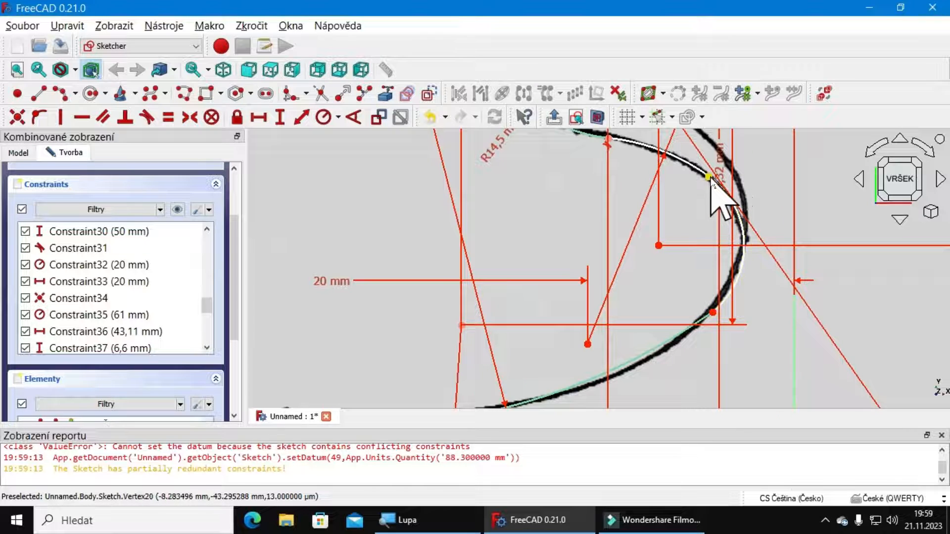
scroll(712, 178, up, 3)
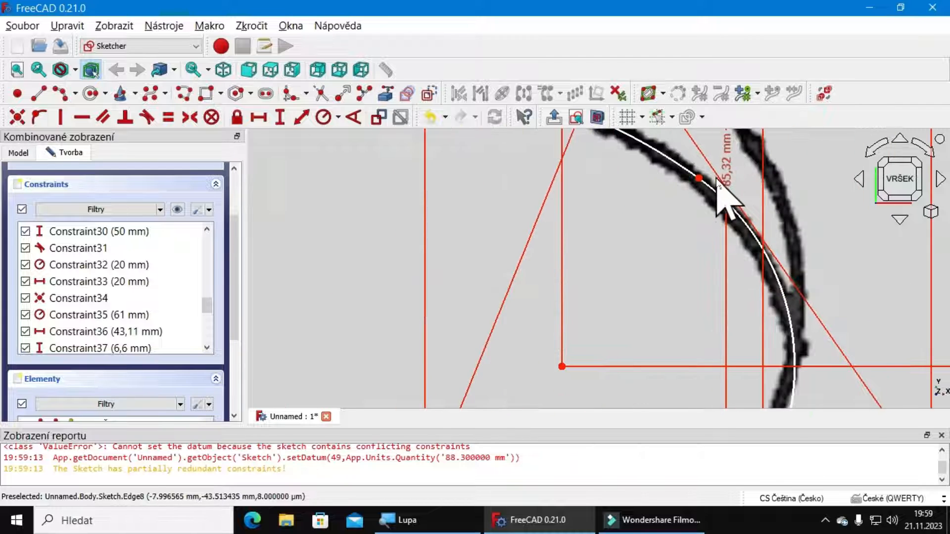
click(689, 177)
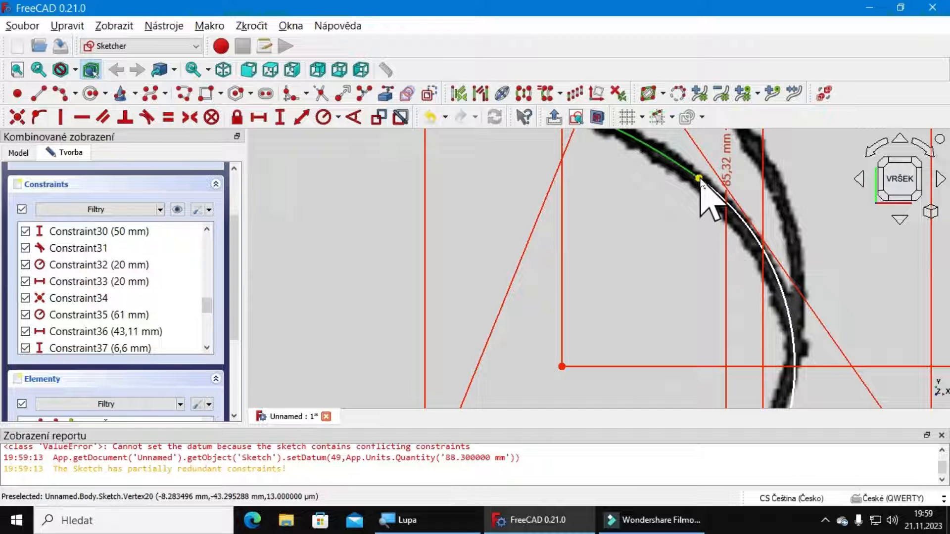
click(699, 179)
key(t)
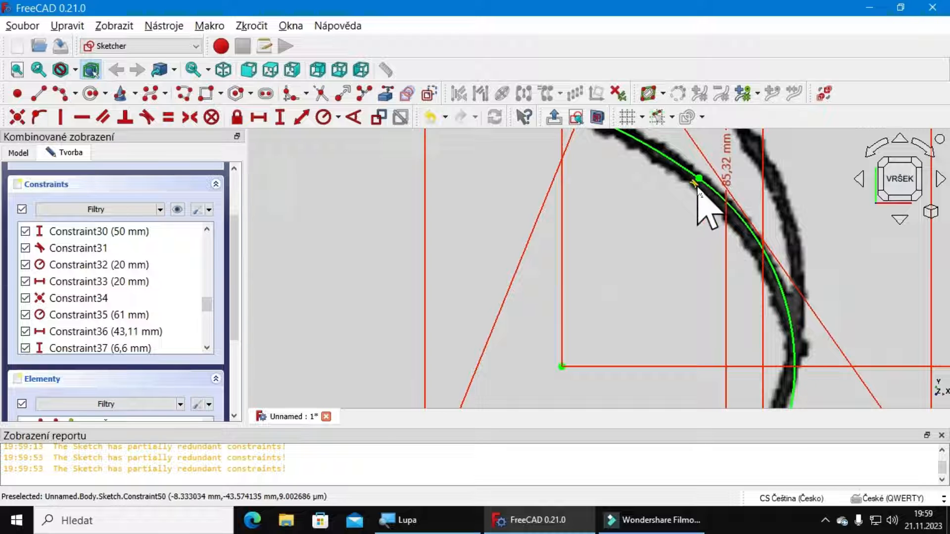
Step: Close the profile sketch and pad it to a length of 20 mm
scroll(708, 198, down, 6)
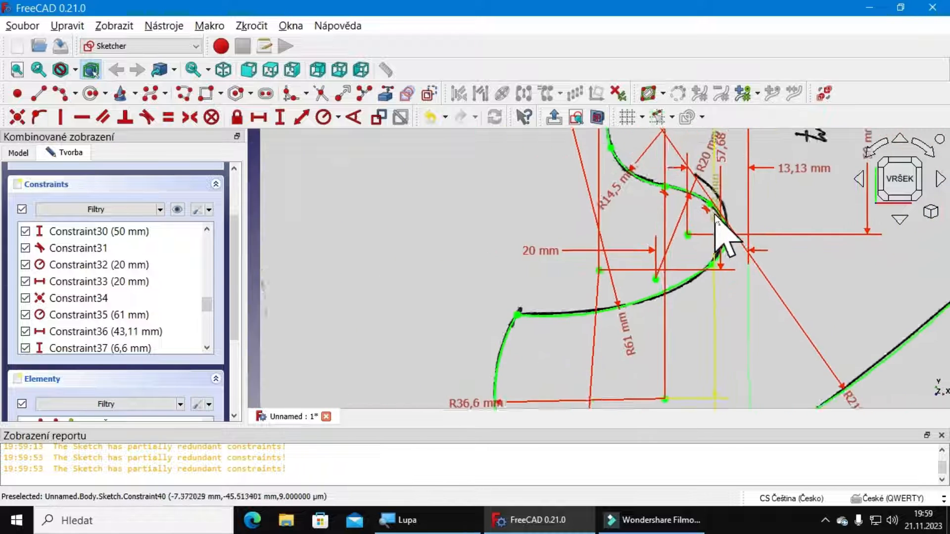
scroll(728, 243, down, 3)
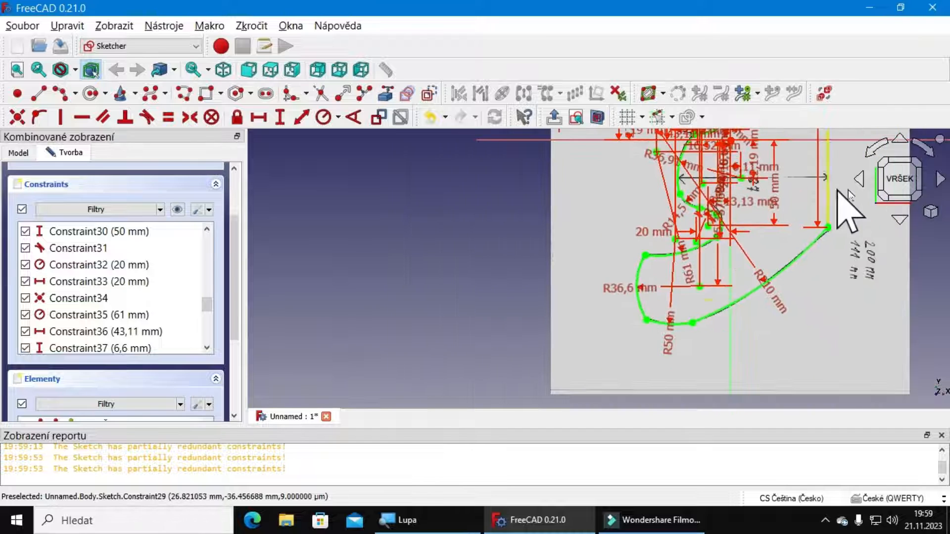
middle_drag(762, 245, 728, 307)
scroll(722, 311, down, 2)
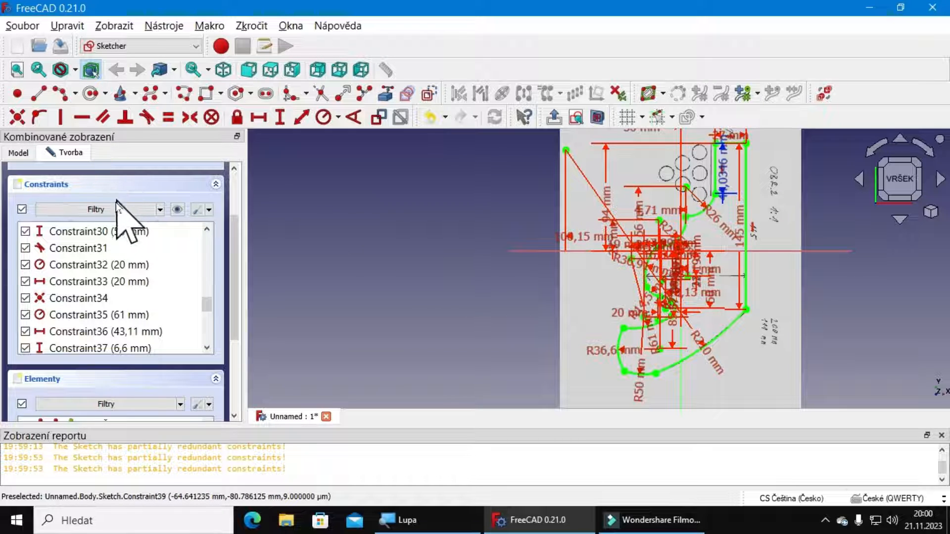
scroll(120, 218, up, 2)
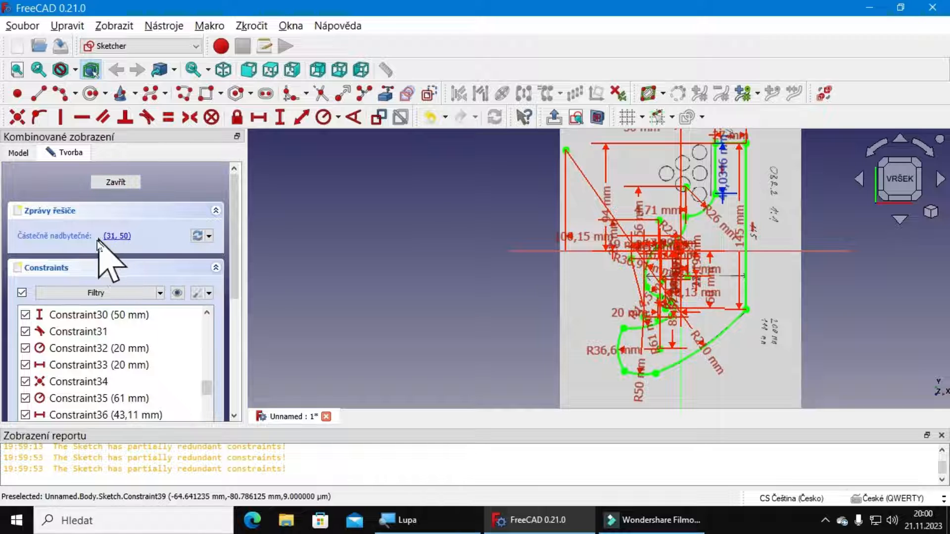
click(115, 182)
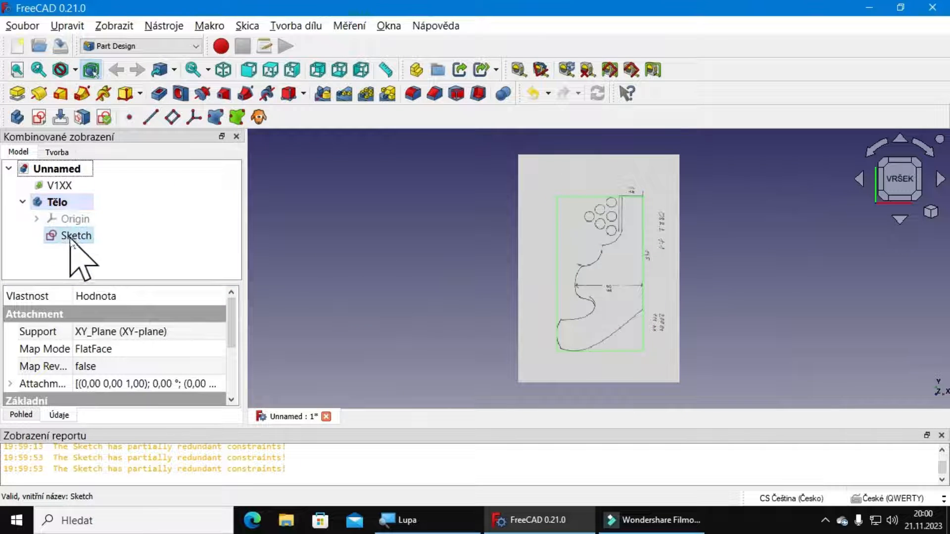
click(21, 96)
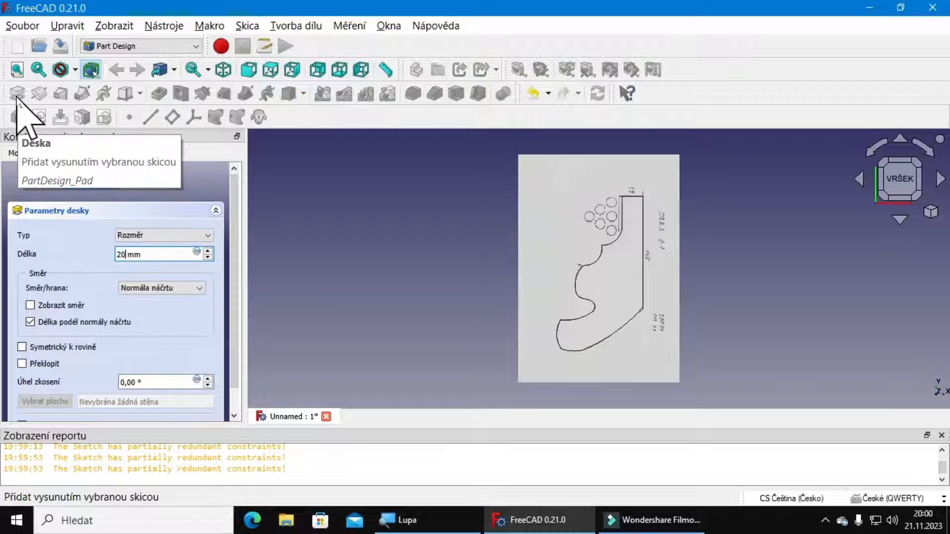
text(20)
key(Return)
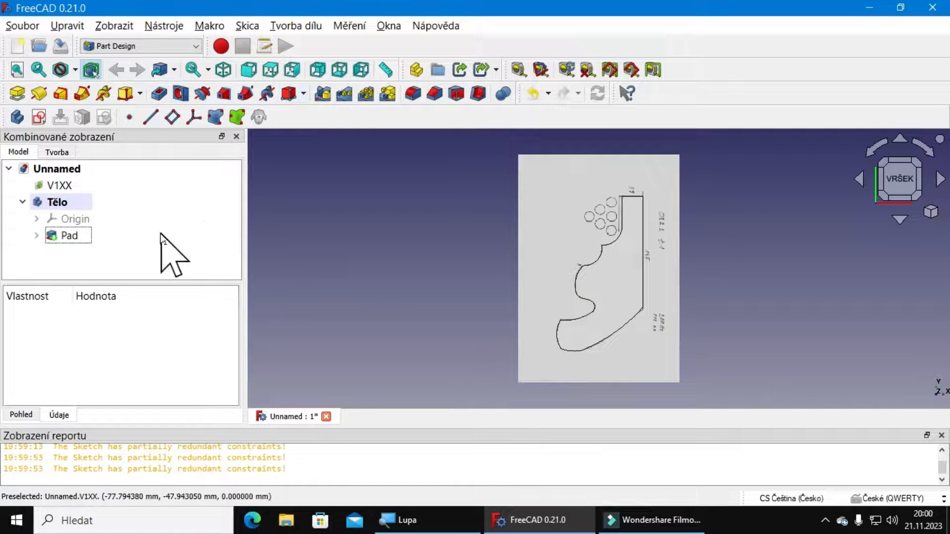
Step: Hide the V1XX reference image and inspect the padded body's top face and curved side walls from several angles
click(69, 187)
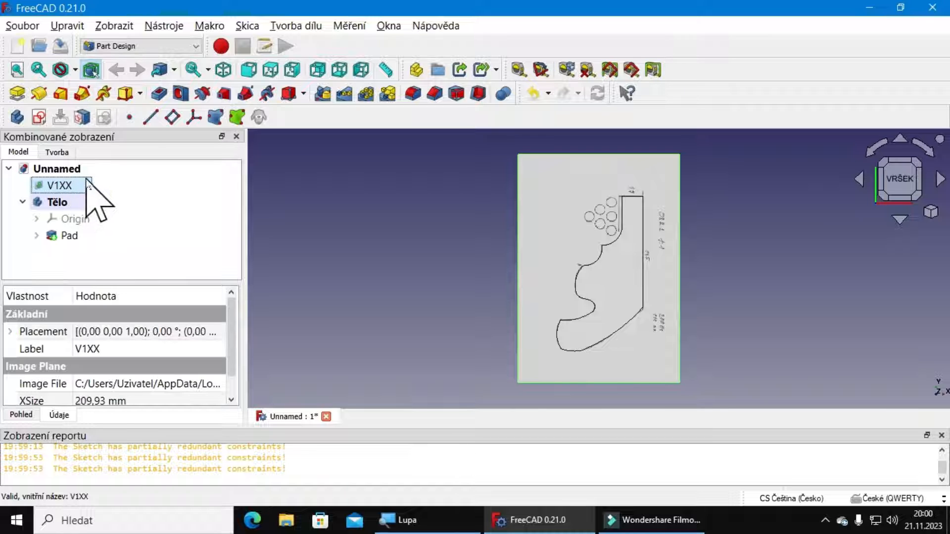
key(space)
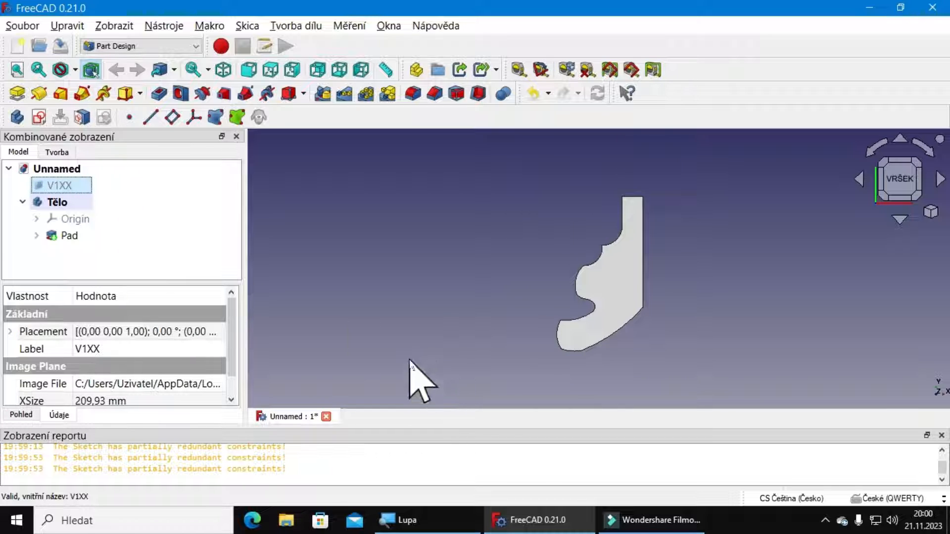
middle_drag(415, 369, 763, 313)
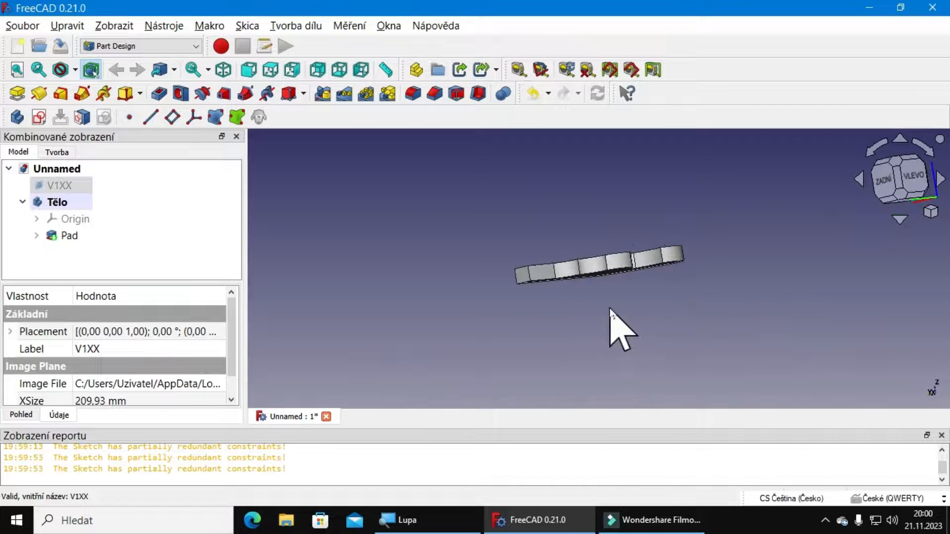
middle_drag(621, 328, 544, 385)
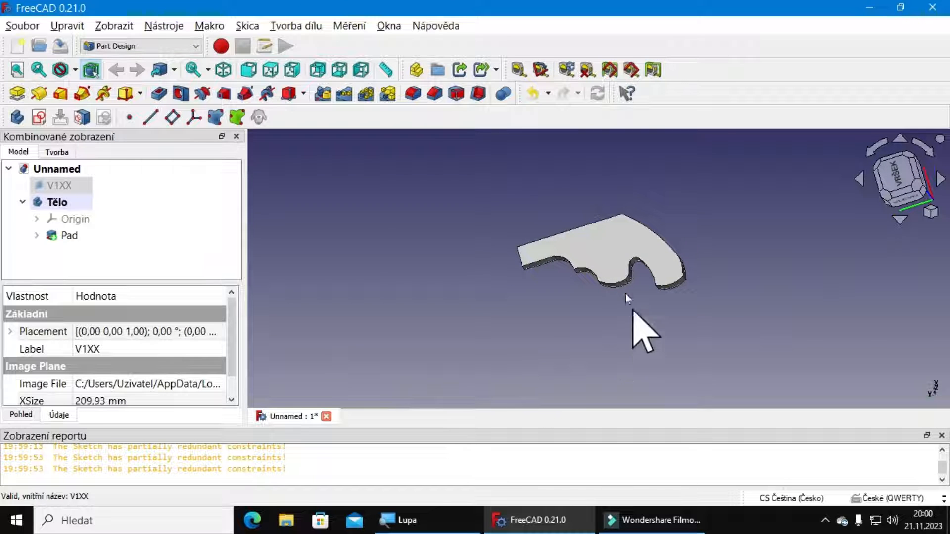
scroll(625, 287, up, 5)
middle_drag(642, 364, 630, 297)
mouse_move(736, 319)
middle_down()
mouse_move(737, 356)
mouse_move(734, 323)
middle_up()
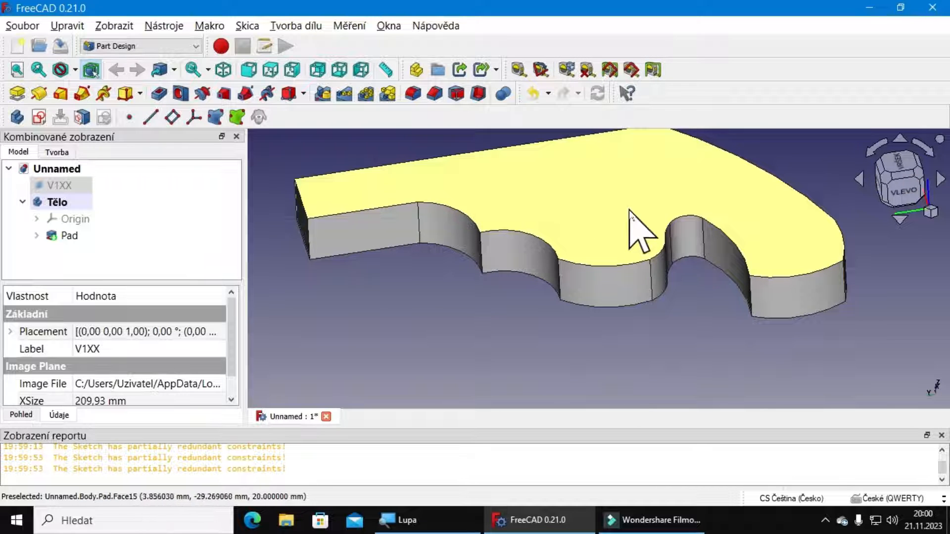
middle_drag(637, 229, 654, 249)
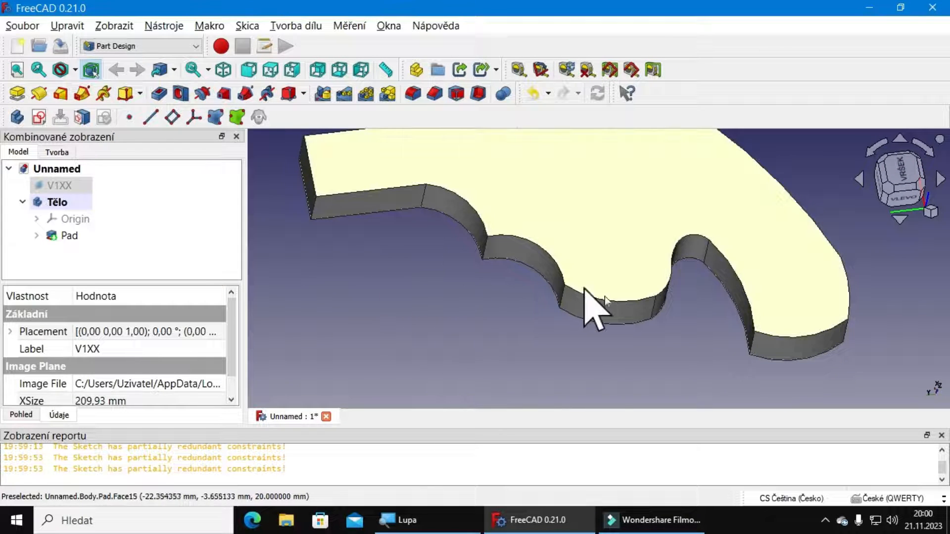
middle_drag(700, 372, 688, 370)
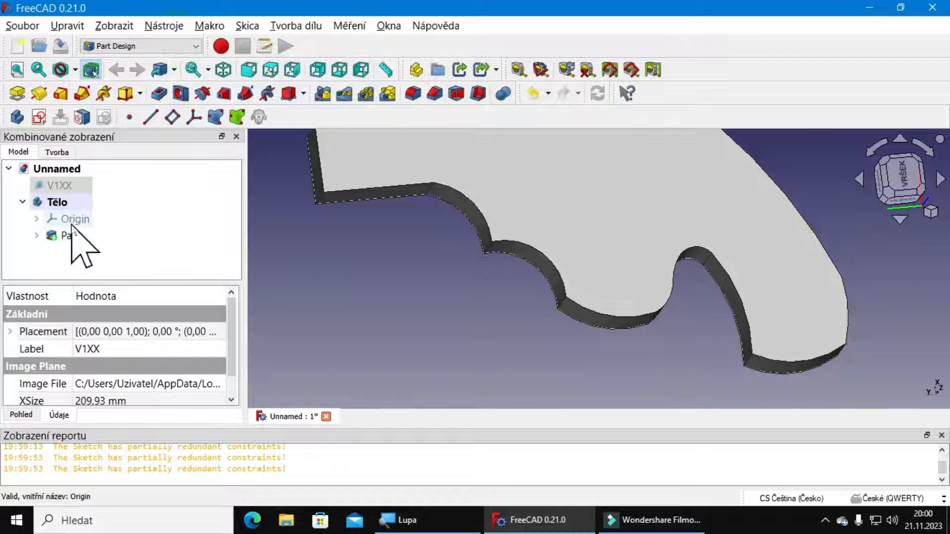
Step: Collapse the existing body in the model tree and add a second body to the document
click(23, 202)
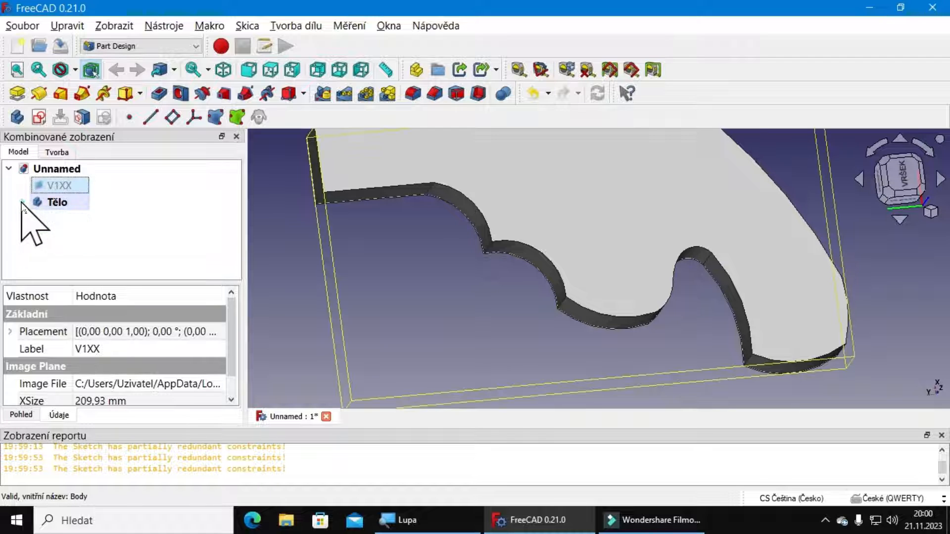
click(57, 202)
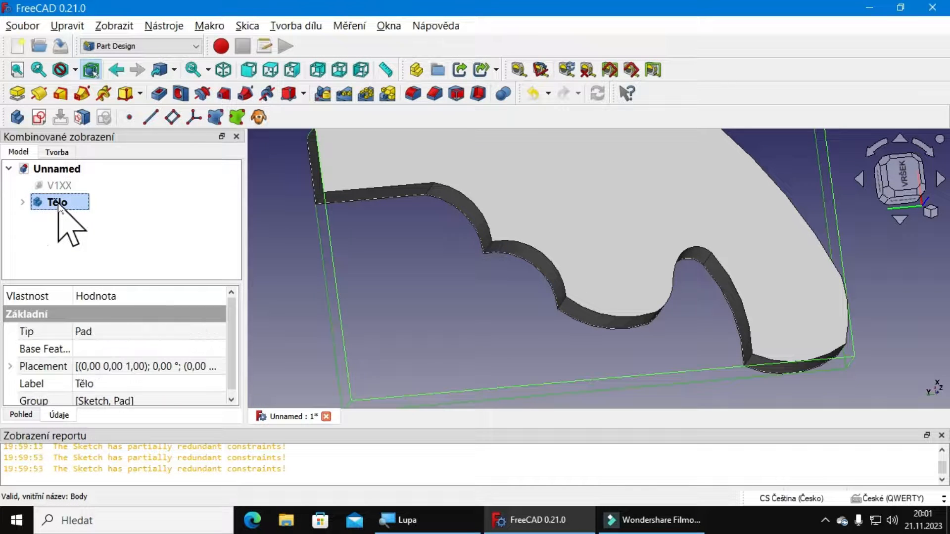
click(17, 118)
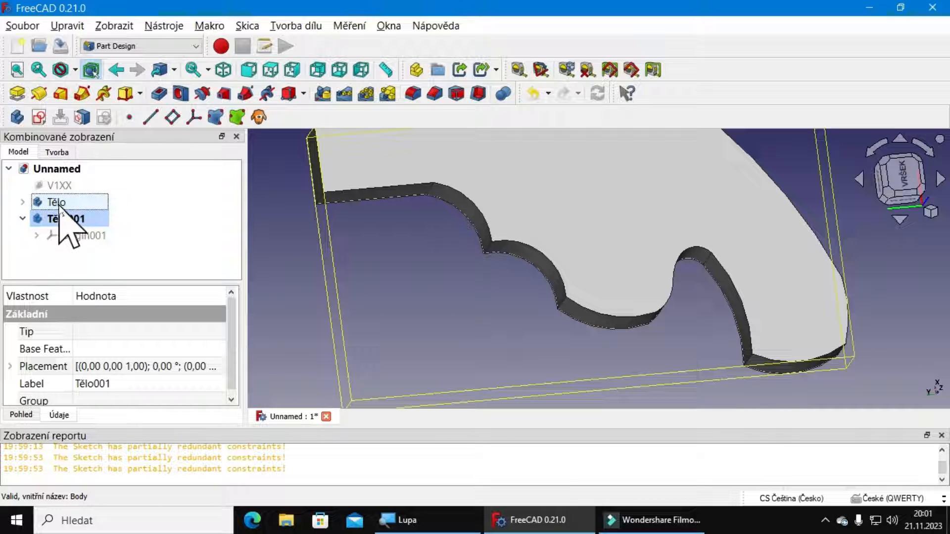
Step: Hide the first body and show the V1XX reference image
click(57, 203)
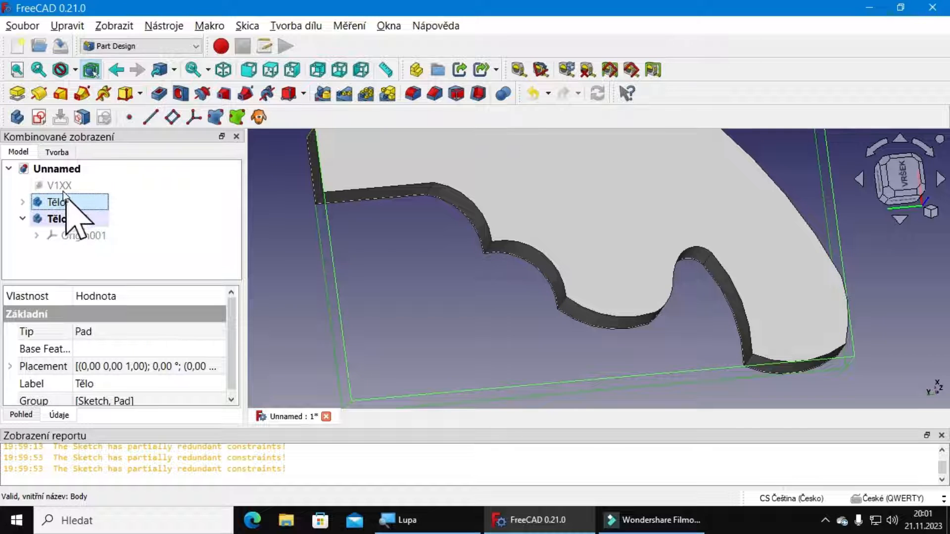
key(space)
click(84, 186)
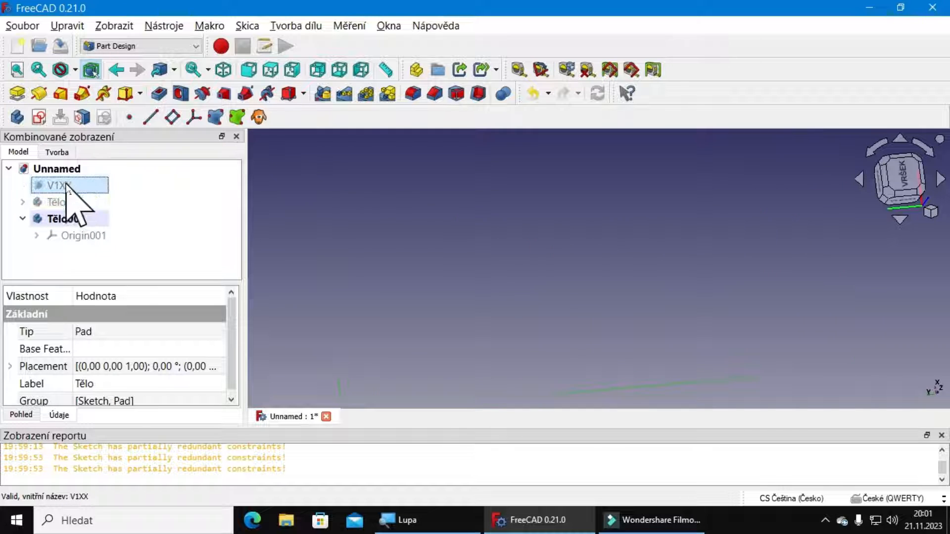
key(space)
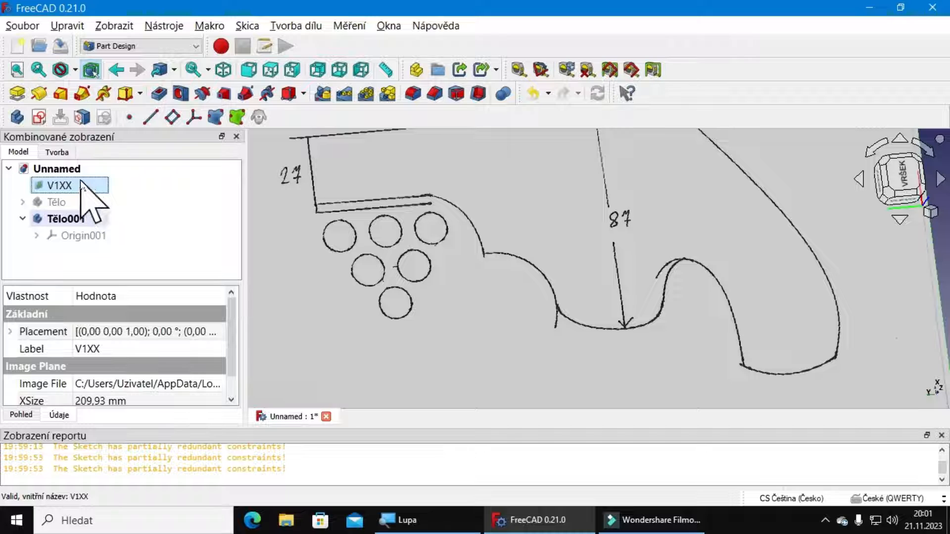
Step: Create a new sketch on the XY plane of the second body
click(67, 219)
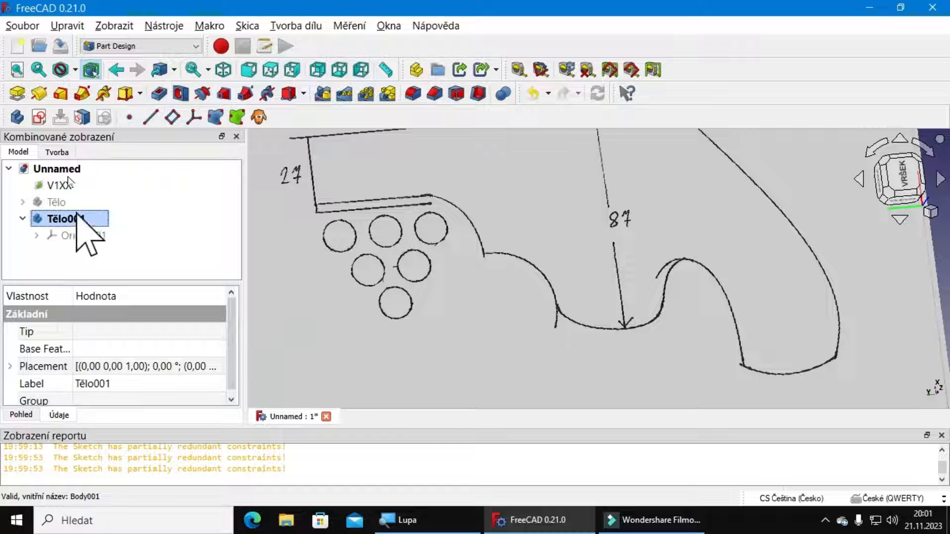
click(40, 118)
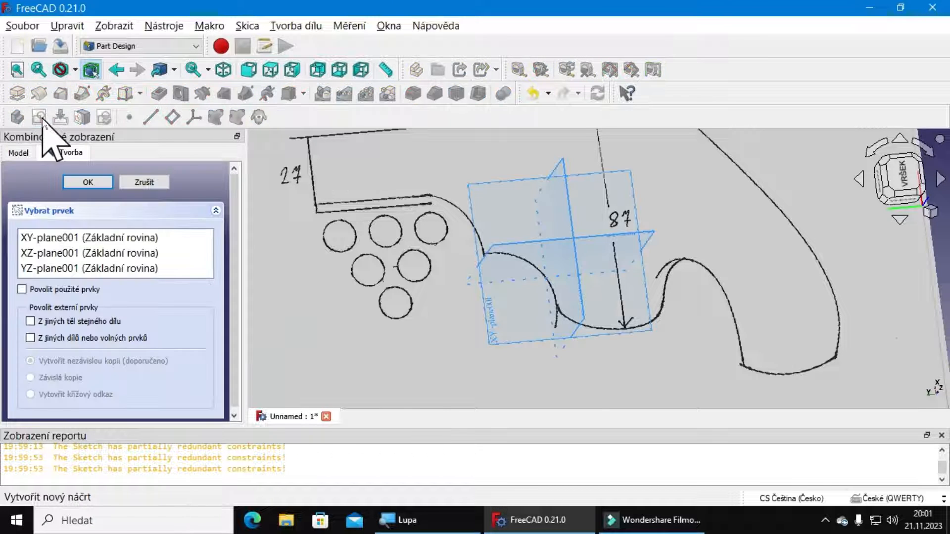
click(65, 239)
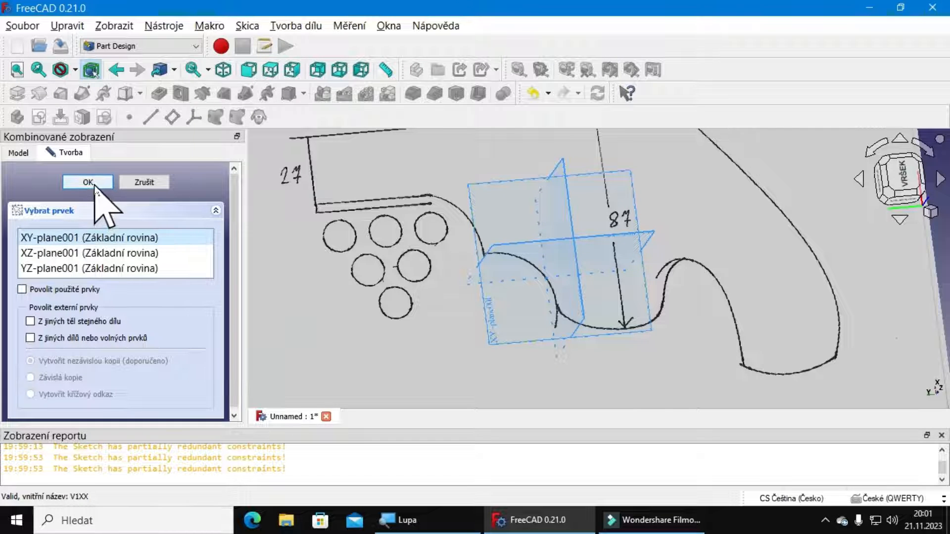
click(89, 182)
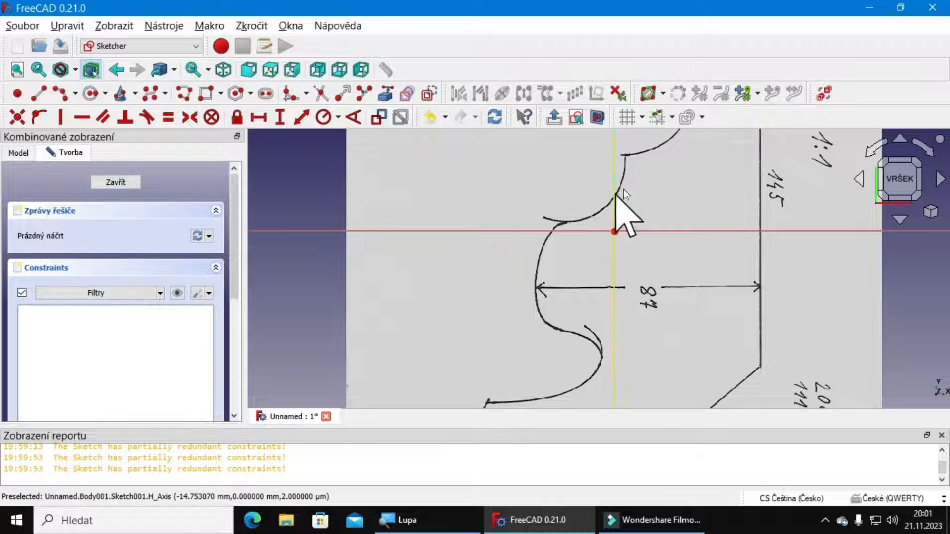
Step: Close the report view to enlarge the drawing area around the uppermost hand-drawn circle
right_drag(649, 190, 661, 441)
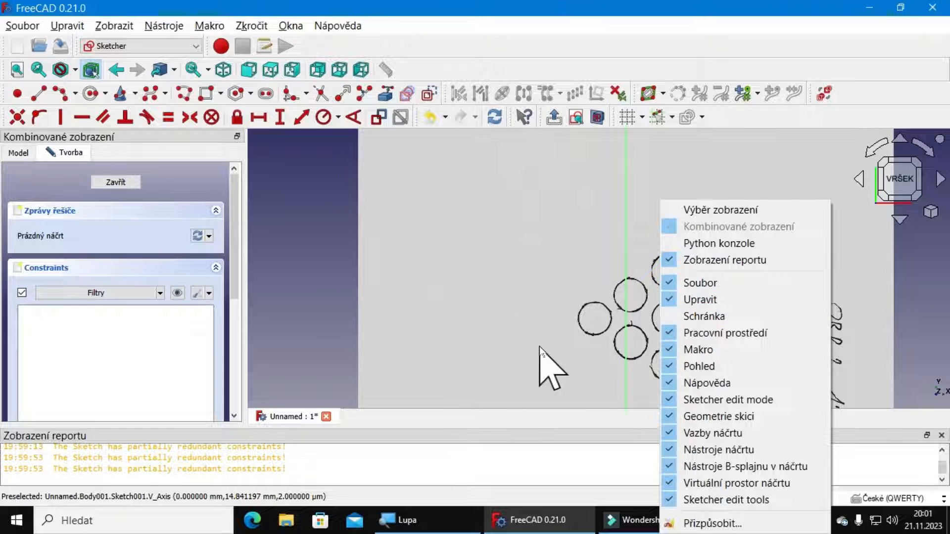
mouse_move(544, 332)
right_down()
mouse_move(405, 305)
mouse_move(506, 283)
right_up()
scroll(624, 229, up, 5)
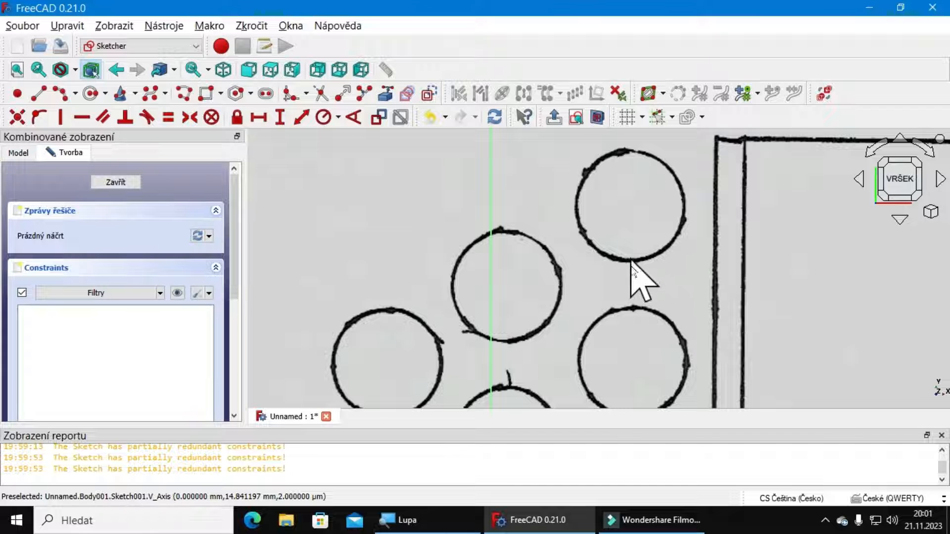
mouse_move(663, 206)
right_down()
mouse_move(620, 278)
mouse_move(600, 269)
right_up()
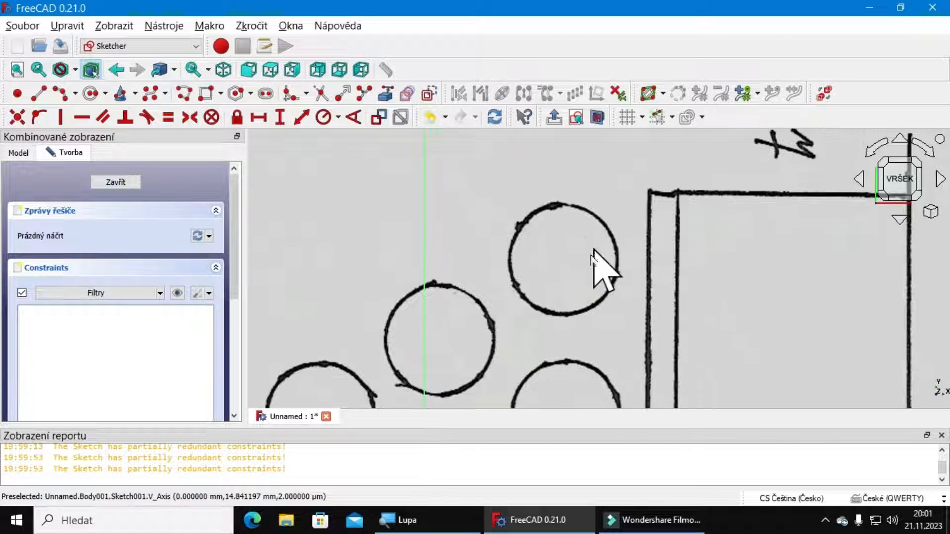
scroll(614, 286, up, 5)
mouse_move(511, 242)
right_down()
mouse_move(568, 263)
mouse_move(569, 254)
right_up()
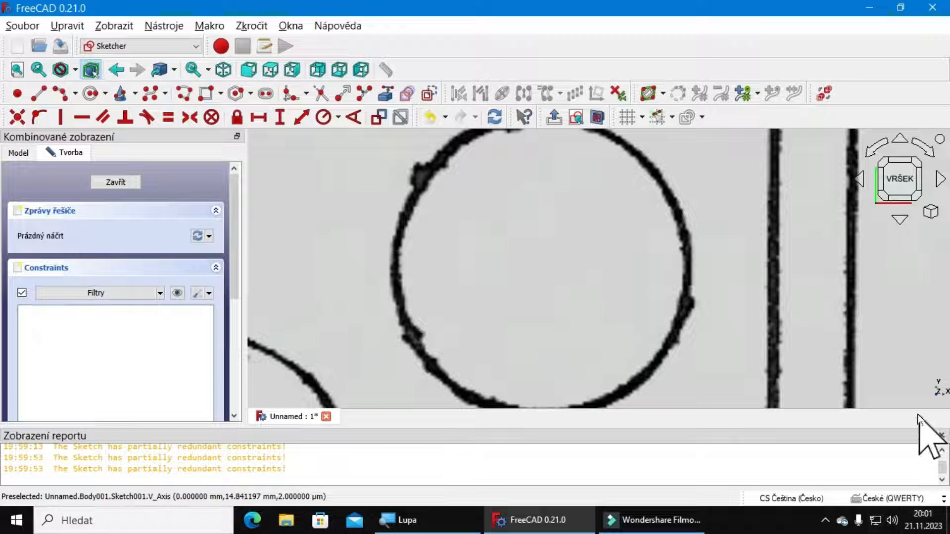
click(942, 435)
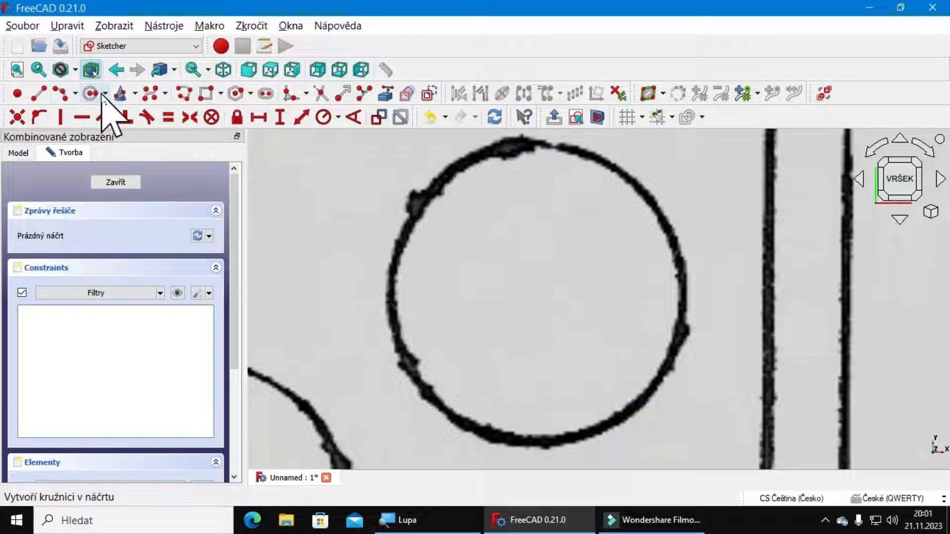
Step: Trace the uppermost hand-drawn circle beside the double line with a three-point circle of about 6.6 mm radius
click(105, 94)
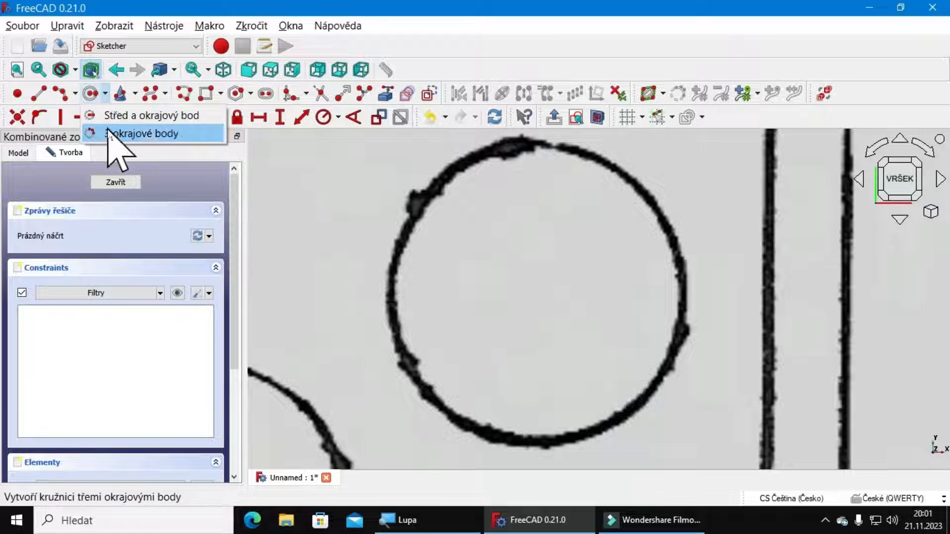
click(138, 134)
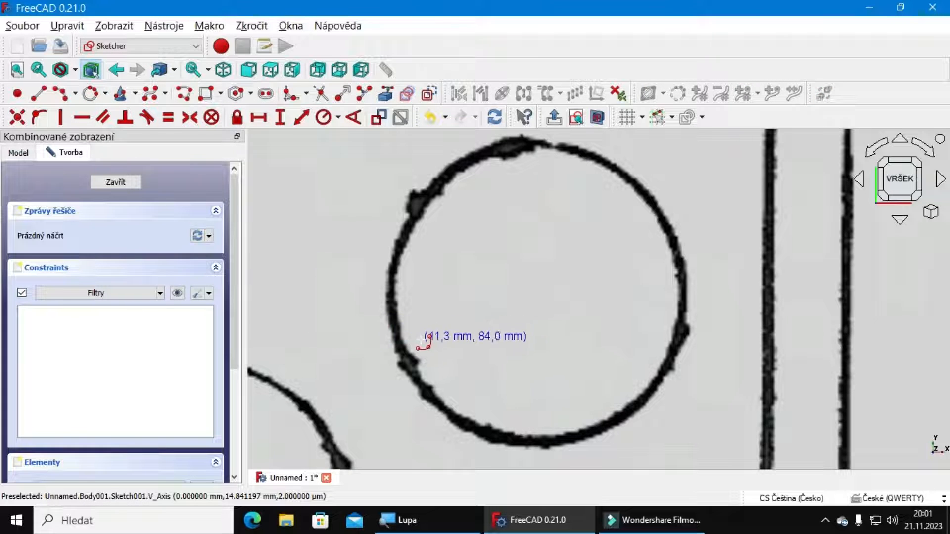
click(428, 395)
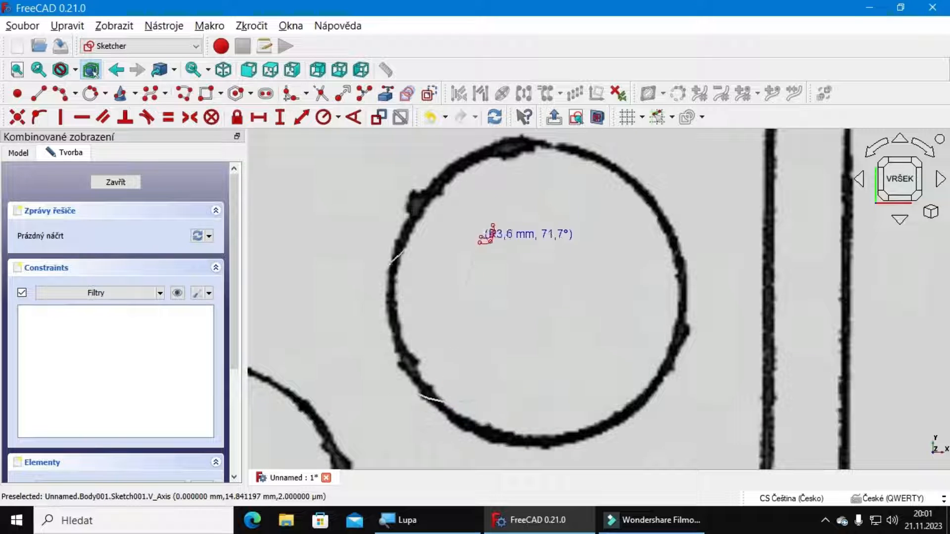
click(539, 143)
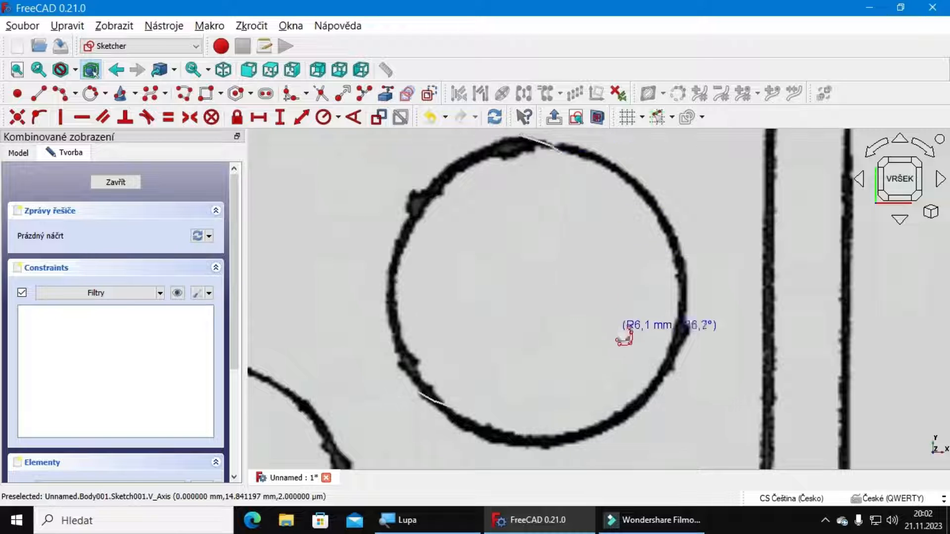
click(669, 371)
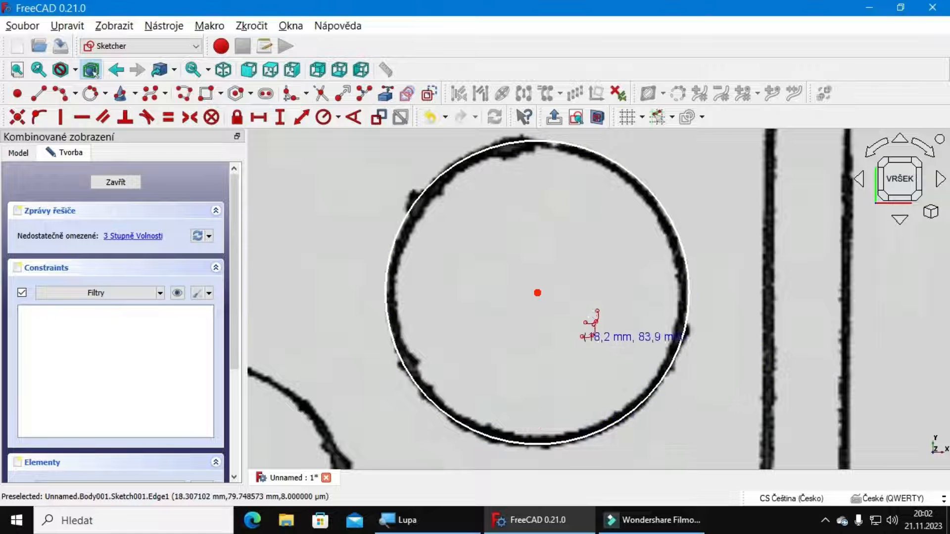
right_click(706, 218)
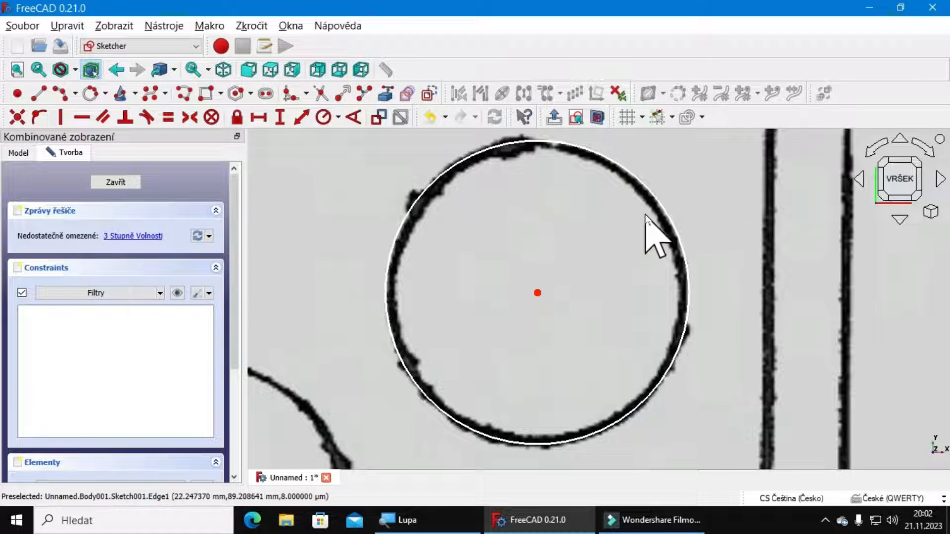
Step: Constrain the traced circle's radius to 6.6 mm and move the radius dimension away from the circle
click(661, 206)
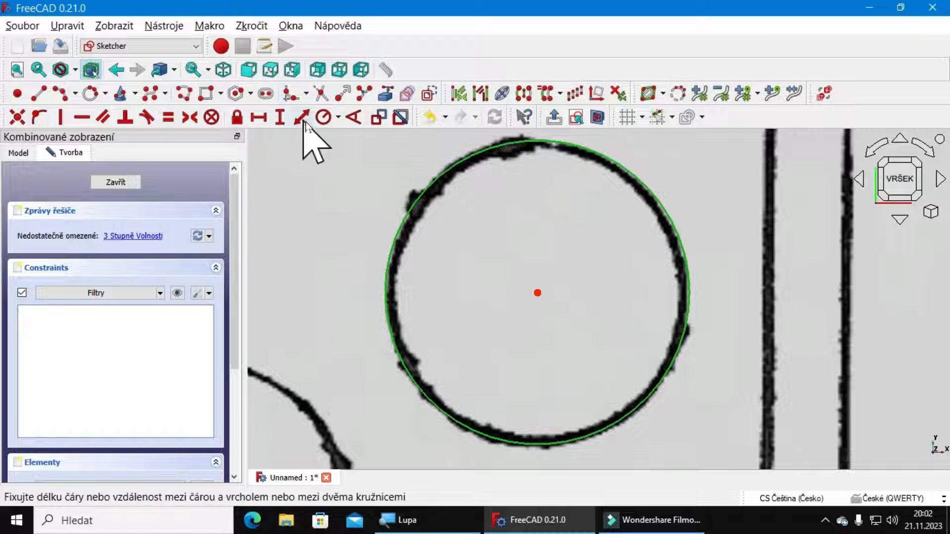
click(324, 119)
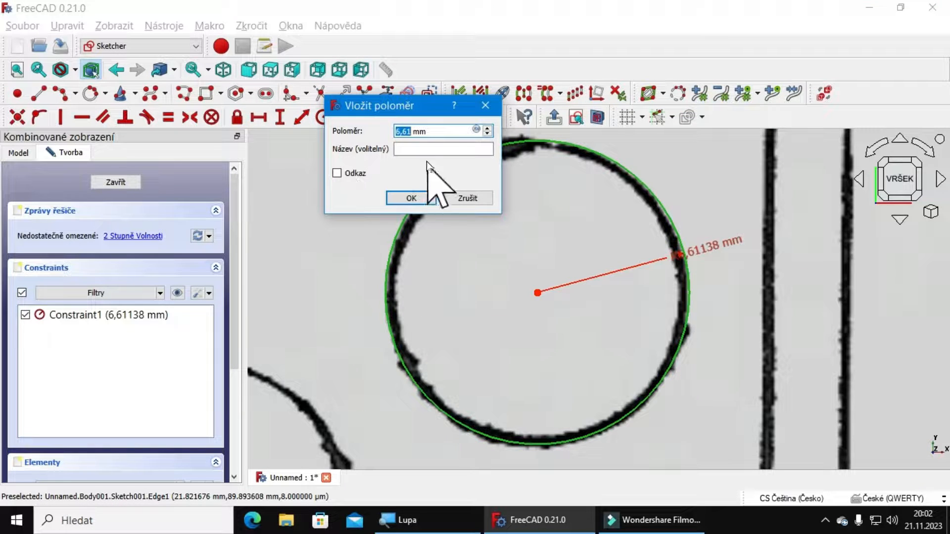
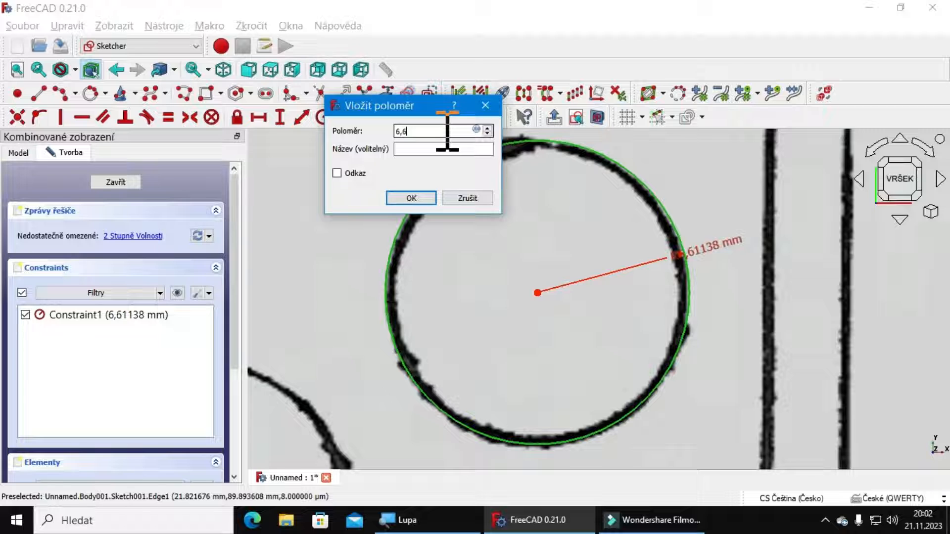
key(Return)
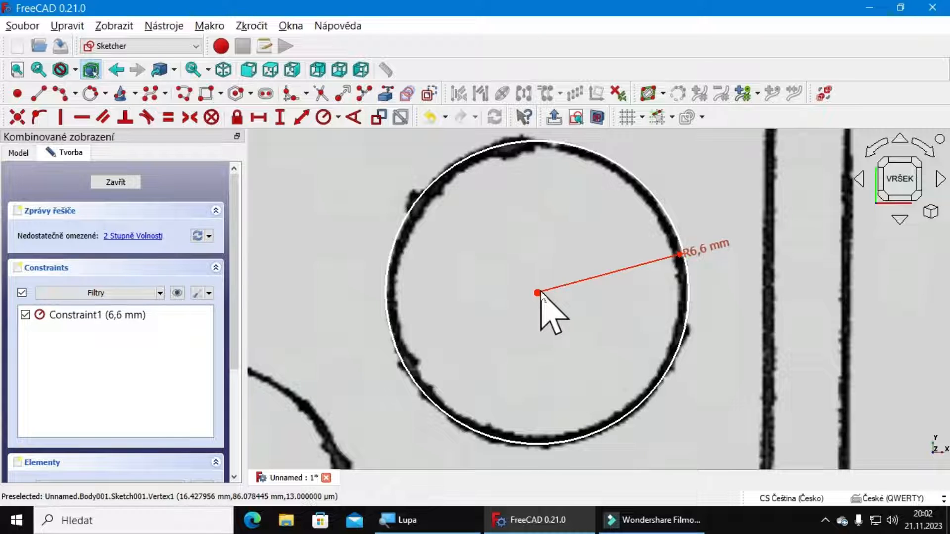
scroll(556, 348, down, 6)
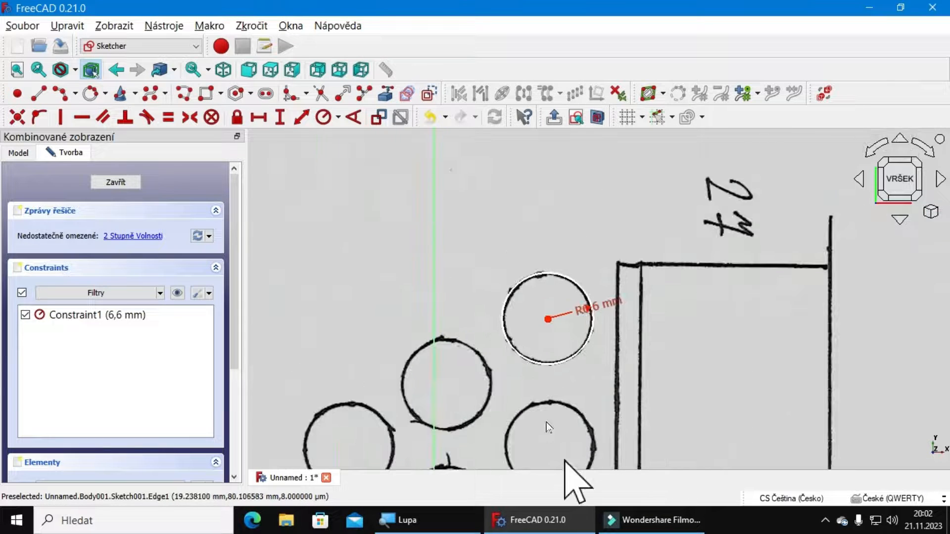
middle_drag(471, 329, 460, 185)
scroll(481, 216, down, 3)
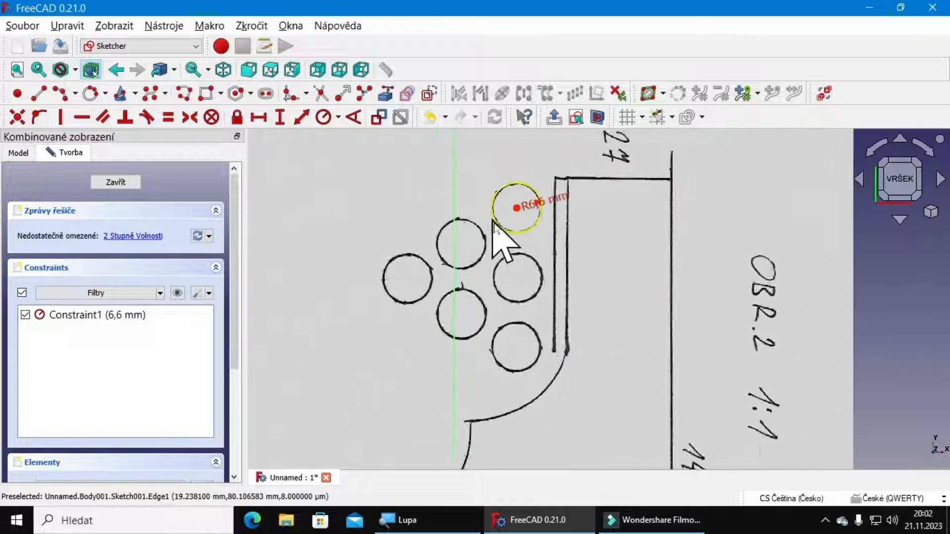
scroll(494, 223, down, 2)
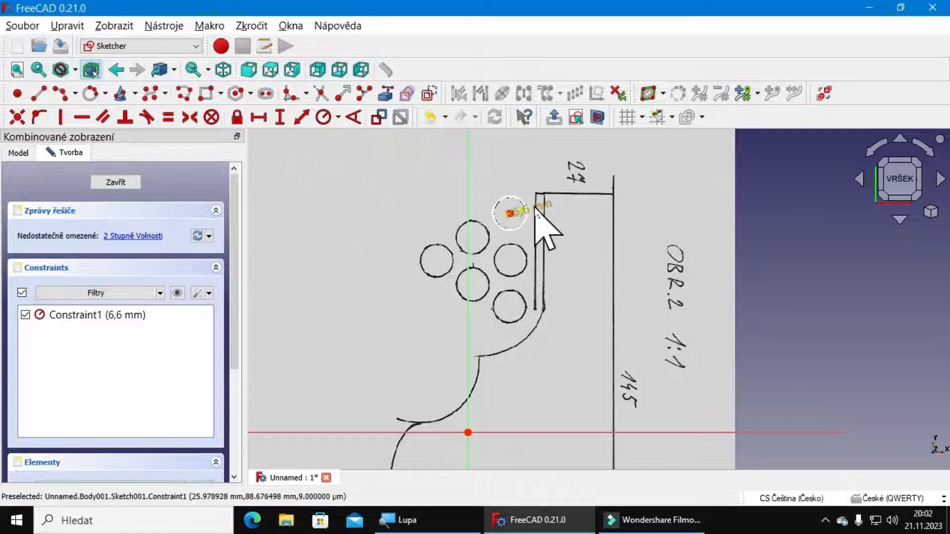
drag(536, 208, 565, 190)
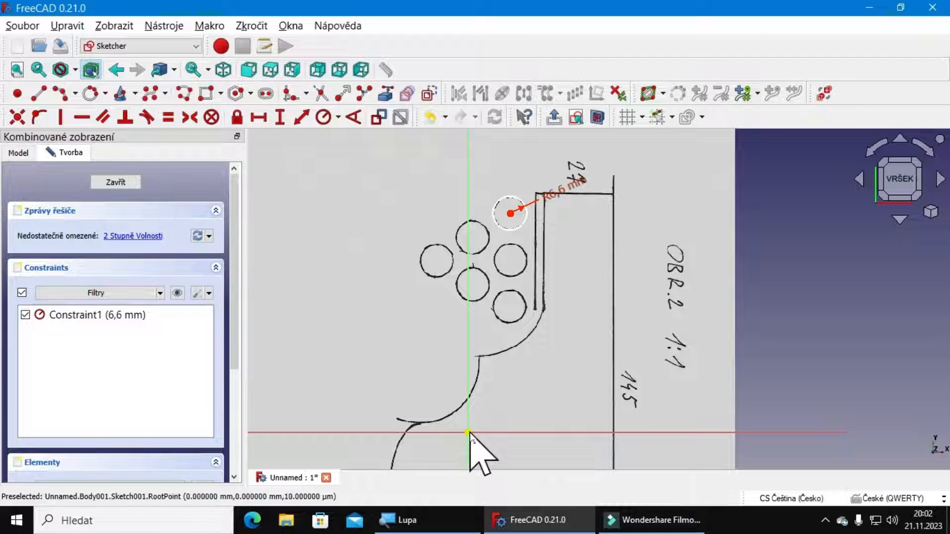
Step: Dimension the horizontal distance between the sketch origin and the traced circle's centre, keeping the proposed value
click(511, 215)
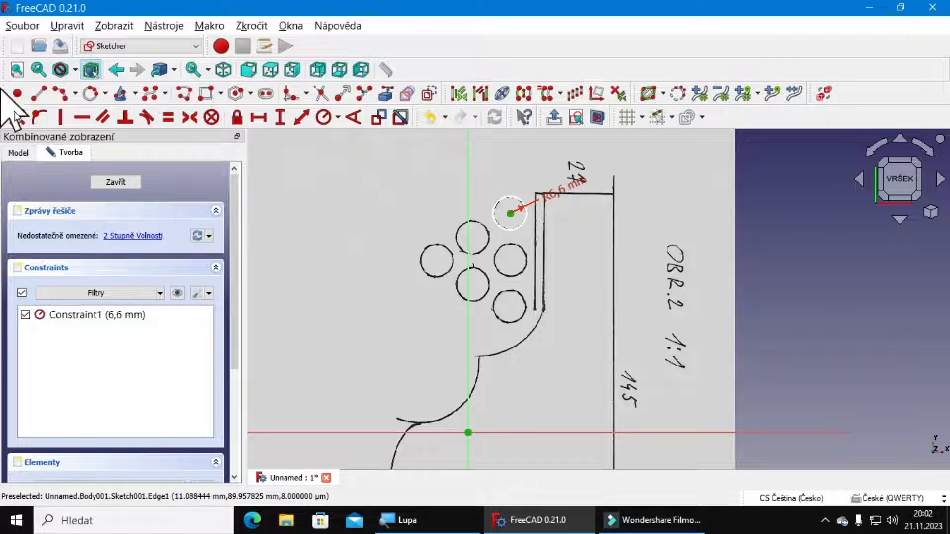
click(238, 118)
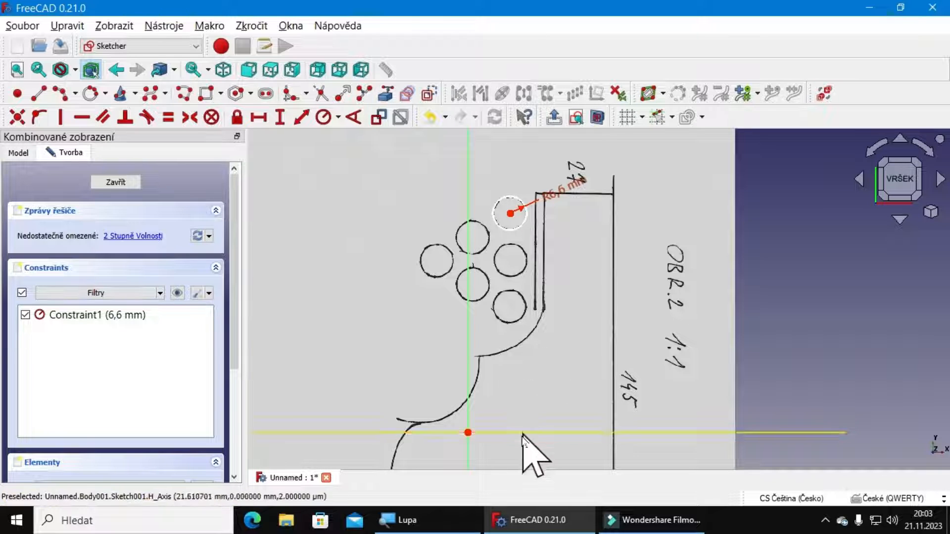
click(468, 433)
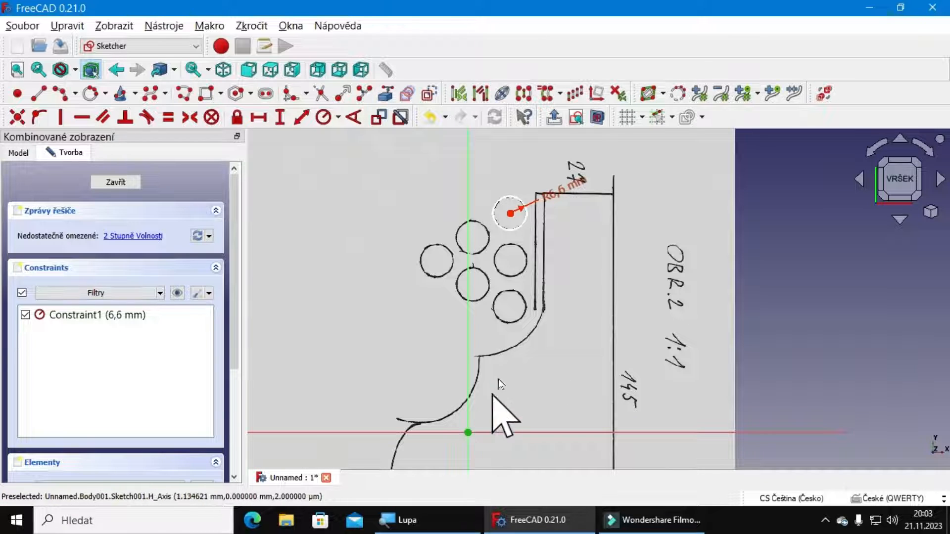
click(511, 214)
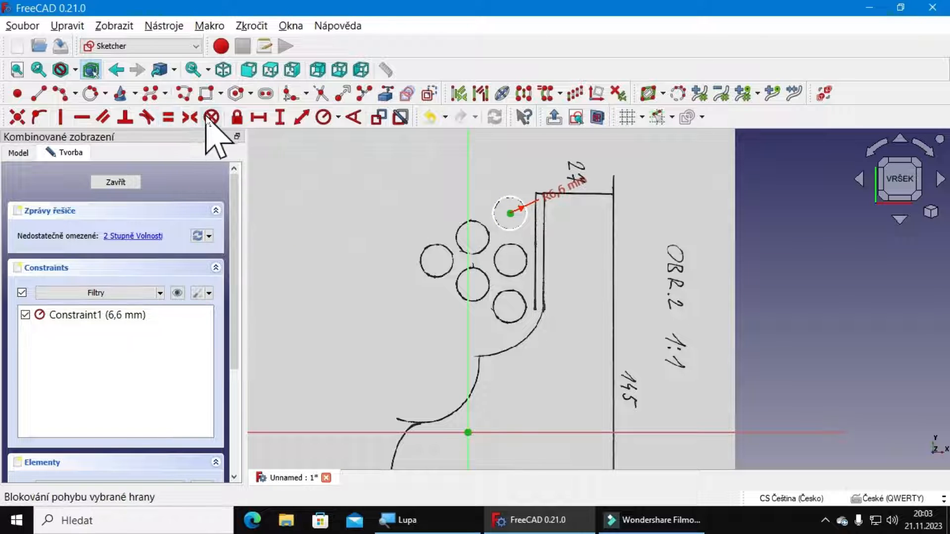
click(260, 118)
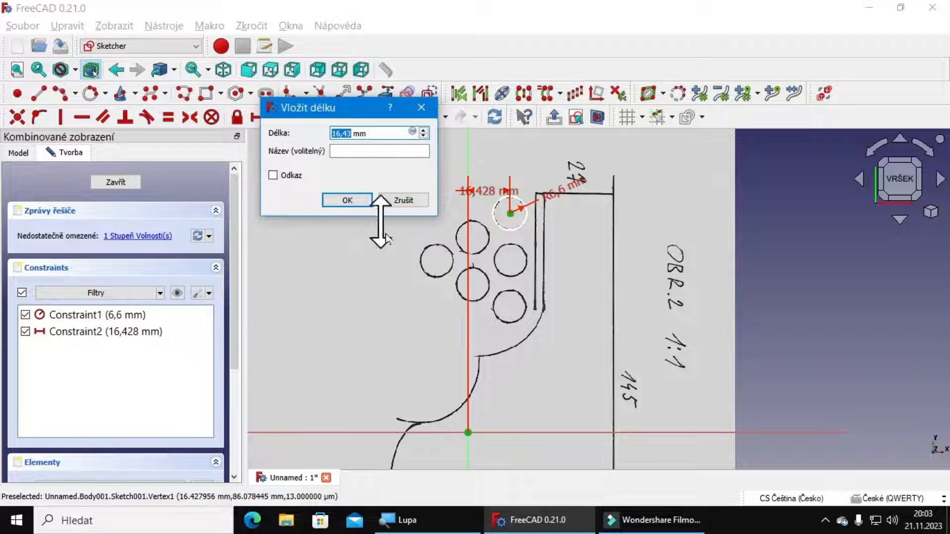
click(349, 200)
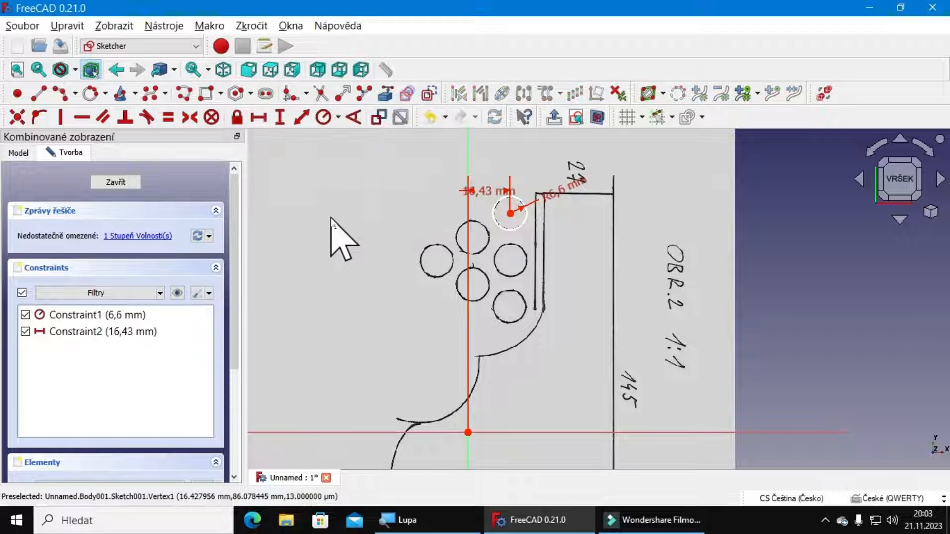
Step: Dimension the vertical distance from the origin to the circle's centre and move both distance dimensions clear of the drawn circles
click(468, 434)
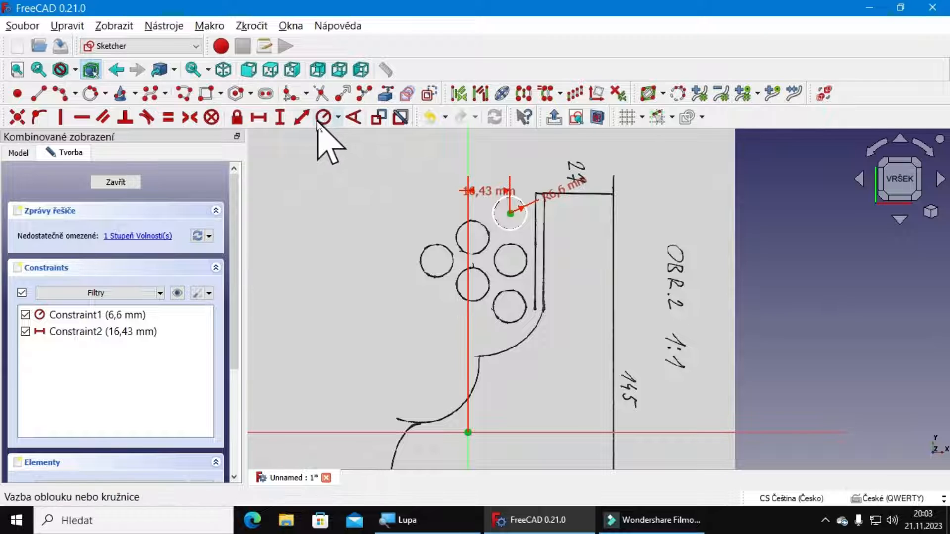
click(284, 121)
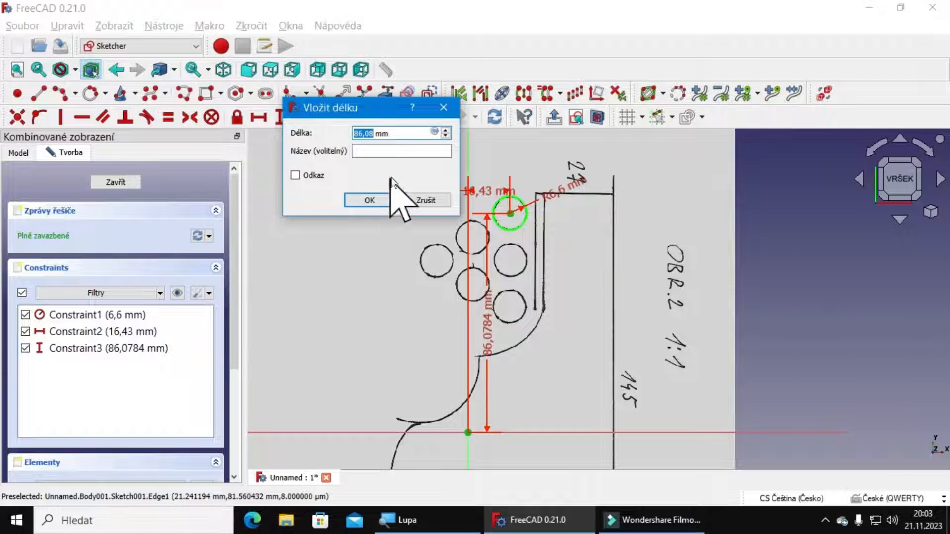
click(383, 202)
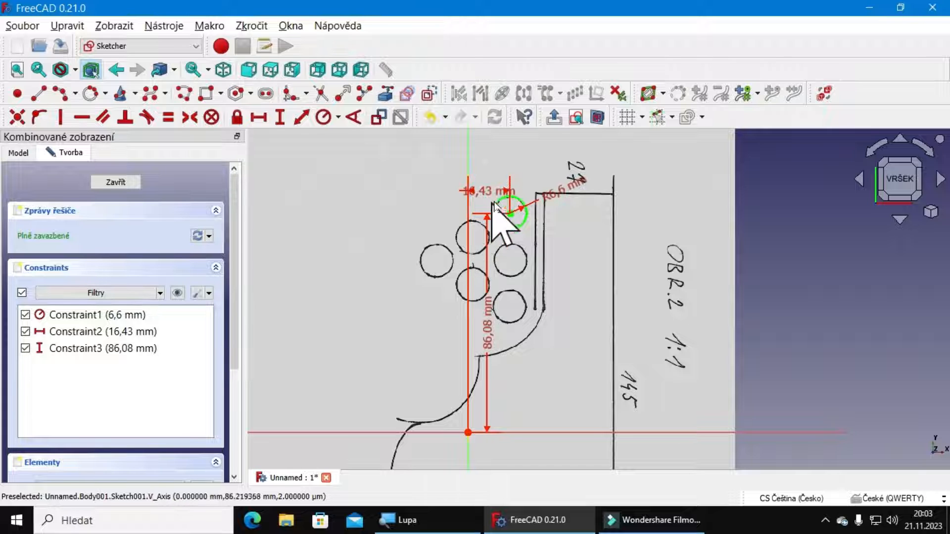
drag(469, 203, 438, 199)
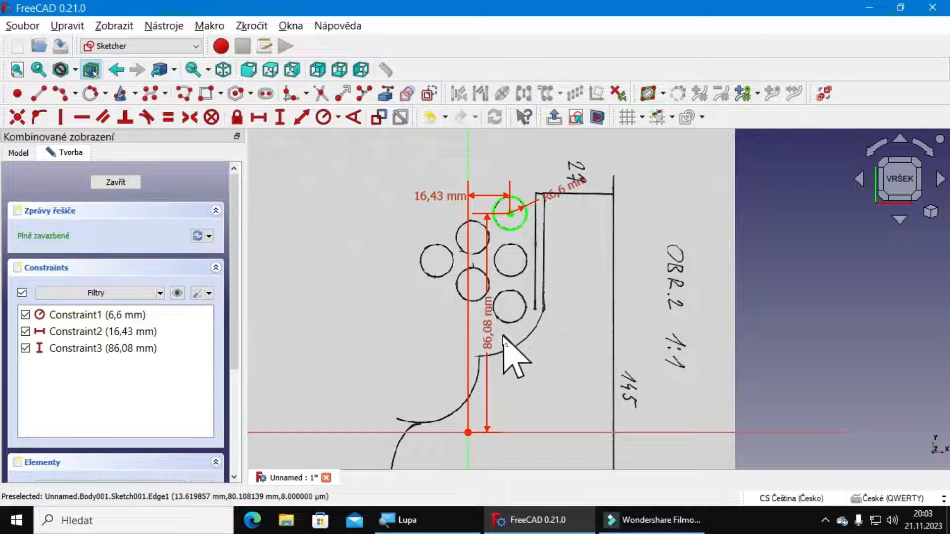
drag(491, 338, 579, 324)
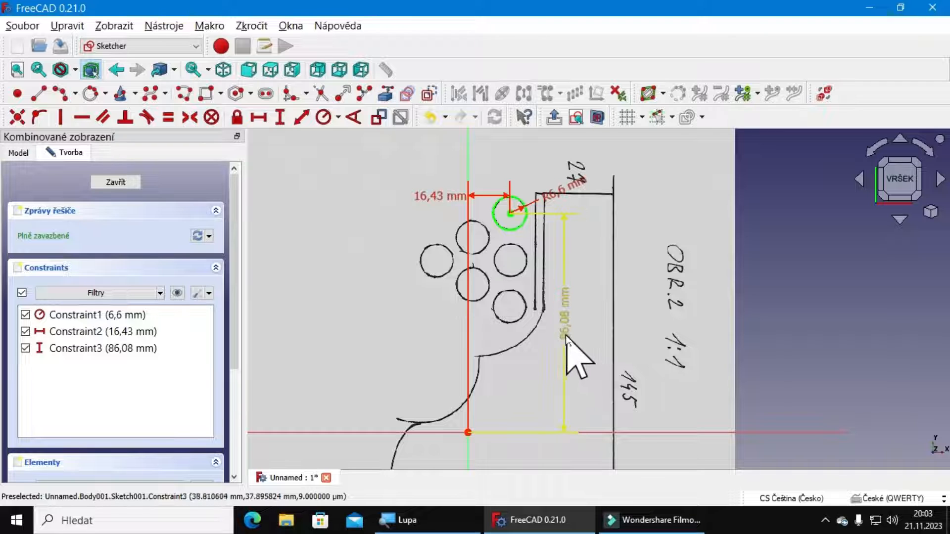
Step: Set the circle centre's vertical distance from the origin to 86 mm and its horizontal distance to 17 mm, and close the sketch
double_click(565, 336)
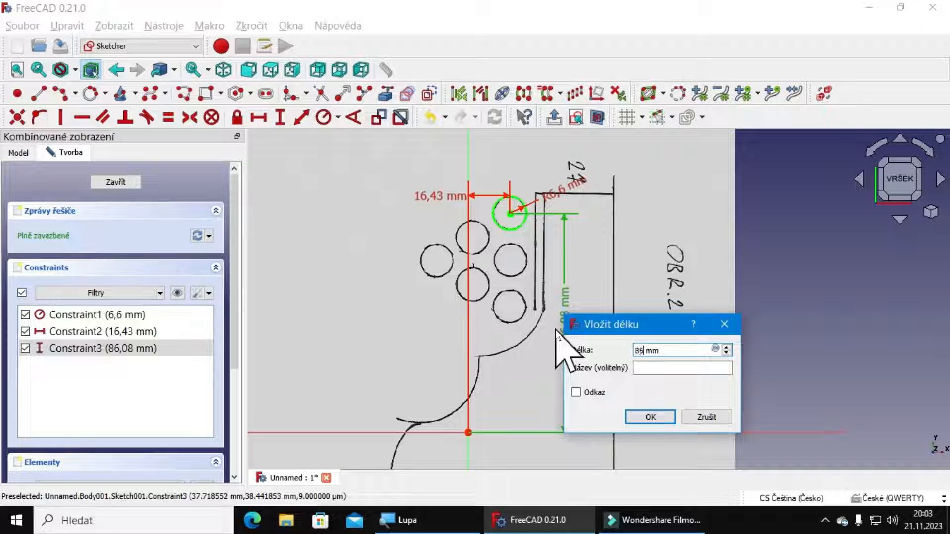
key(Return)
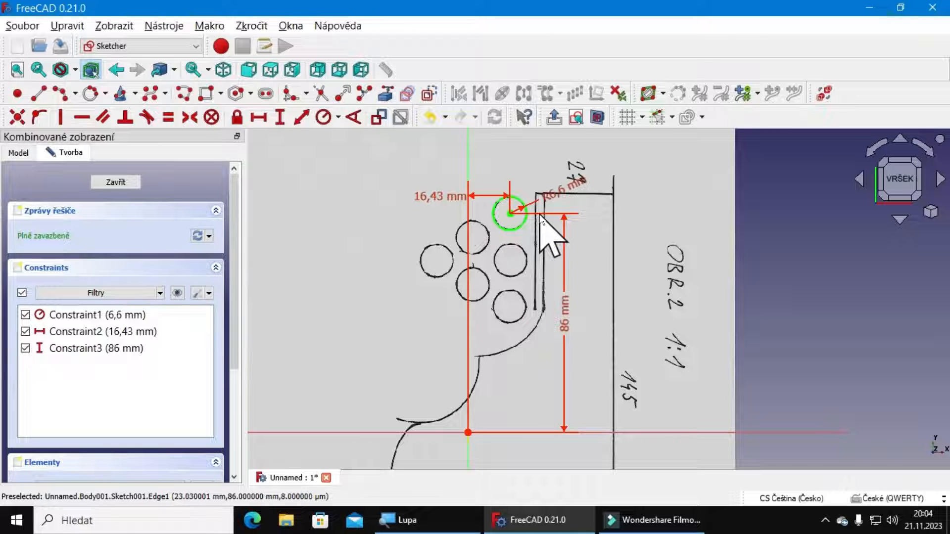
double_click(433, 205)
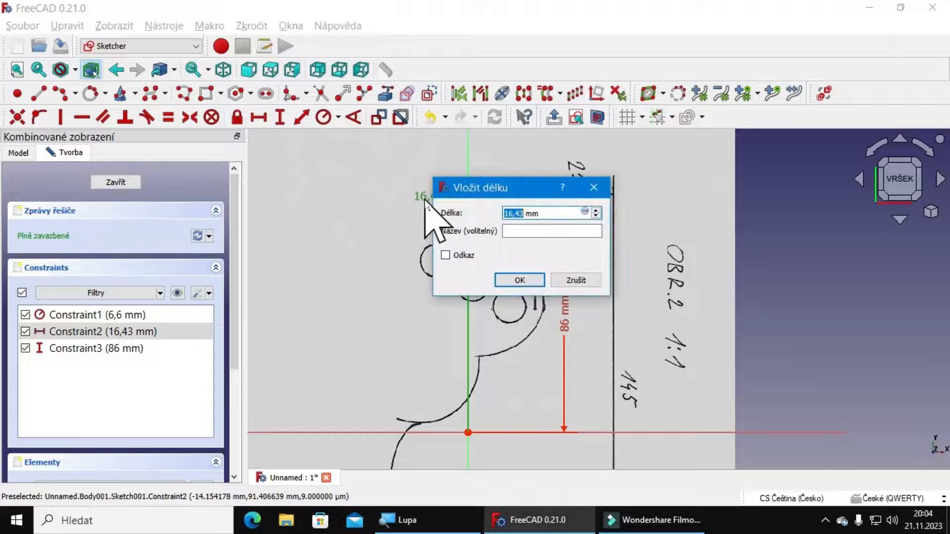
key(Return)
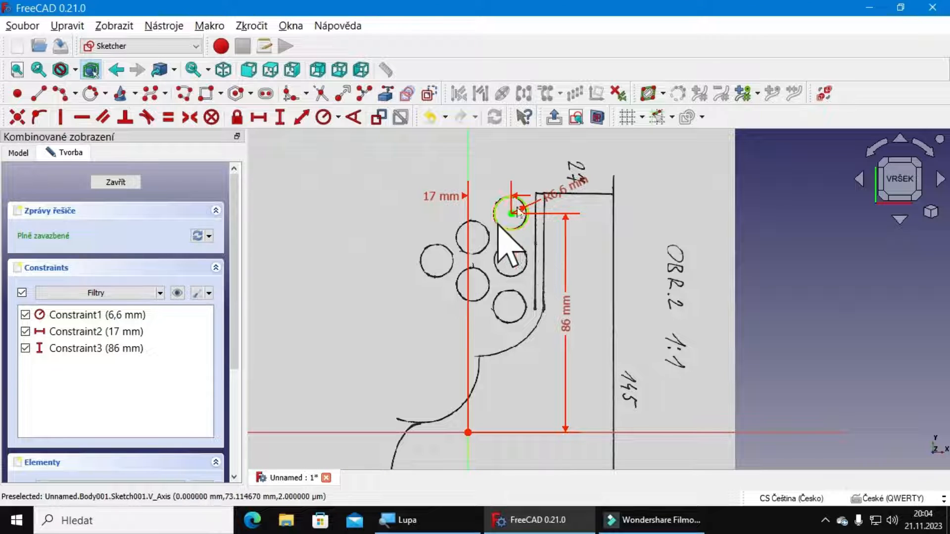
click(116, 183)
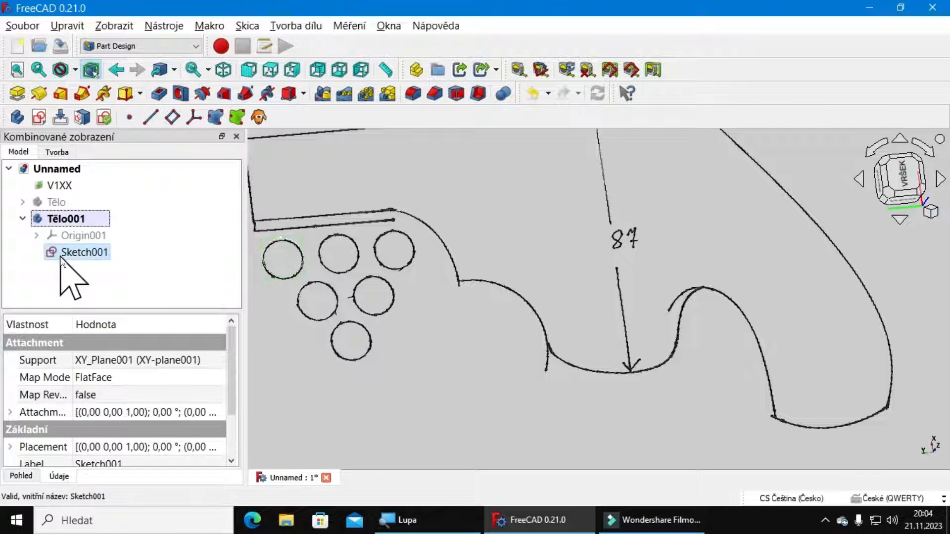
Step: Hide the reference image V1XX and pad the circle sketch in the second body, accepting the proposed length
click(65, 191)
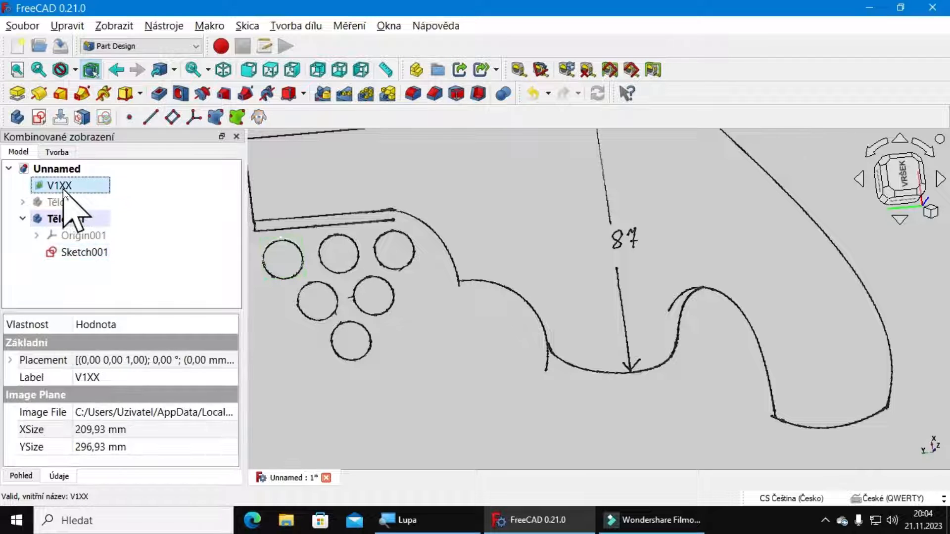
key(space)
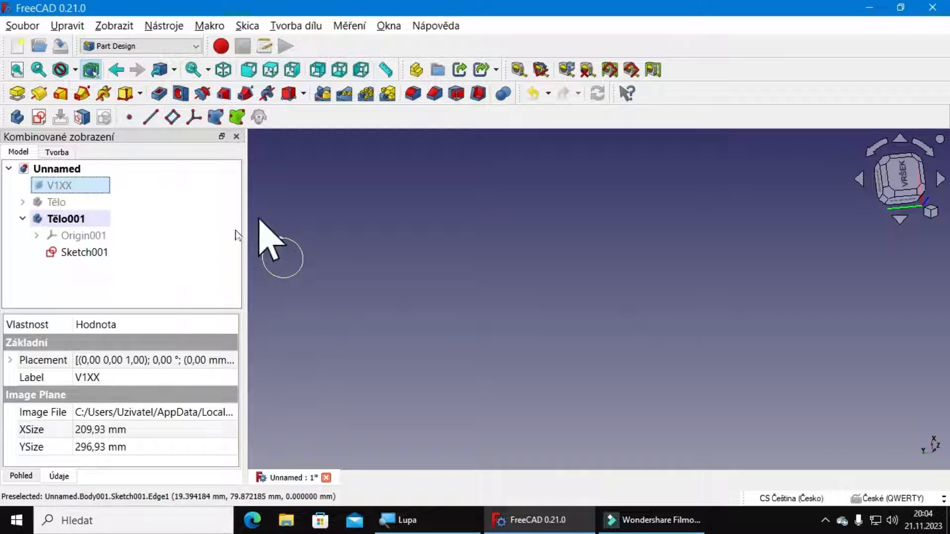
click(87, 252)
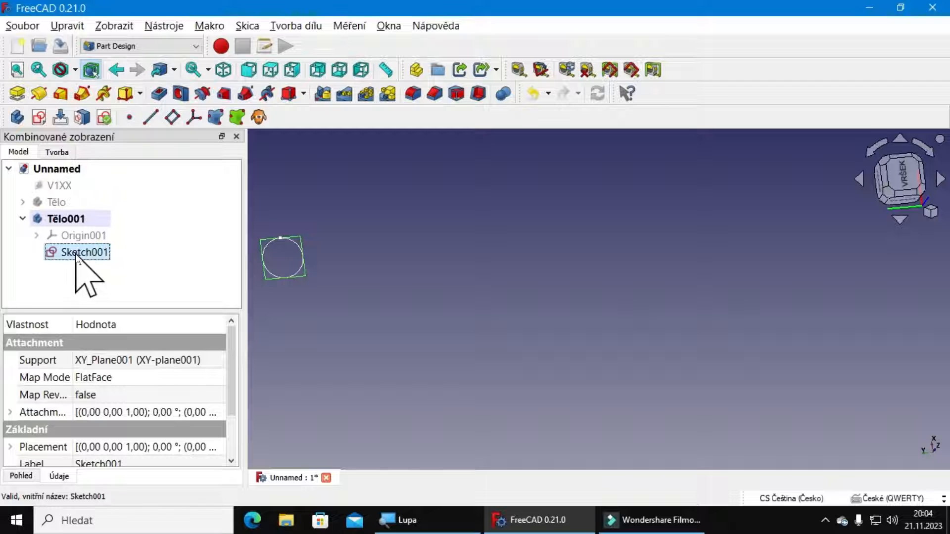
click(18, 93)
key(Return)
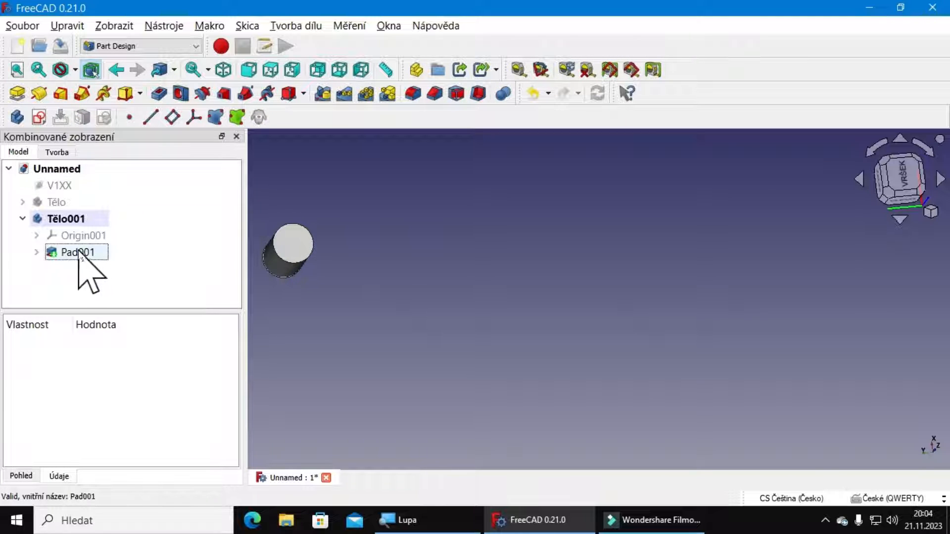
Step: Toggle the second body's visibility off and on, and show the first body, Tělo, together with the padded cylinder
click(71, 219)
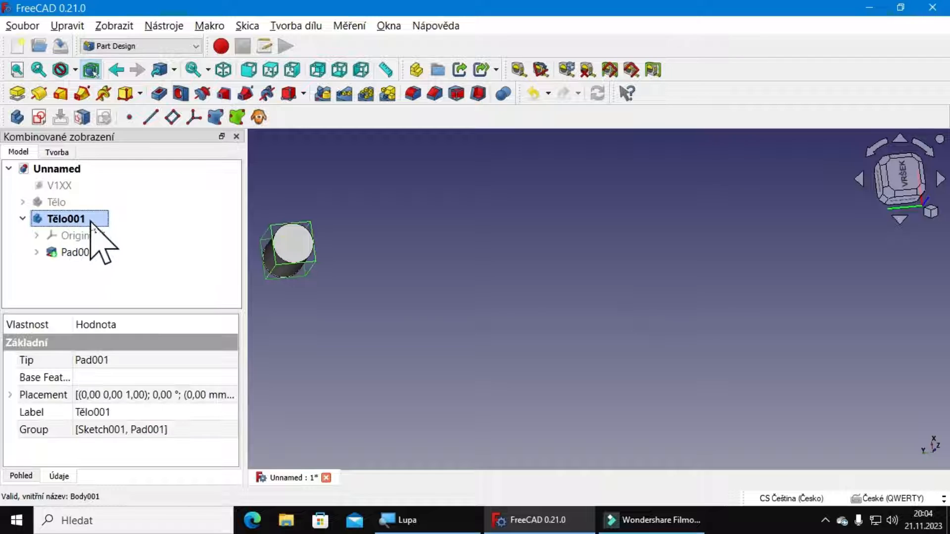
key(space)
key(space)
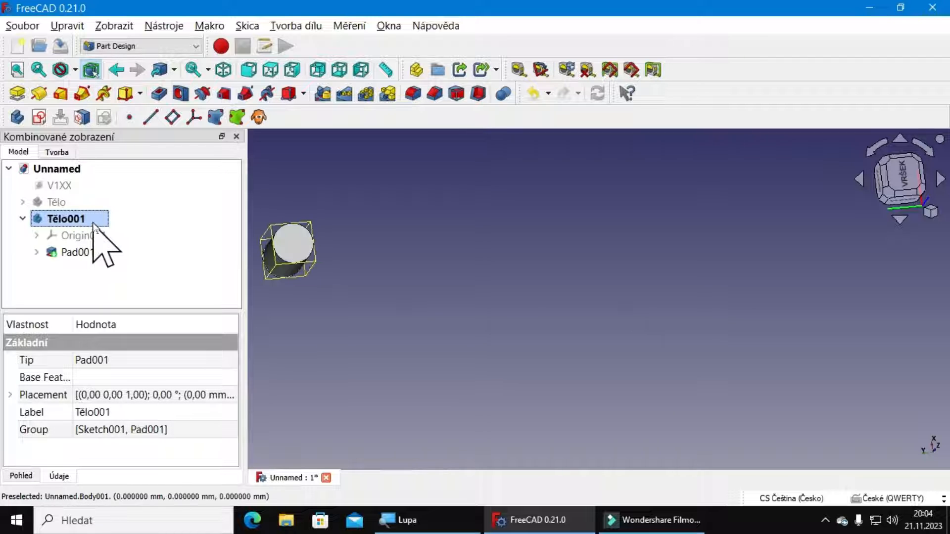
click(69, 204)
key(space)
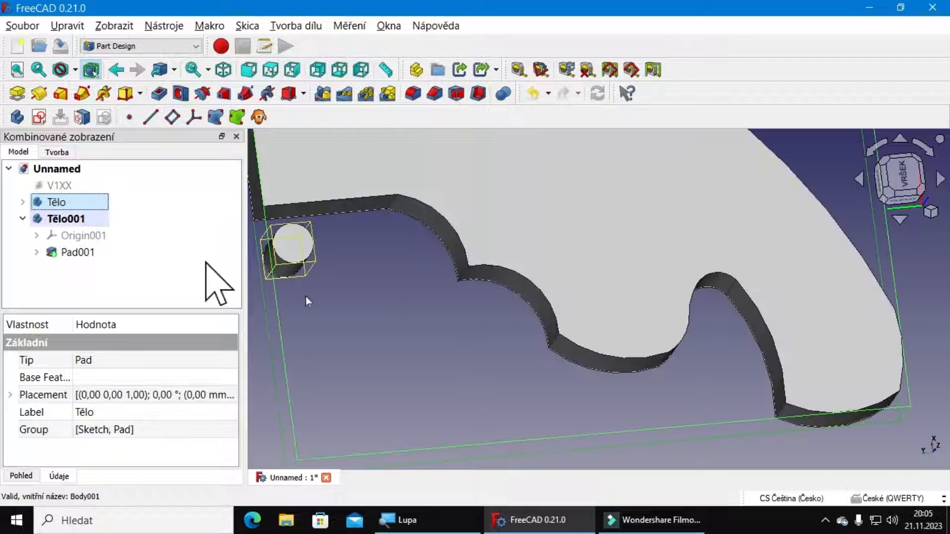
scroll(609, 307, down, 5)
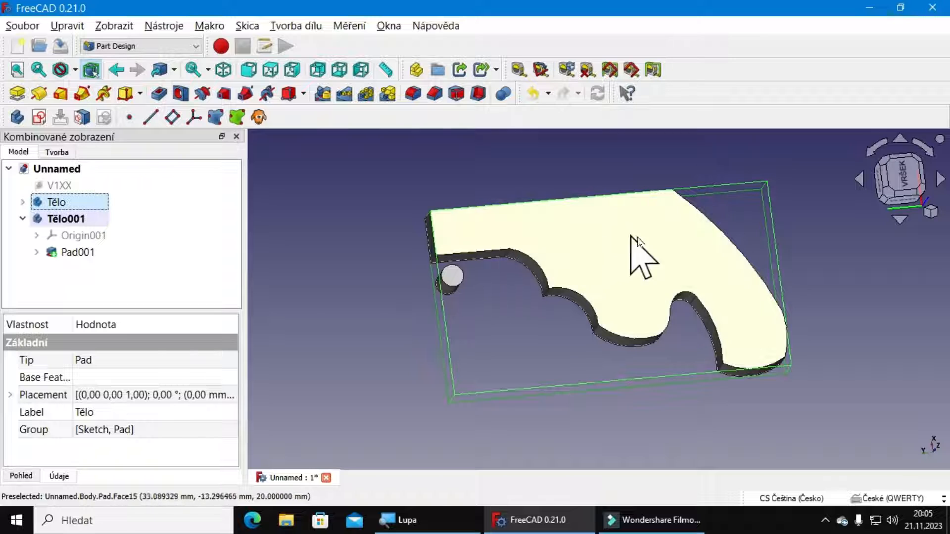
middle_drag(812, 462, 643, 450)
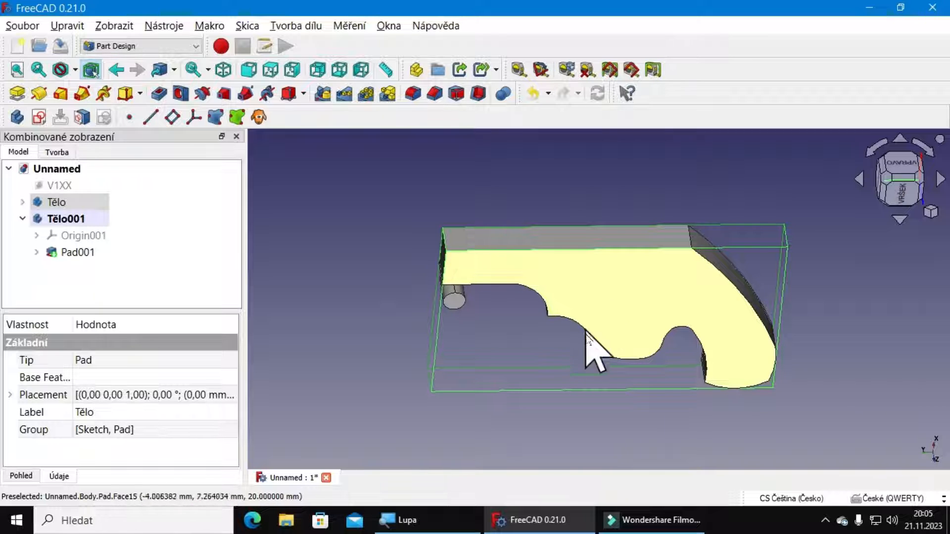
middle_drag(861, 326, 872, 294)
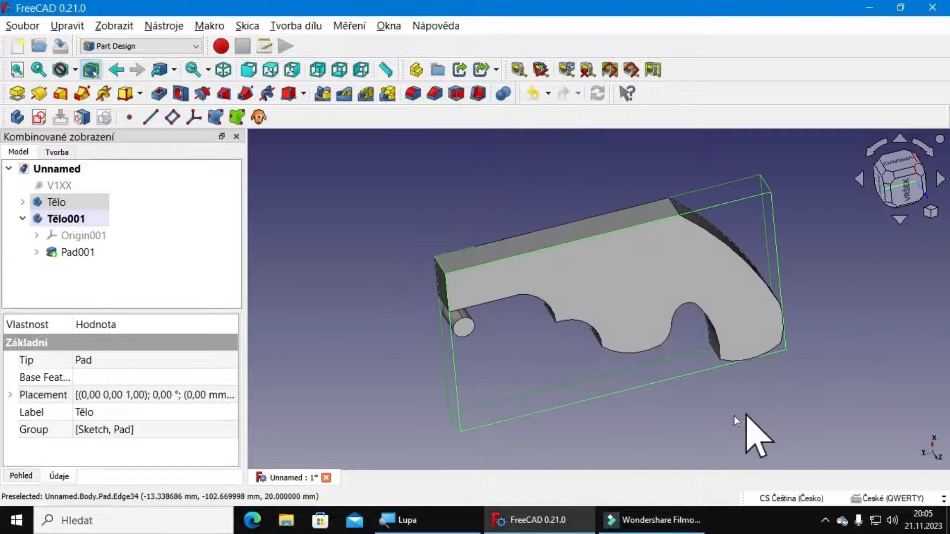
middle_drag(753, 435, 644, 403)
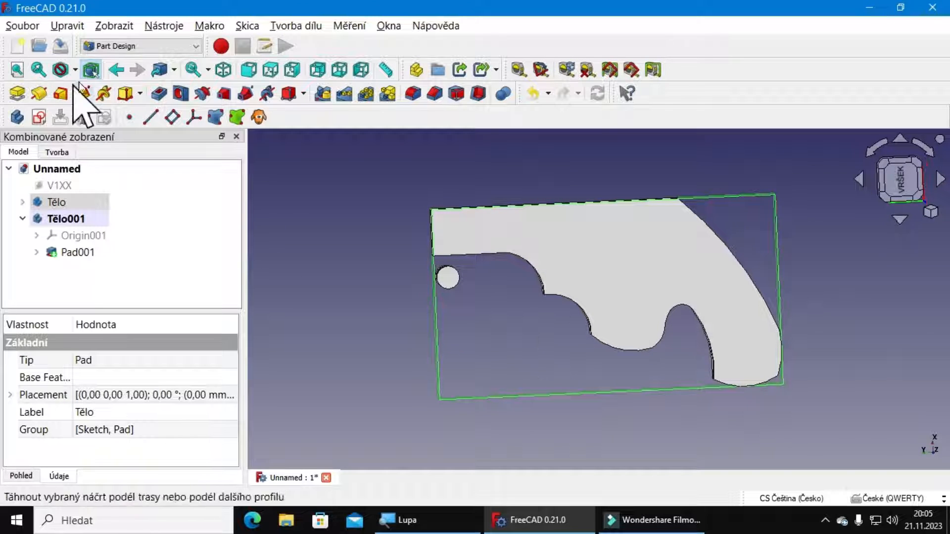